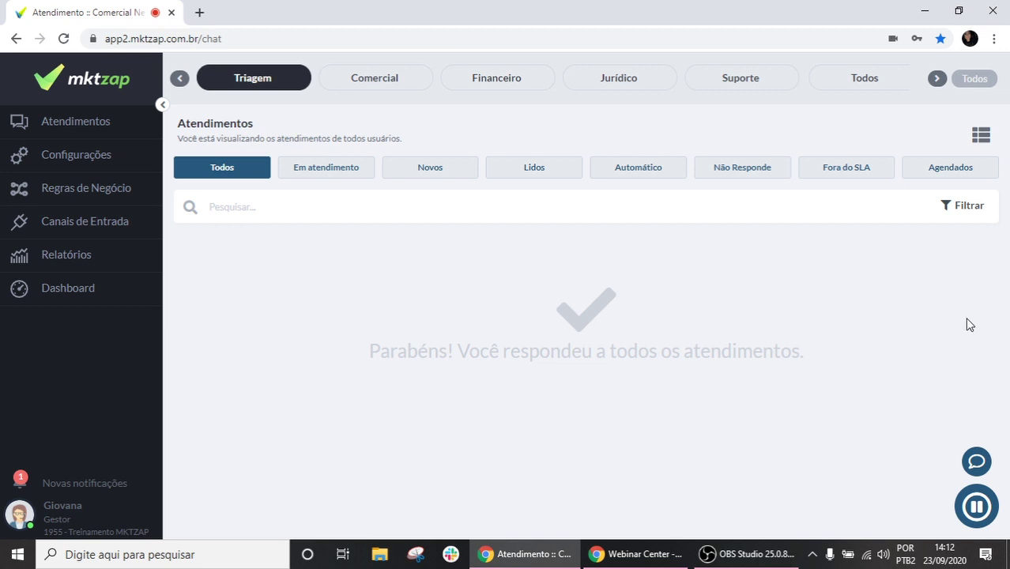
Open the Suporte New Way knowledge base in a new browser tab and go to its Mktzap section
click(199, 11)
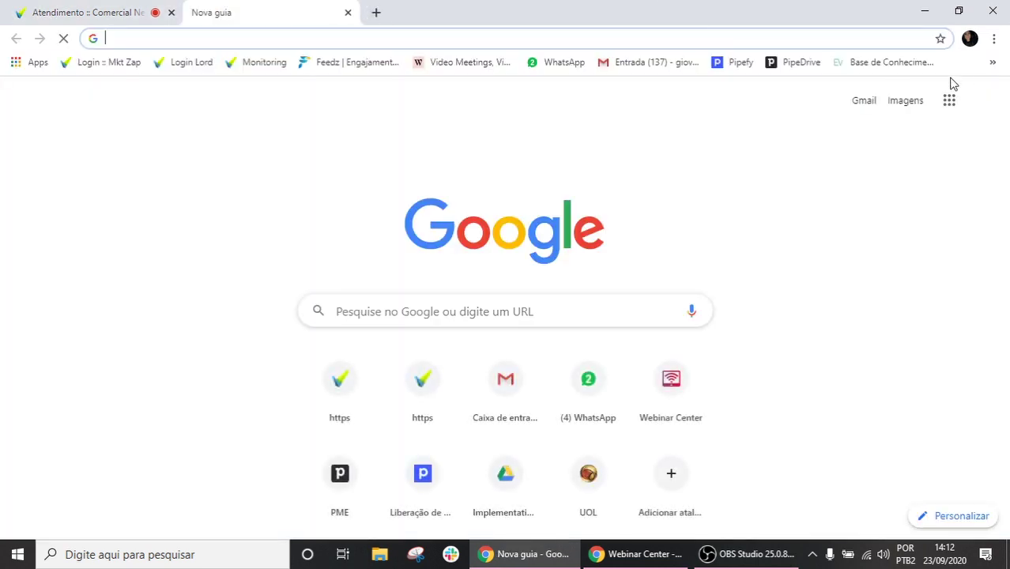
click(917, 63)
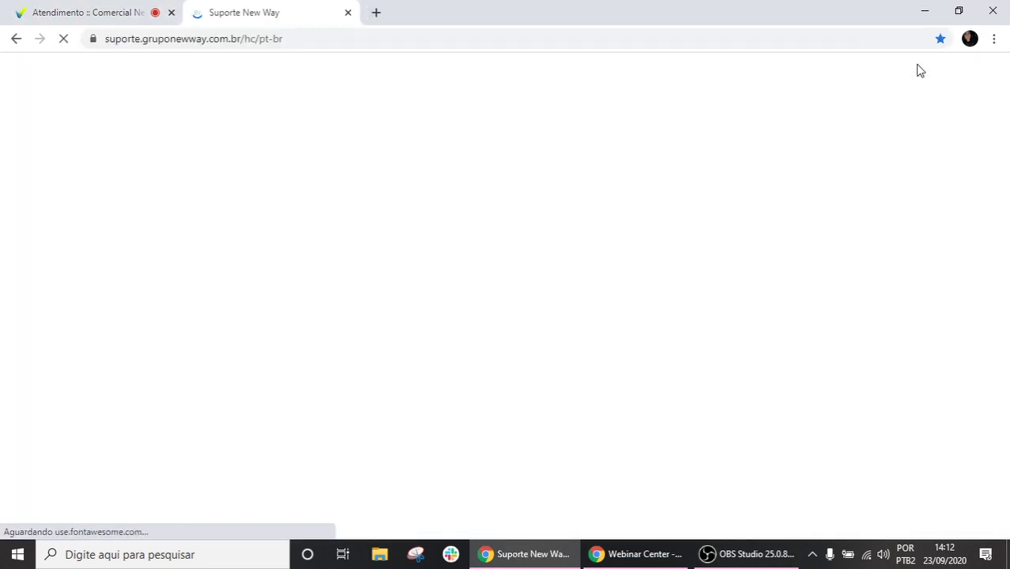
scroll(881, 205, down, 3)
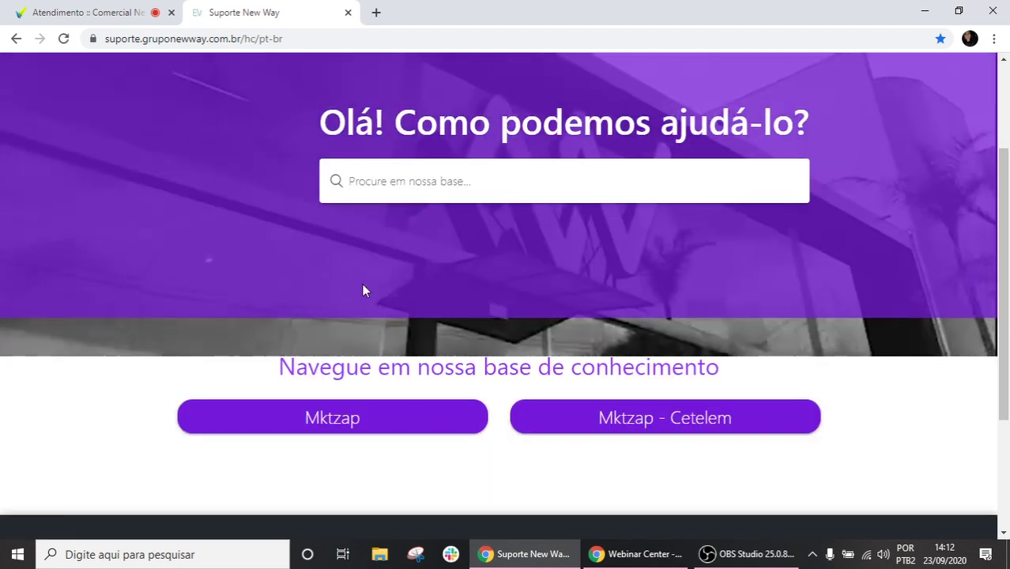
click(330, 420)
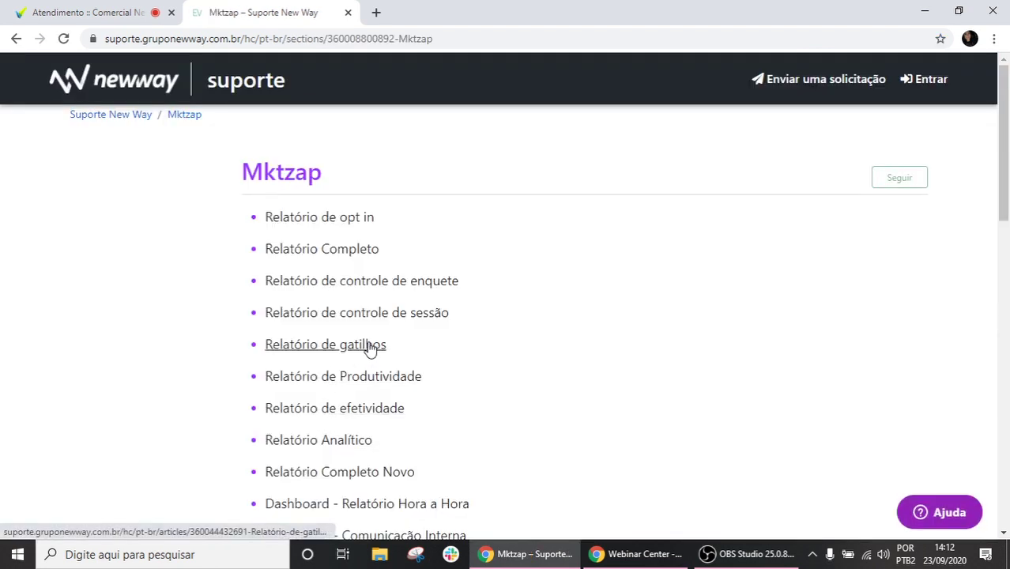
Look through the Mktzap article list and open the article "Distribuição automática"
scroll(474, 304, down, 4)
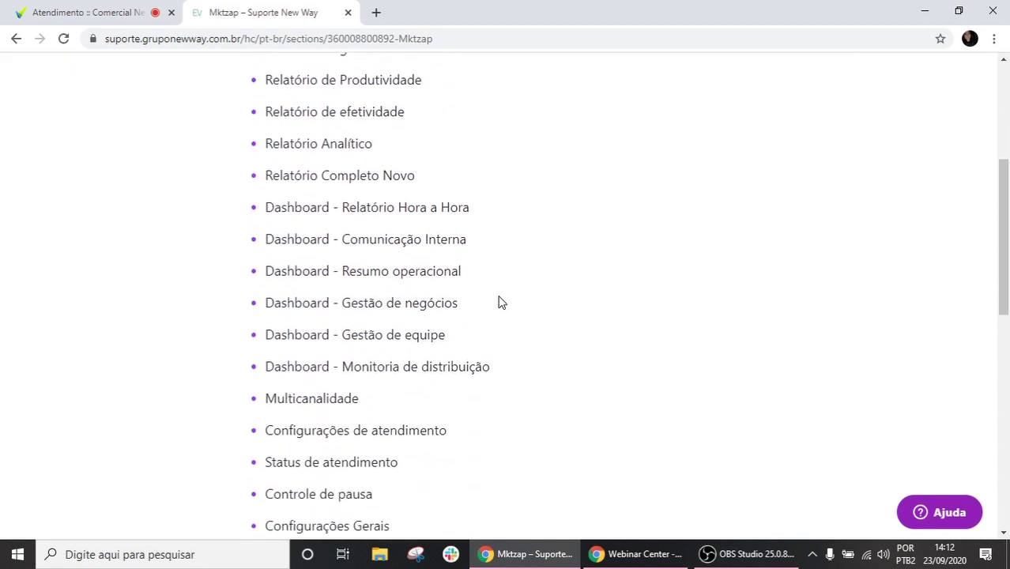
scroll(499, 302, down, 7)
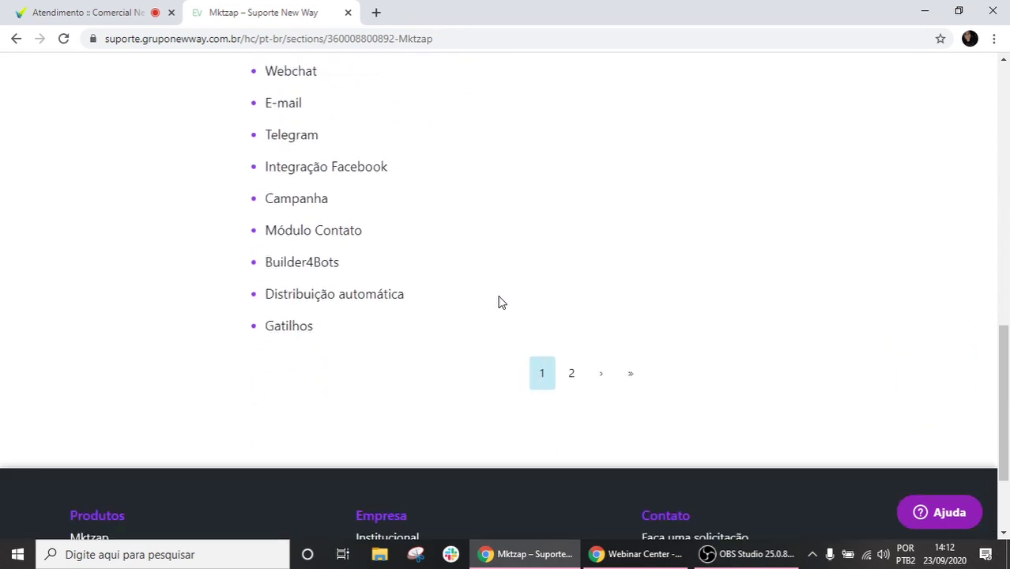
scroll(499, 305, up, 2)
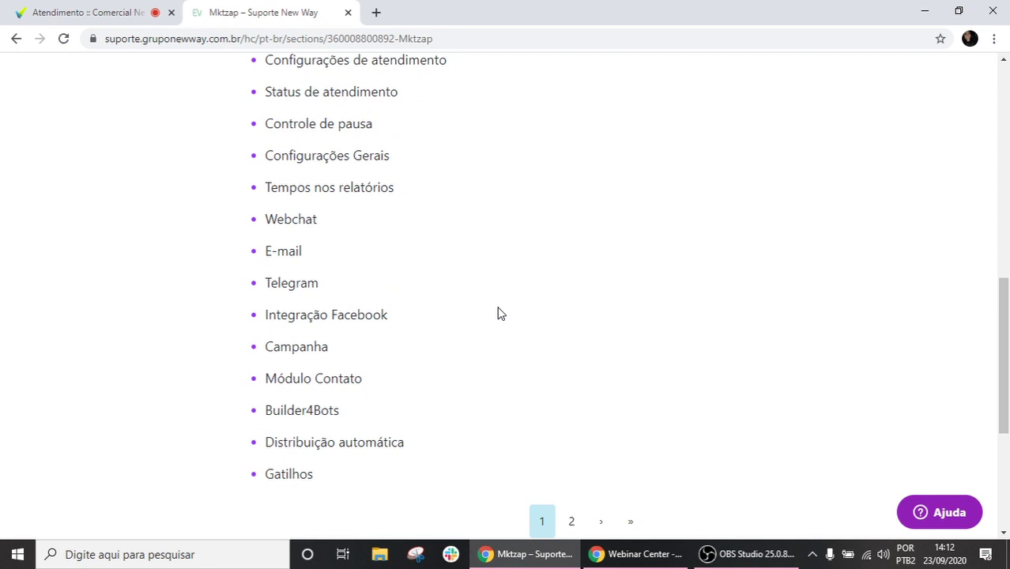
scroll(498, 313, up, 6)
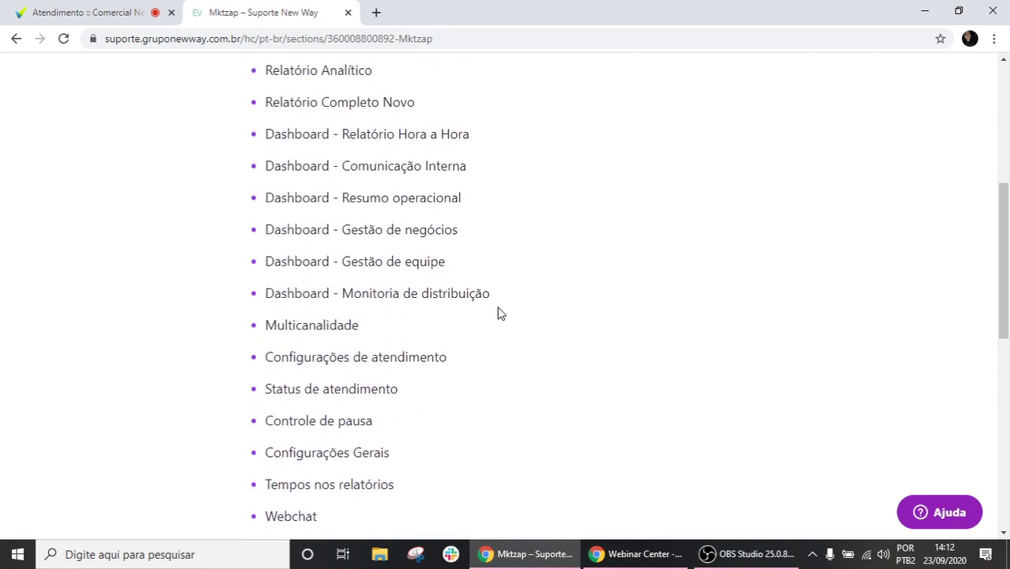
scroll(498, 313, up, 1)
scroll(498, 313, down, 6)
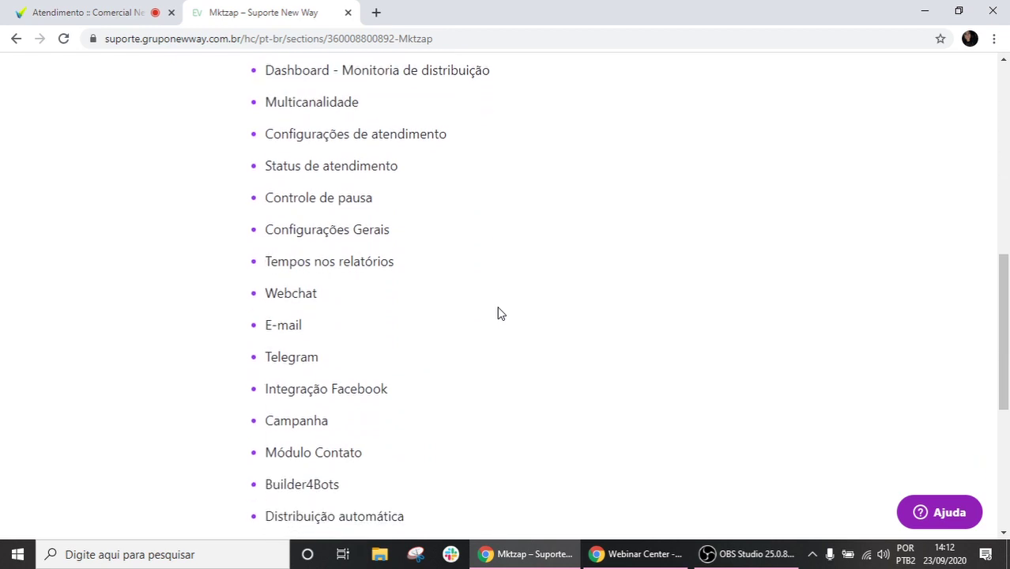
scroll(499, 313, down, 2)
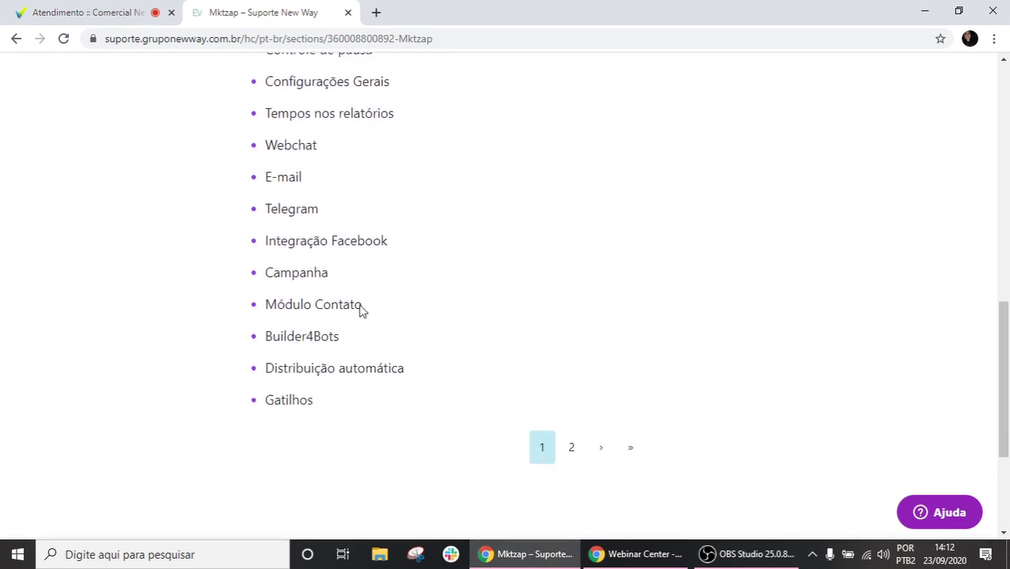
click(308, 371)
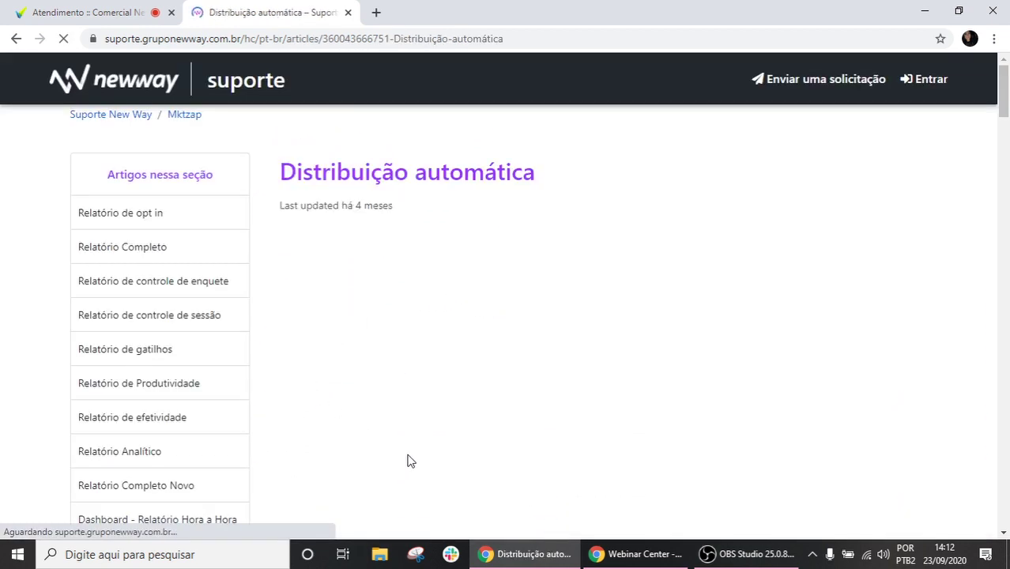
Read through the numbered instructions of the automatic distribution article, and close the support tab
scroll(393, 332, down, 3)
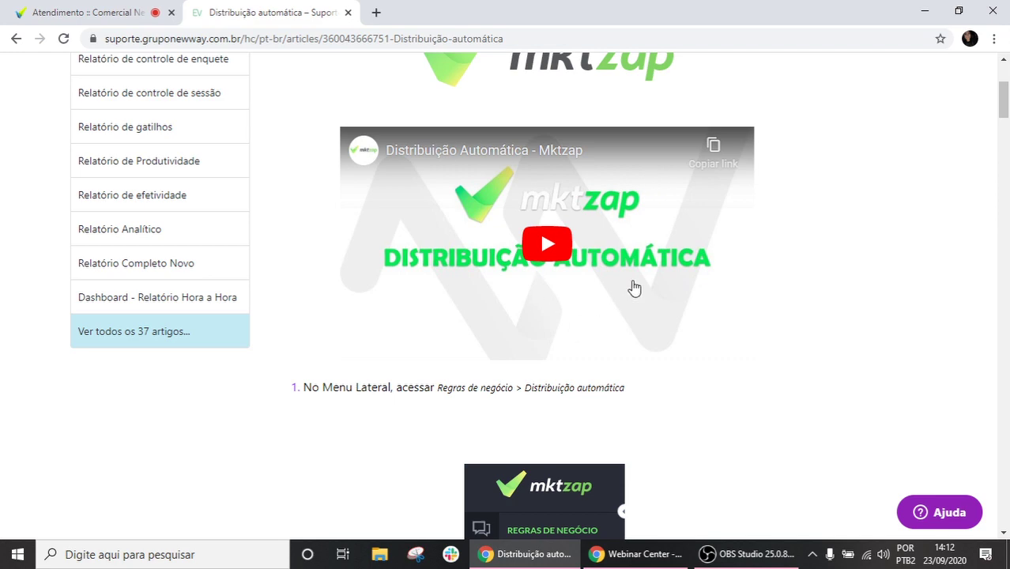
scroll(626, 328, down, 1)
scroll(625, 328, down, 8)
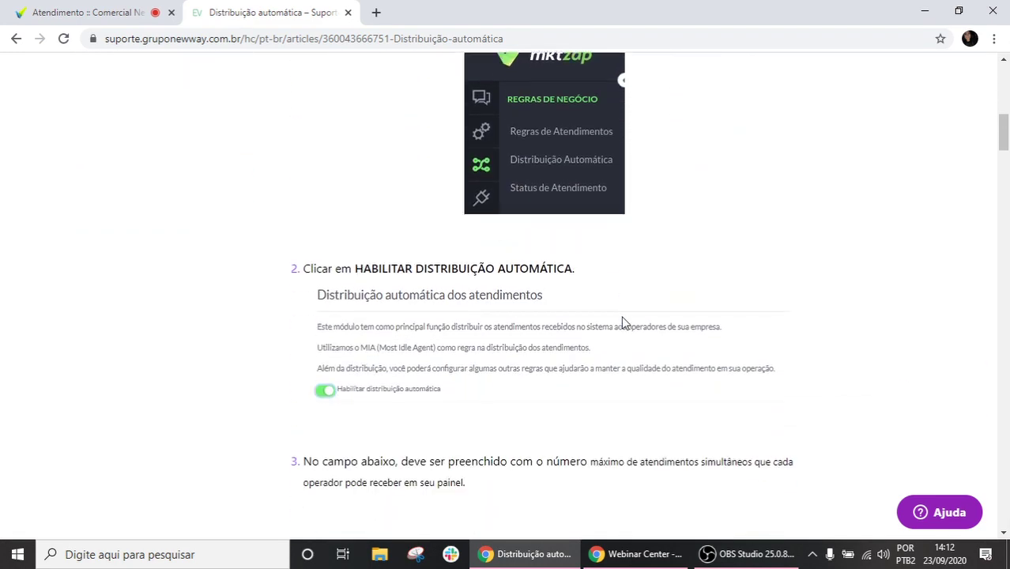
scroll(624, 323, down, 3)
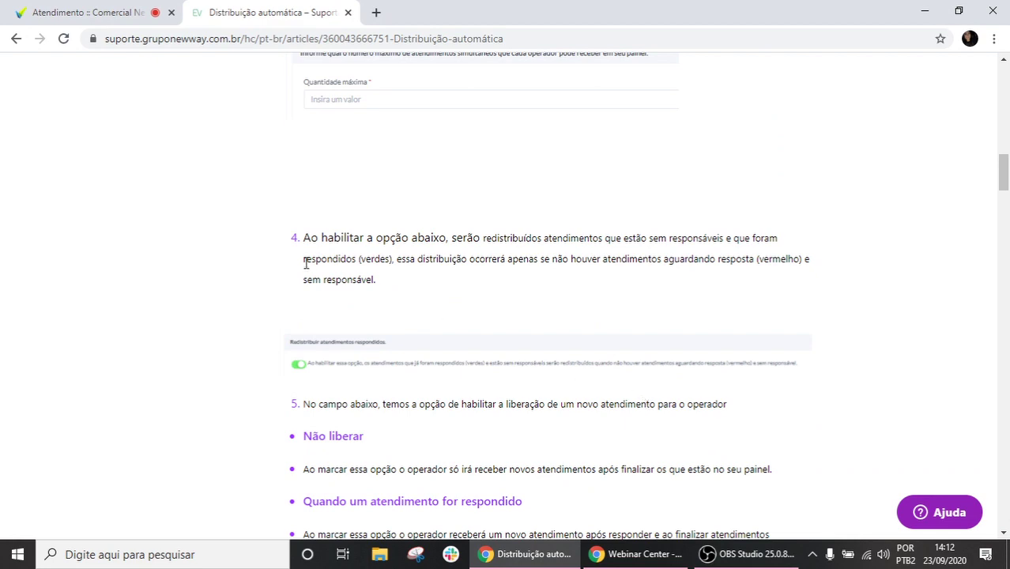
scroll(304, 265, up, 12)
scroll(299, 264, up, 5)
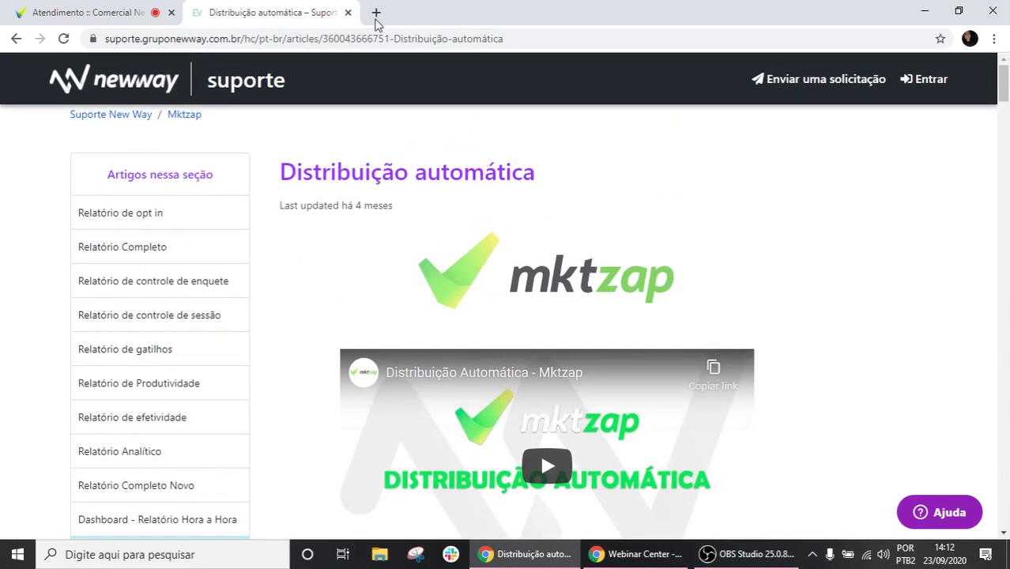
click(348, 13)
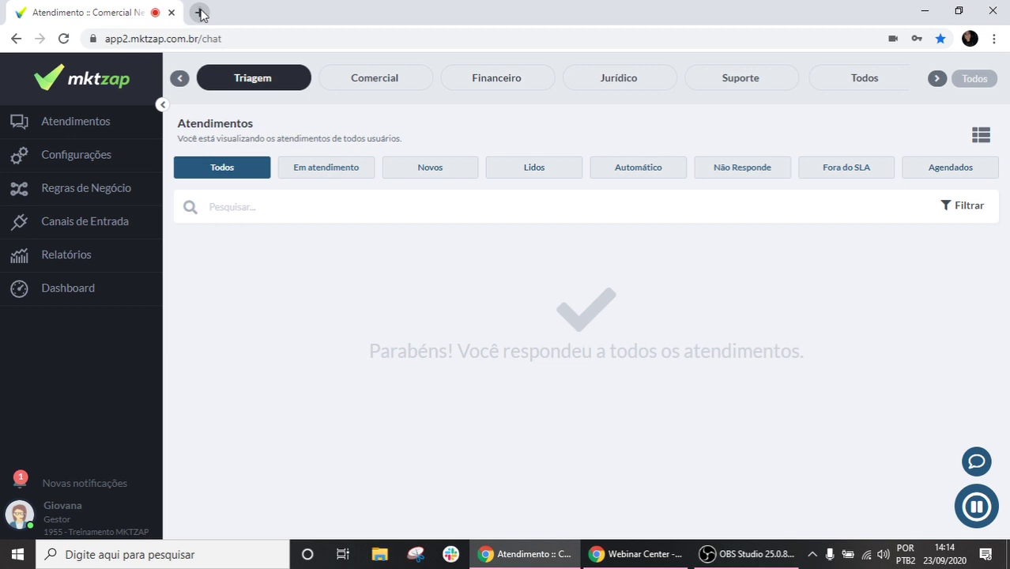
Load the Mktzap login page in a second browser tab, next to the Atendimentos one
click(201, 13)
click(127, 62)
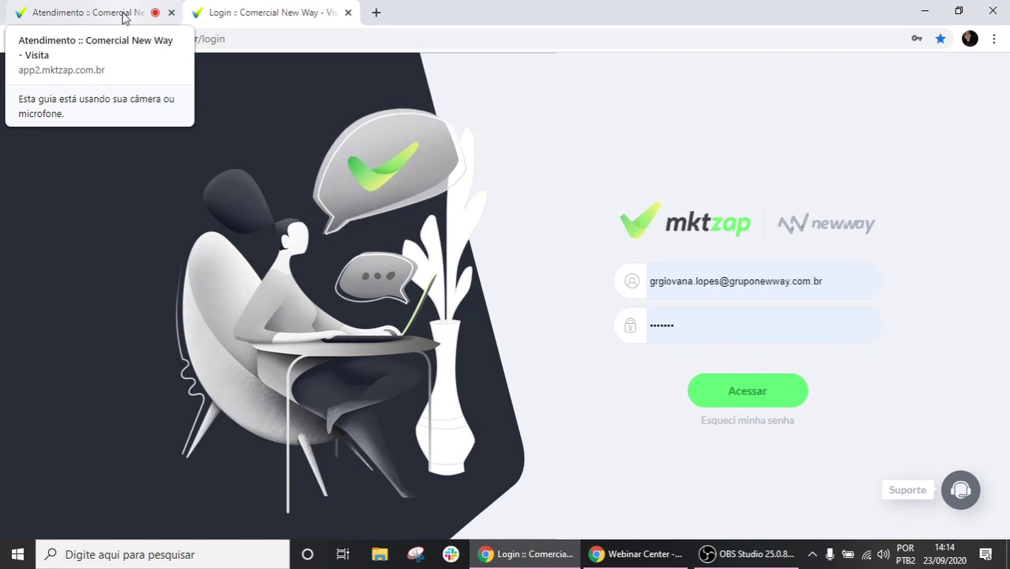
click(579, 103)
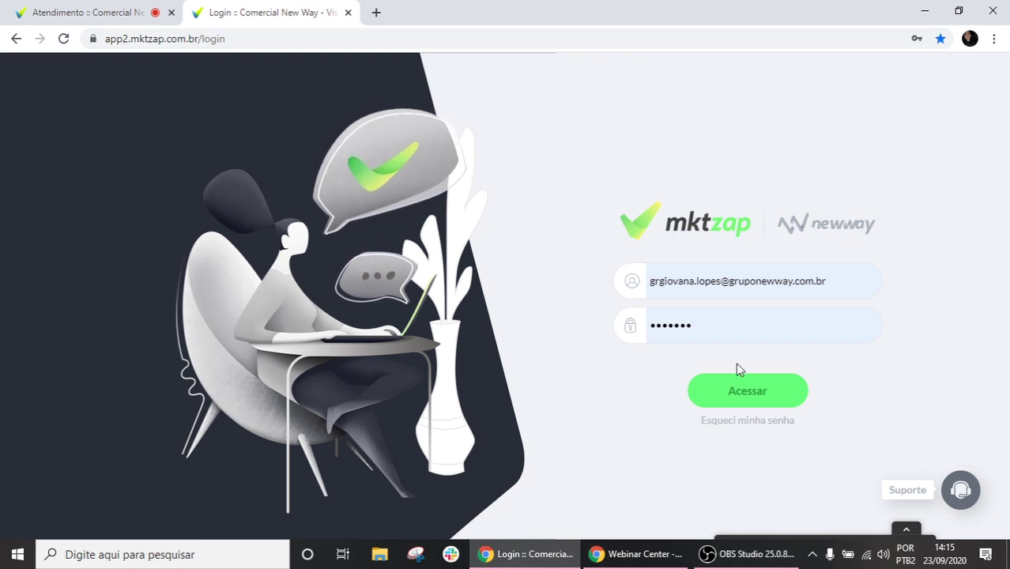
Return to the Atendimentos page, list all Triagem conversations and place the cursor in the conversation search
click(75, 9)
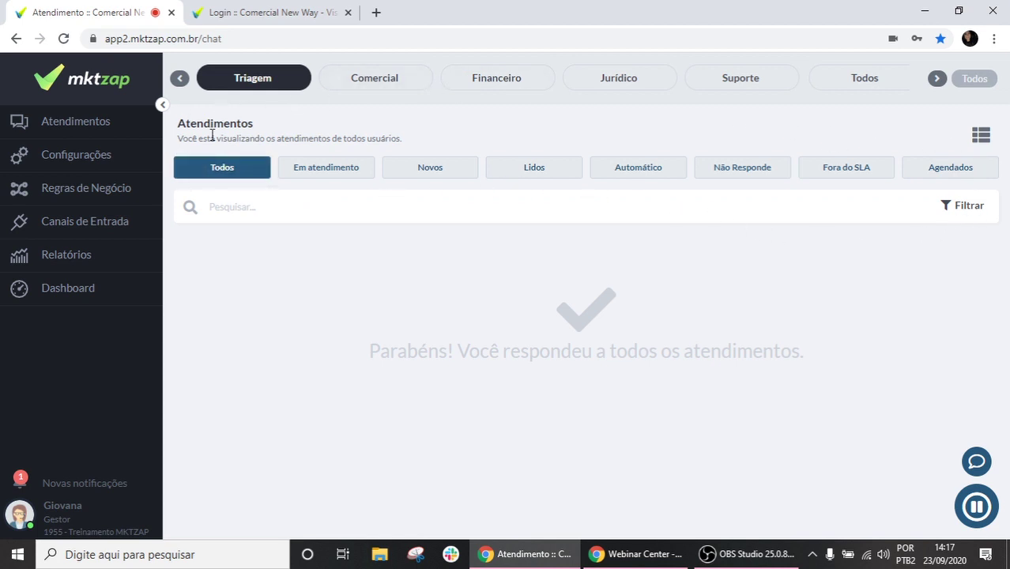
click(235, 175)
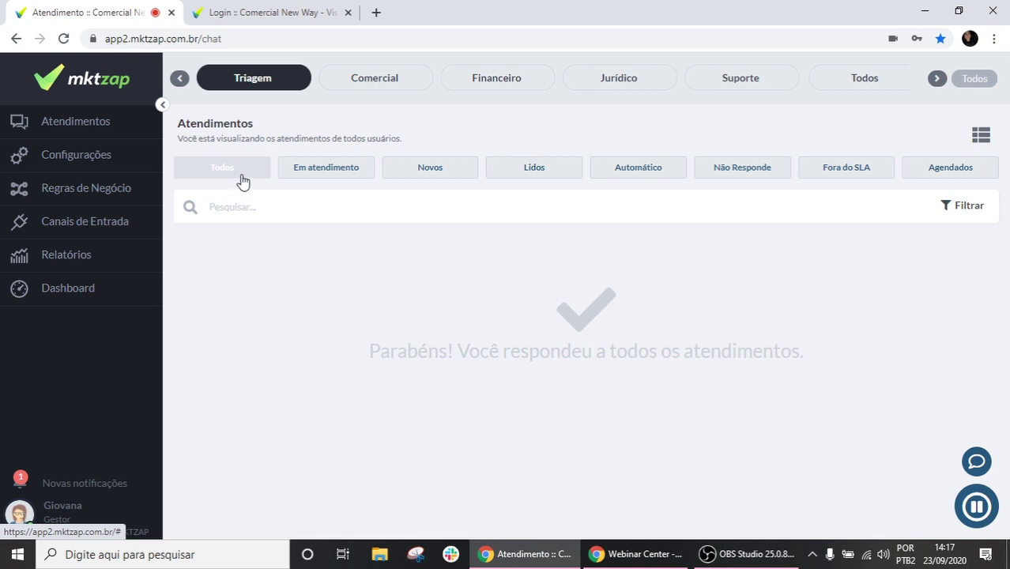
click(342, 205)
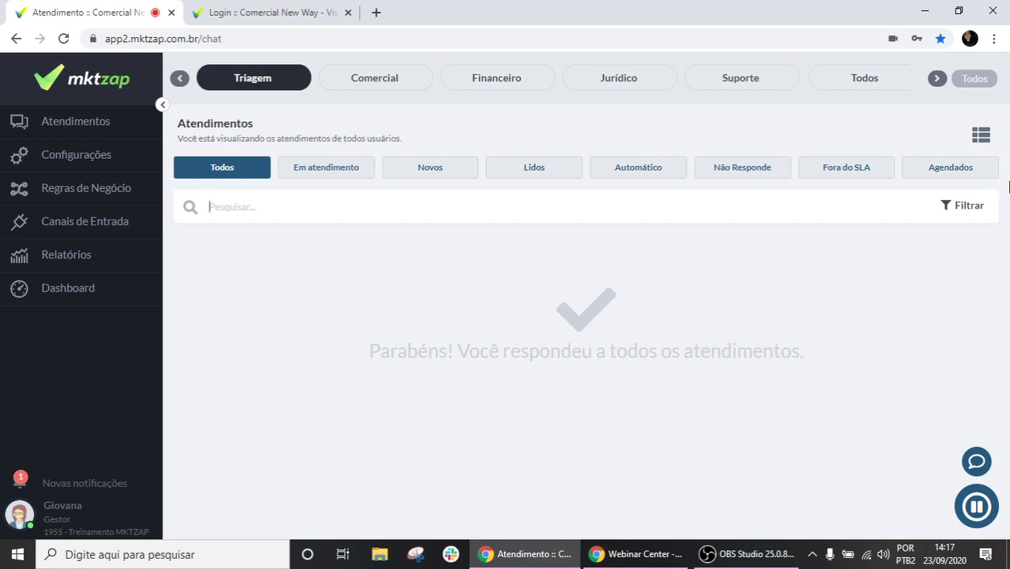
Examine the user filter's status, name and profile options for the conversations, and close it without applying a filter
click(968, 206)
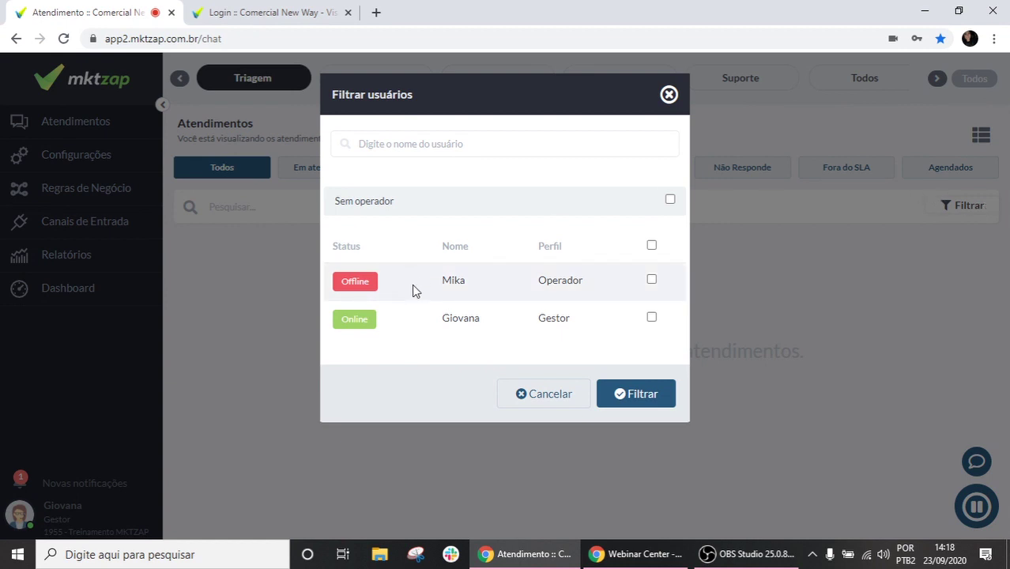
click(669, 96)
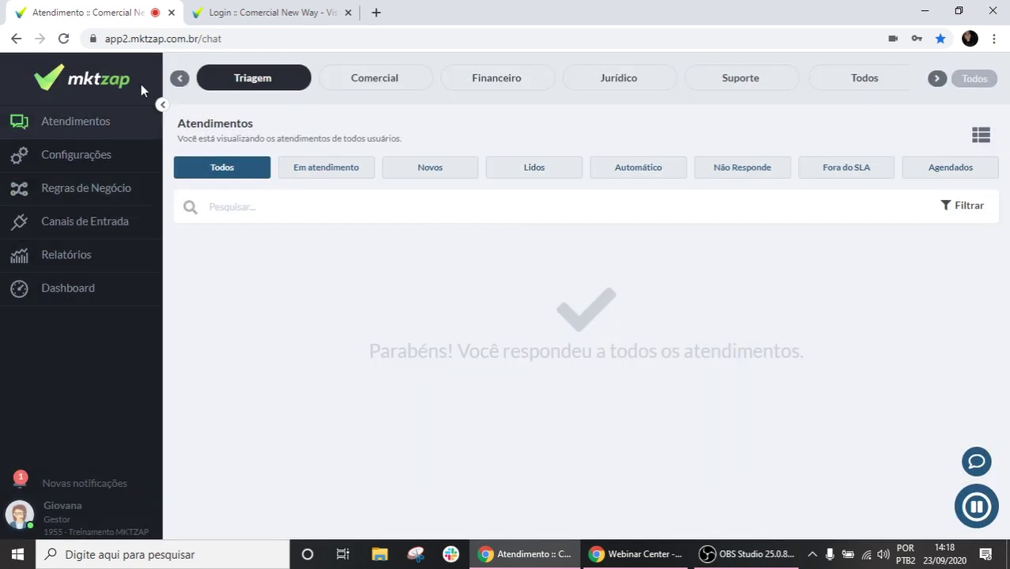
click(967, 207)
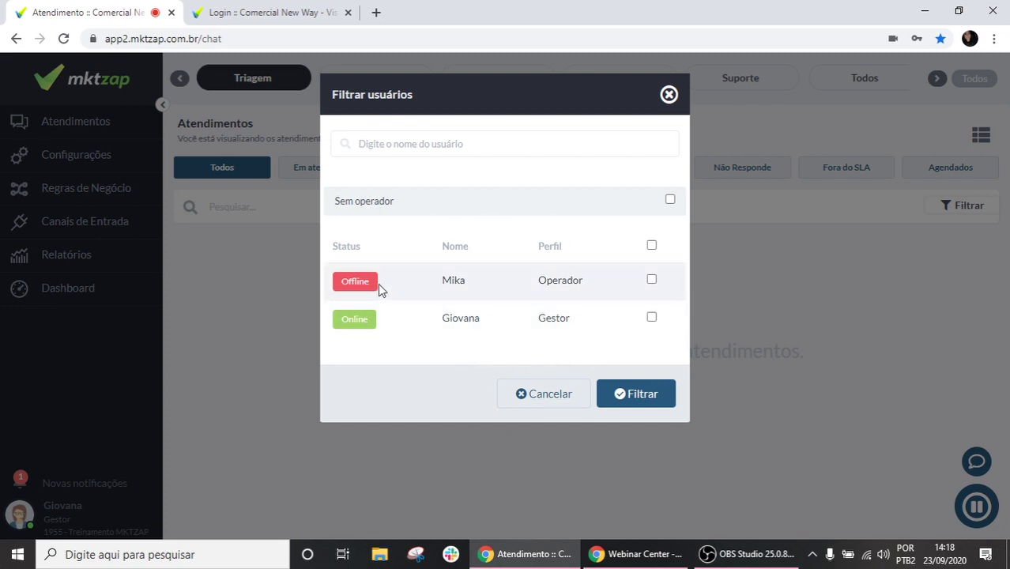
click(669, 94)
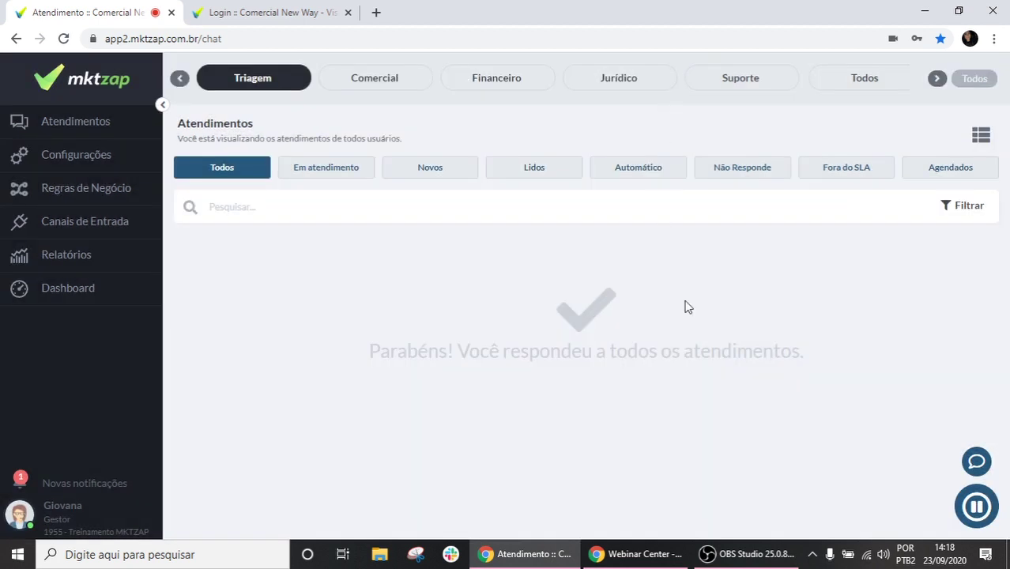
Draft the internal message "Teste Mktzap" for all operators and enable the option that lets the alert be answered
click(974, 462)
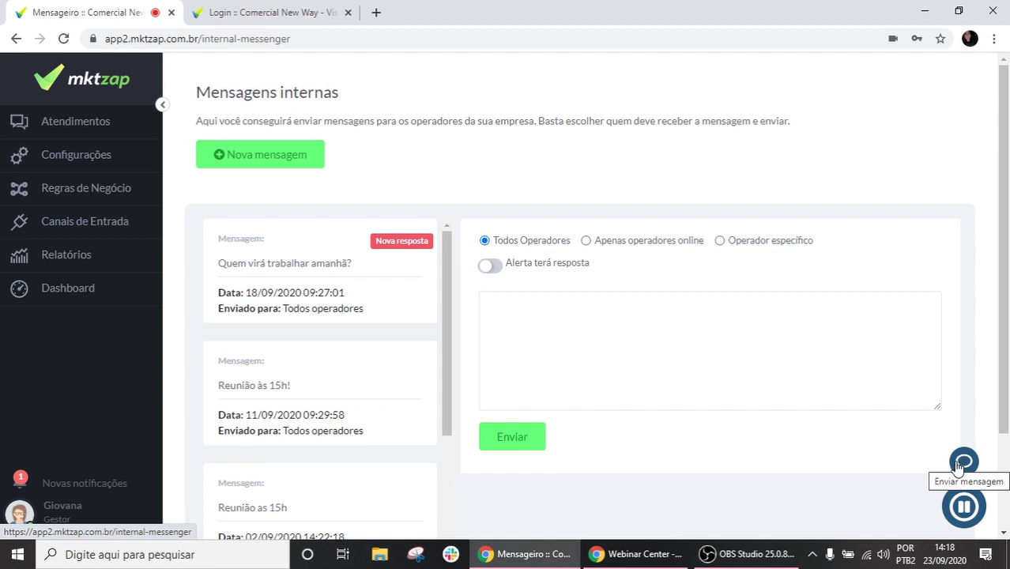
click(791, 326)
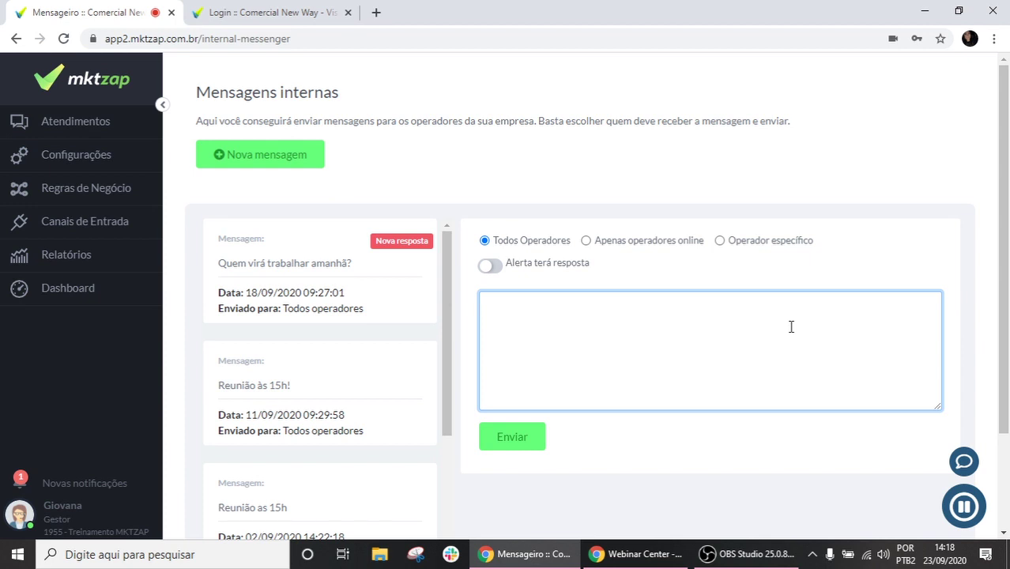
text(Teste Mktzap)
click(490, 266)
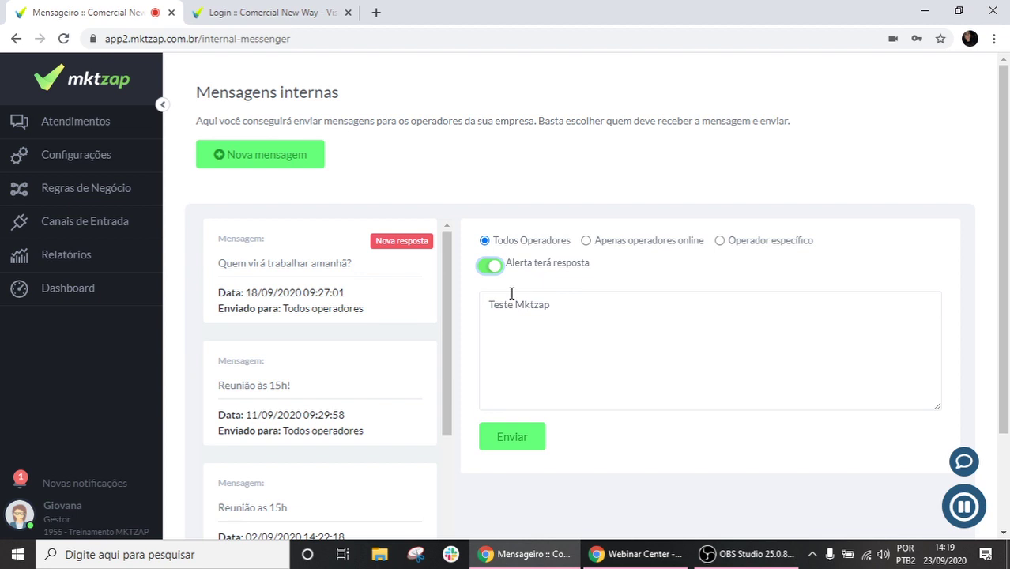
Disable the draft's reply option and go back to the Atendimentos page without sending the message
click(492, 267)
click(43, 130)
click(57, 158)
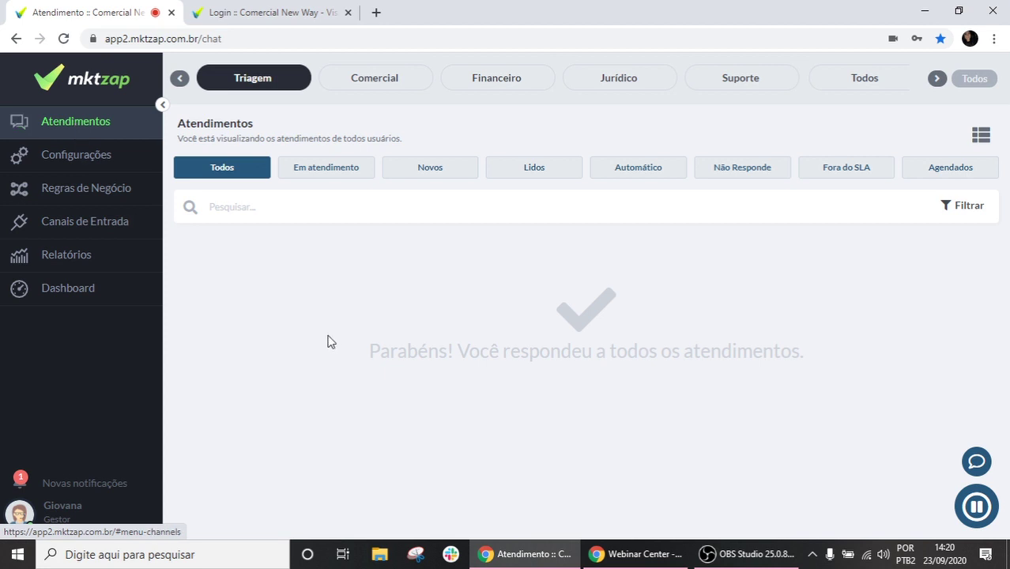
View the status and account options in the profile menu, and close it without changing anything
click(43, 514)
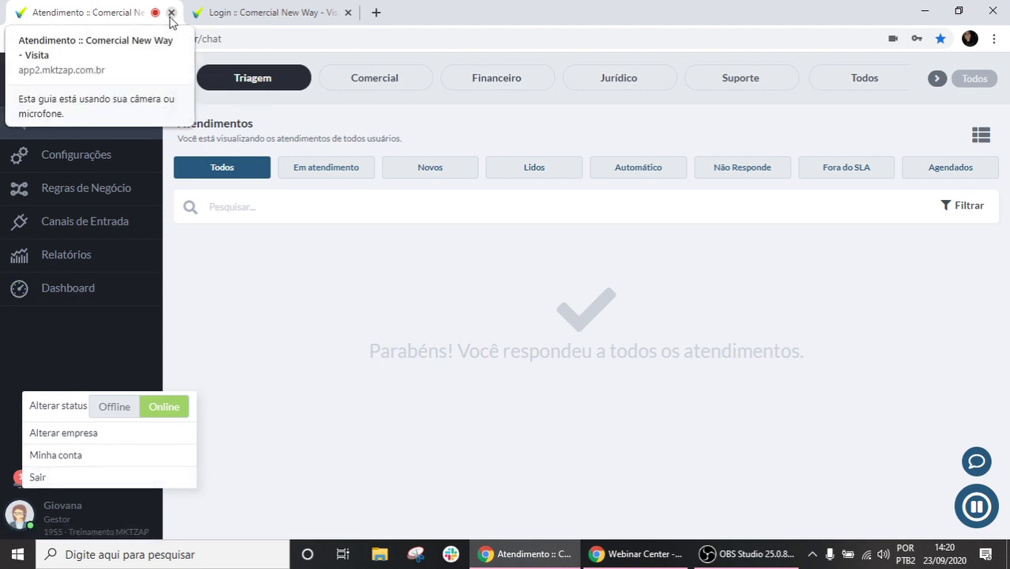
click(277, 298)
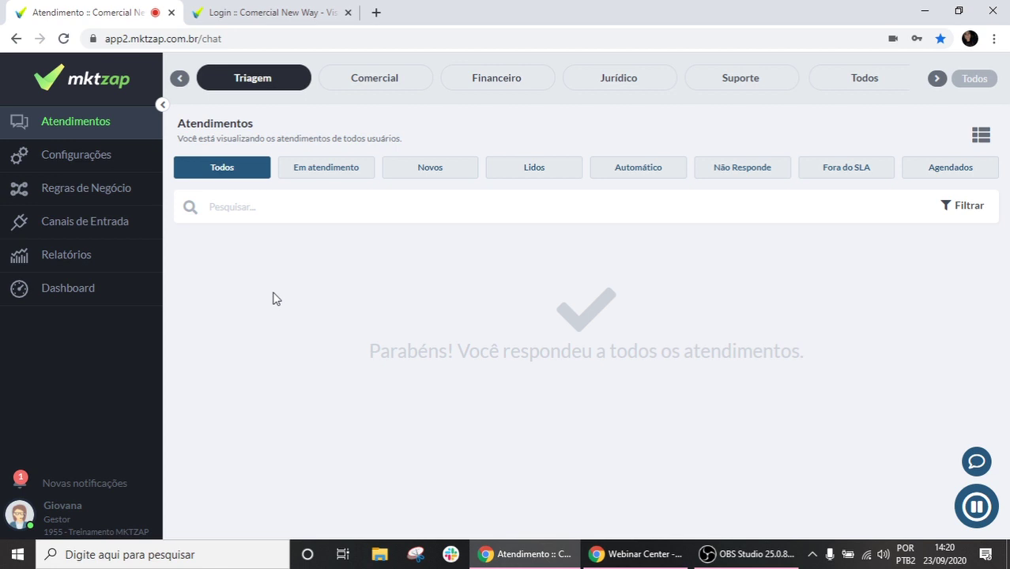
Read the new notification "Mensagem importante ao Gestor" to its end and acknowledge it
click(25, 484)
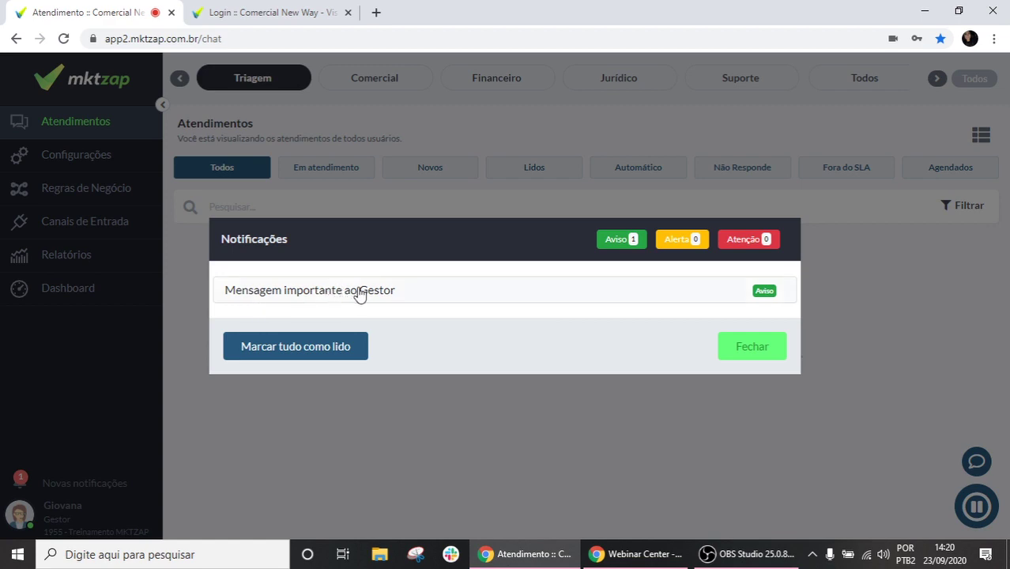
click(415, 291)
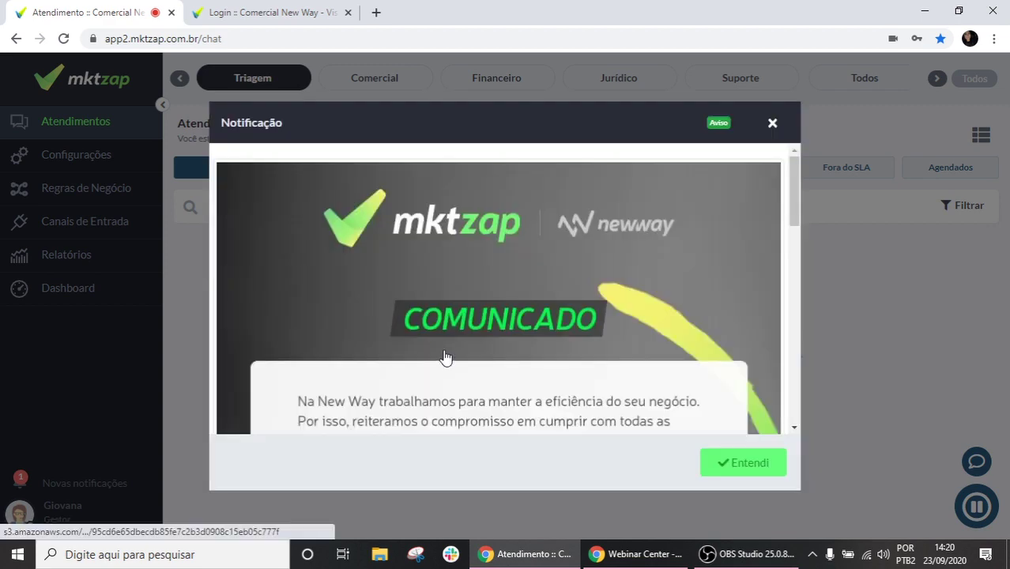
scroll(445, 358, down, 10)
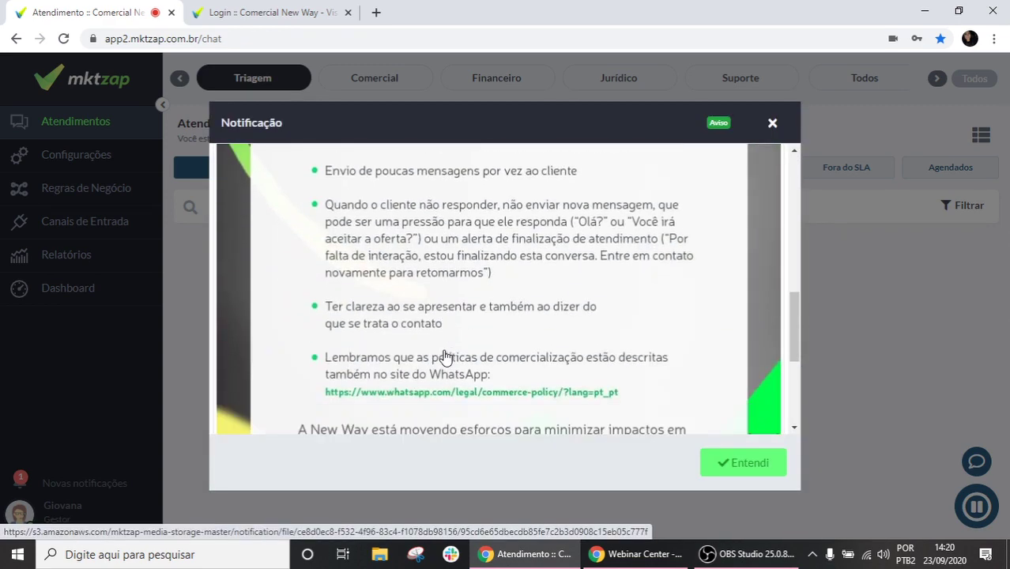
scroll(445, 357, down, 3)
click(740, 471)
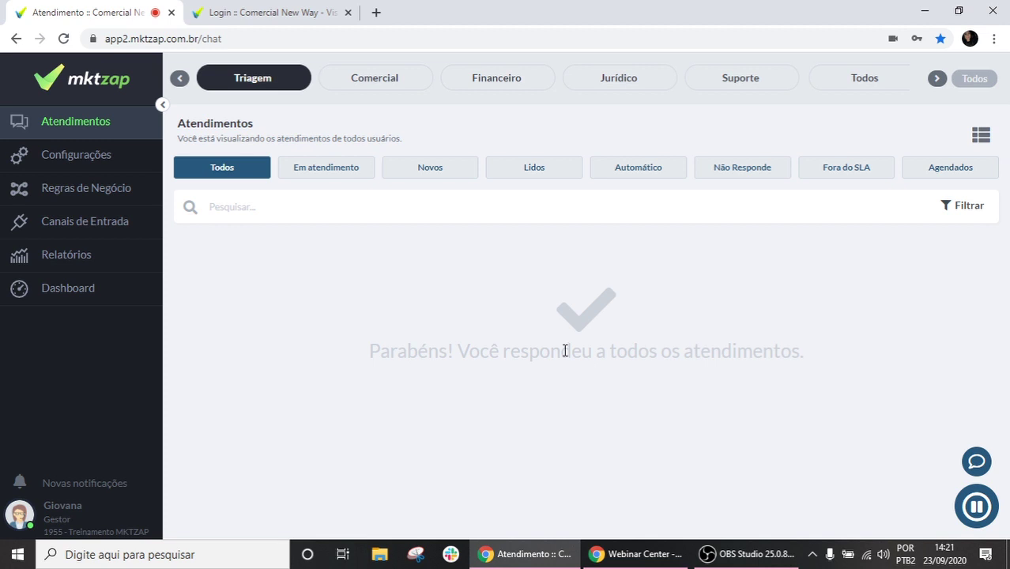
View the submenu options of Atendimentos and open the Minha Empresa page in Configurações
click(62, 128)
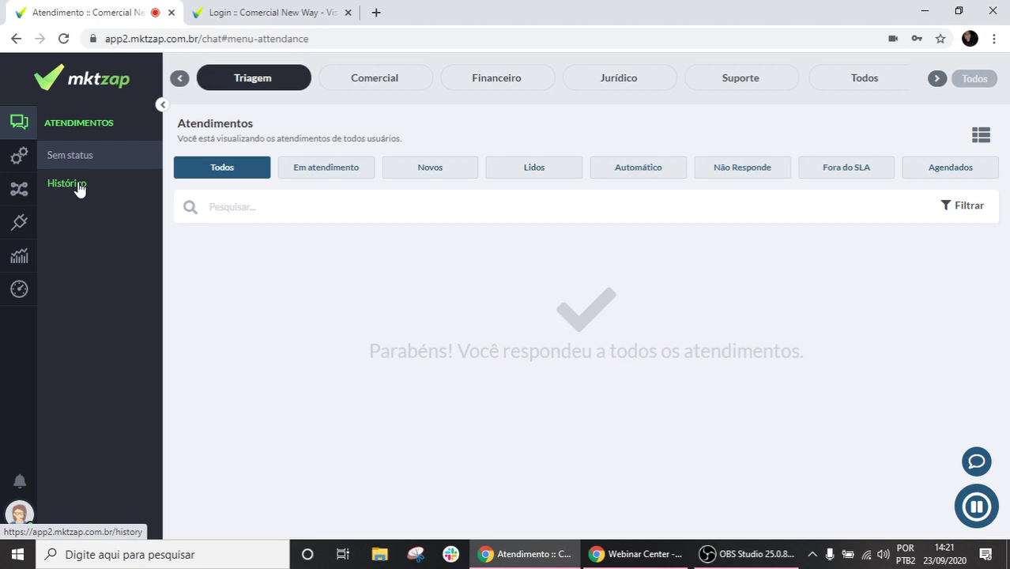
mouse_move(21, 135)
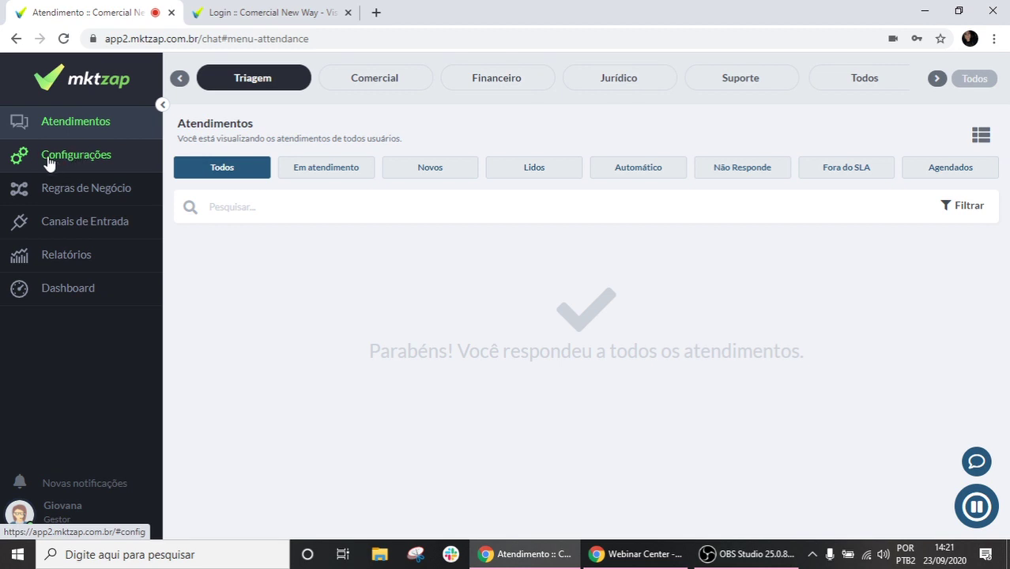
click(49, 163)
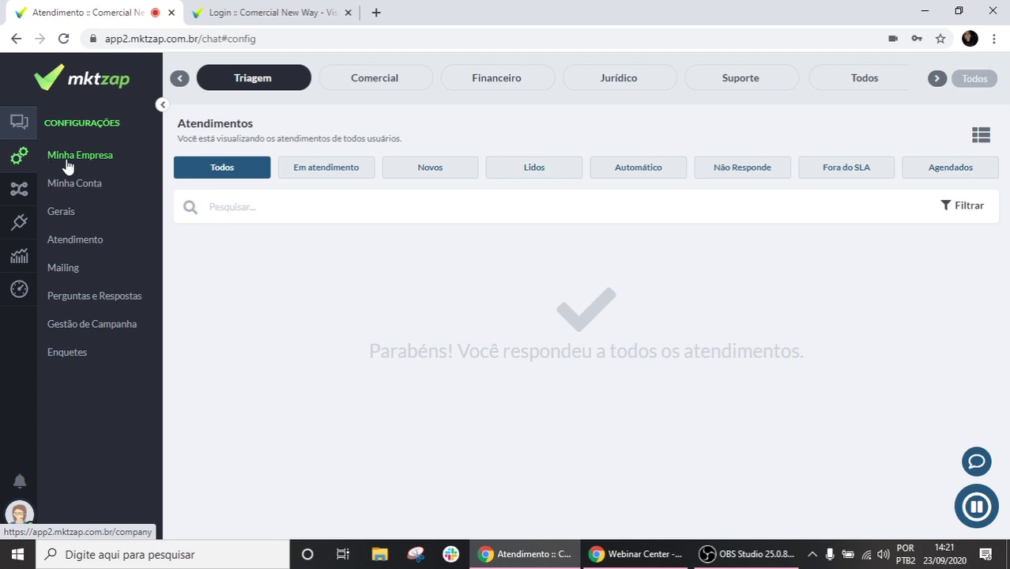
click(67, 158)
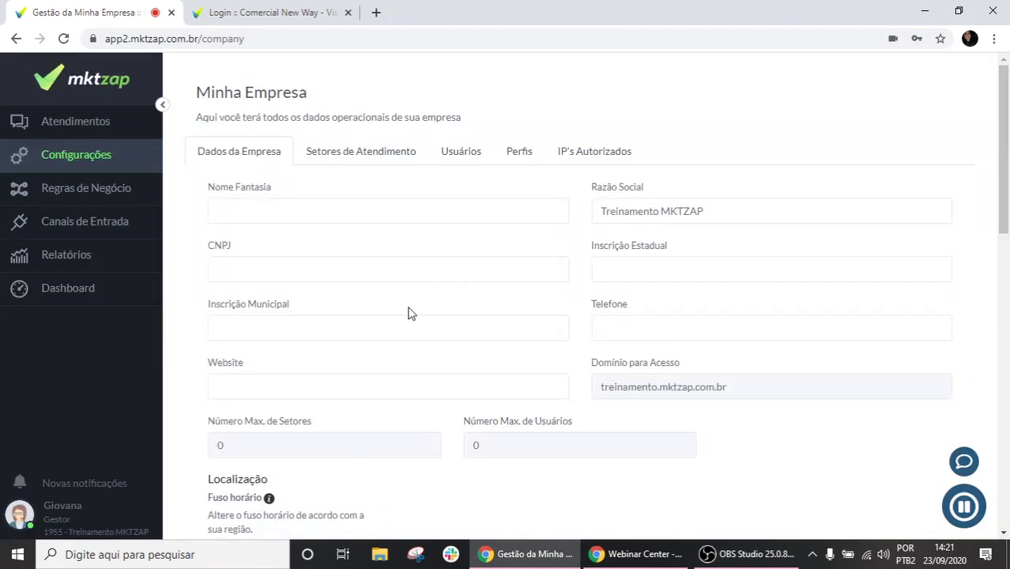
Review the registered service sectors, add a new sector named "xxxxxxxxxxxx", and save the sector edits
click(330, 150)
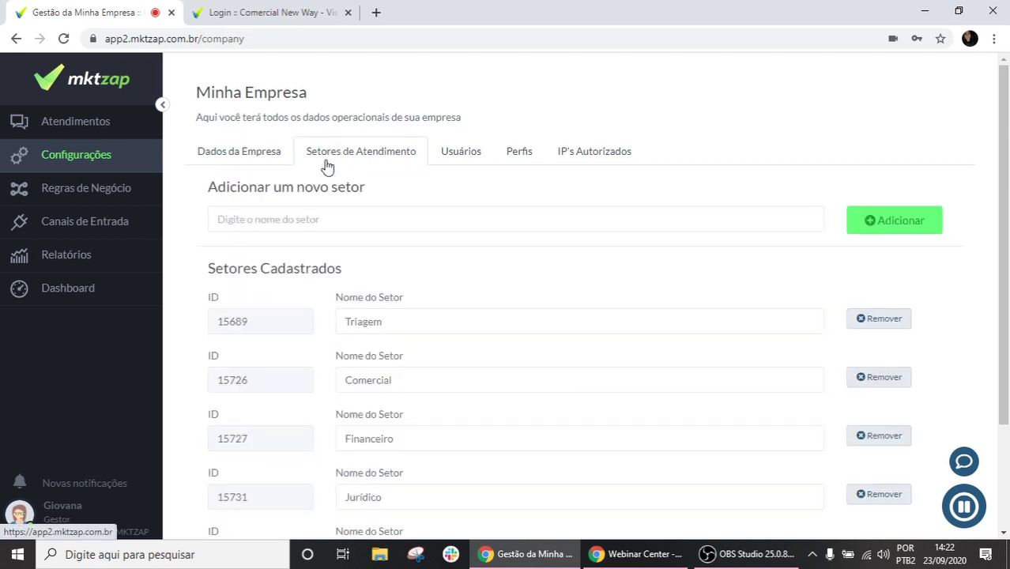
scroll(372, 296, down, 2)
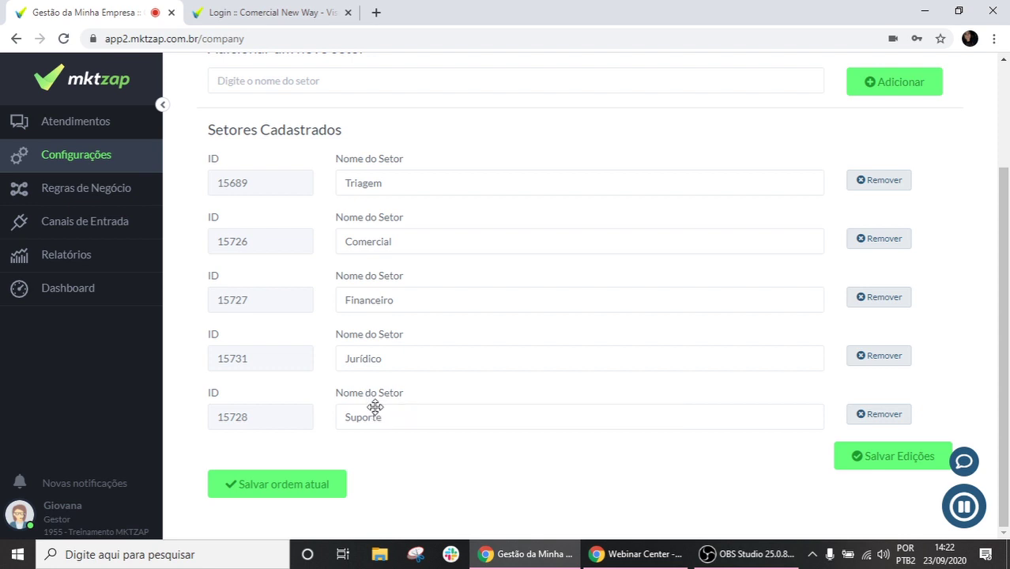
scroll(375, 415, up, 1)
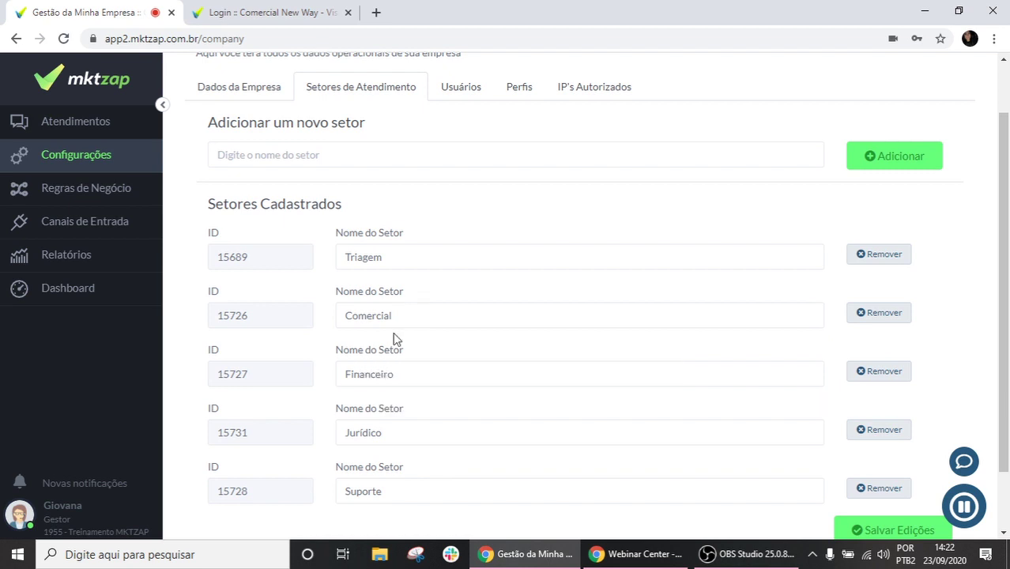
click(273, 154)
text(xxxxxxxxxxxx)
click(887, 157)
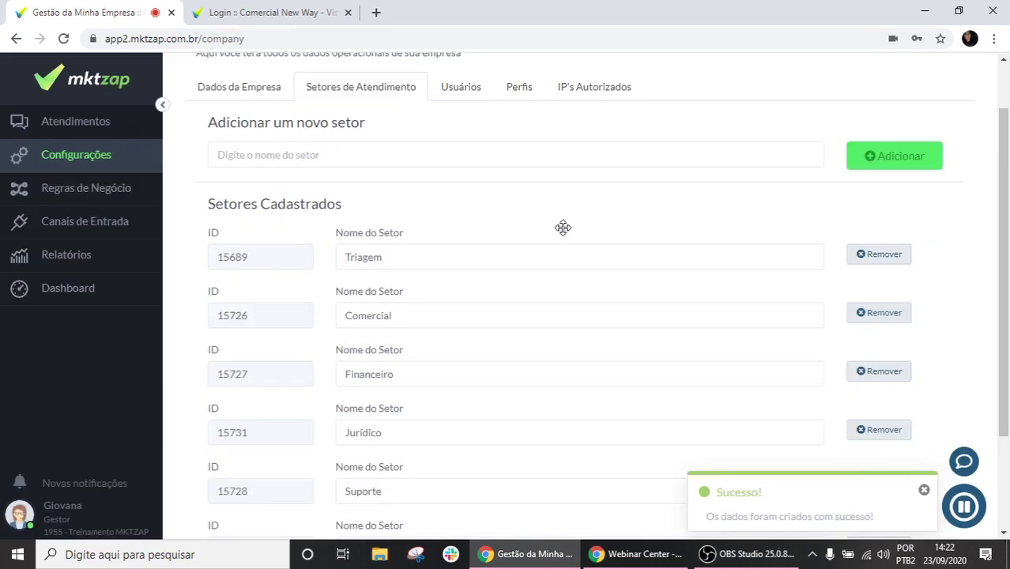
scroll(453, 294, down, 2)
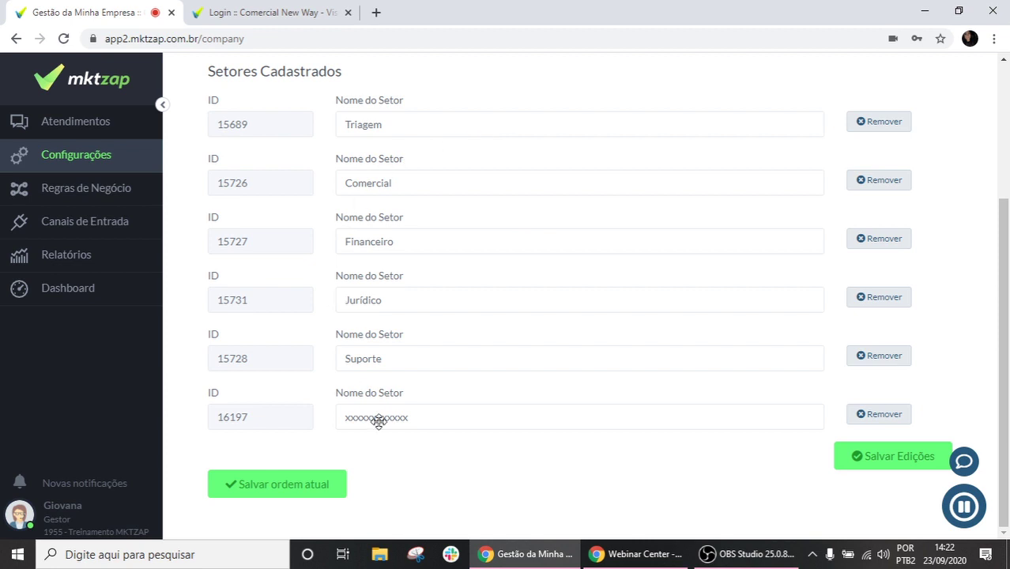
click(883, 457)
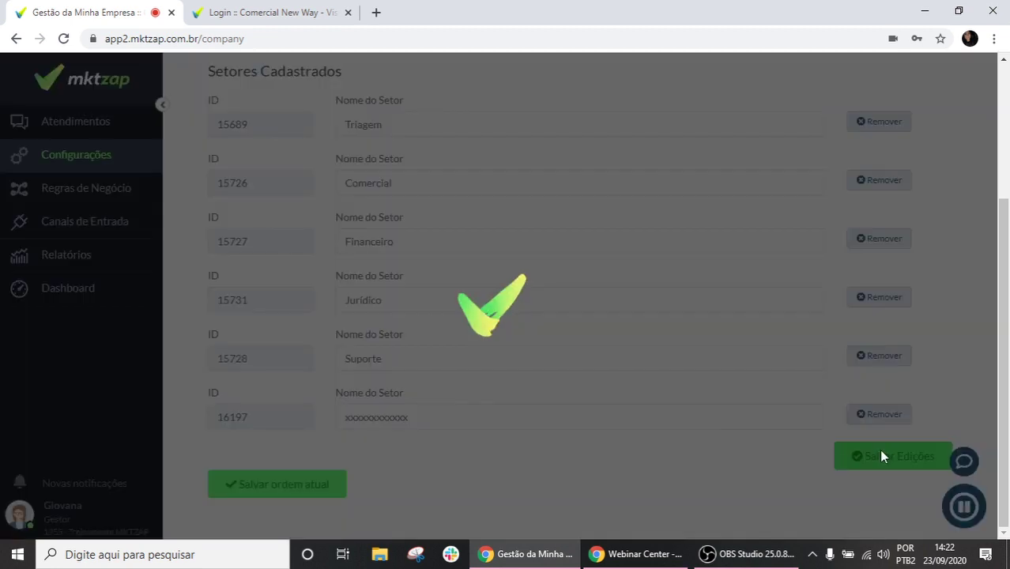
scroll(333, 343, up, 3)
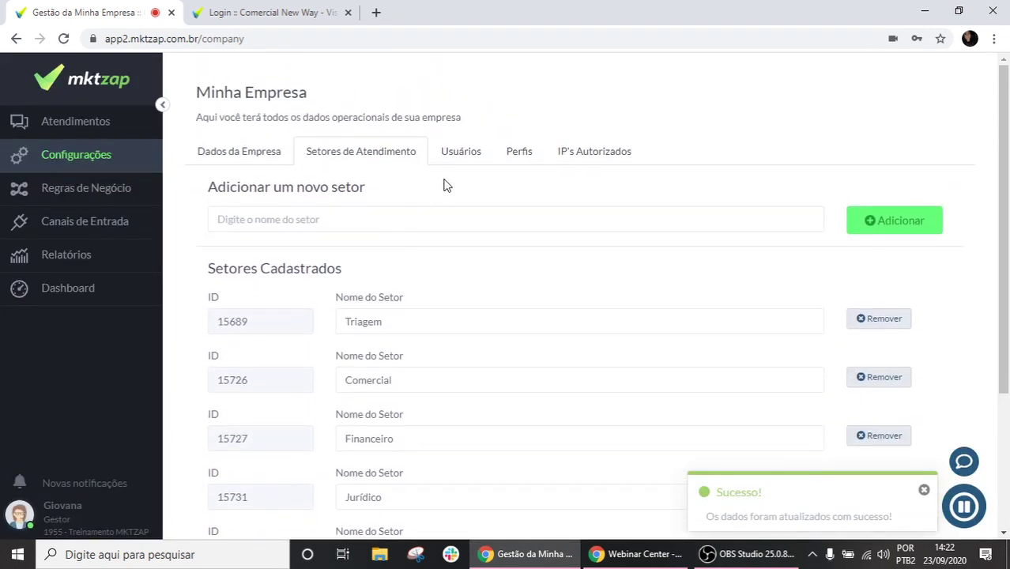
Start registering a new user for the company, filling the name and e-mail fields with placeholder x characters
click(454, 149)
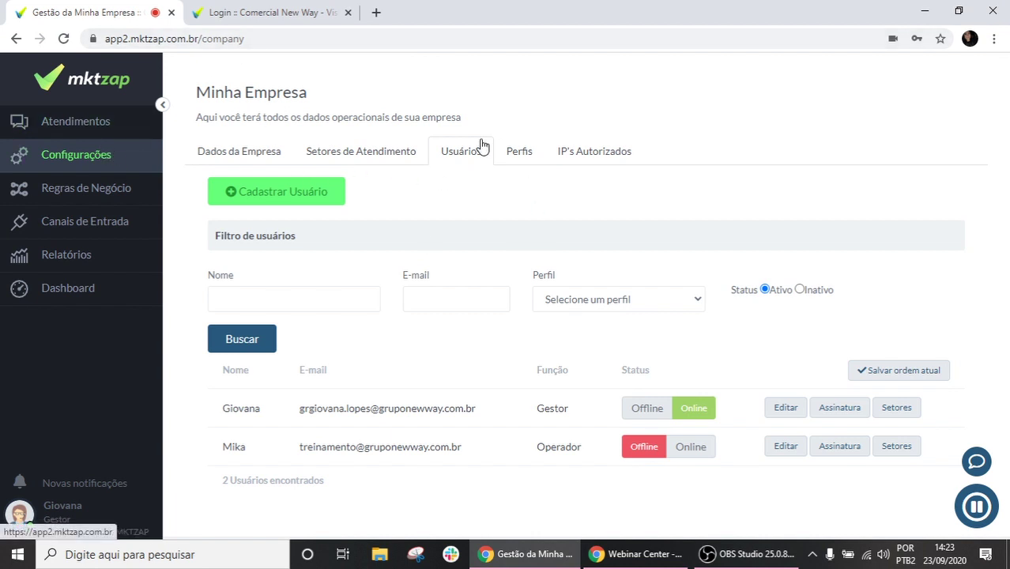
click(315, 190)
click(315, 185)
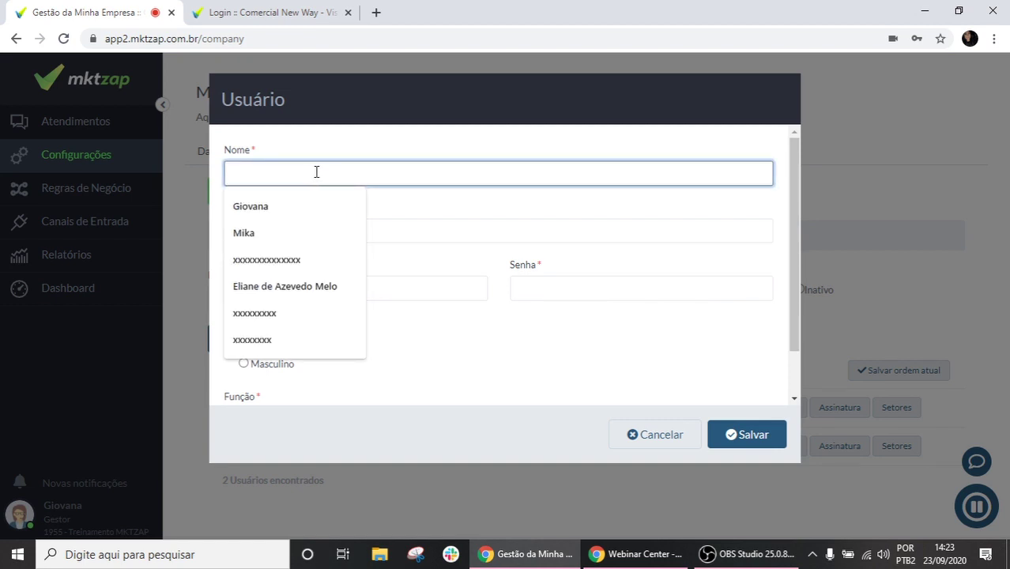
text(xxxxxxx)
key(Down)
key(Return)
click(344, 228)
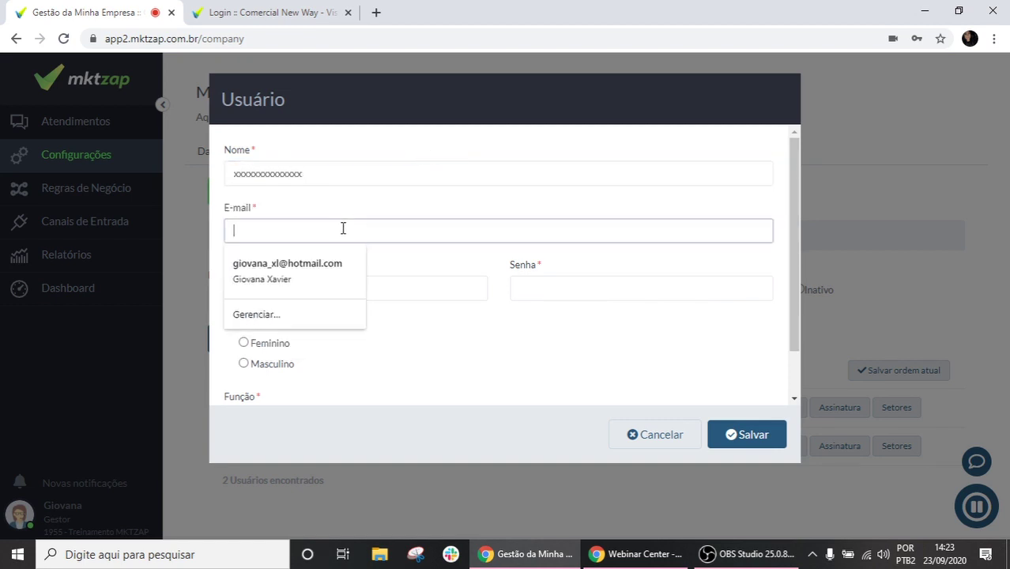
text(xxxxxxxxxxxxxxxxxxxxxx)
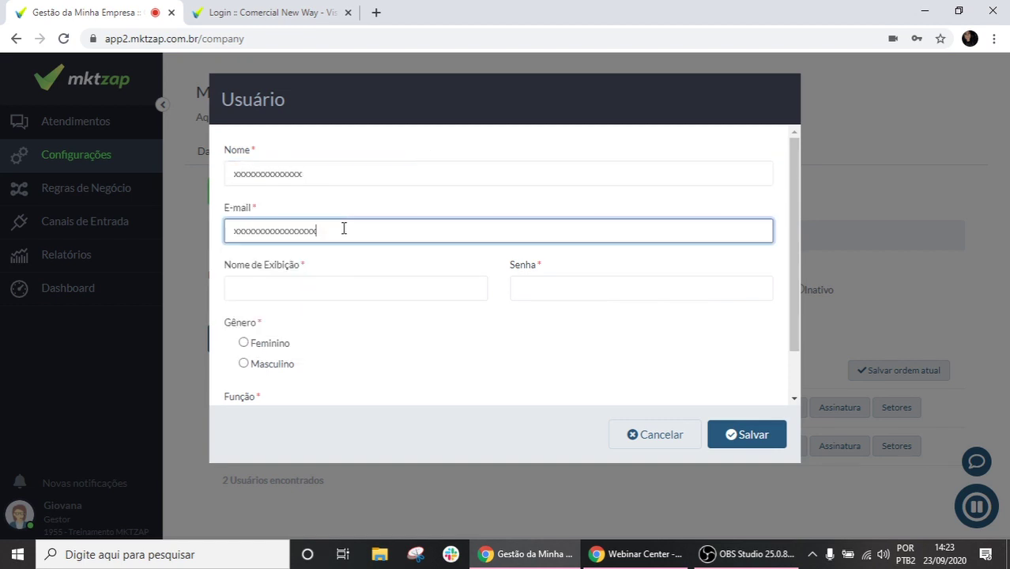
click(340, 205)
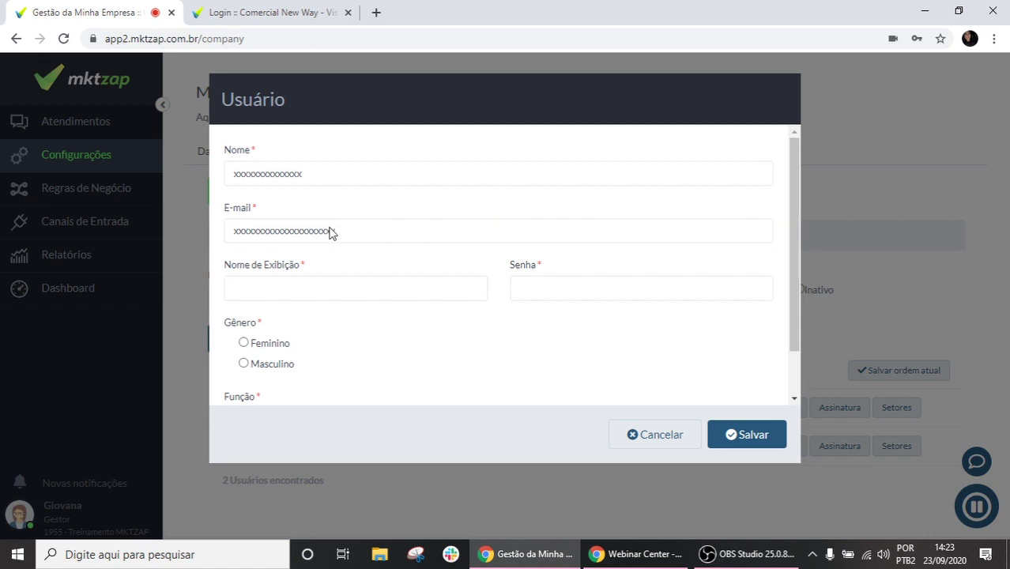
Fill in the new user's display name and password with placeholder text
click(315, 289)
text(xxxxxxxxxxxxxxxxxxxxx)
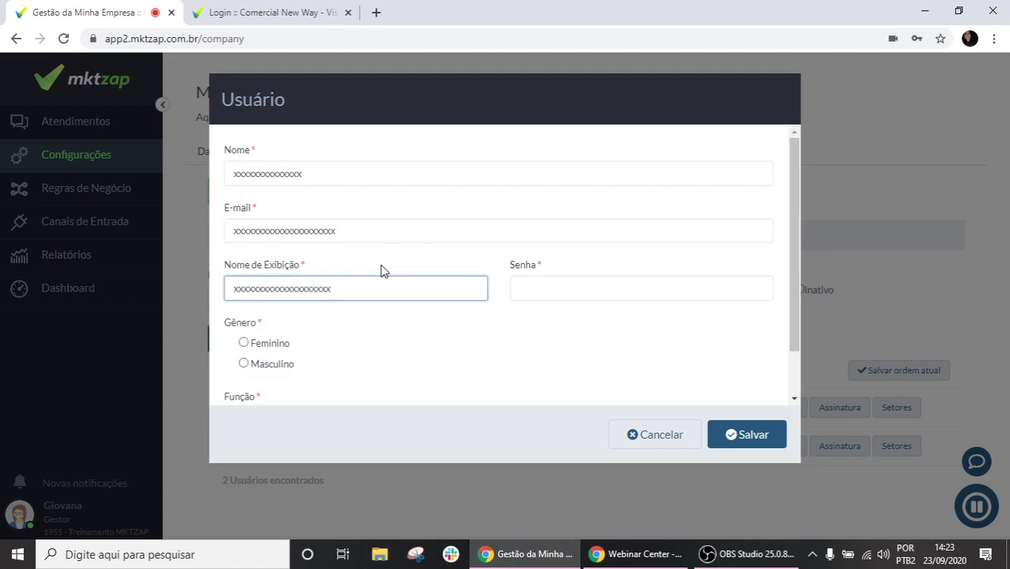
click(546, 280)
text(xxxxxxxxxxxxxx)
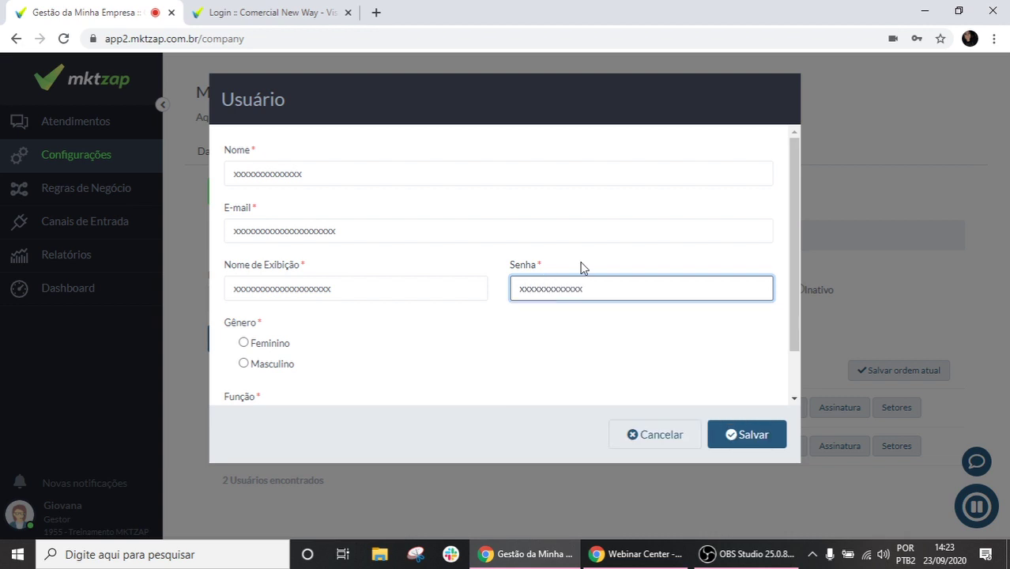
click(581, 268)
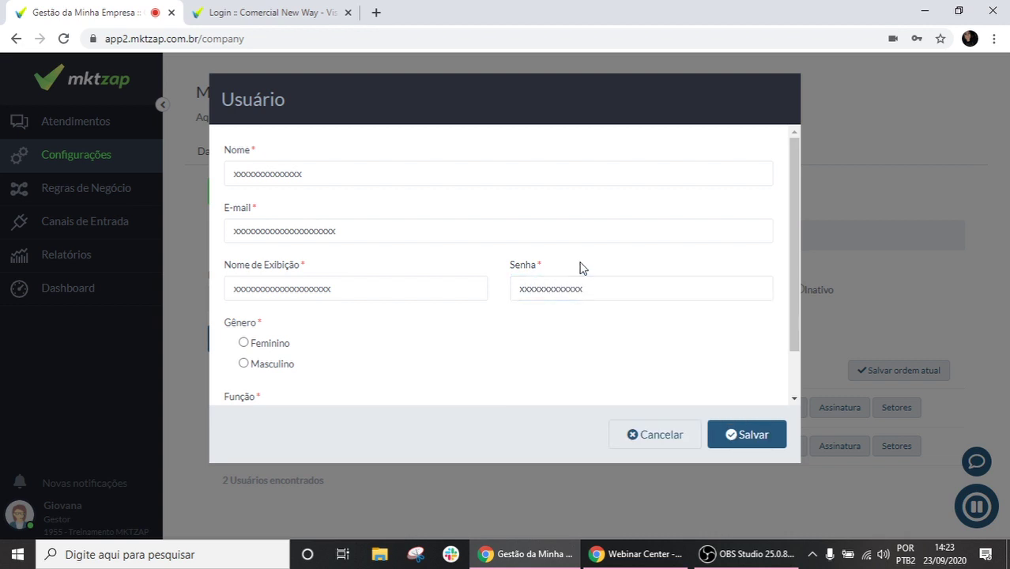
Set the new user's role to Operador(a), leave the gender unselected, and cancel the registration without saving
scroll(494, 264, down, 1)
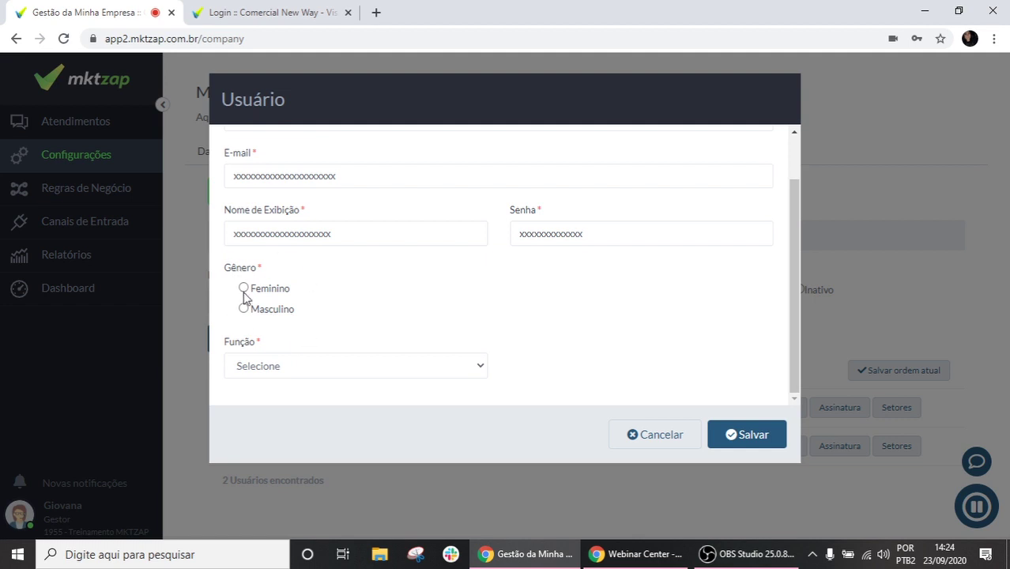
click(255, 367)
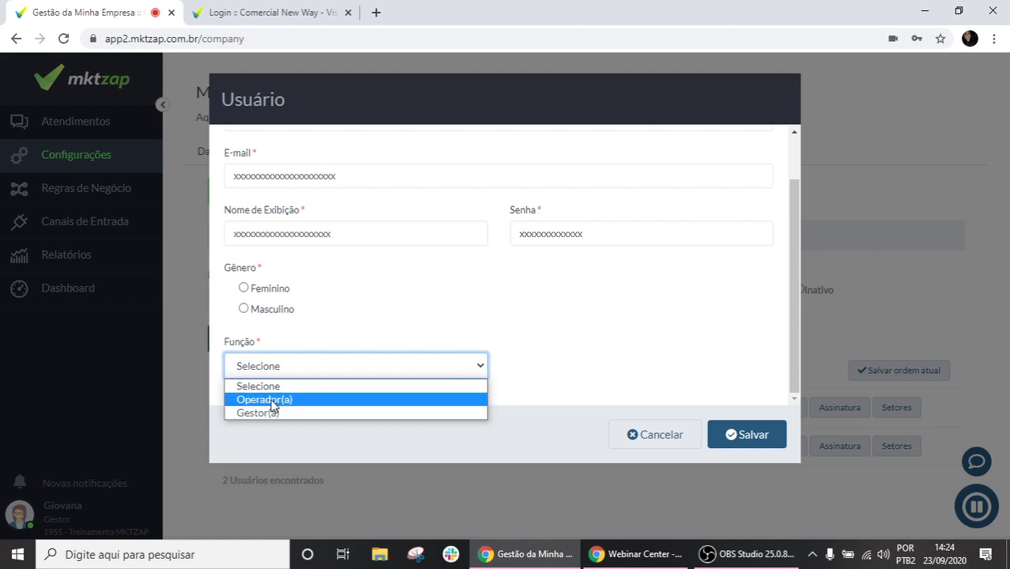
click(272, 400)
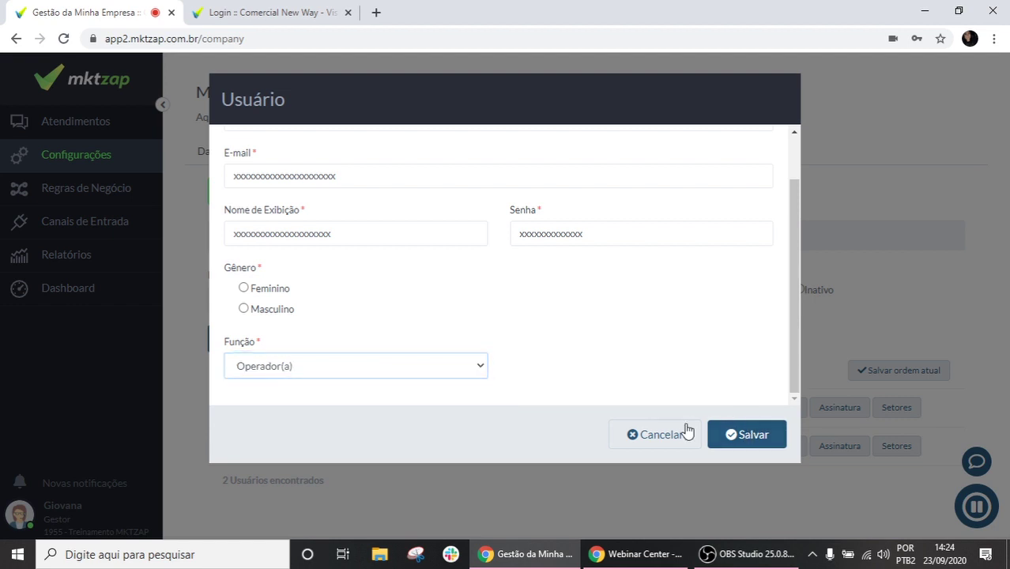
click(686, 431)
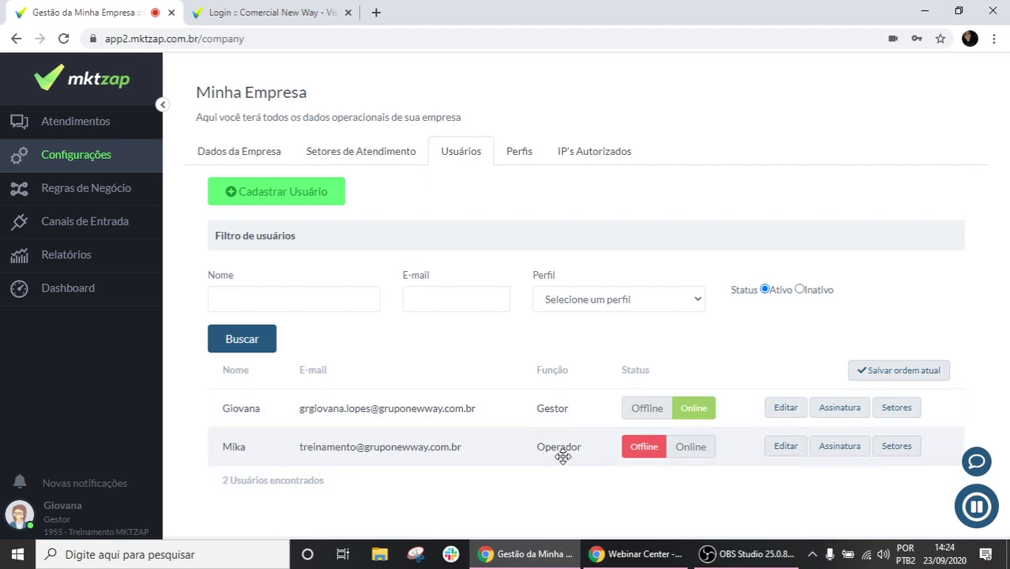
Review the manager user's editable details through to the inactive-user, role and profile options, and close them without changes
click(785, 408)
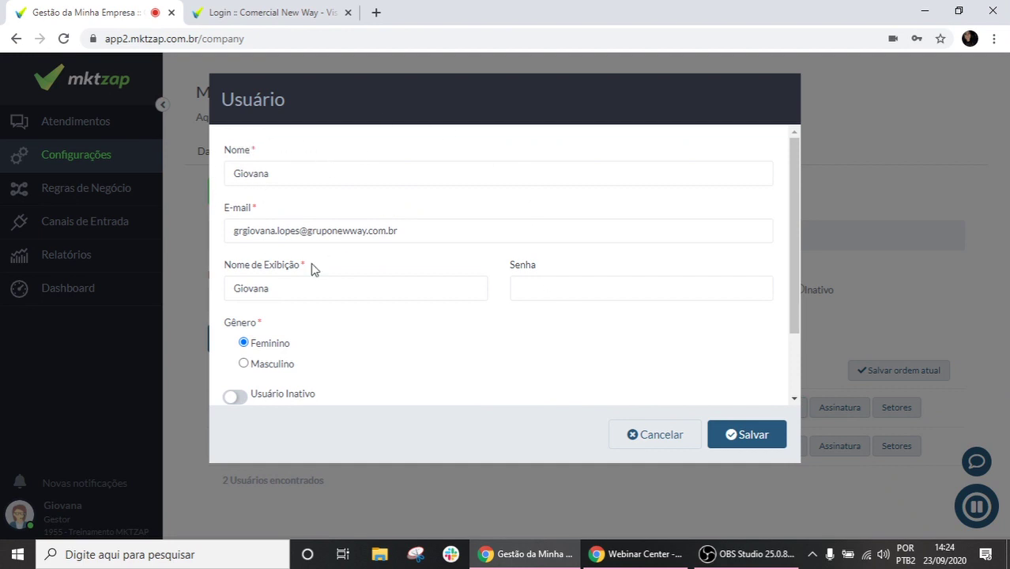
scroll(347, 362, down, 1)
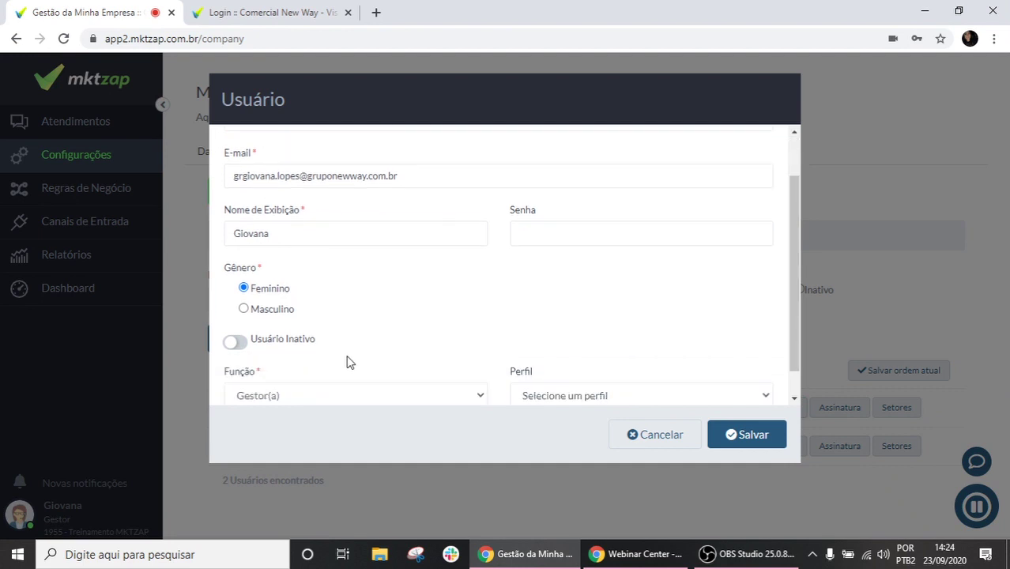
scroll(348, 363, down, 1)
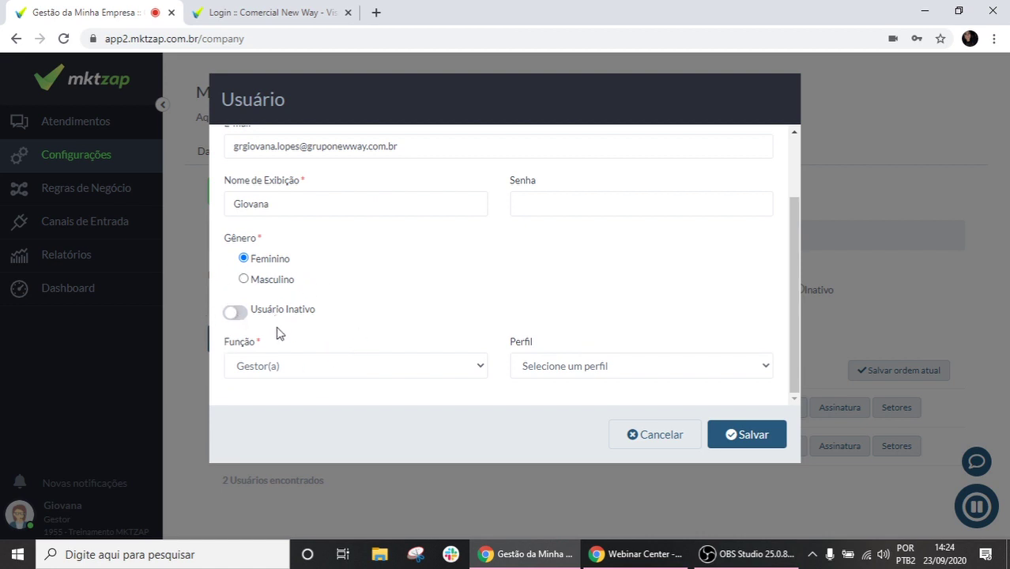
click(655, 435)
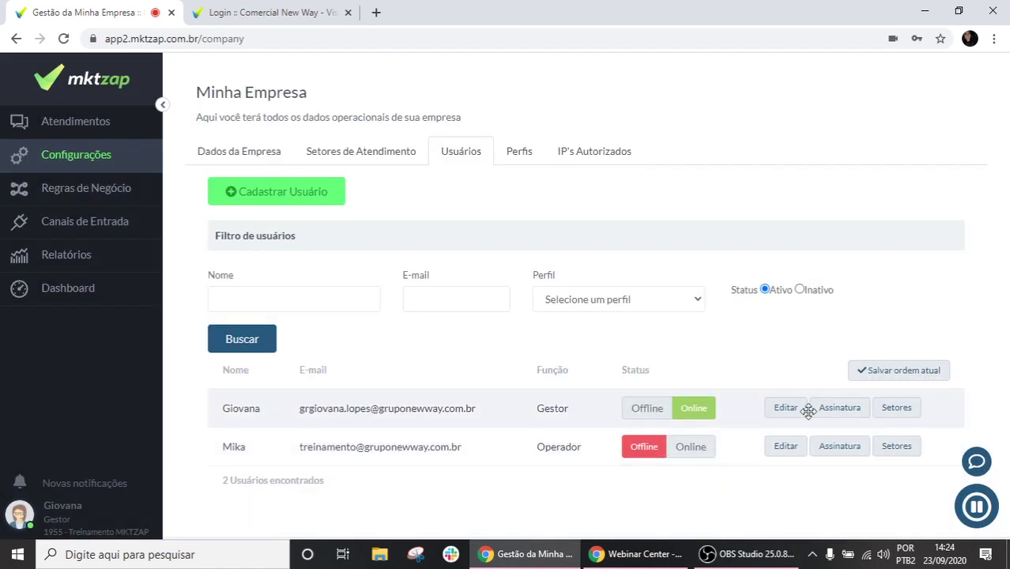
View the manager user's e-mail signatures and close the list without changing anything
click(839, 408)
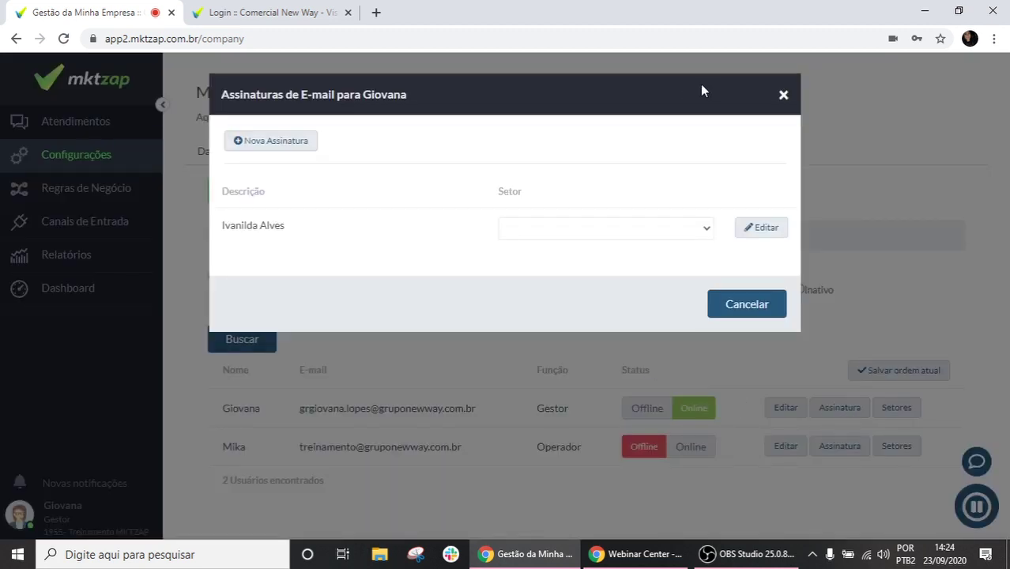
click(783, 97)
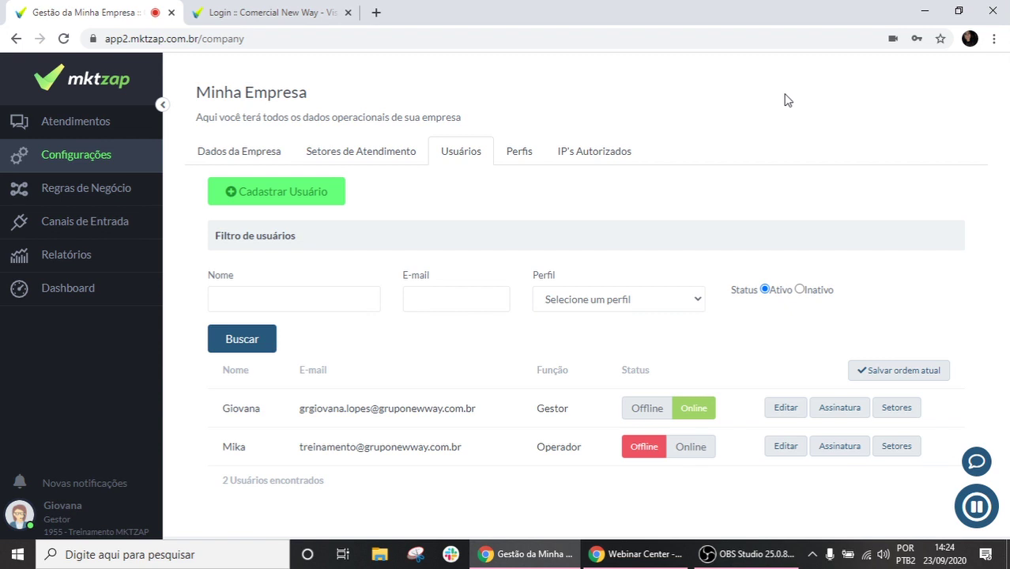
click(836, 416)
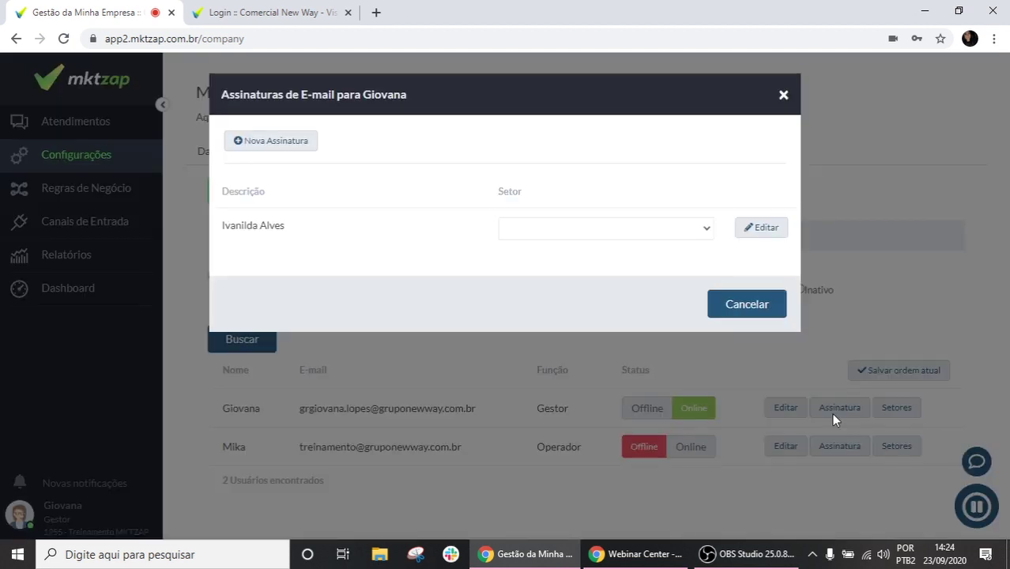
click(783, 96)
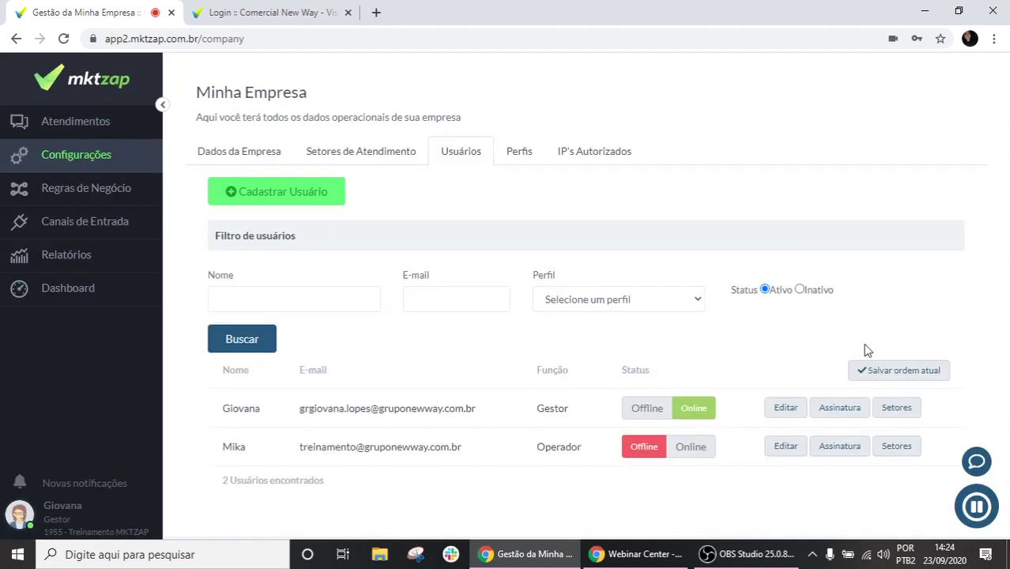
Try different sector selections for the manager user, assign all service sectors including xxxxxxxxxxxx, and save
click(884, 416)
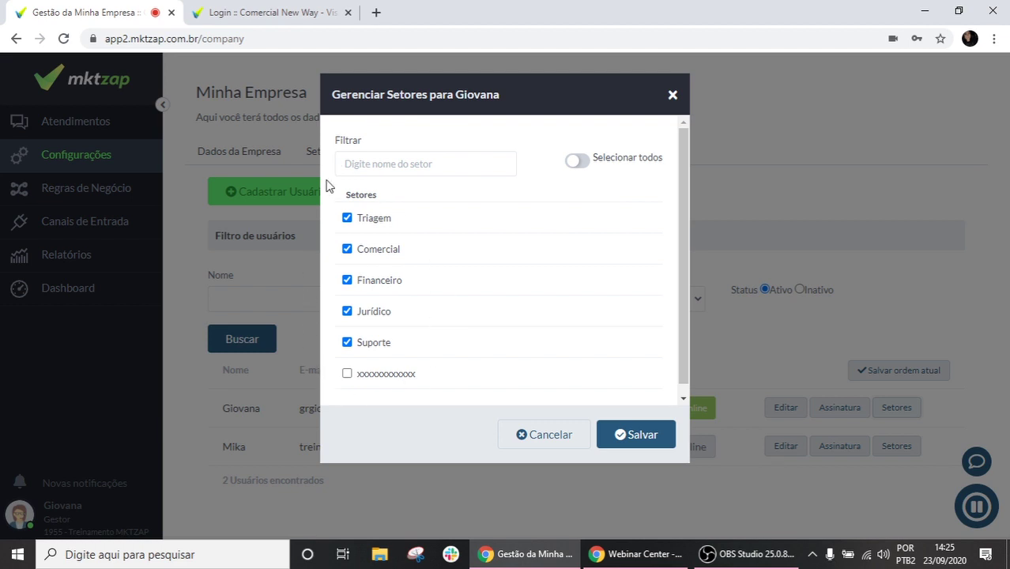
click(582, 163)
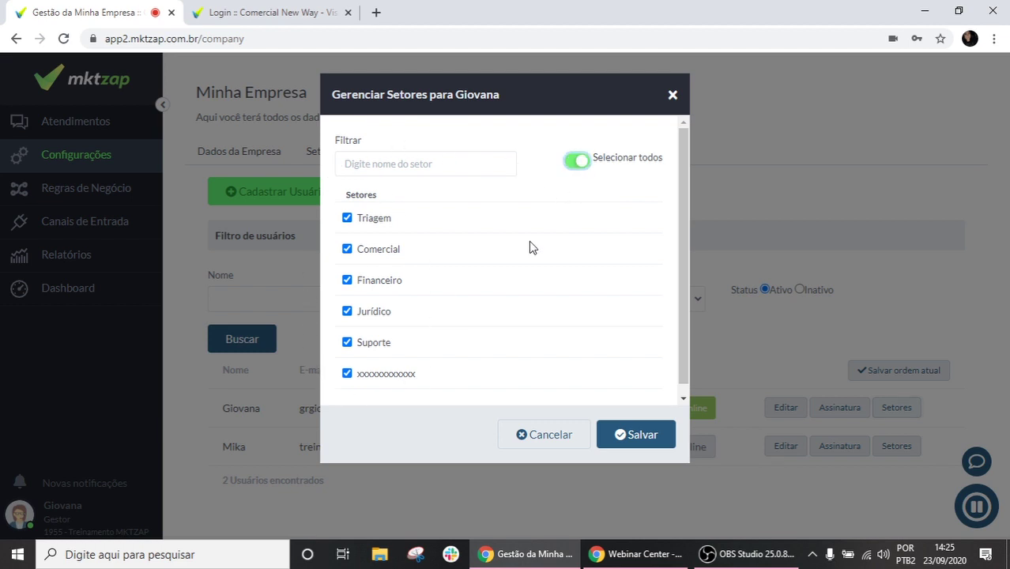
click(575, 163)
click(348, 250)
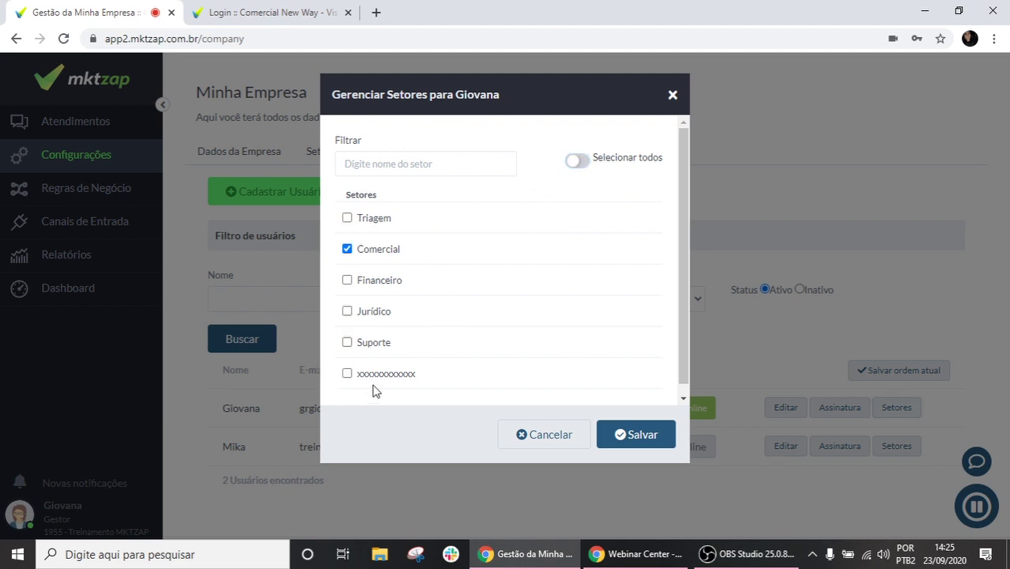
click(580, 163)
click(579, 163)
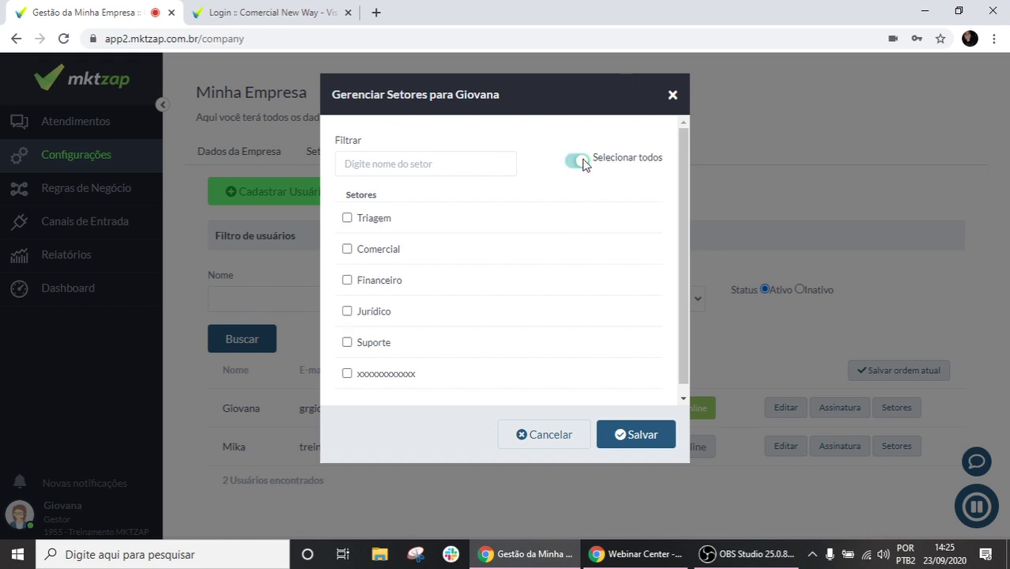
click(348, 311)
click(576, 161)
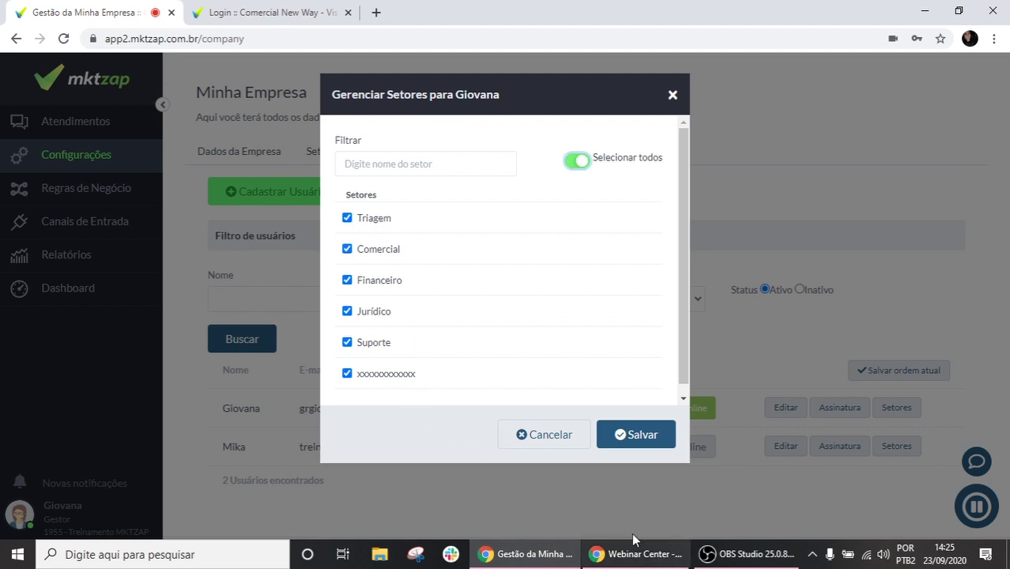
click(638, 440)
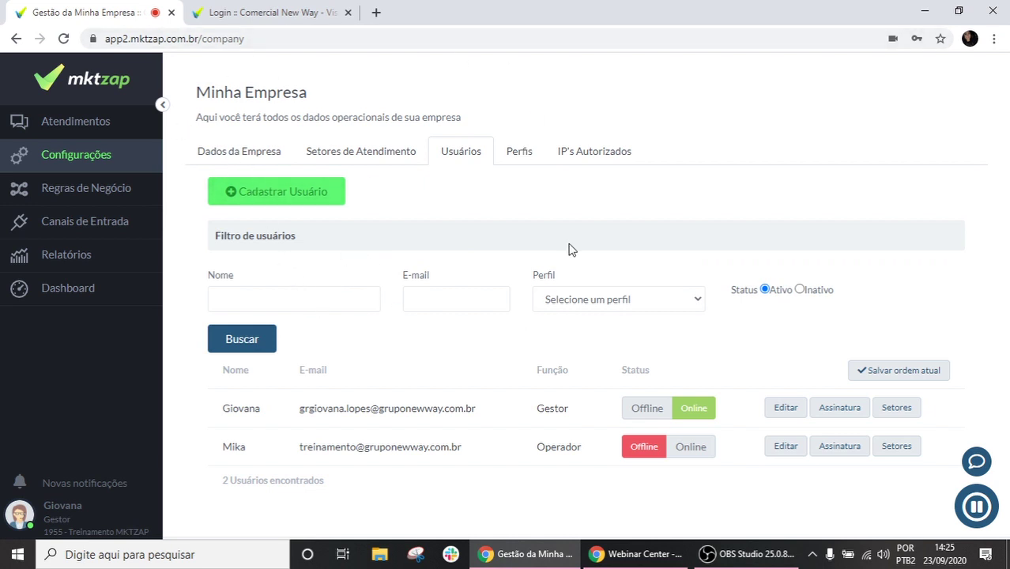
Review the company's access profiles and authorised-IP filter, and return to the user list
click(521, 150)
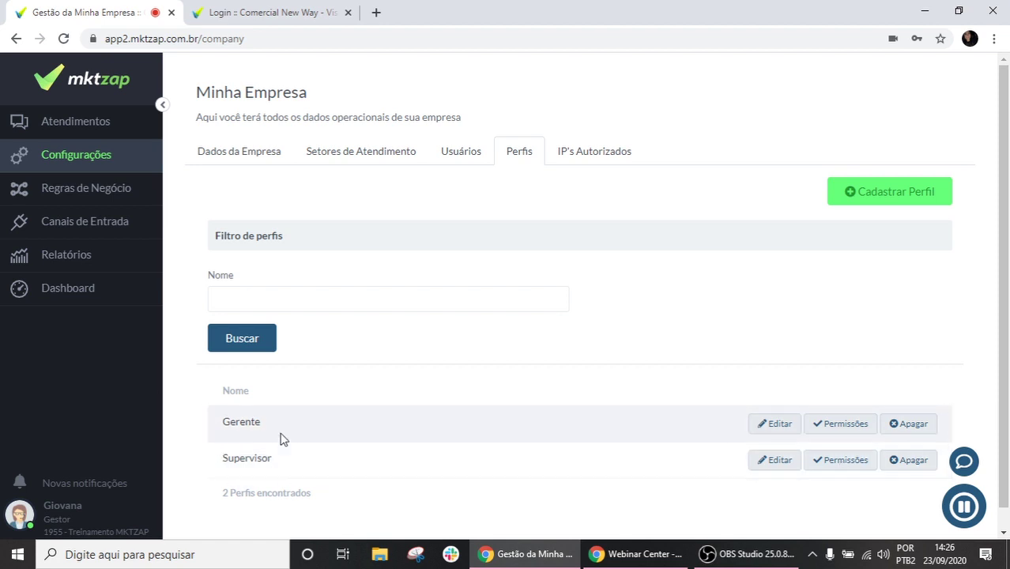
click(558, 165)
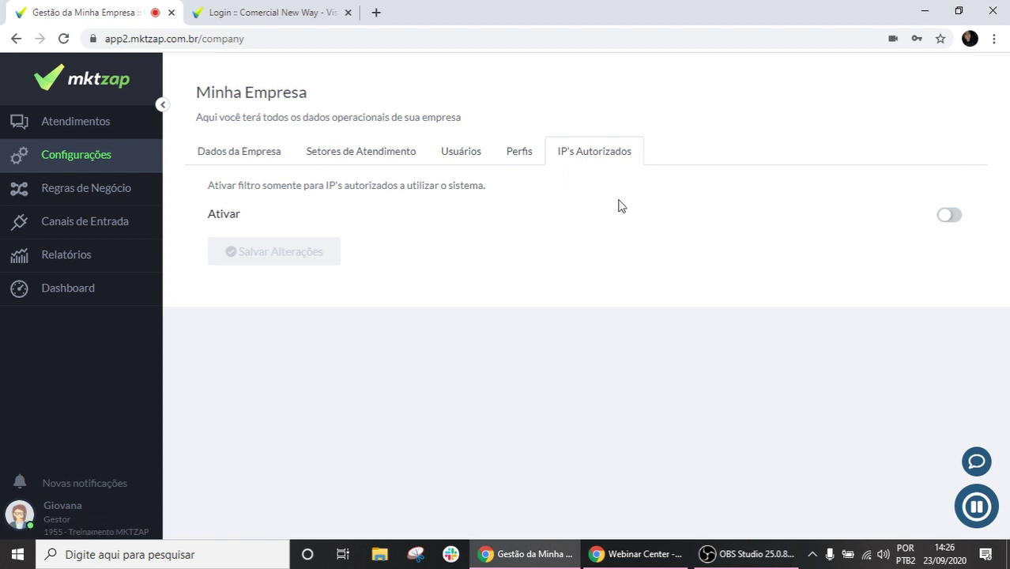
click(439, 154)
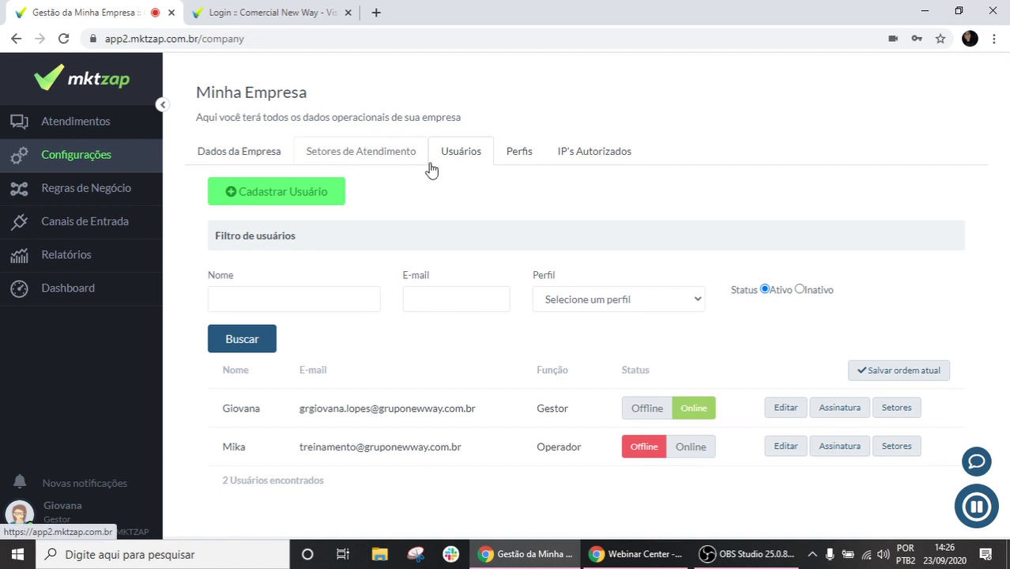
Clear the manager user's sector assignments, select all sectors again, and save
click(894, 411)
scroll(437, 269, down, 1)
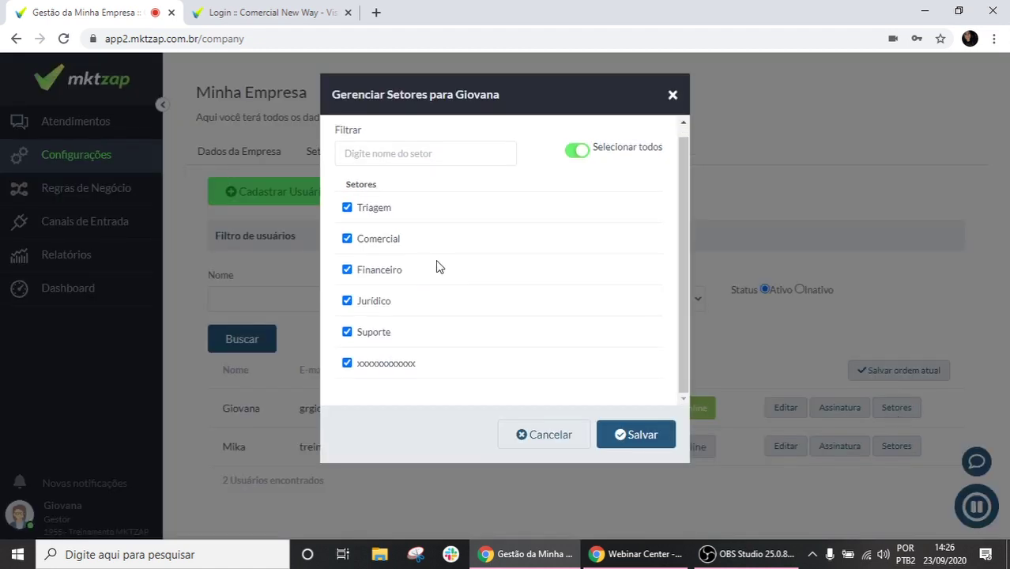
scroll(439, 308, up, 1)
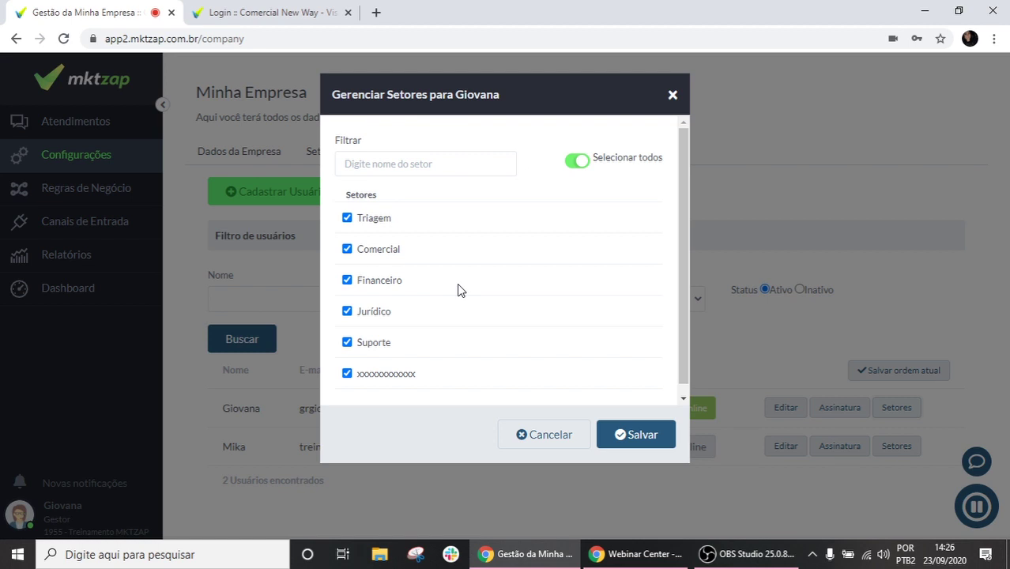
click(581, 162)
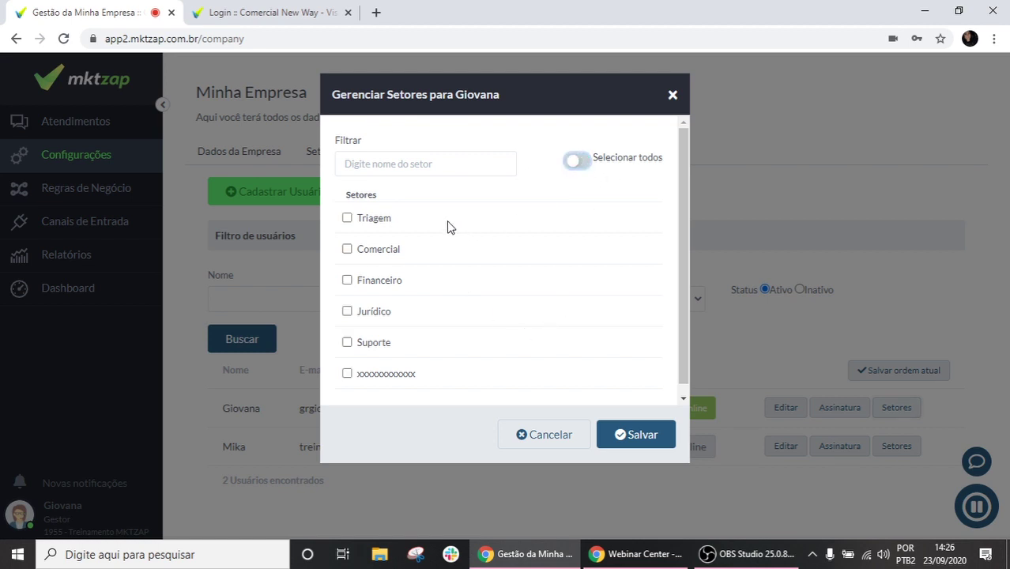
click(384, 221)
click(577, 160)
click(619, 436)
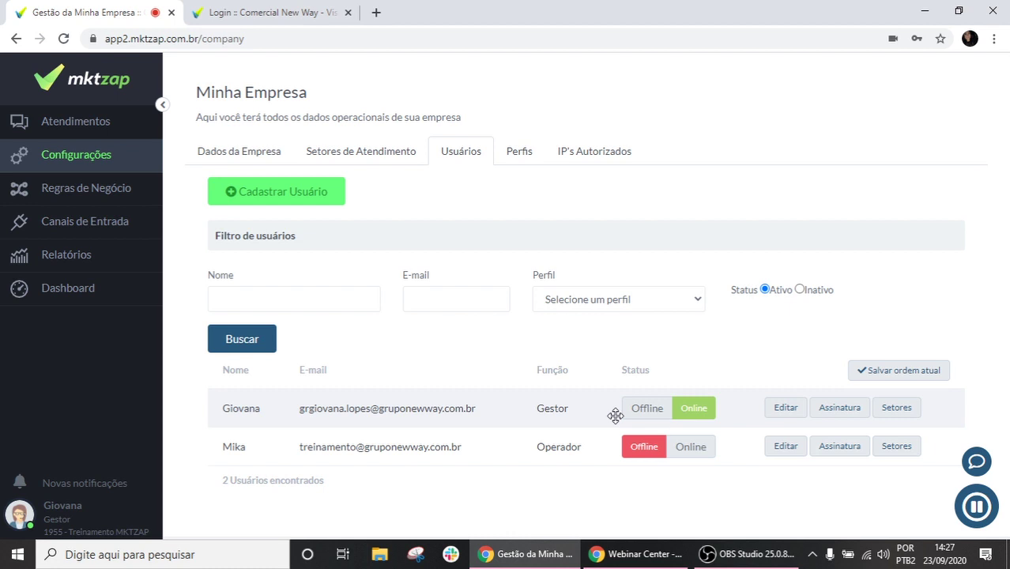
Open the manager user's existing e-mail signature, review its description, sector and text editor, and close it without saving
click(865, 412)
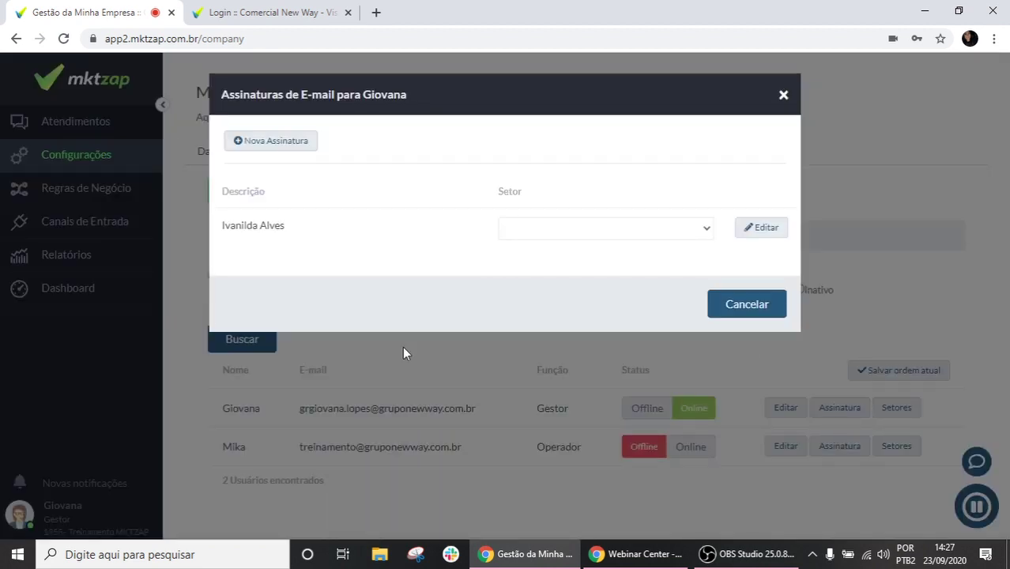
click(778, 234)
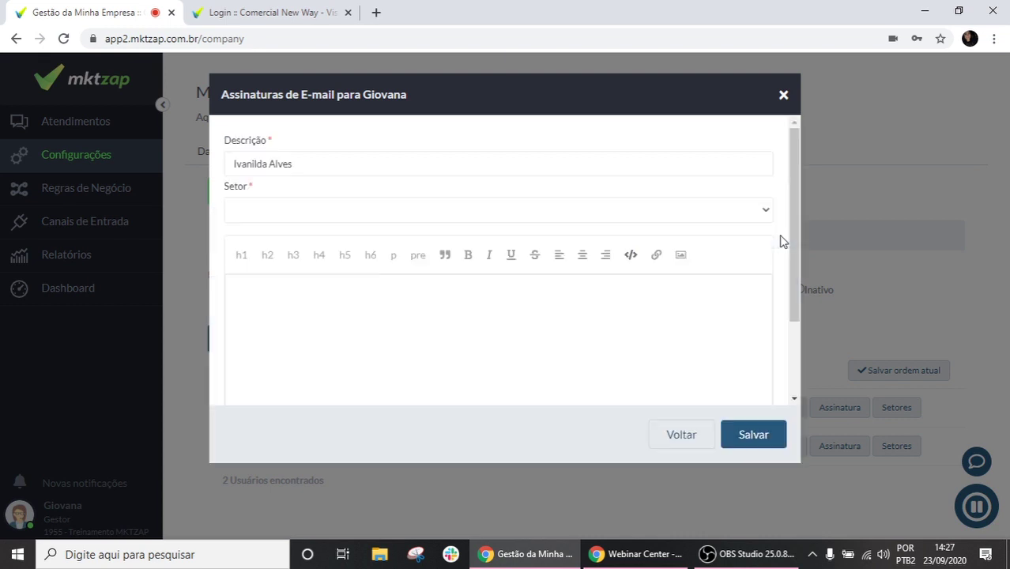
scroll(237, 356, down, 3)
scroll(249, 352, up, 2)
scroll(319, 361, down, 2)
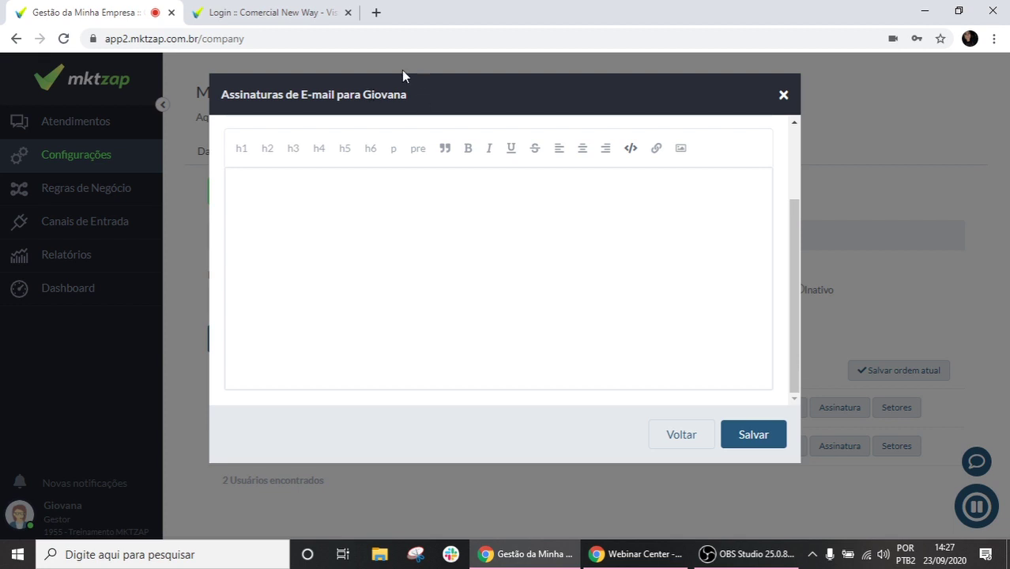
click(783, 95)
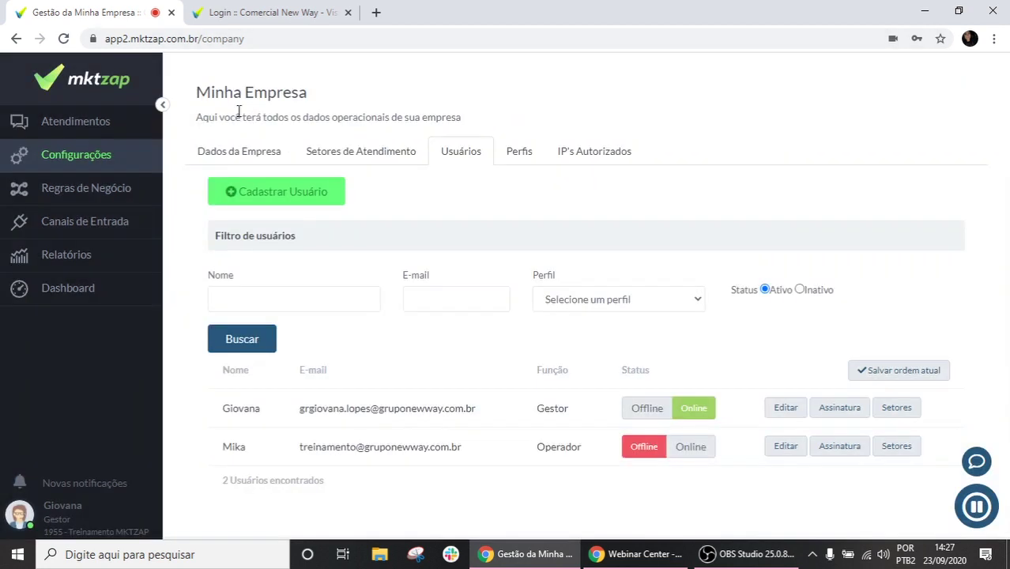
Review the Minha Conta settings for profile data, password and notifications, and return to the Atendimentos overview
click(93, 164)
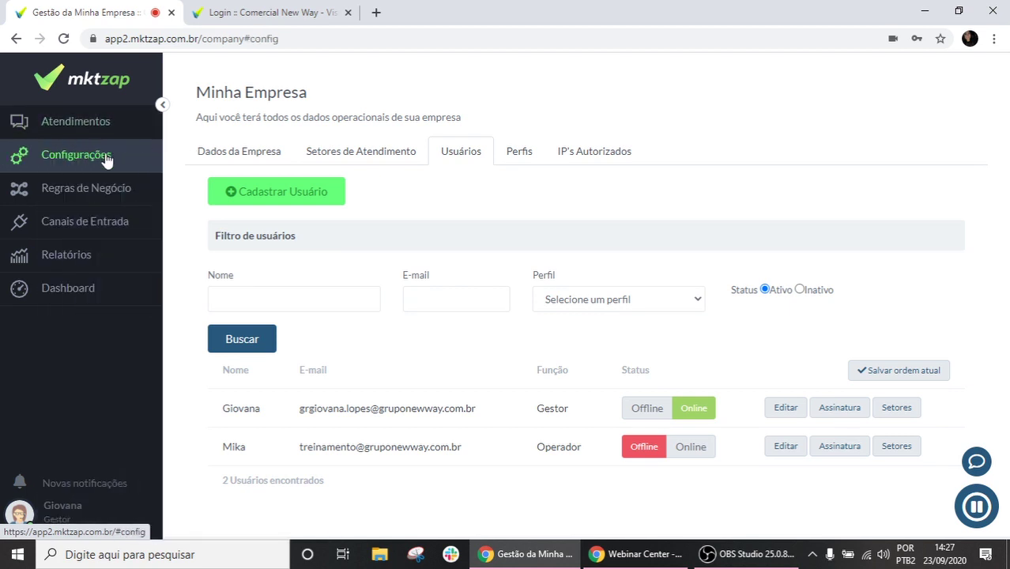
click(113, 182)
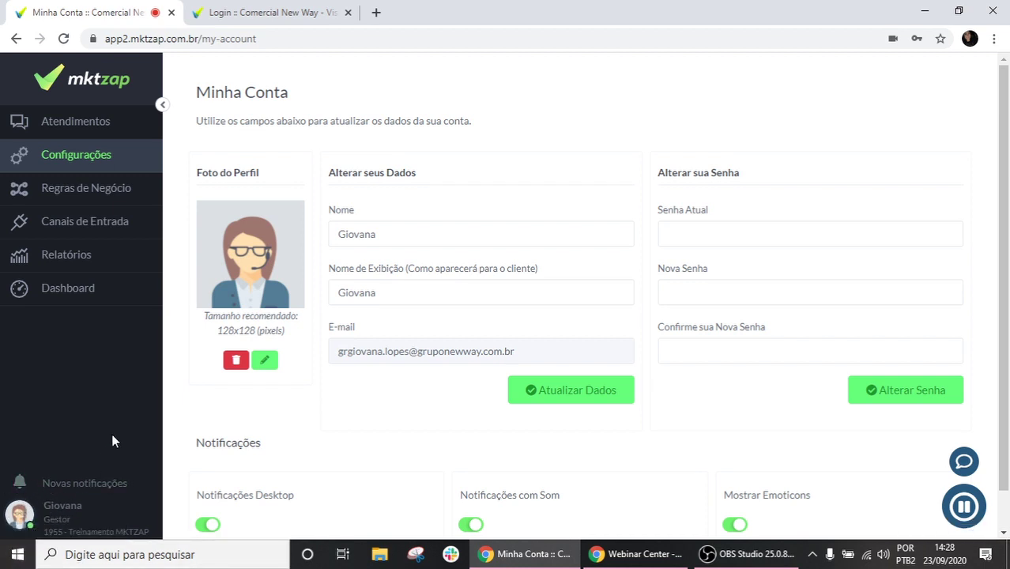
click(140, 151)
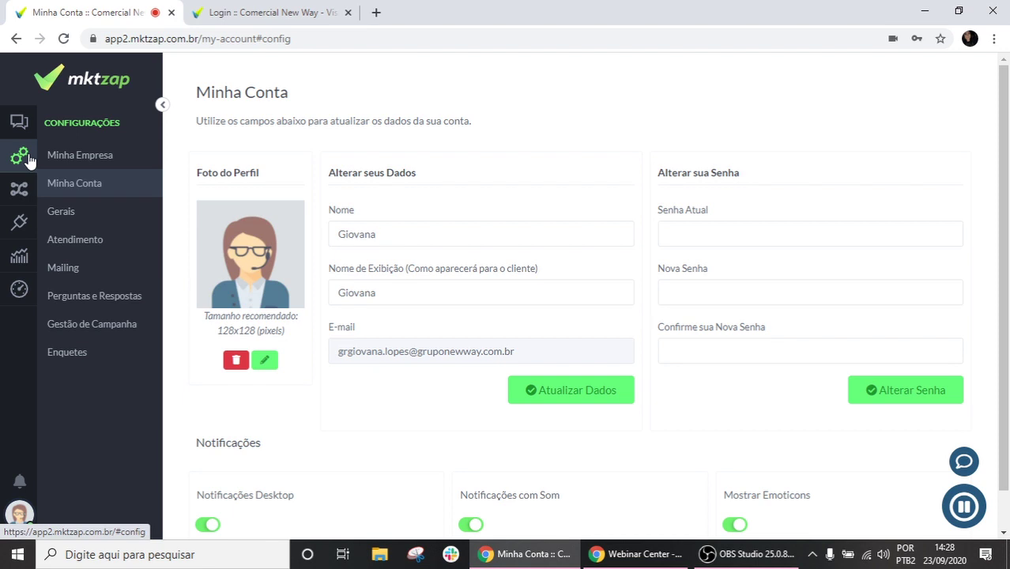
click(53, 126)
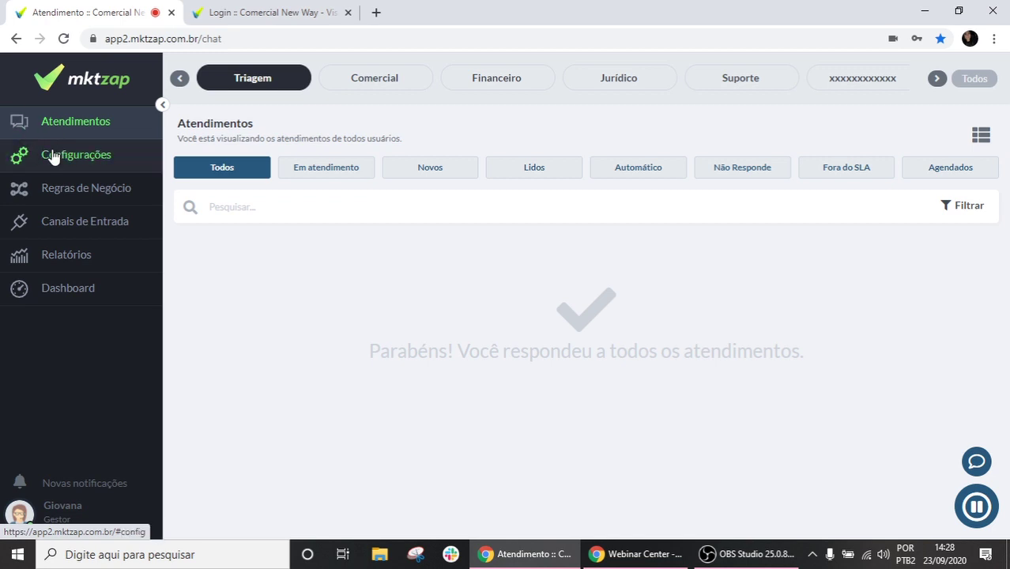
Check the manager user's sector assignments in Minha Empresa and close them without changes
click(54, 156)
click(53, 156)
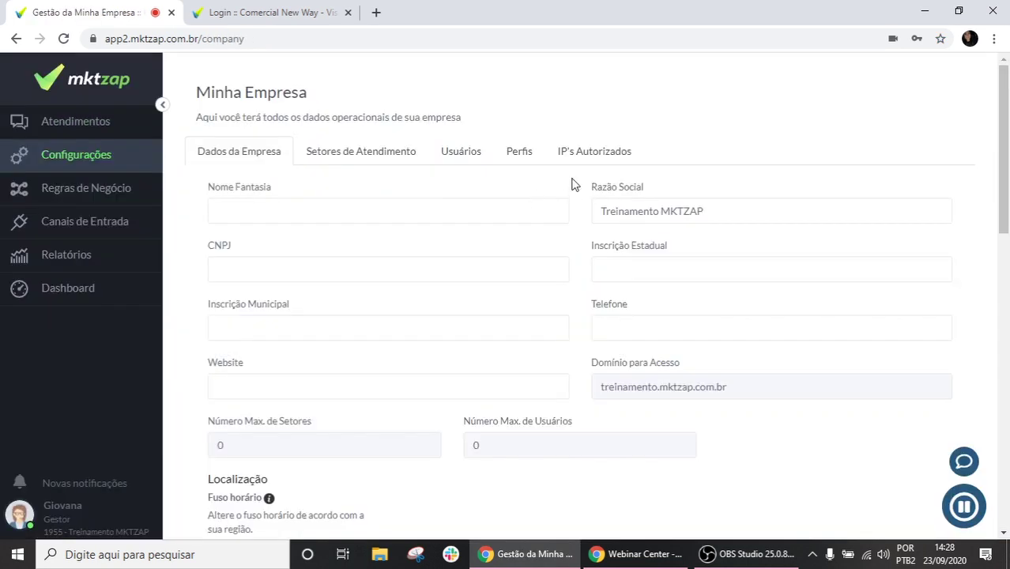
click(472, 152)
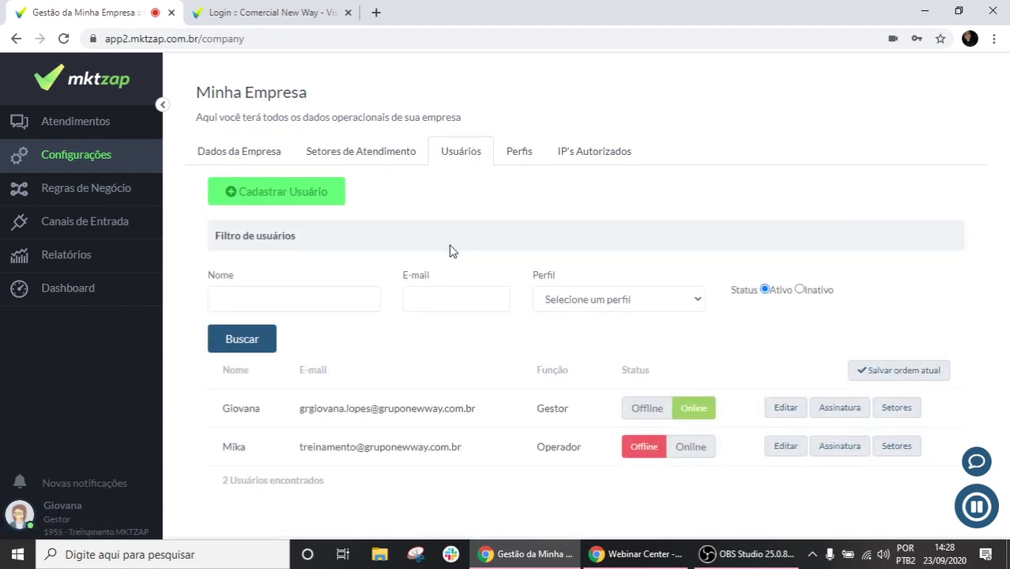
click(880, 411)
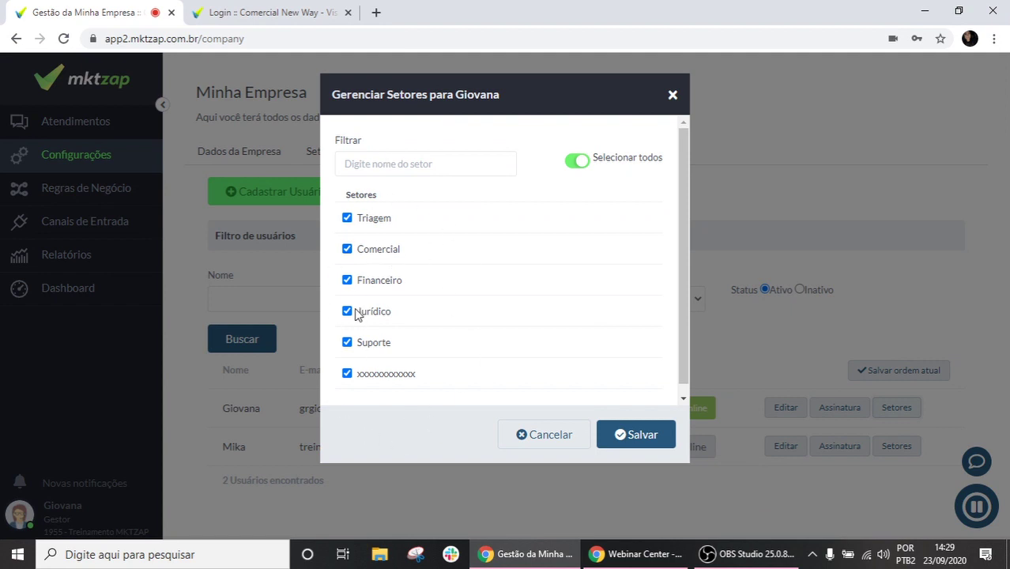
click(673, 96)
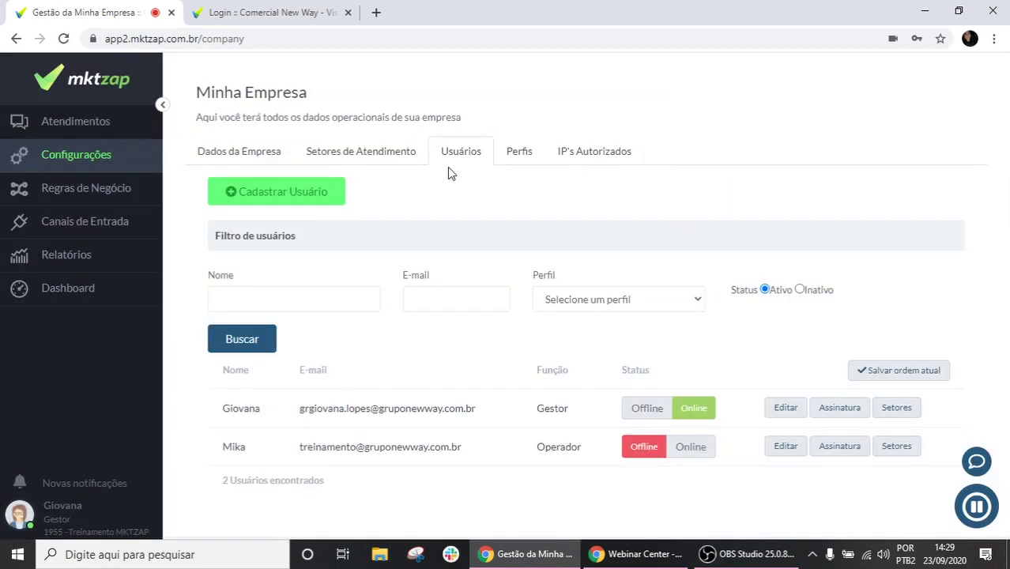
Open the Distribuição Automática rules under Regras de Negócio and review the automatic distribution options
click(60, 157)
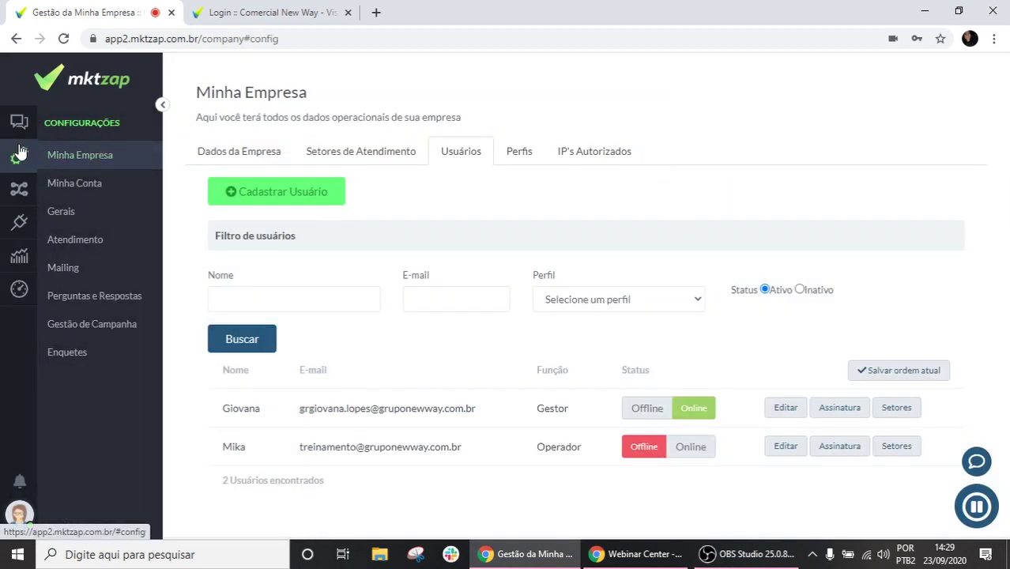
click(20, 152)
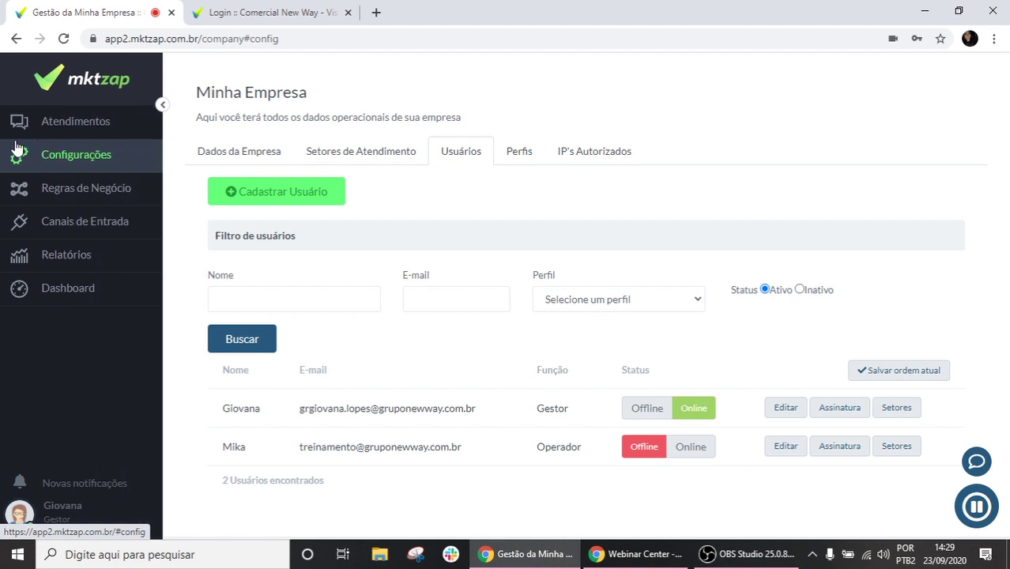
click(83, 193)
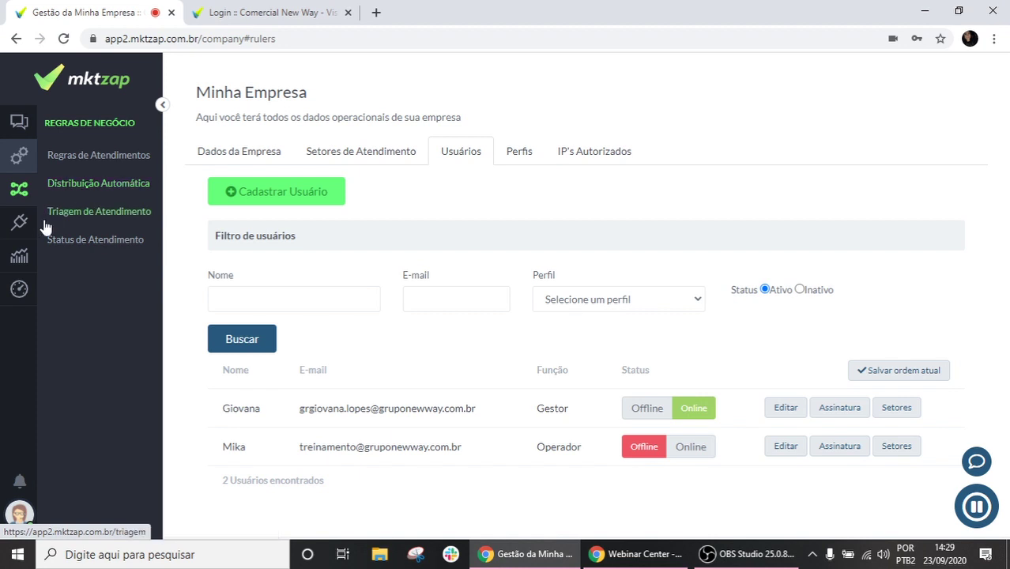
mouse_move(16, 193)
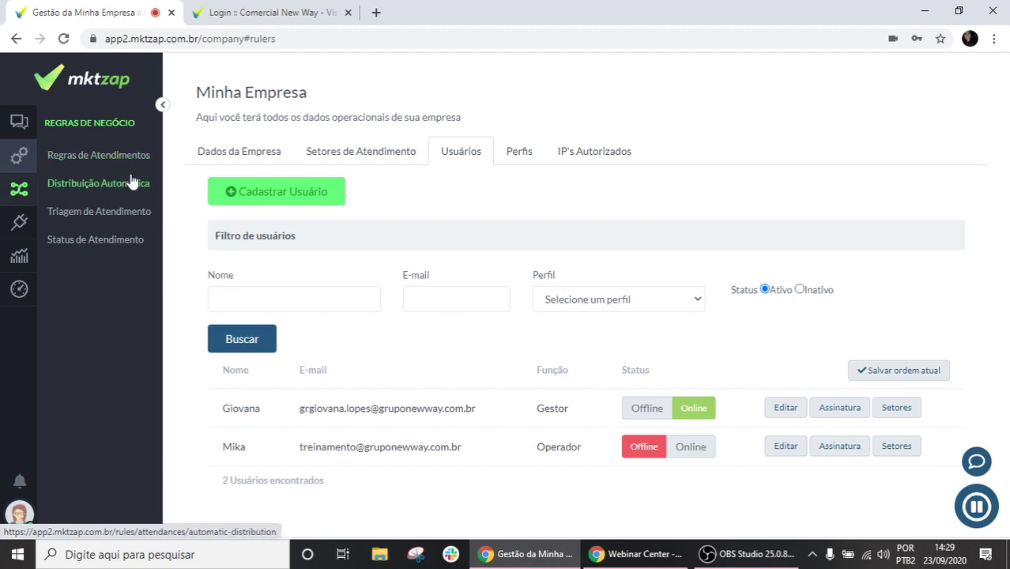
click(108, 183)
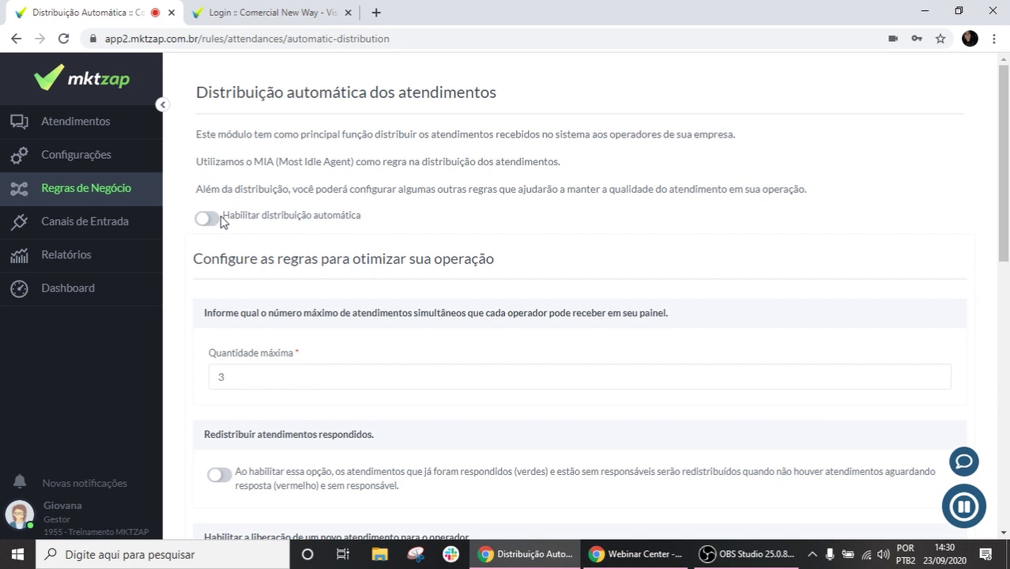
Open Triagem de Atendimento and examine the Básico, Gestor and Operador triage modes without activating another one
click(70, 192)
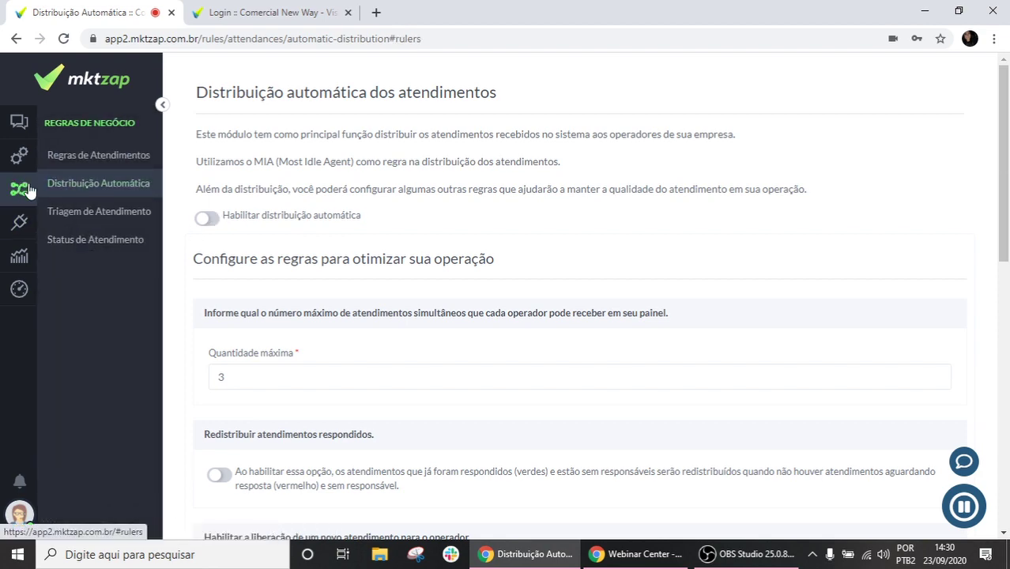
click(121, 211)
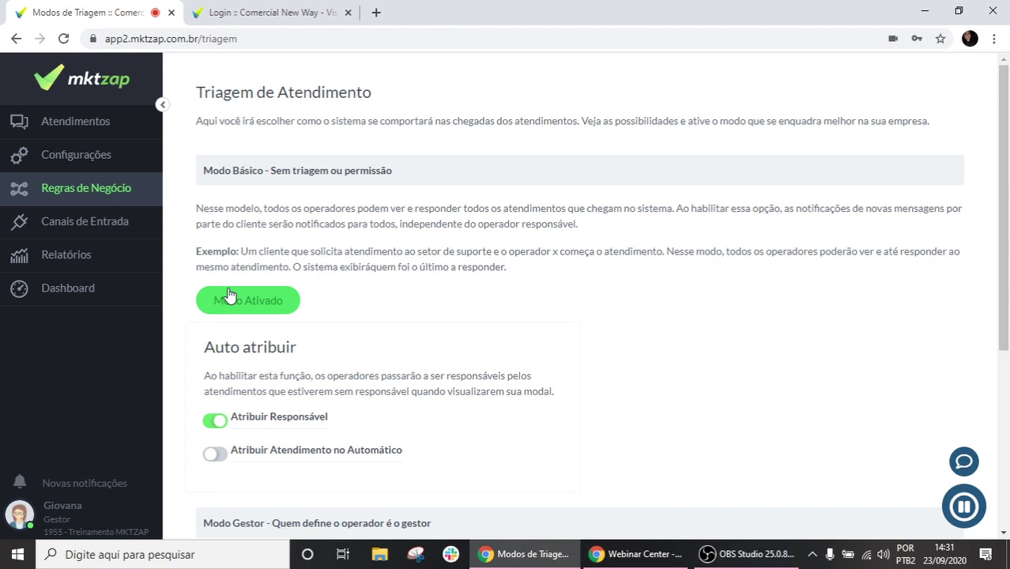
scroll(229, 295, down, 1)
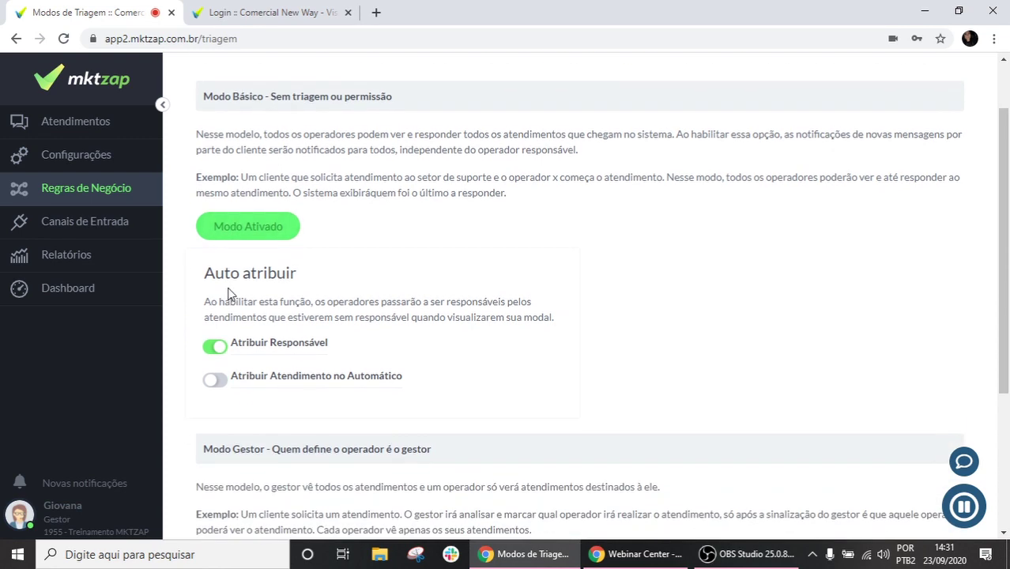
scroll(234, 292, down, 2)
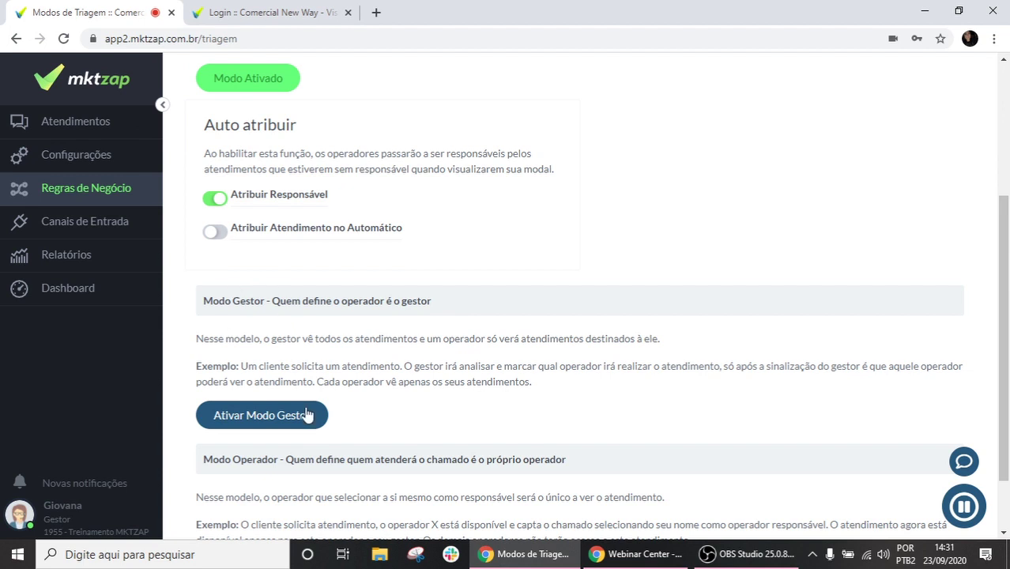
click(373, 433)
scroll(328, 299, down, 1)
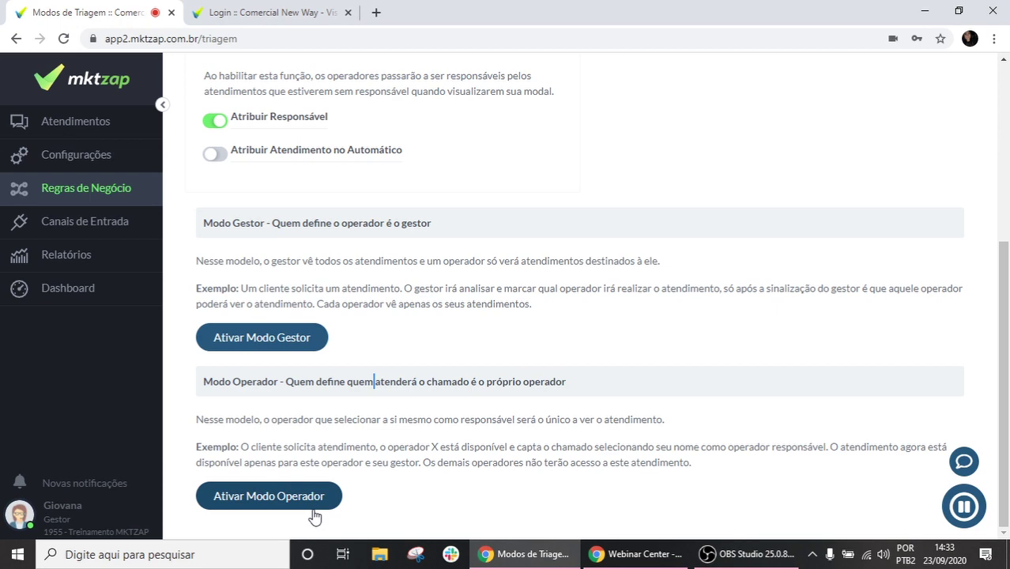
Return to the Distribuição Automática rules and review the maximum quantity, redistribution, release of new atendimentos and response wait time settings
scroll(232, 264, up, 3)
click(118, 191)
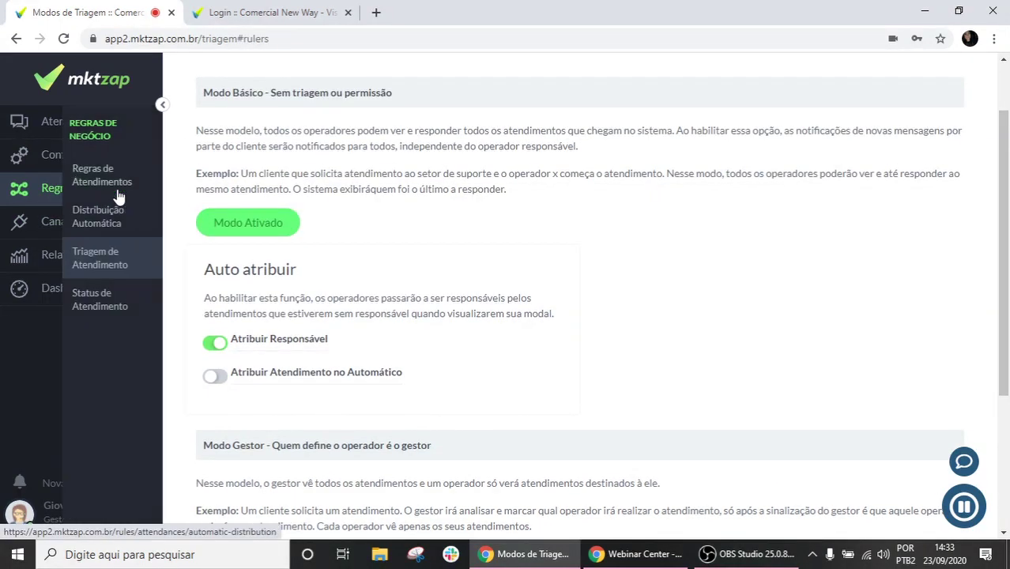
click(115, 196)
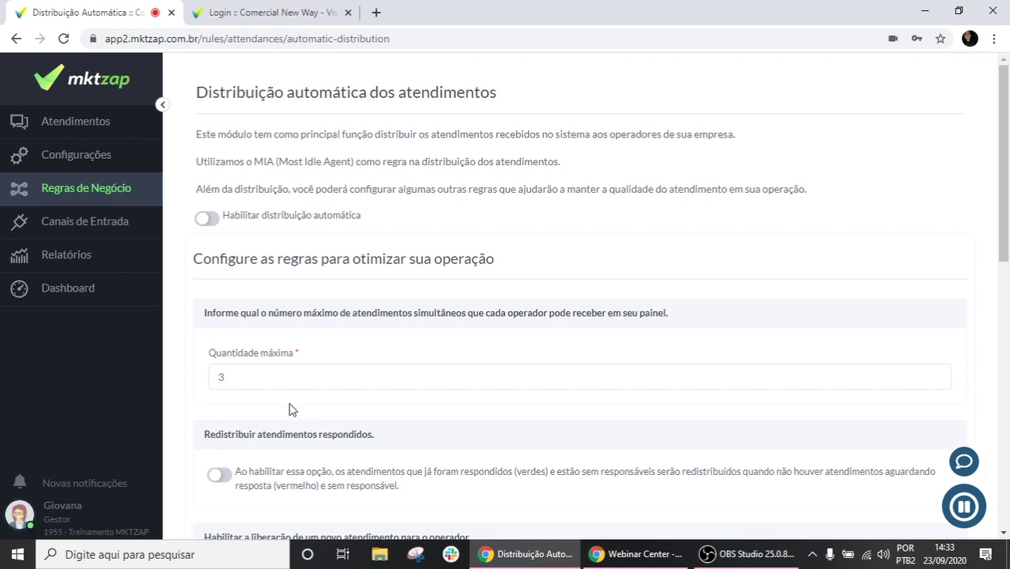
scroll(211, 379, down, 4)
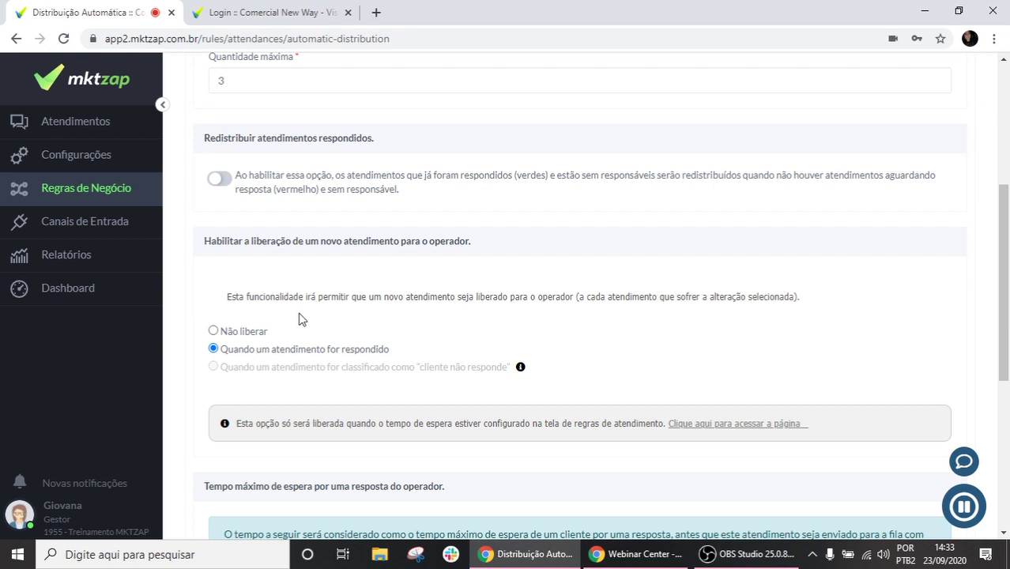
scroll(299, 319, down, 1)
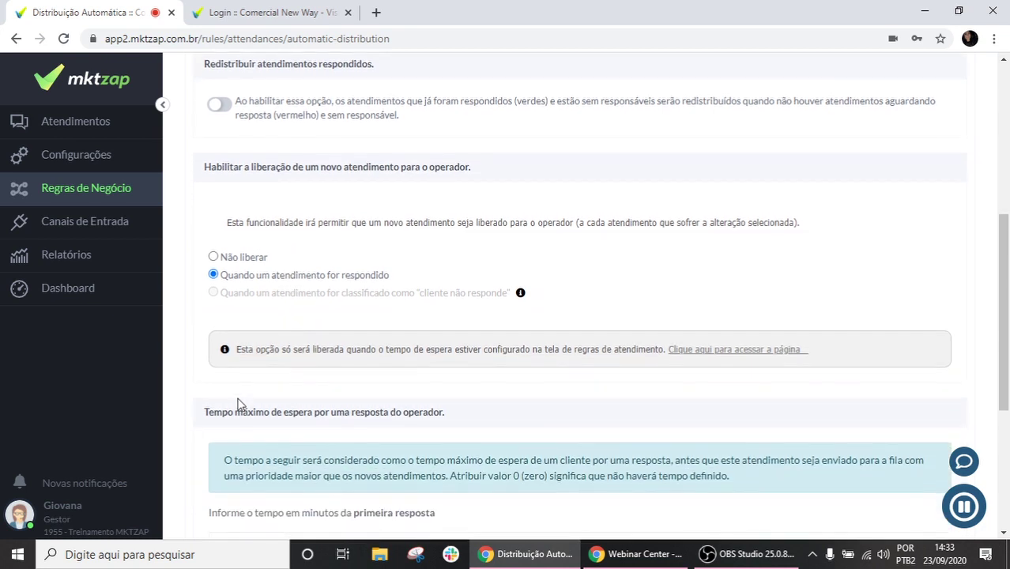
scroll(218, 424, down, 2)
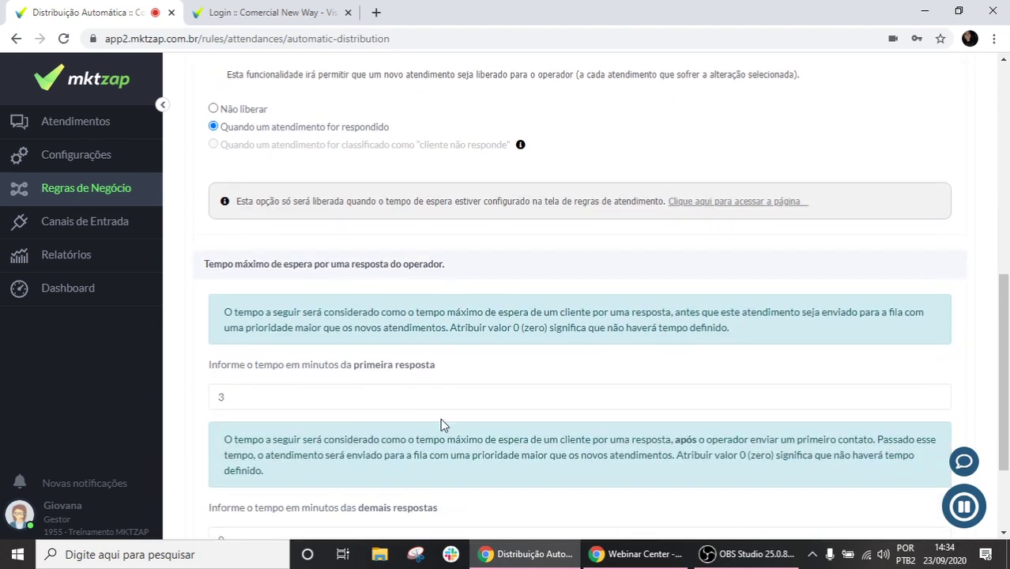
scroll(449, 498, down, 2)
scroll(447, 485, up, 10)
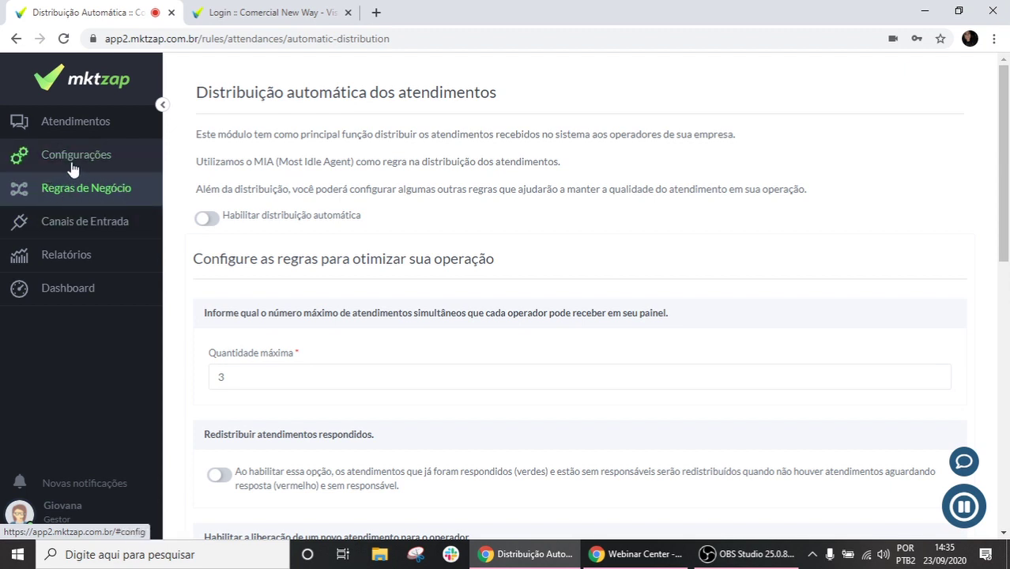
Open Status de Atendimento under Regras de Negócio and review the explanation of status types and the registered statuses
click(63, 192)
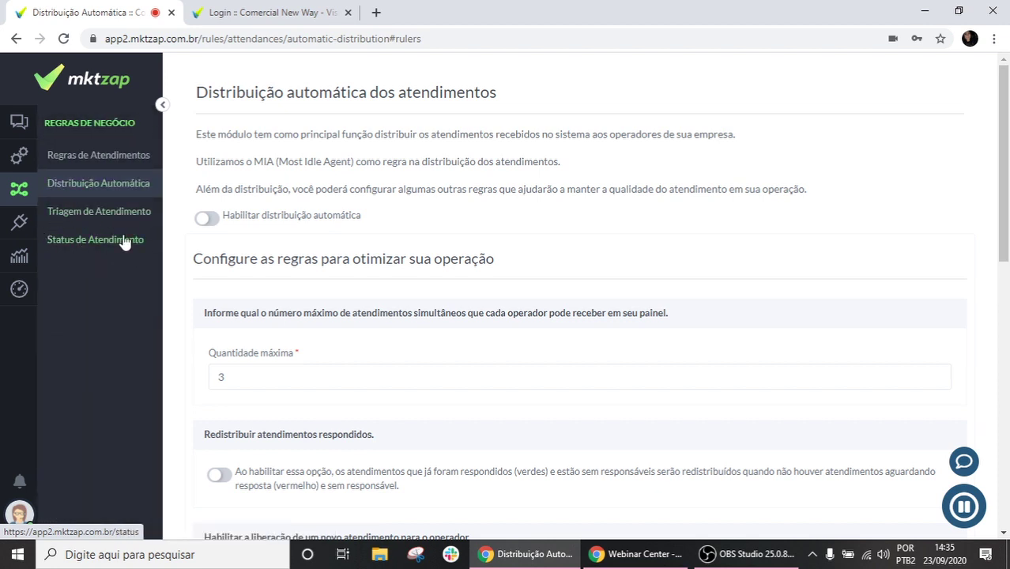
click(75, 240)
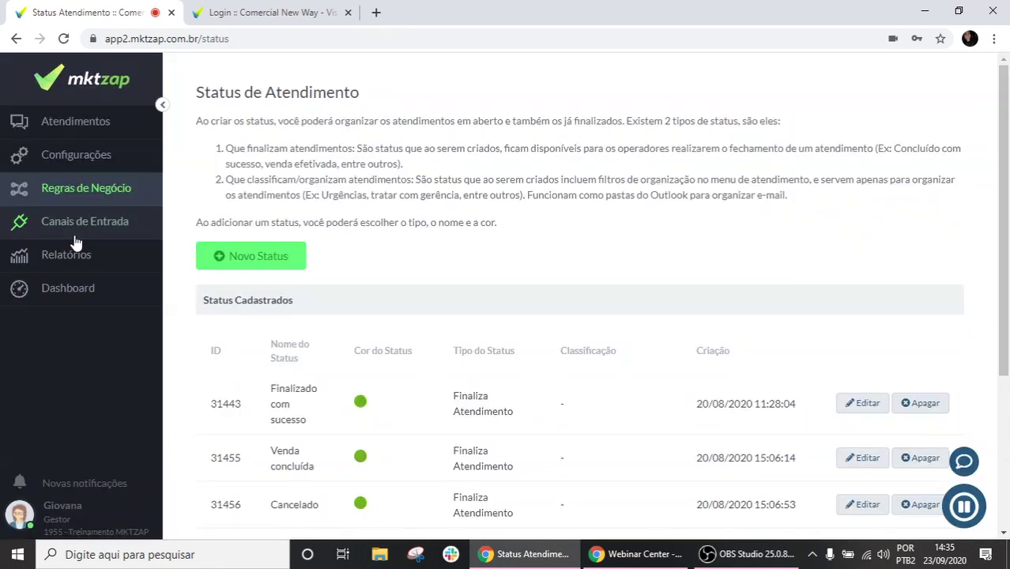
scroll(267, 332, down, 2)
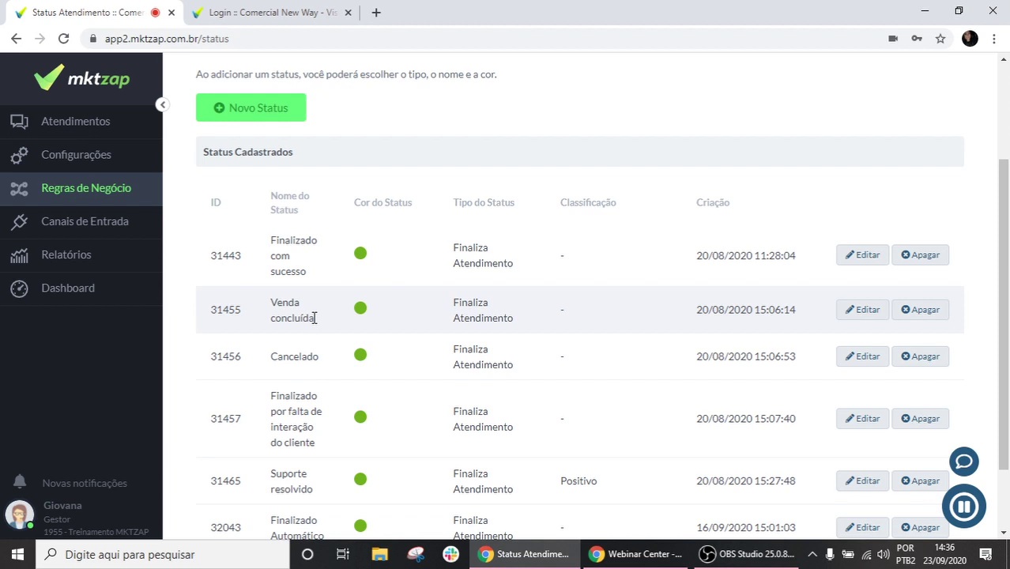
scroll(332, 244, up, 2)
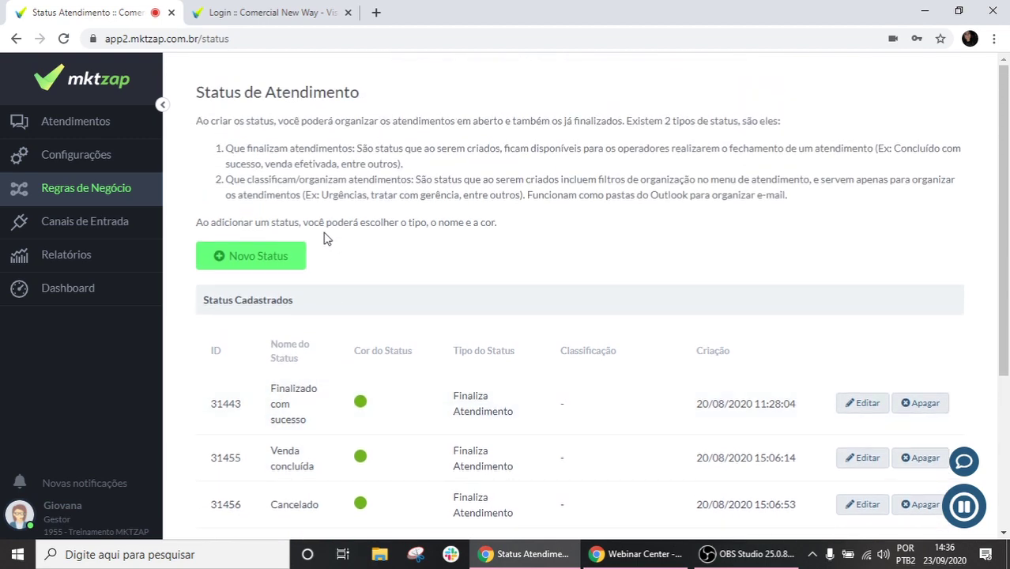
Go back to Atendimentos, look through the Comercial, Financeiro, Jurídico and Suporte sectors, and return to Triagem
click(140, 130)
click(84, 153)
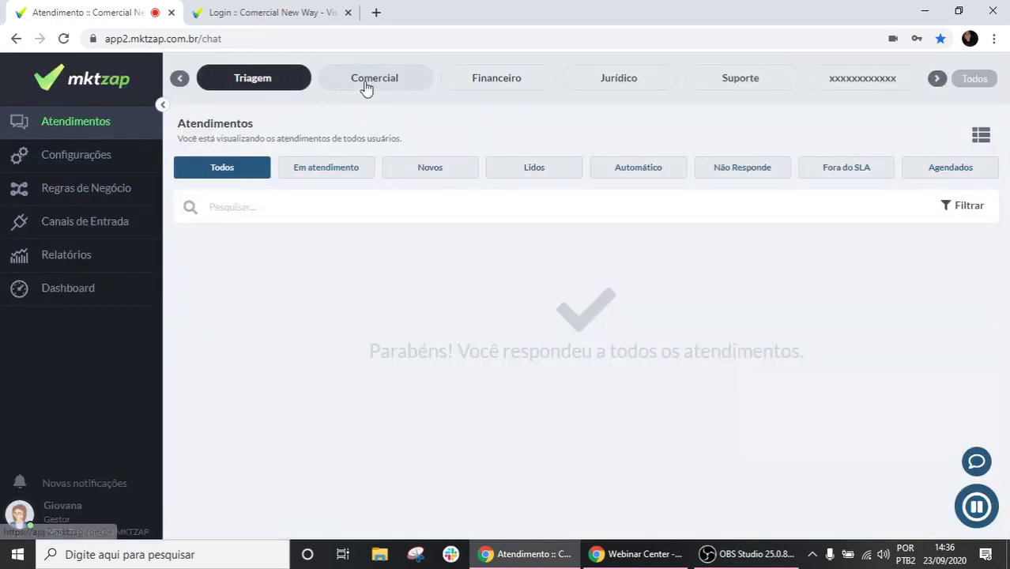
click(370, 79)
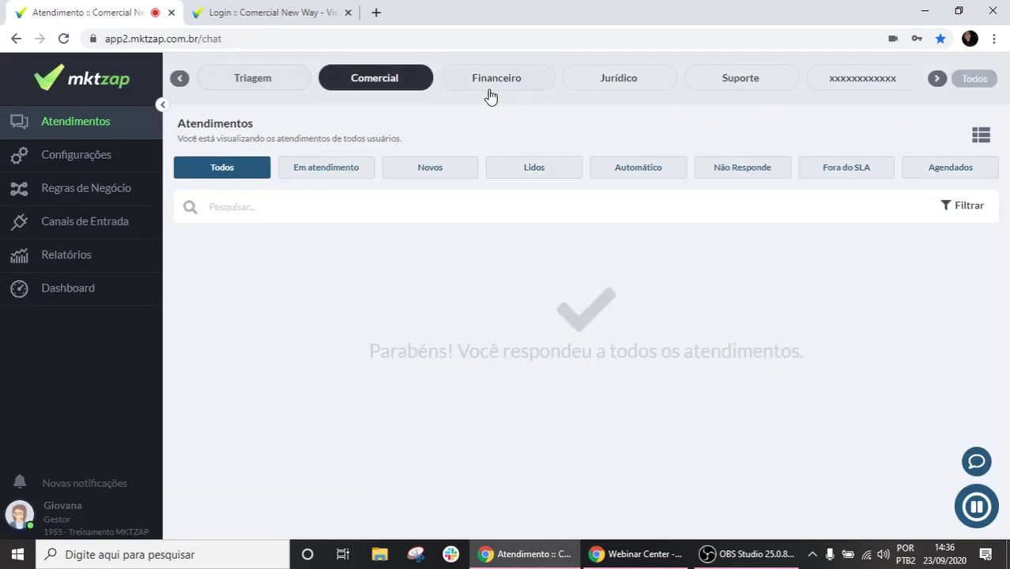
click(490, 81)
click(637, 81)
click(732, 79)
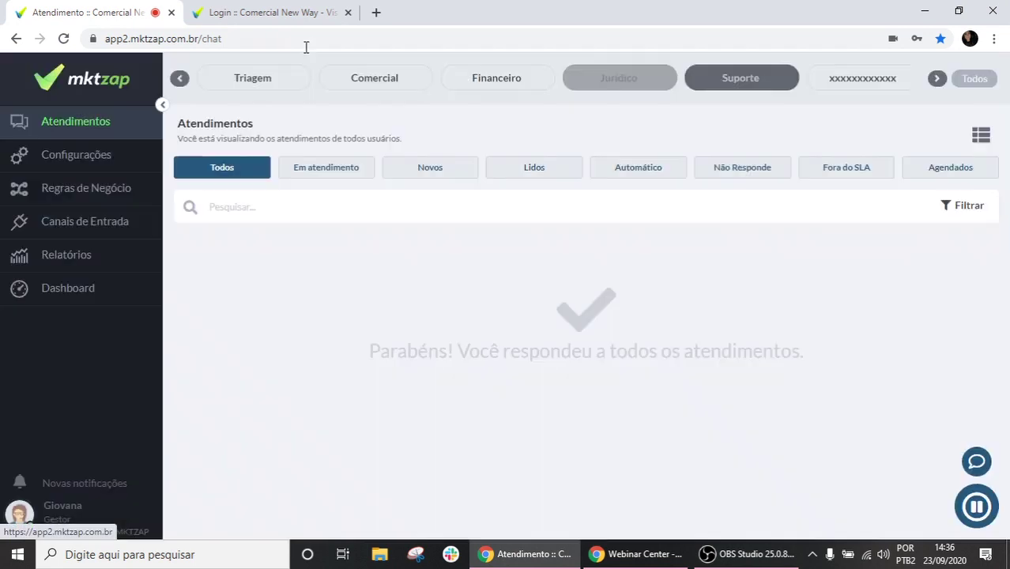
click(237, 76)
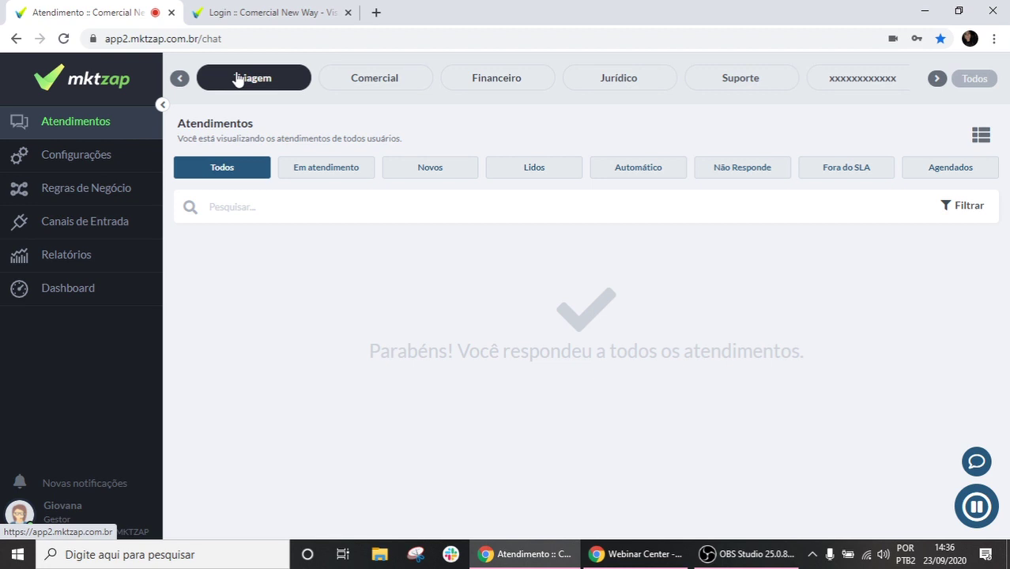
click(238, 78)
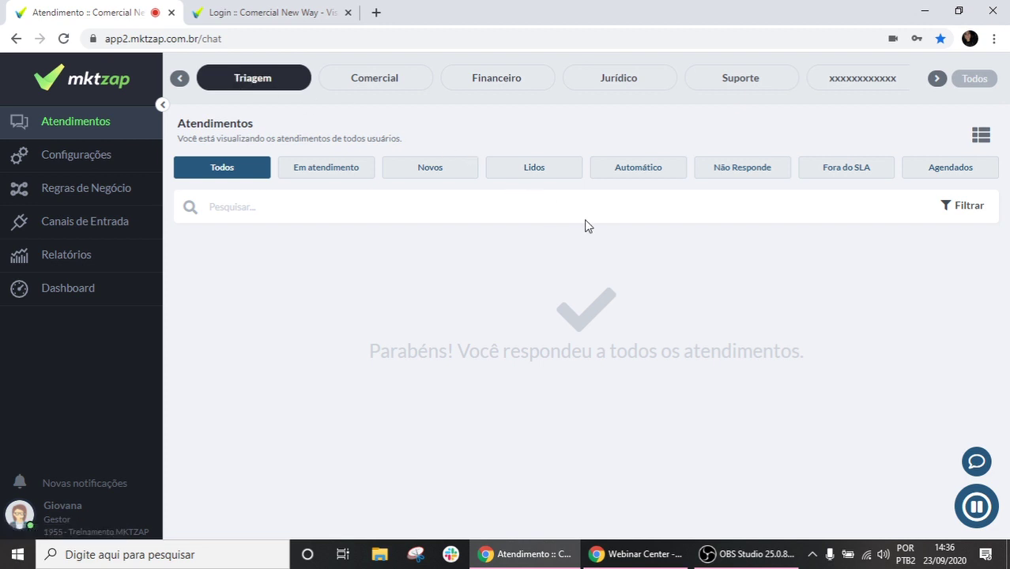
Open the WhatsApp atendimento in Triagem, view its Finalizar status options, and close it without finalizing
click(330, 272)
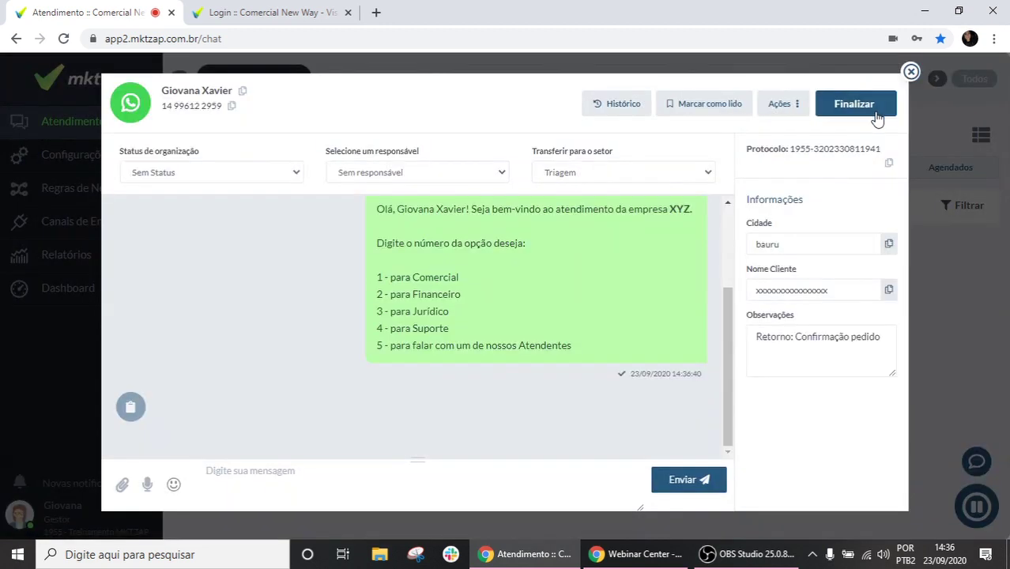
click(911, 72)
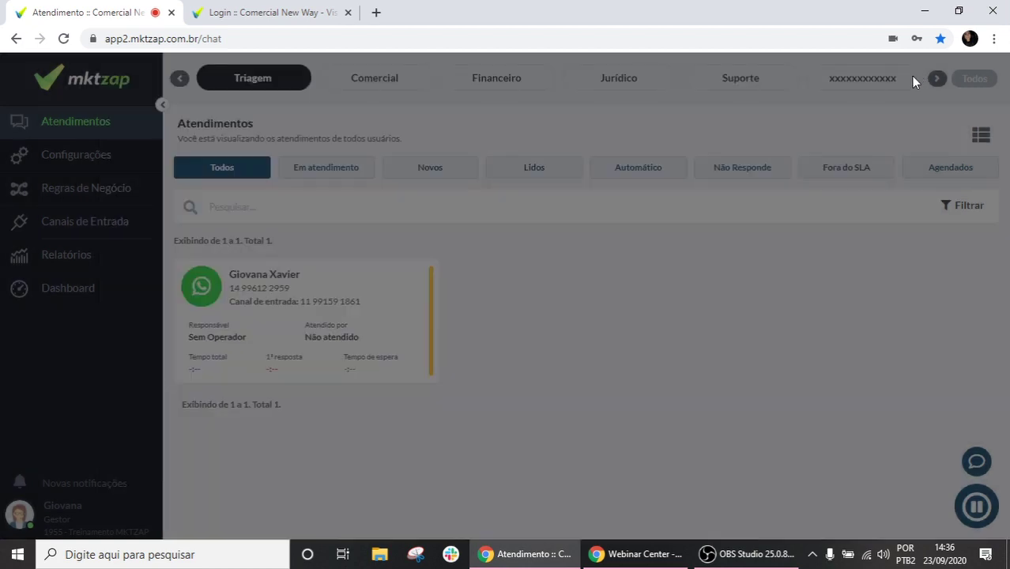
click(299, 306)
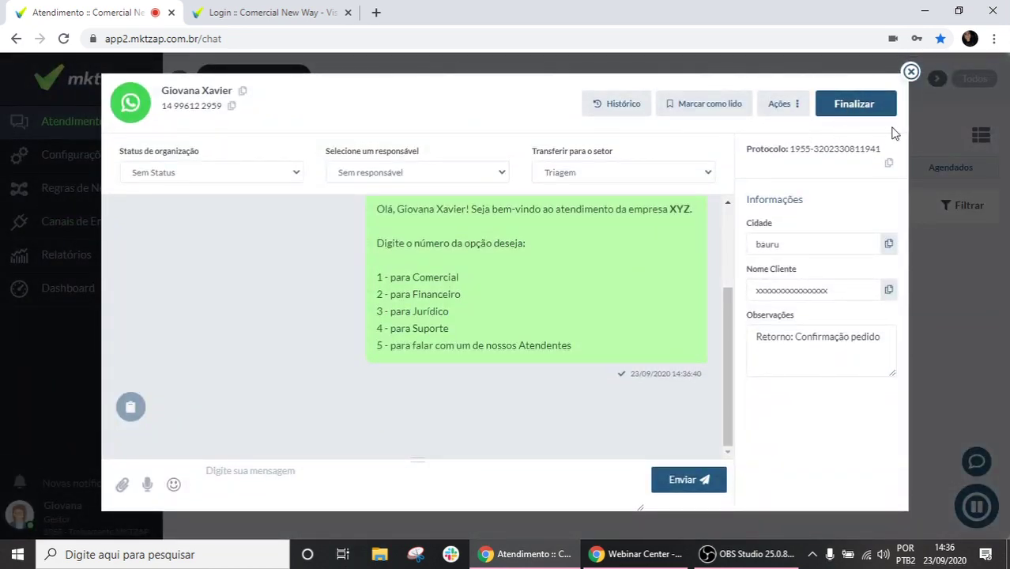
click(858, 113)
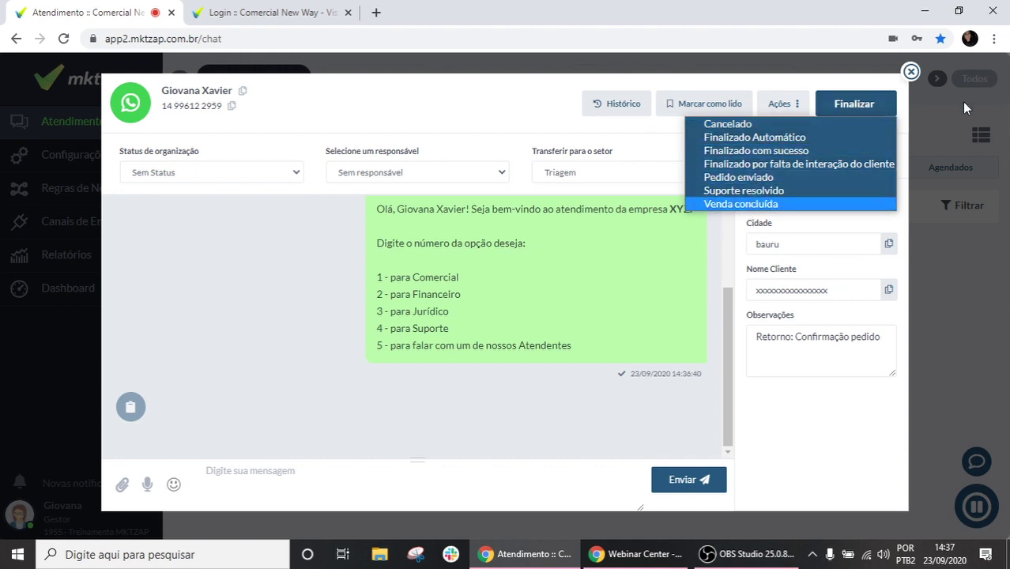
click(910, 73)
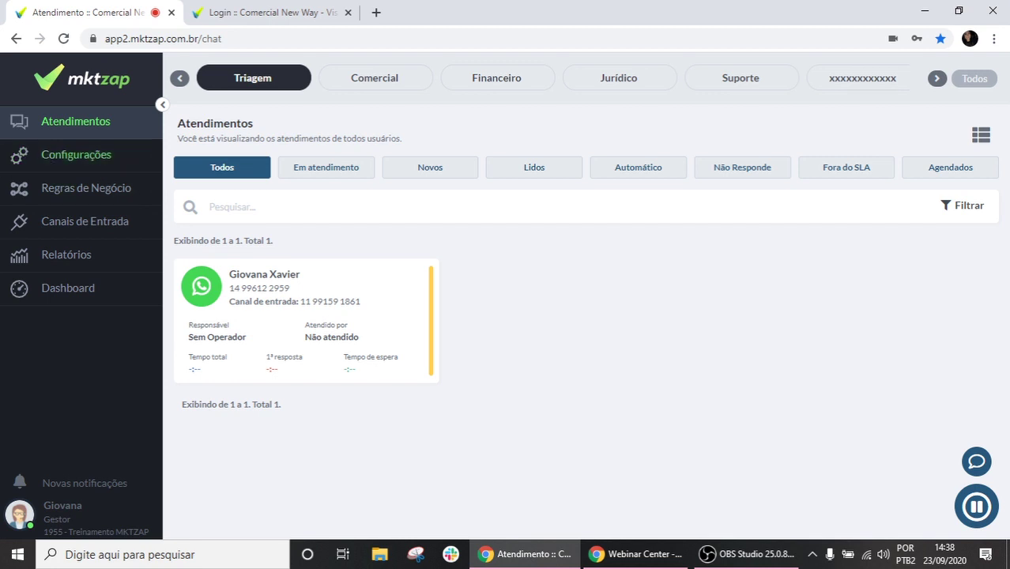
Start a new status in Status de Atendimento named "xxxxxxxxxxx" with the type Finaliza Atendimento
click(57, 197)
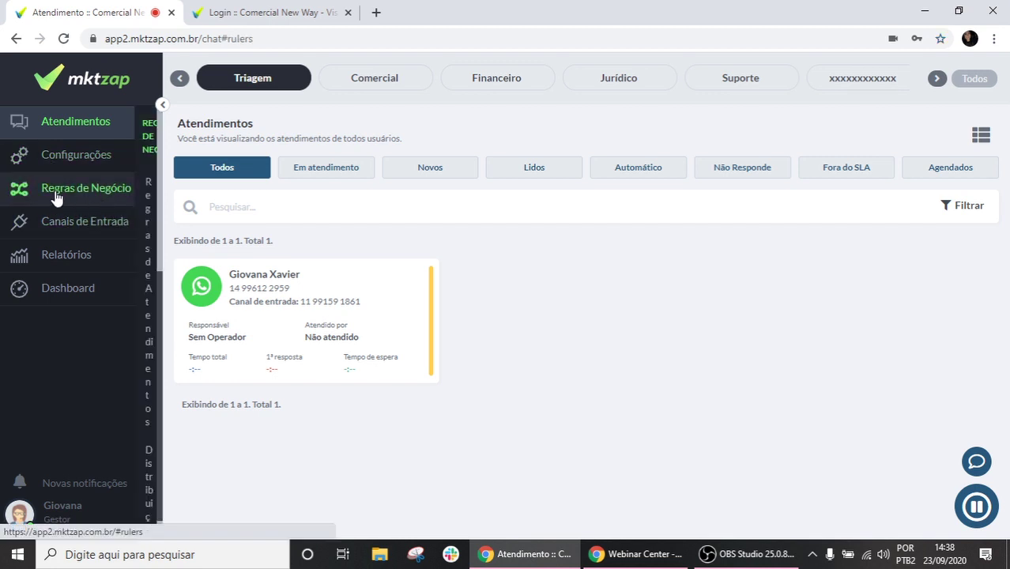
click(95, 240)
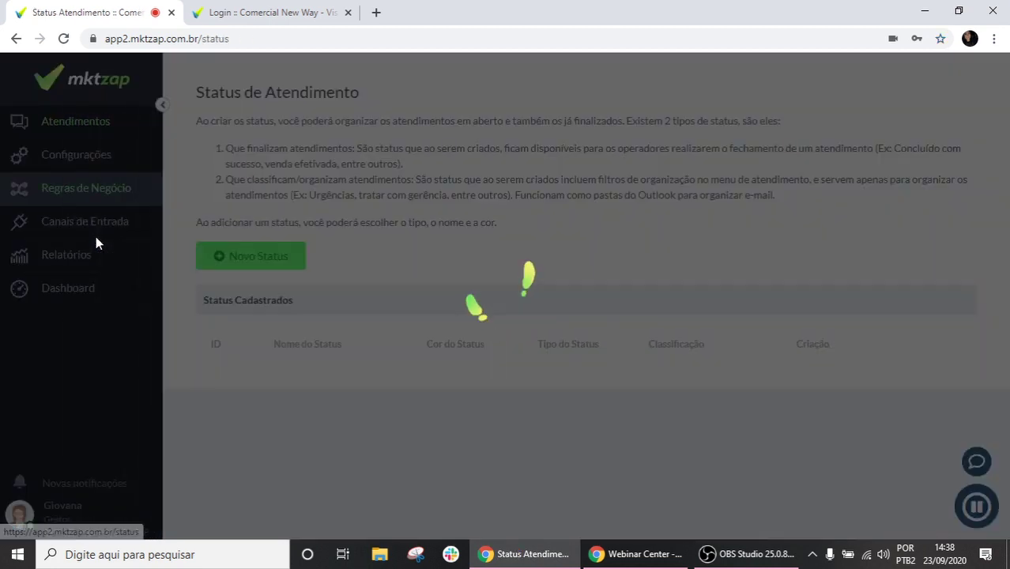
scroll(237, 186, down, 1)
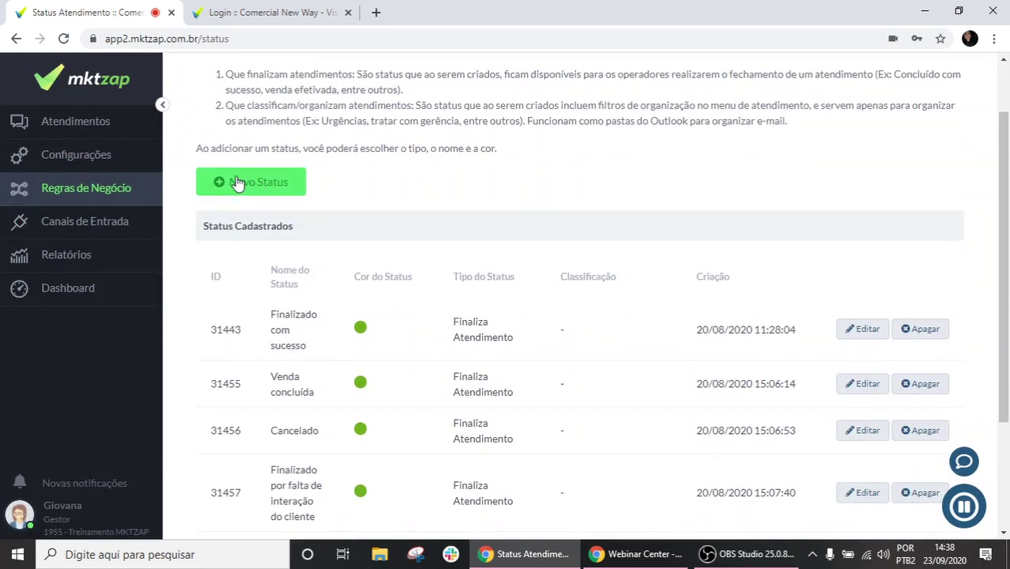
click(234, 183)
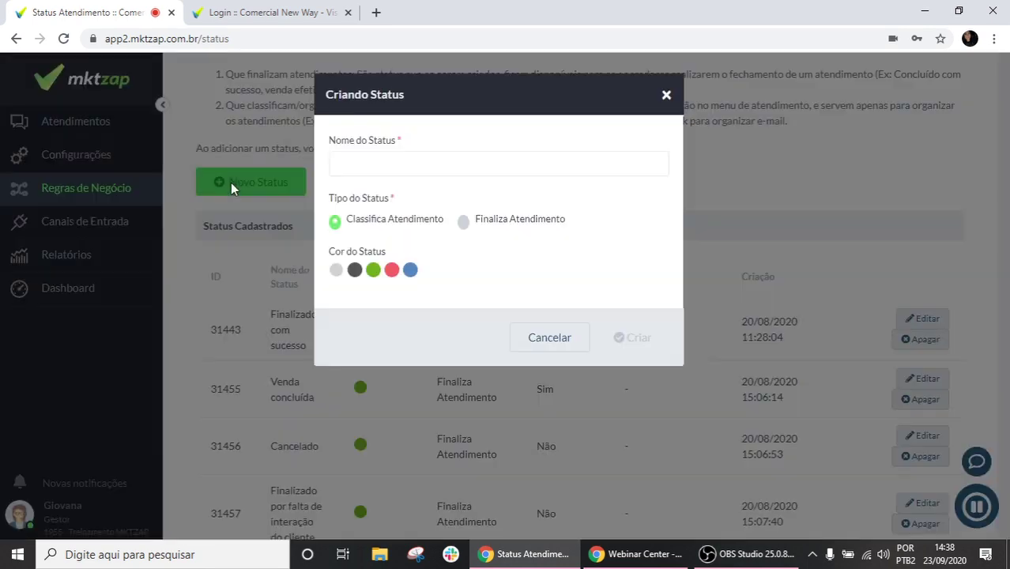
click(414, 162)
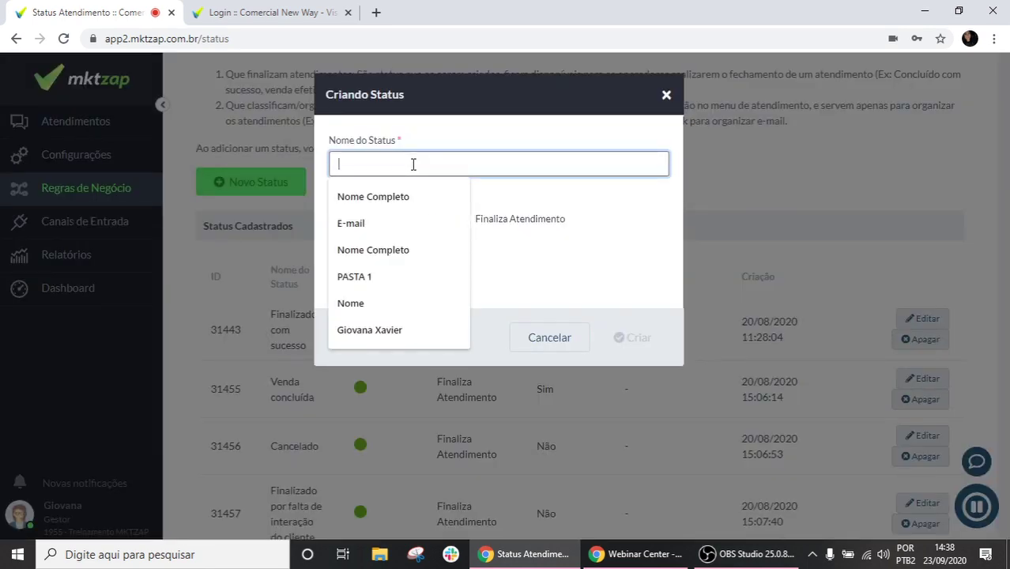
text(xxxxxxxxxxx)
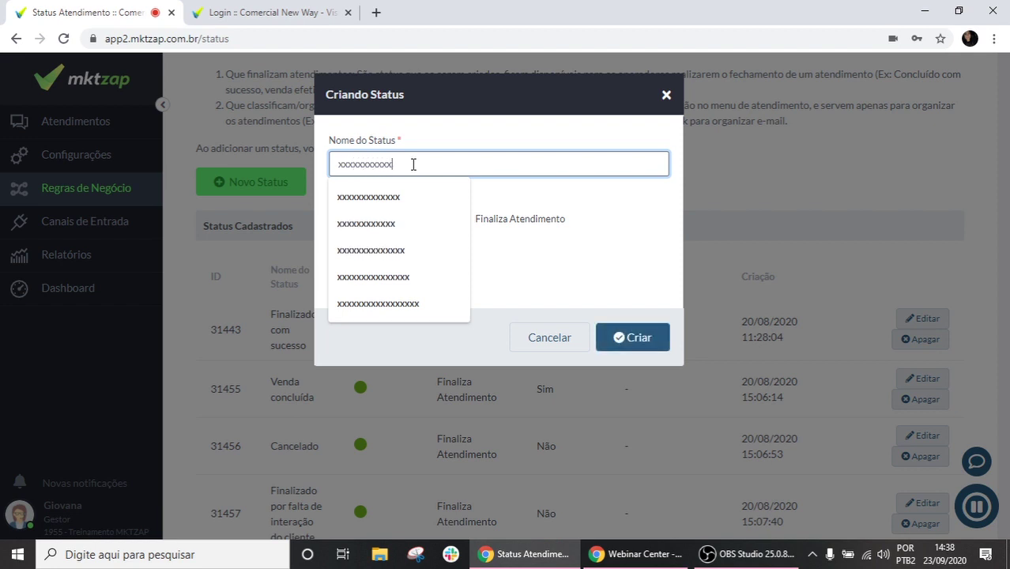
click(447, 138)
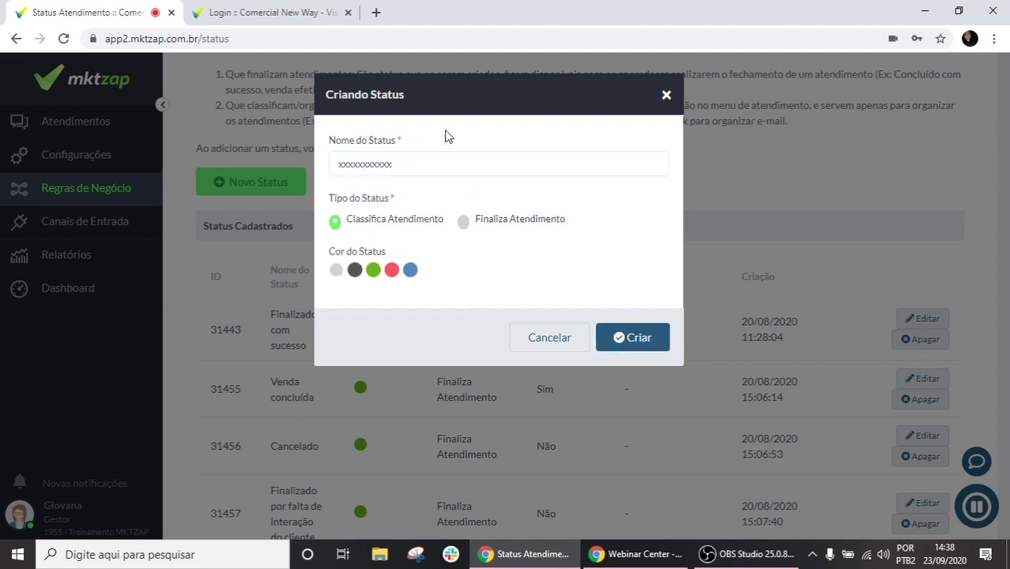
drag(472, 222, 563, 219)
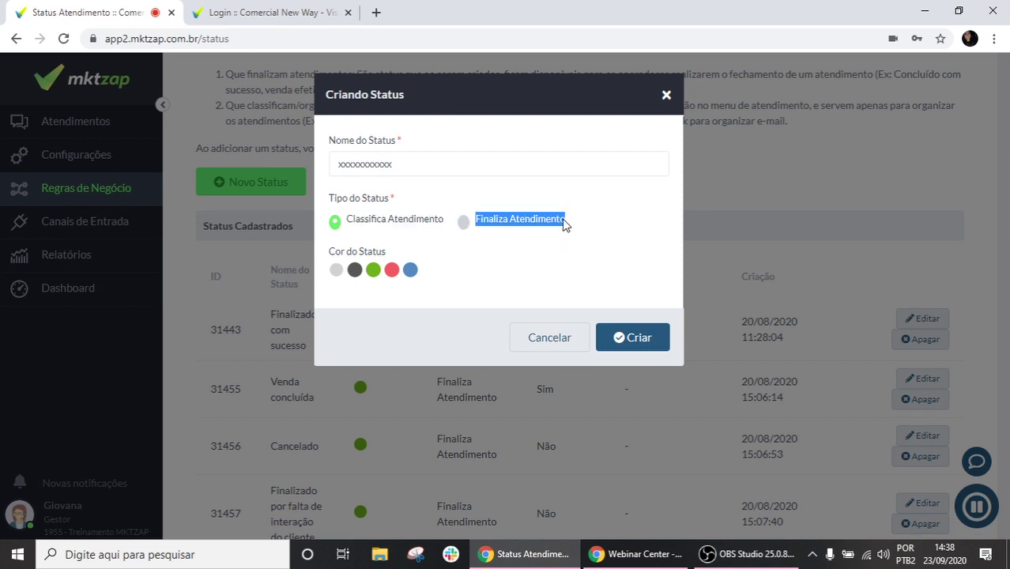
click(464, 224)
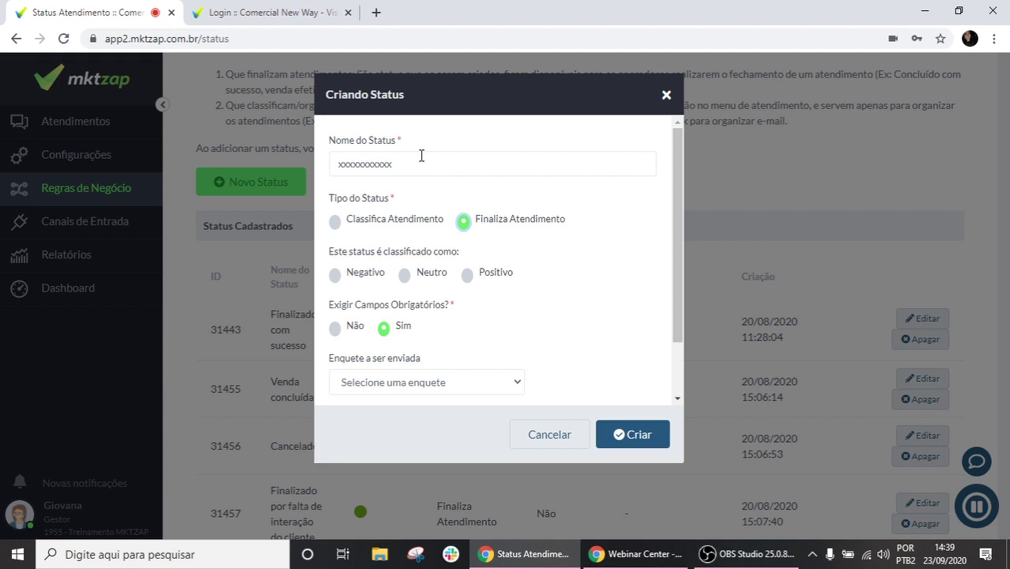
Set the new status to not require mandatory fields and choose Pesquisa de Satisfação as the survey to send
double_click(342, 330)
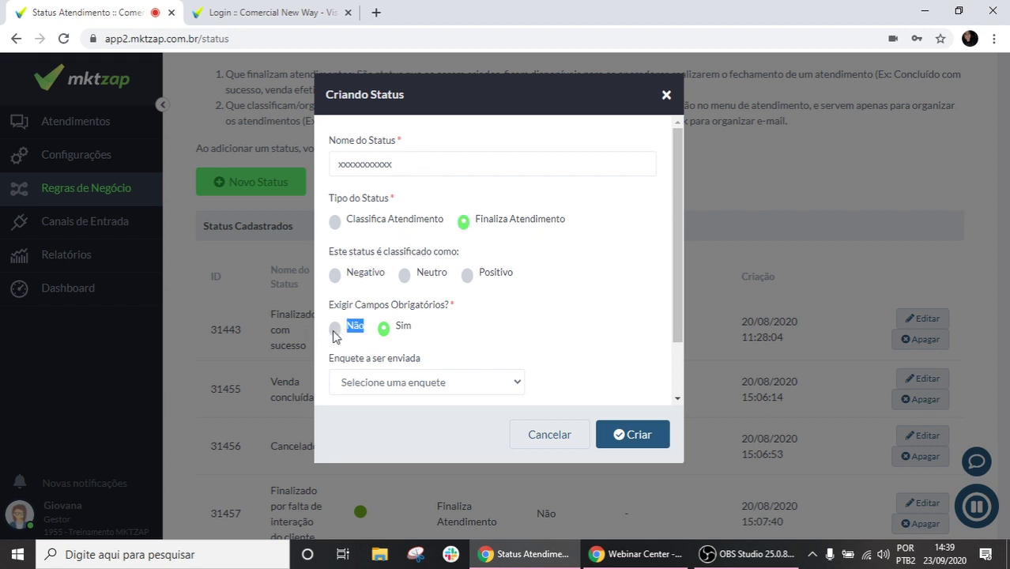
click(334, 331)
scroll(350, 348, down, 1)
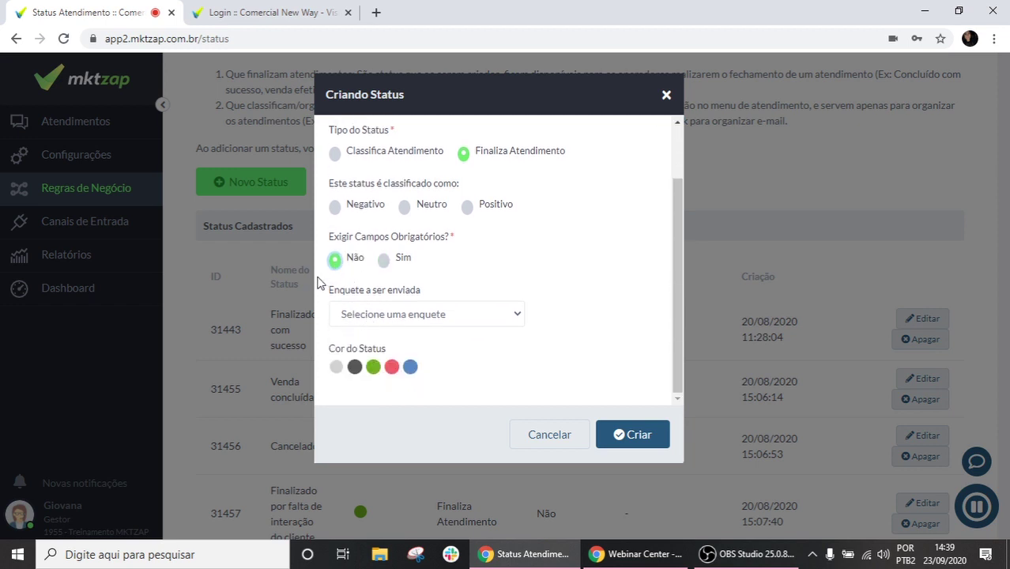
drag(332, 287, 421, 306)
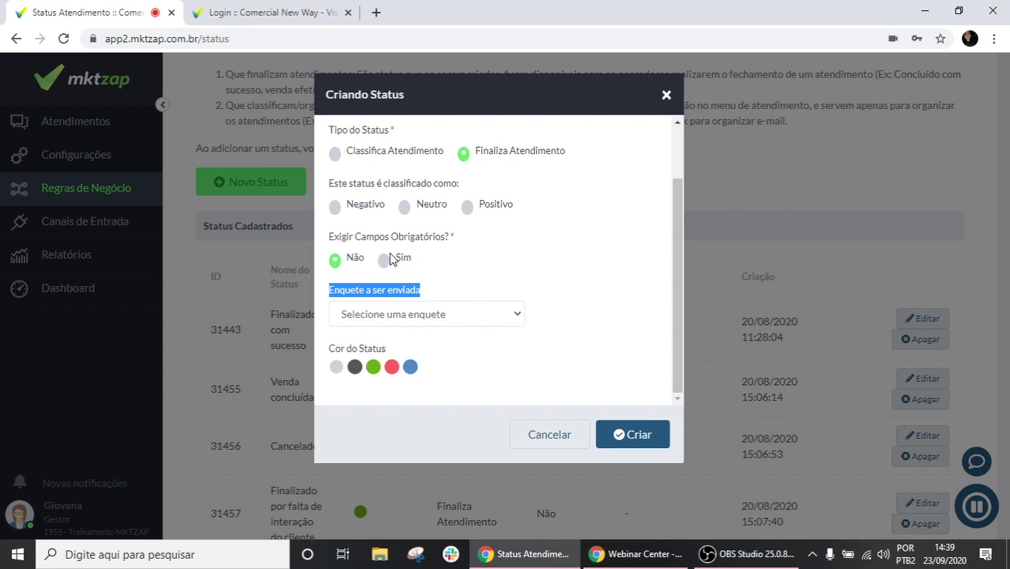
scroll(408, 259, up, 1)
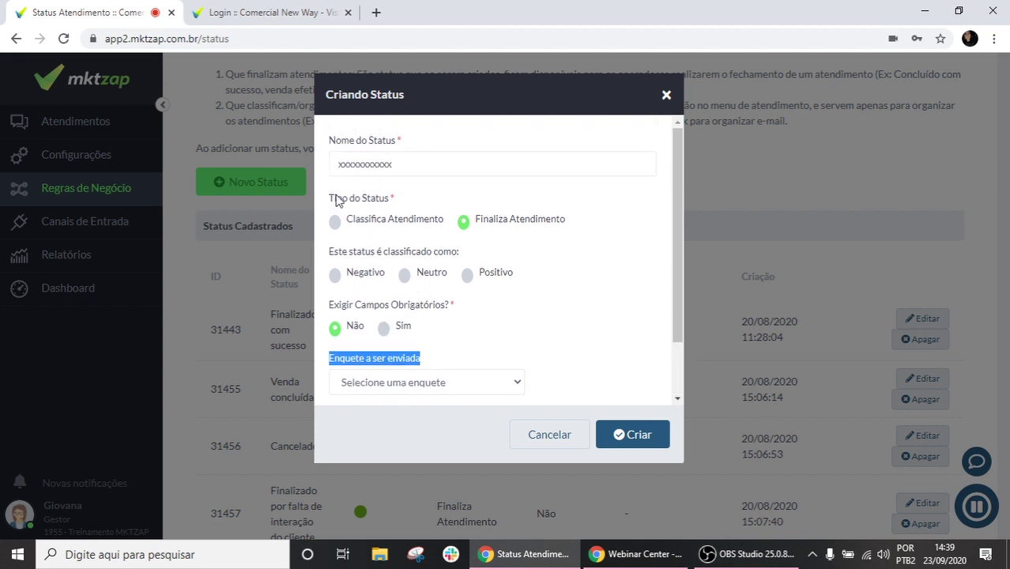
scroll(348, 190, down, 1)
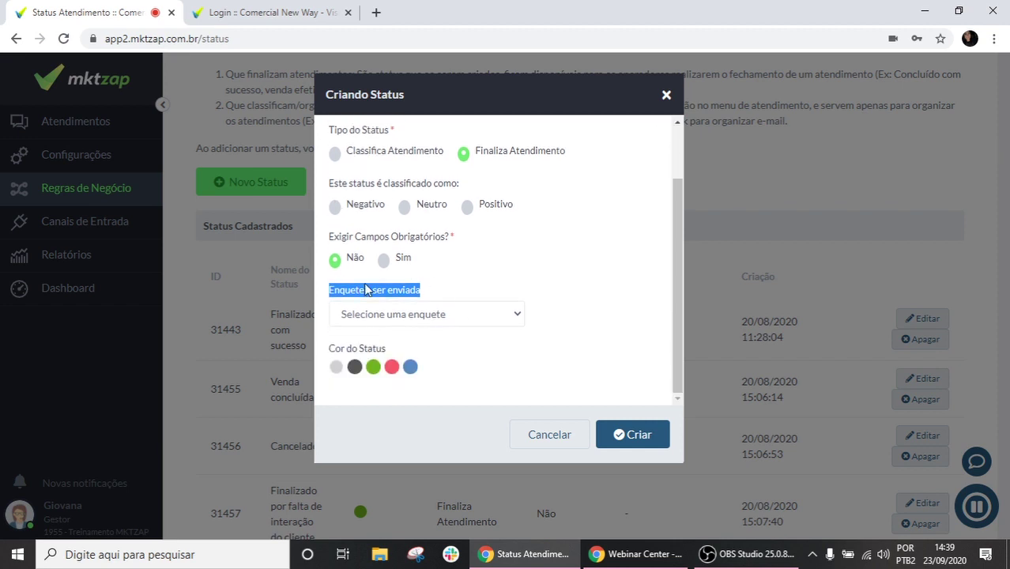
click(386, 311)
click(368, 348)
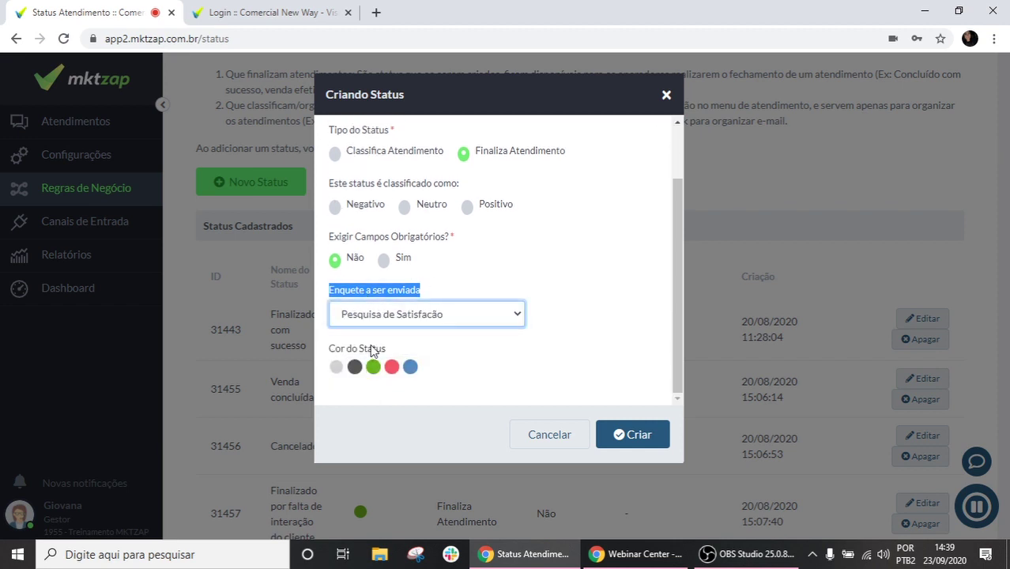
Create the configured status and check its entry at the end of the Status Cadastrados list
click(494, 276)
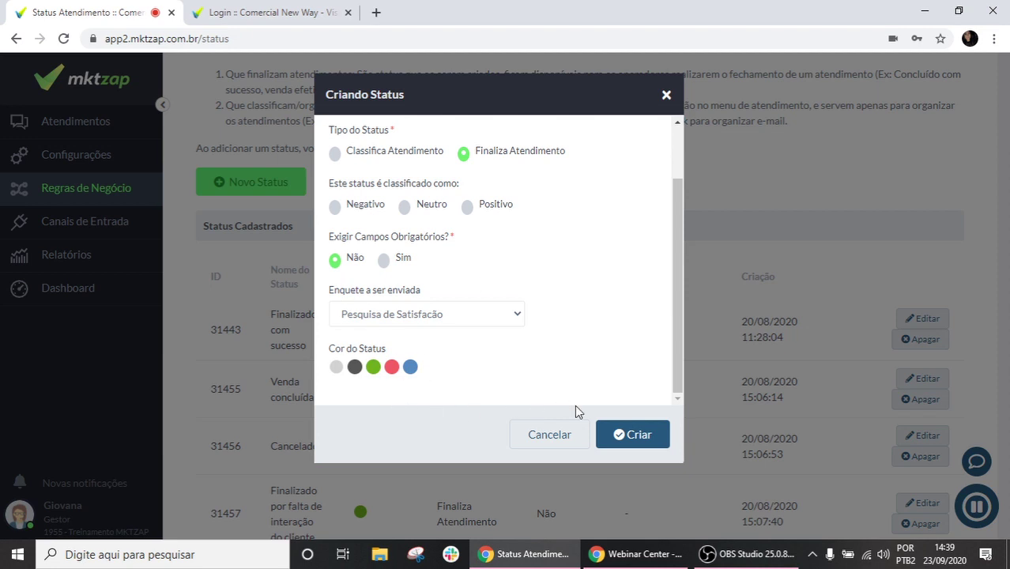
click(643, 434)
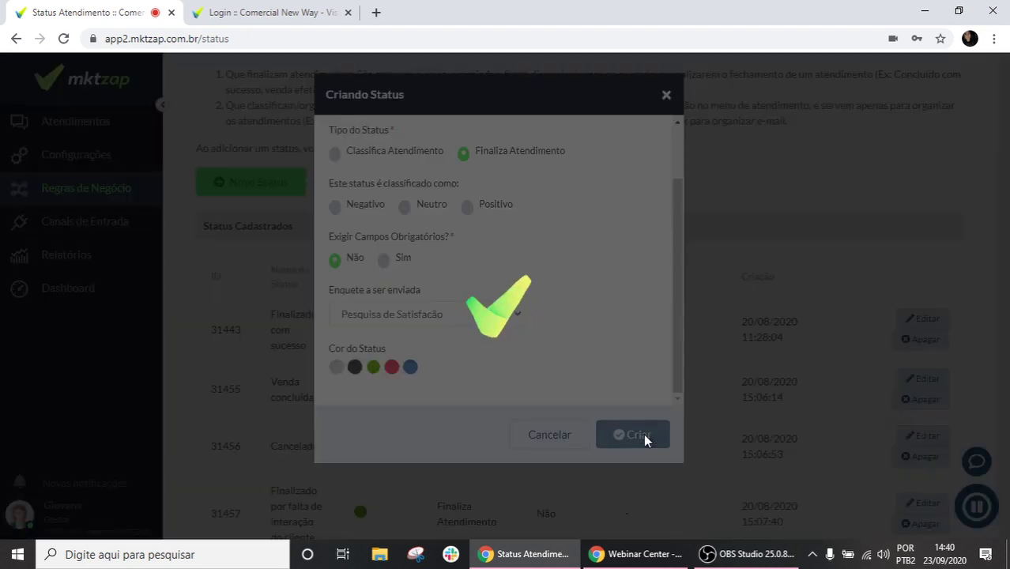
scroll(656, 404, down, 2)
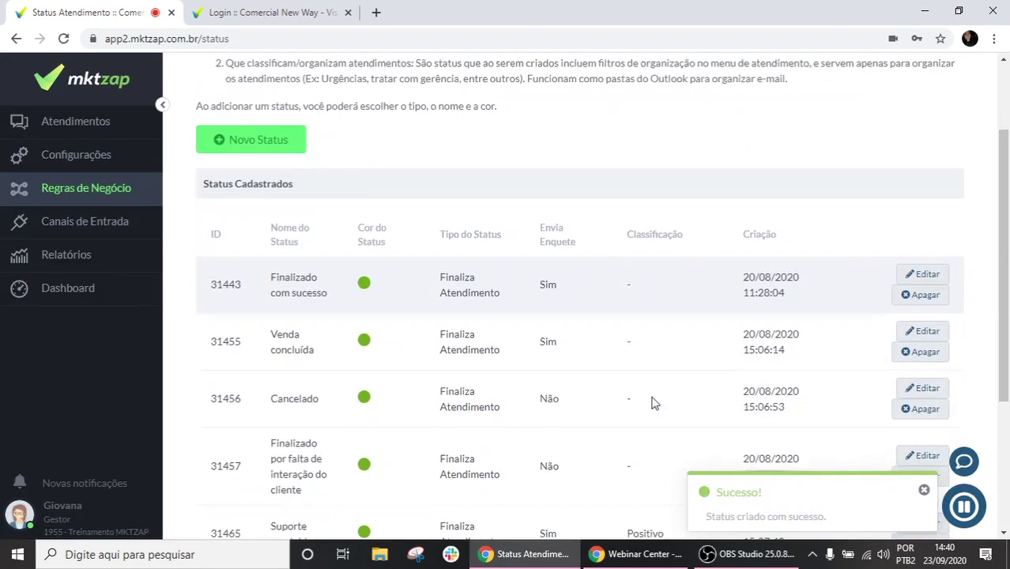
scroll(653, 403, down, 3)
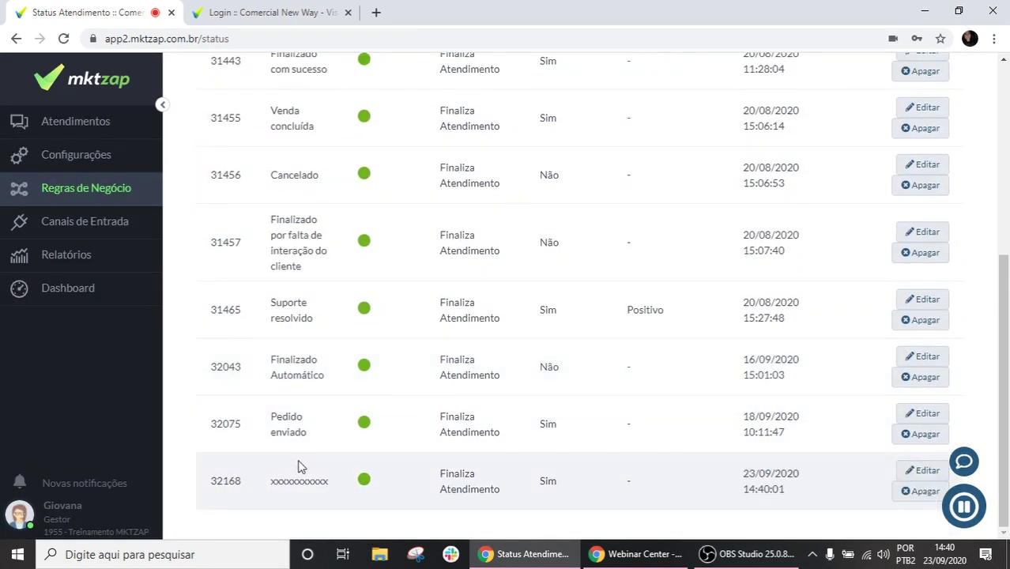
Open the WhatsApp atendimento in Triagem, check its Finalizar options for the new "xxxxxxxxxxx" status, and close it without finalizing
scroll(288, 453, up, 5)
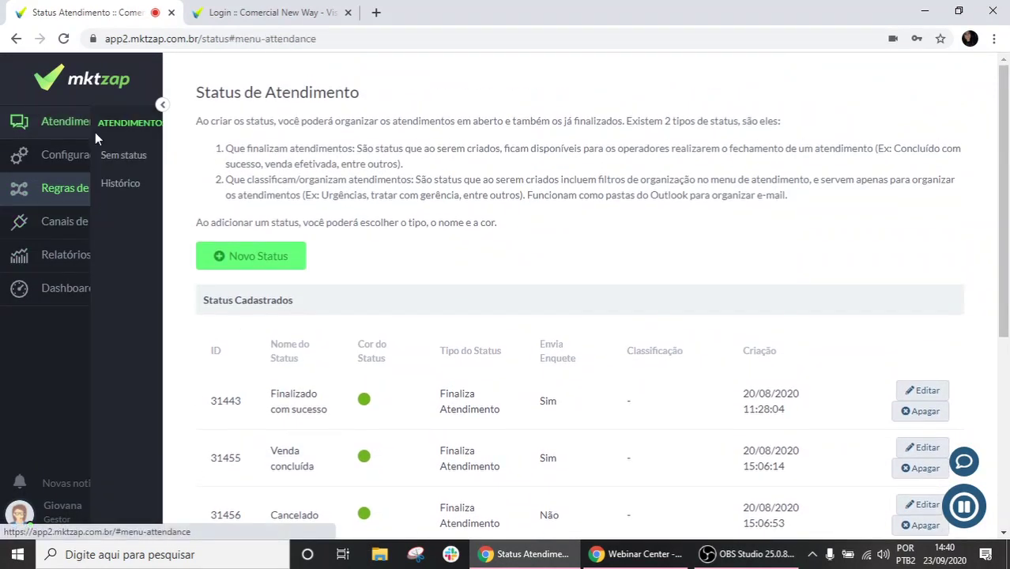
click(101, 154)
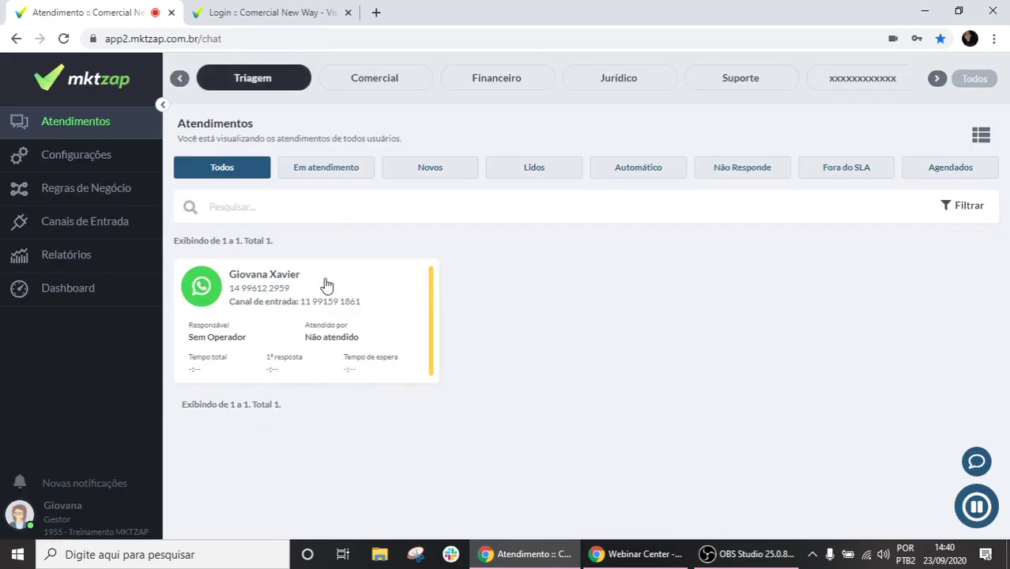
click(325, 287)
click(855, 104)
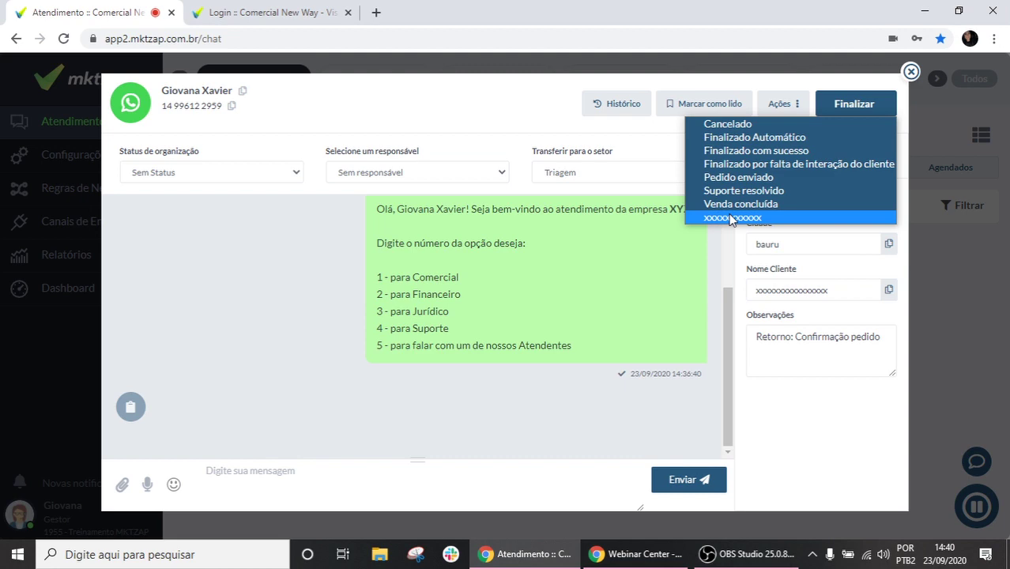
click(911, 72)
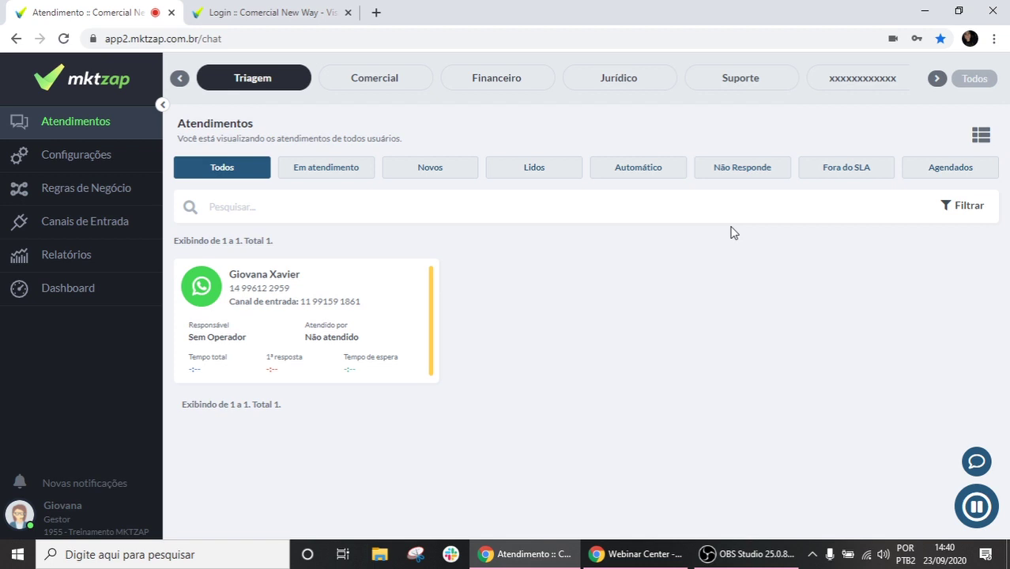
Reopen the WhatsApp atendimento, examine the automatic welcome message with its sector options, and close the conversation
click(365, 291)
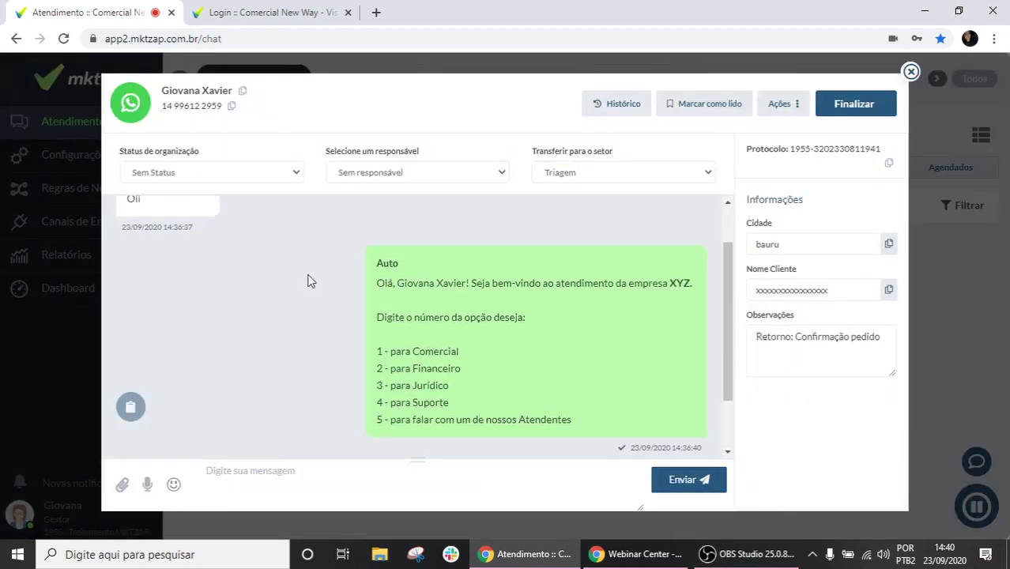
drag(377, 251, 405, 253)
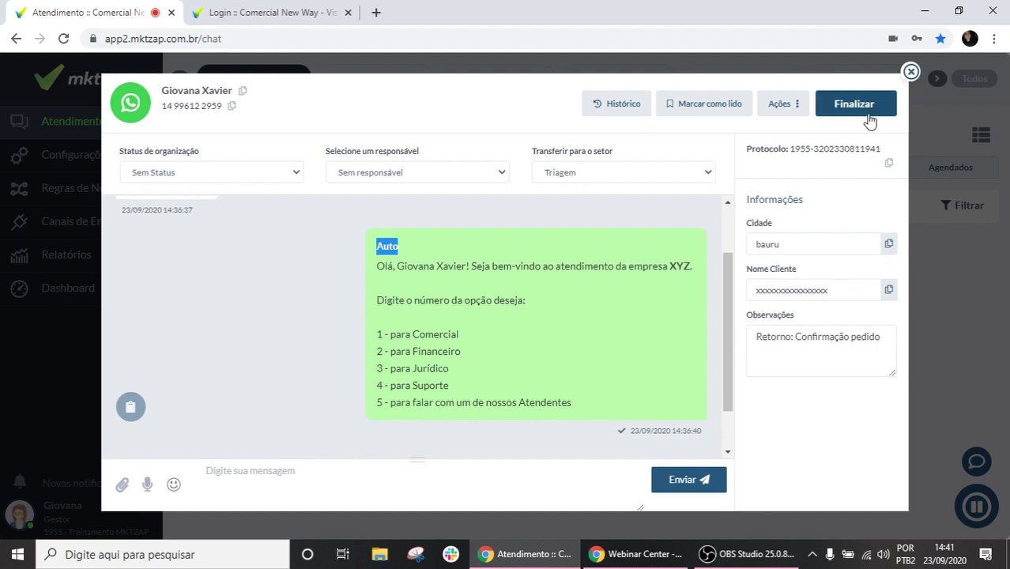
click(911, 71)
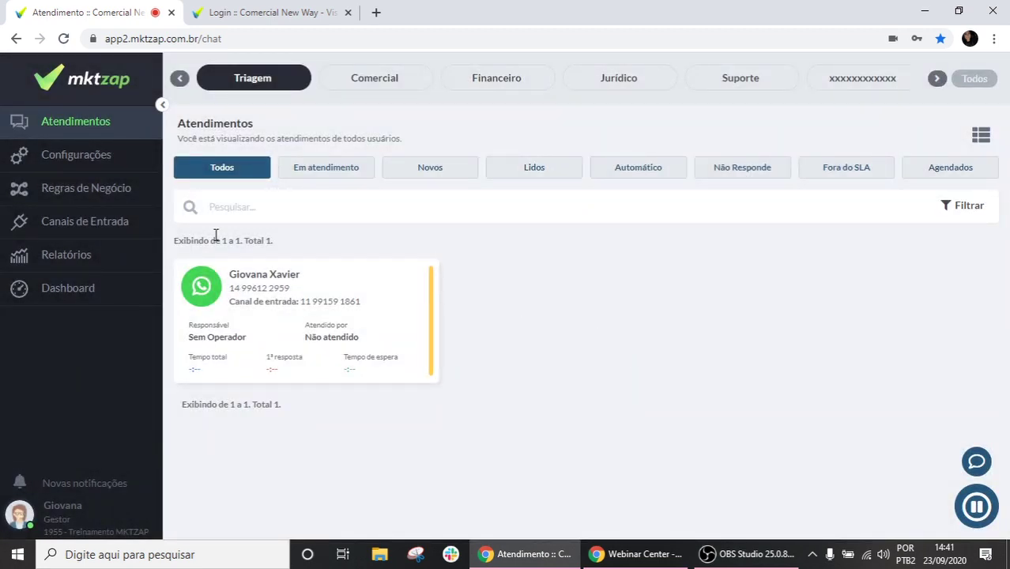
Open Triagem de Atendimento and review the Auto atribuir options, Modo Gestor and Modo Operador
click(95, 195)
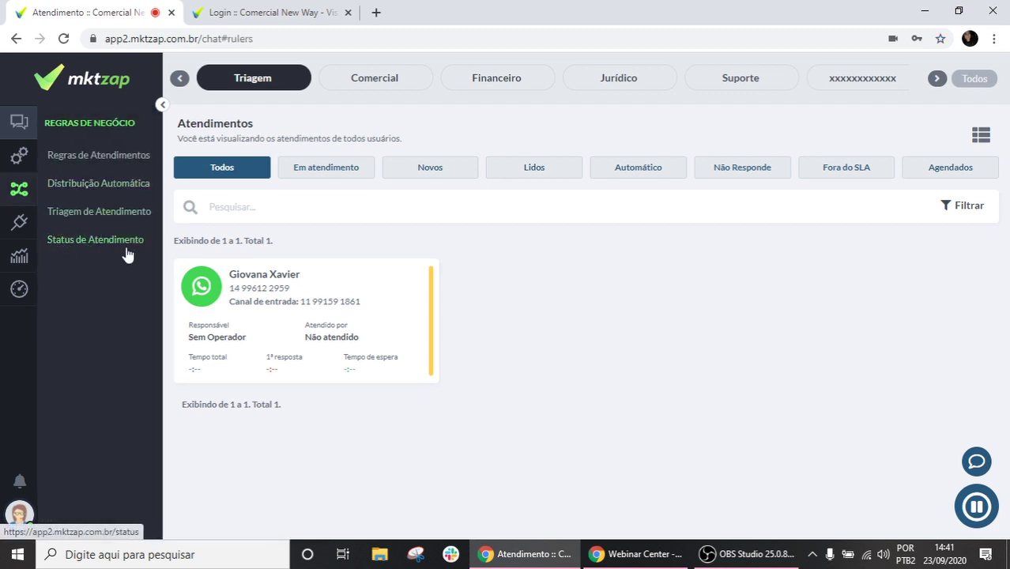
mouse_move(28, 189)
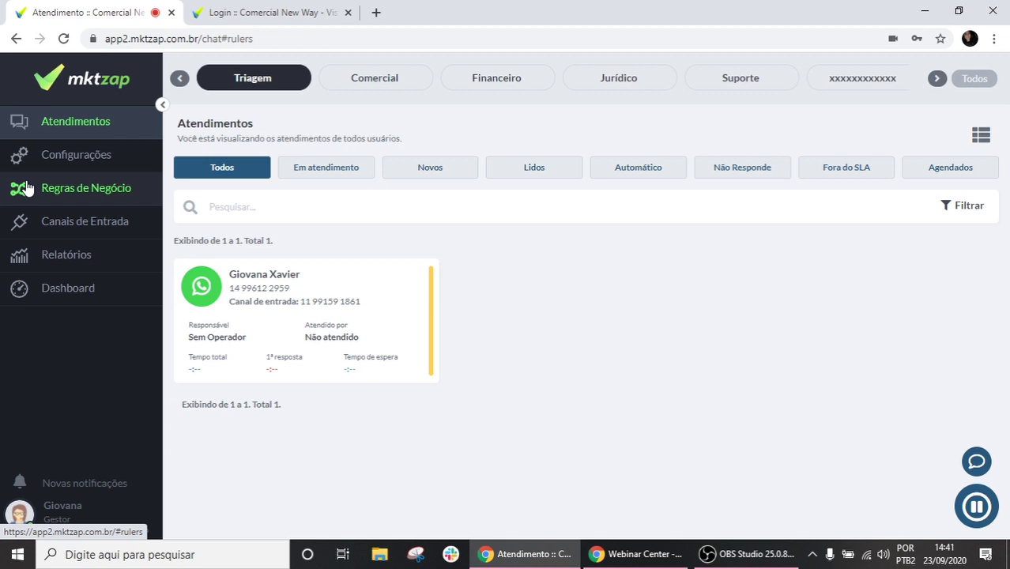
click(81, 199)
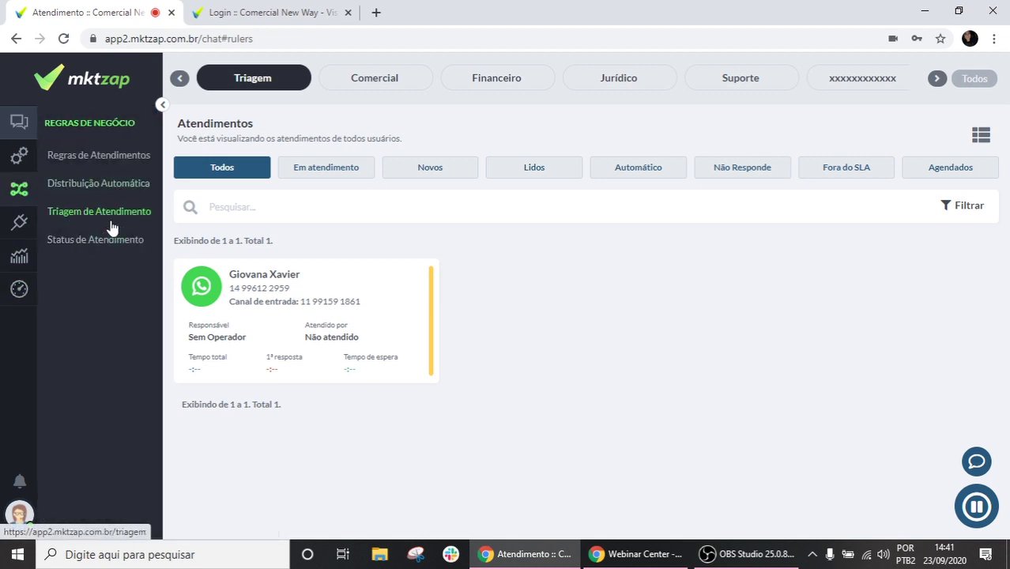
click(93, 214)
scroll(230, 352, down, 2)
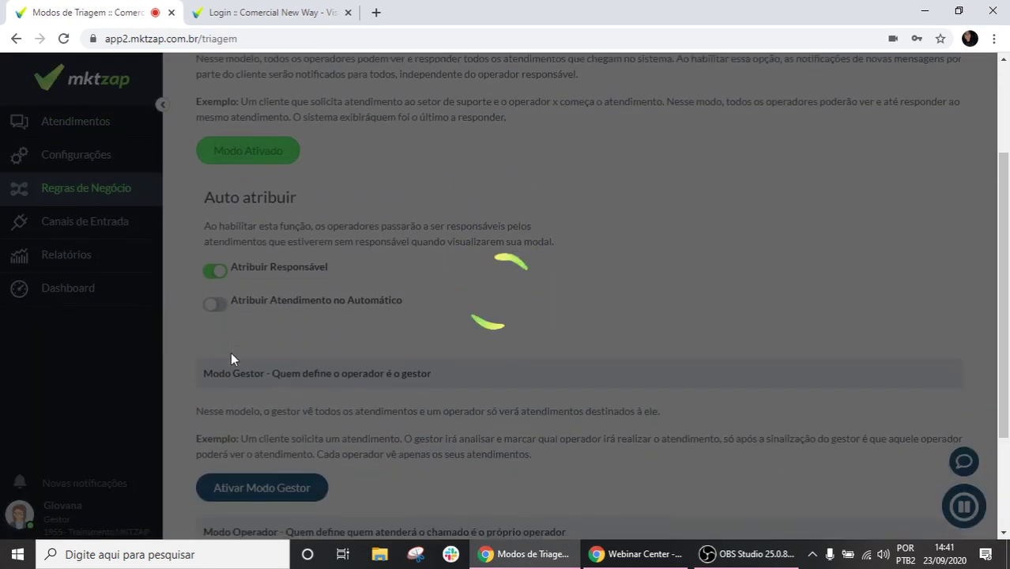
scroll(231, 359, down, 2)
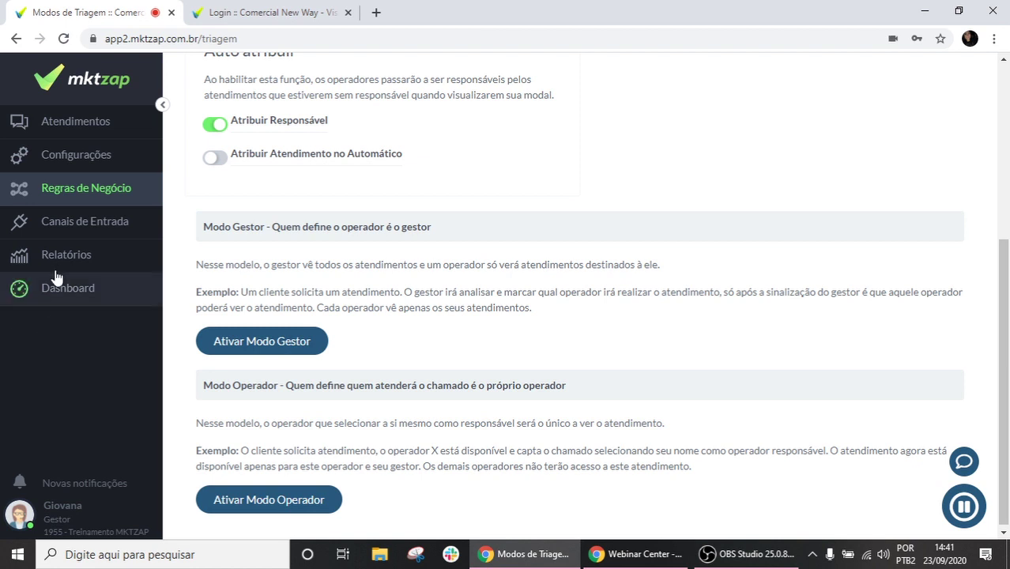
Return to the Sem status atendimentos, assign the last listed operator as responsible for the WhatsApp atendimento in Triagem, and close it
click(63, 151)
click(38, 131)
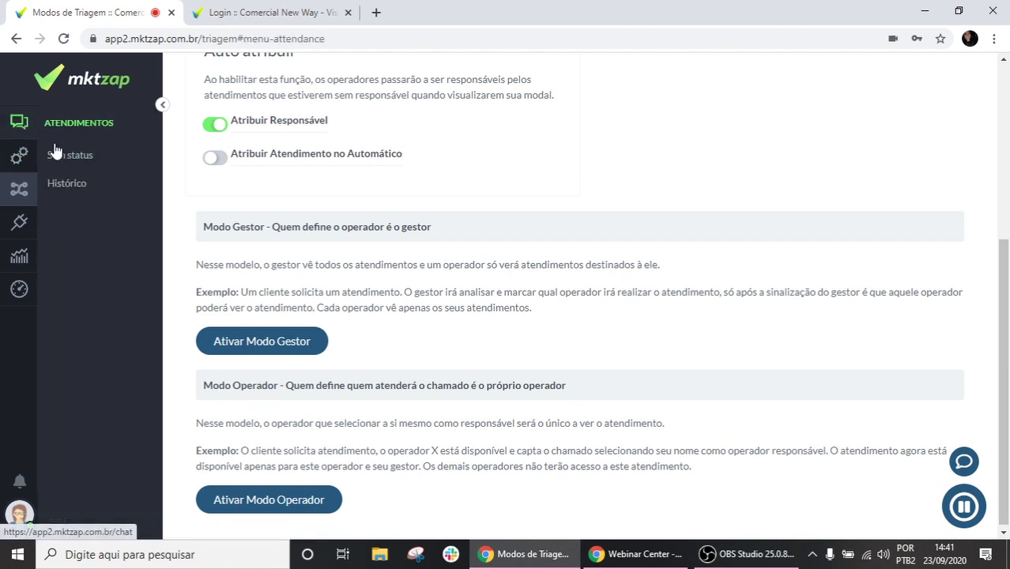
click(63, 153)
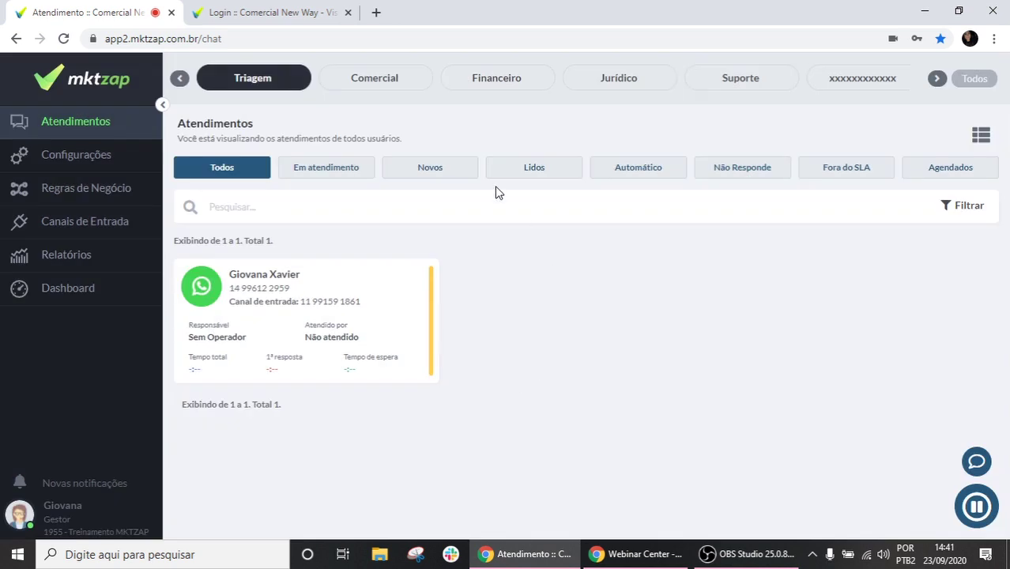
click(316, 332)
drag(318, 151, 417, 167)
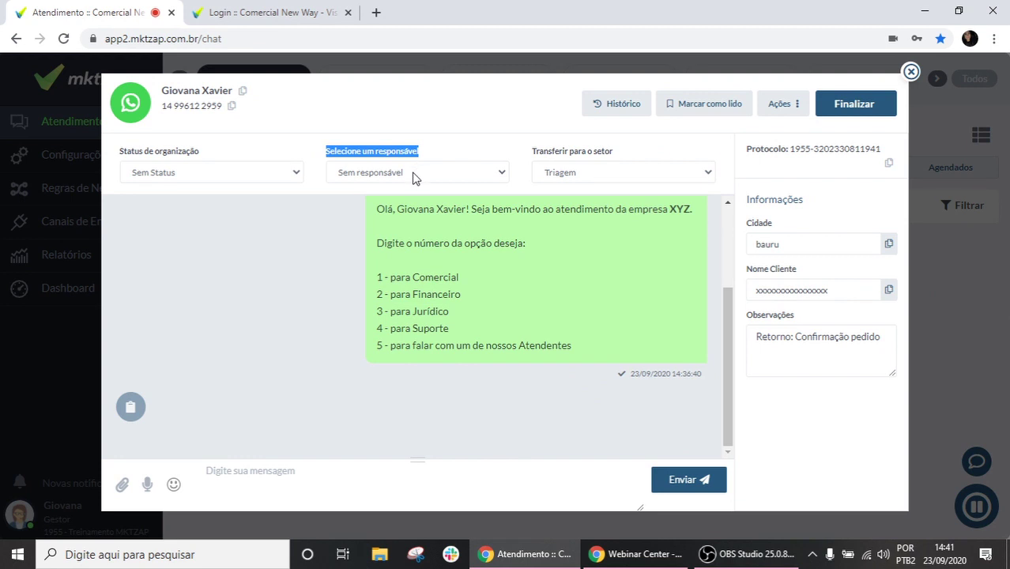
click(413, 174)
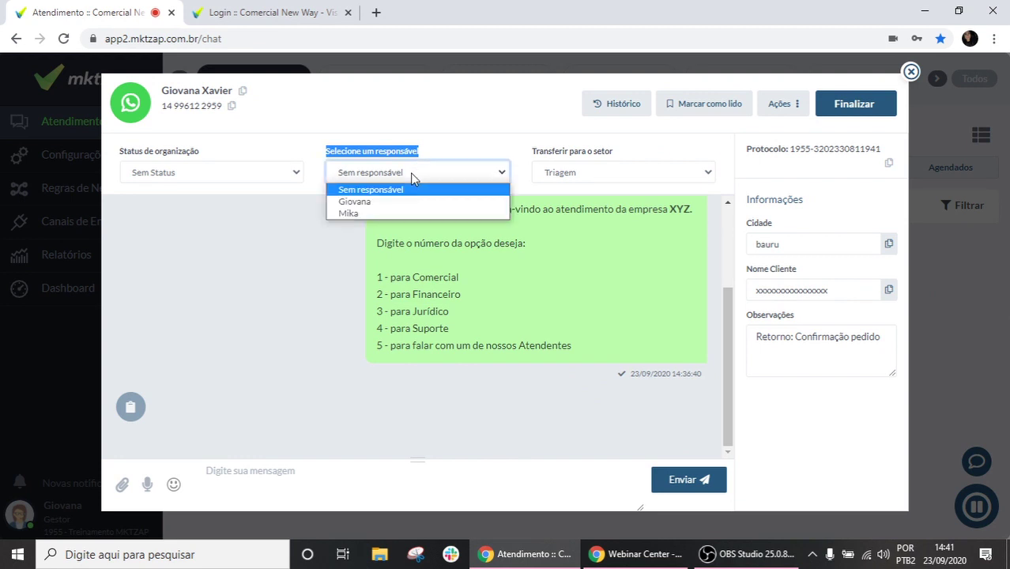
click(364, 214)
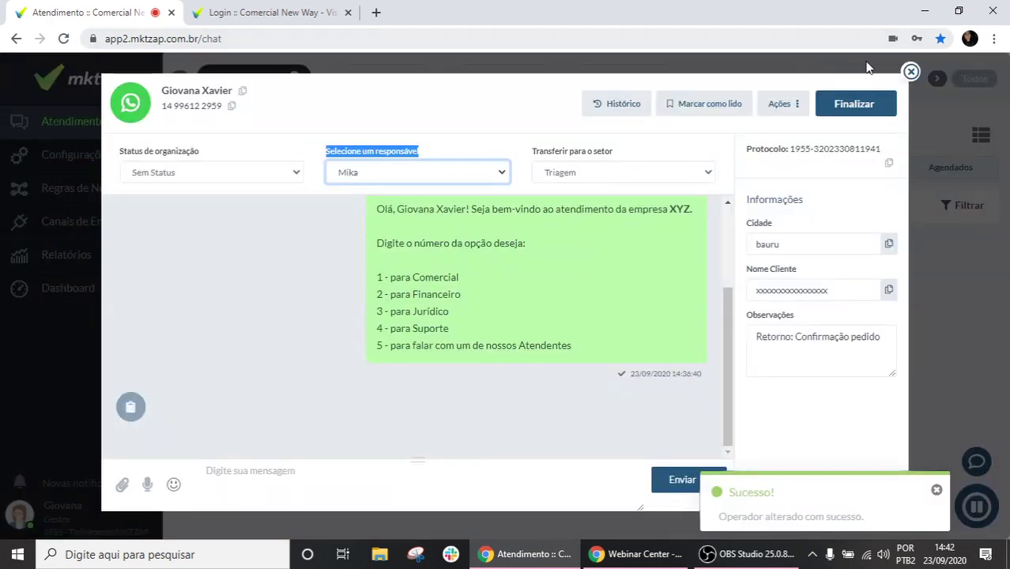
click(911, 71)
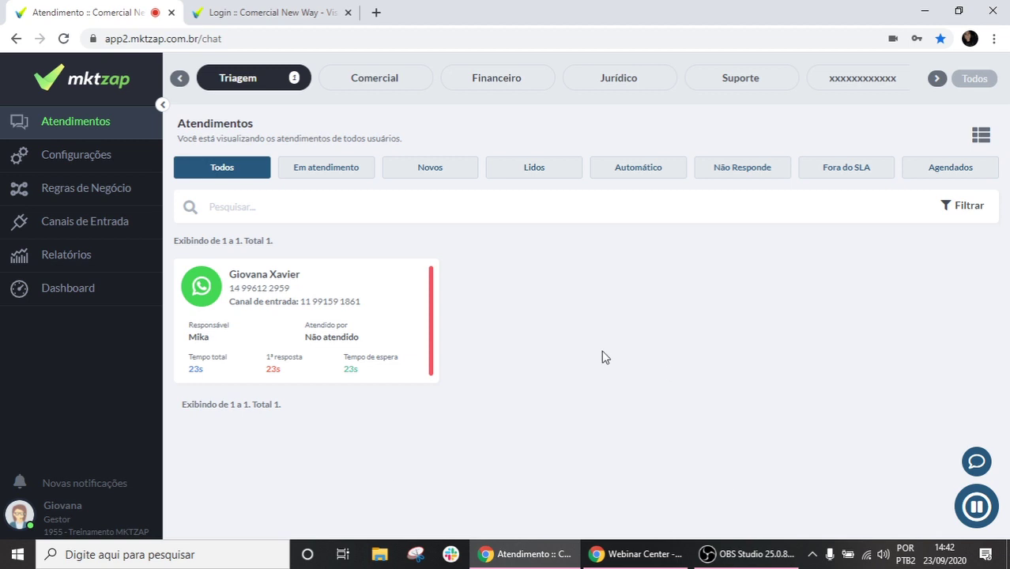
click(675, 558)
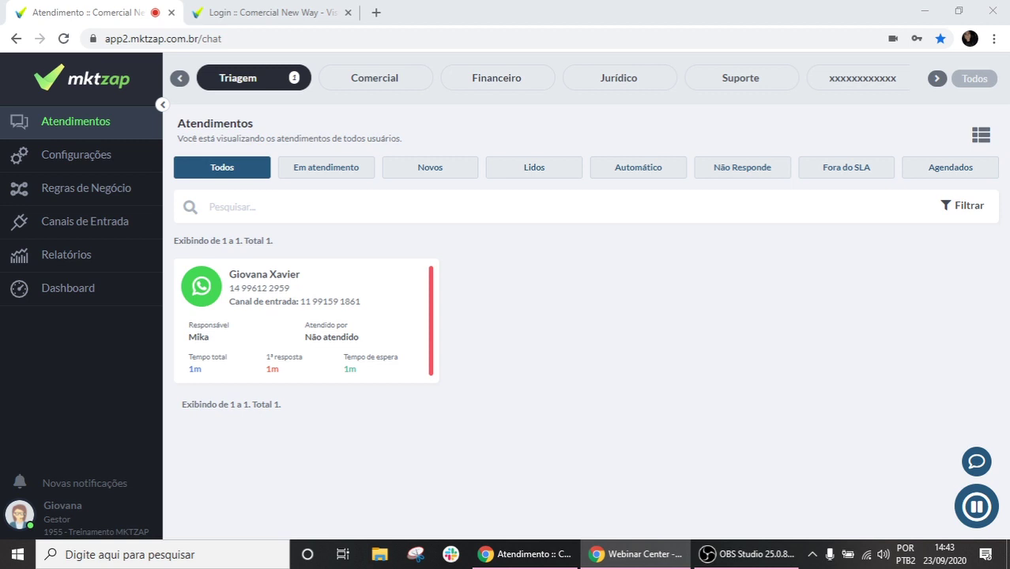
click(680, 349)
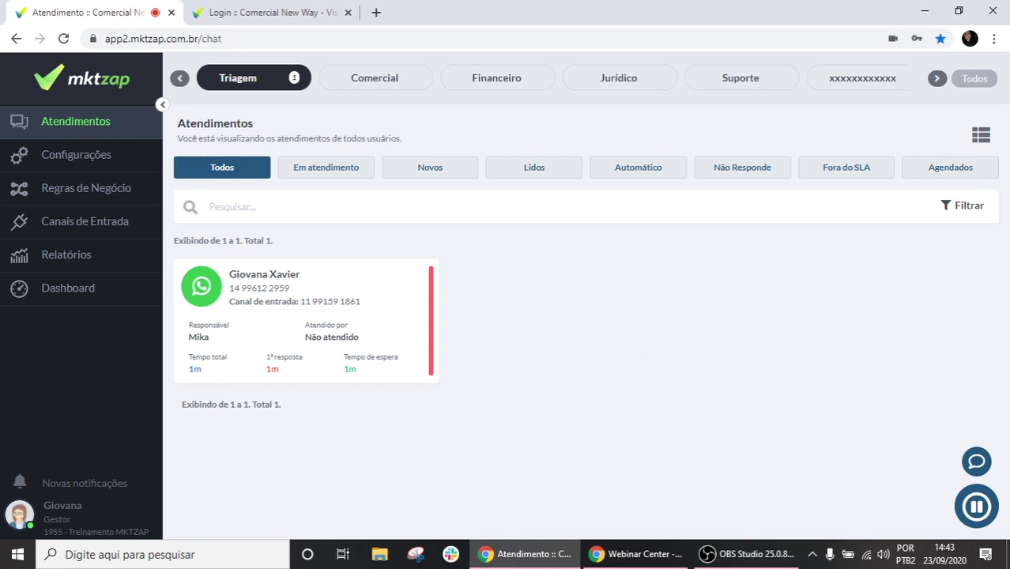
key(alt+Tab)
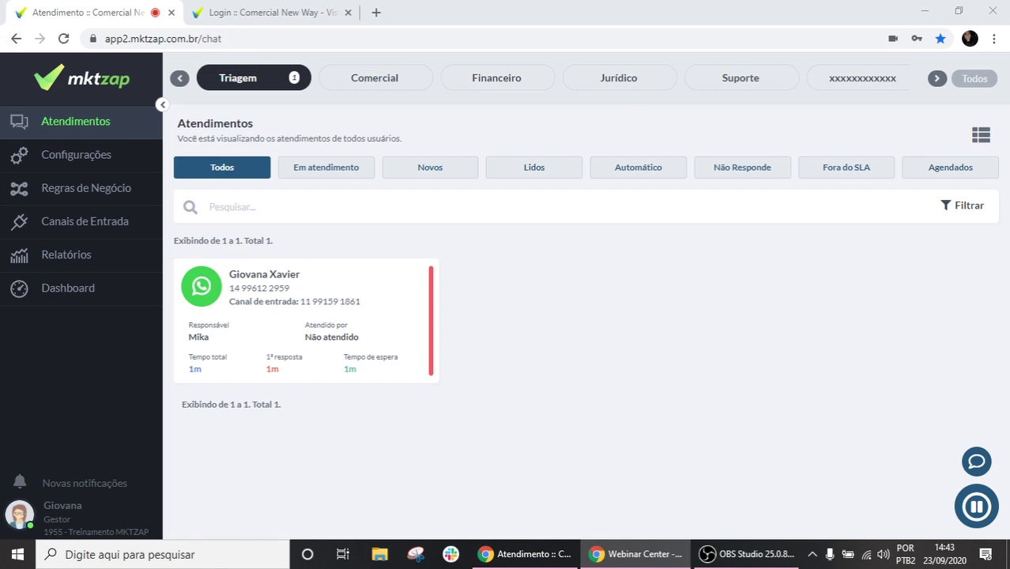
click(538, 429)
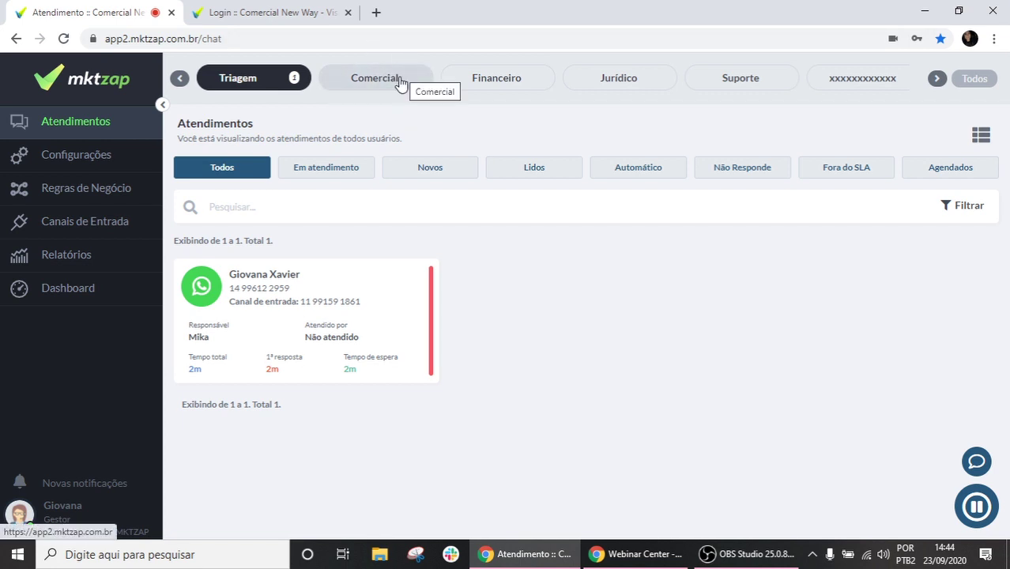
click(543, 85)
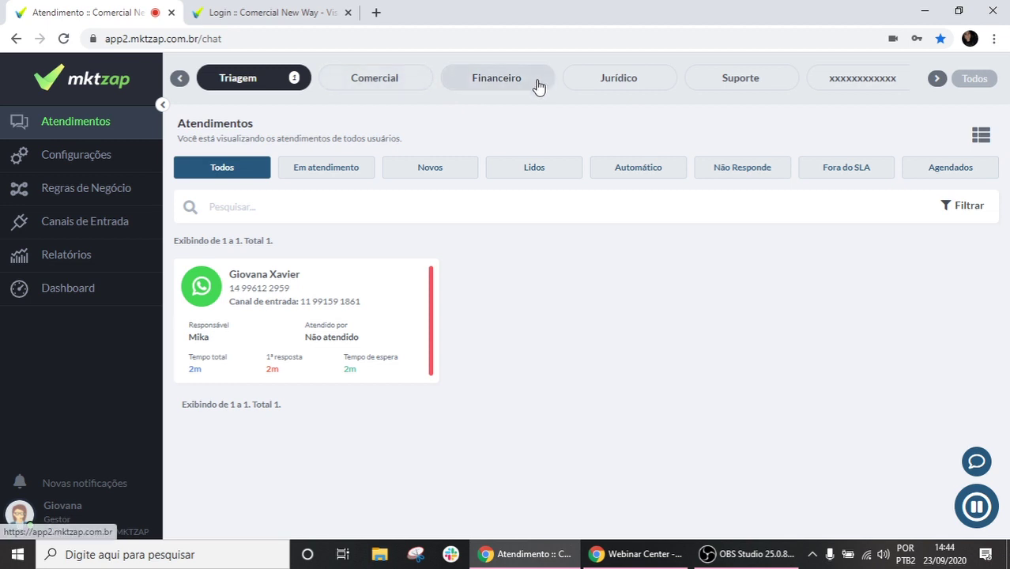
click(636, 91)
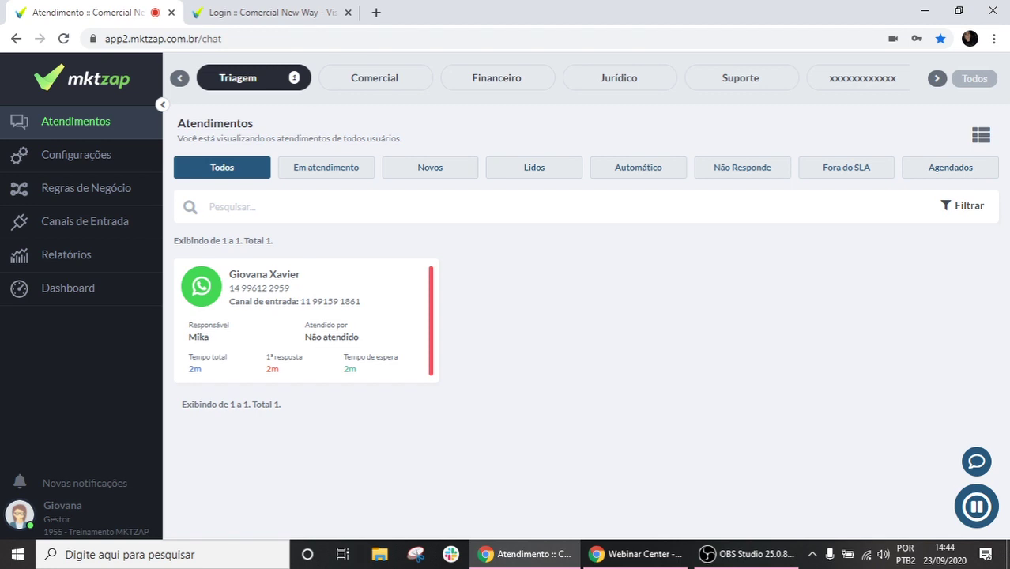
key(alt+Tab)
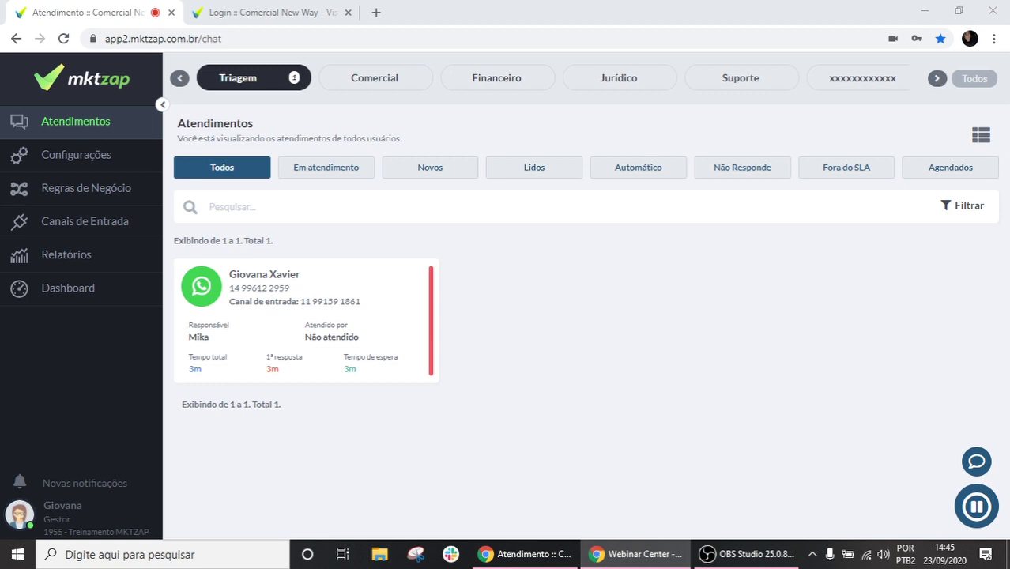
Create a blue atendimento status named PASTA 1 of the type Classifica Atendimento in Status de Atendimento
mouse_move(113, 196)
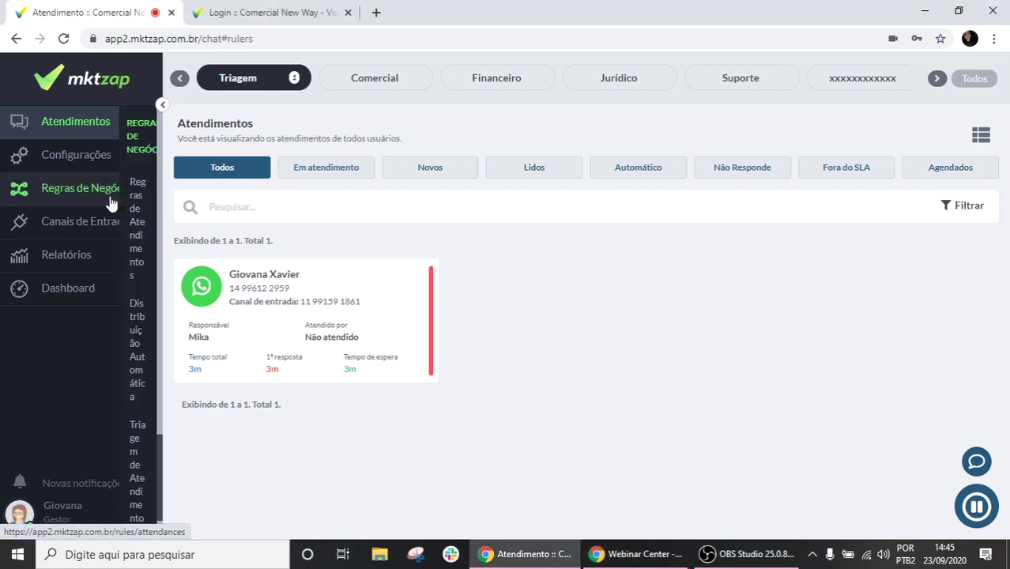
click(79, 285)
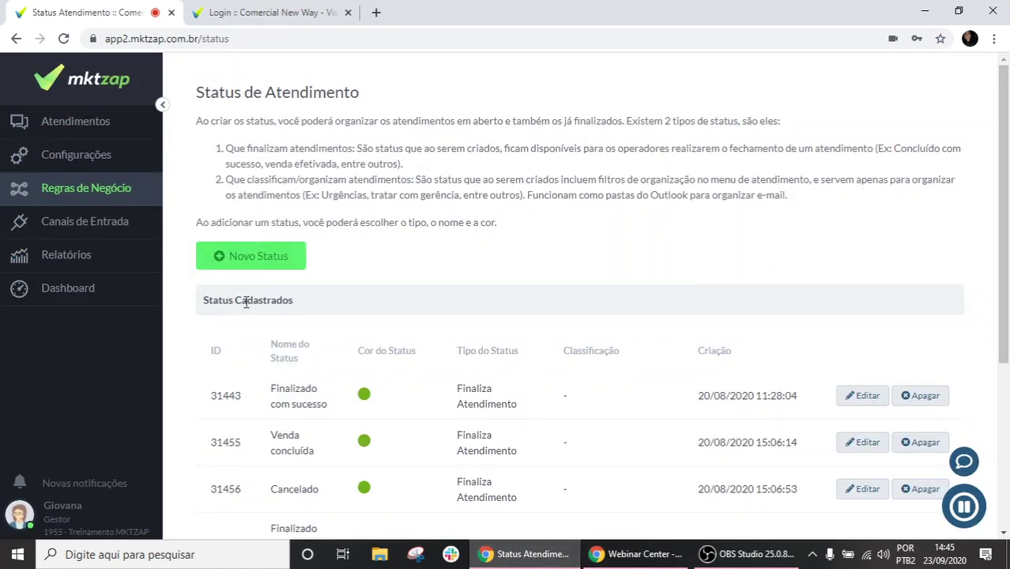
click(269, 255)
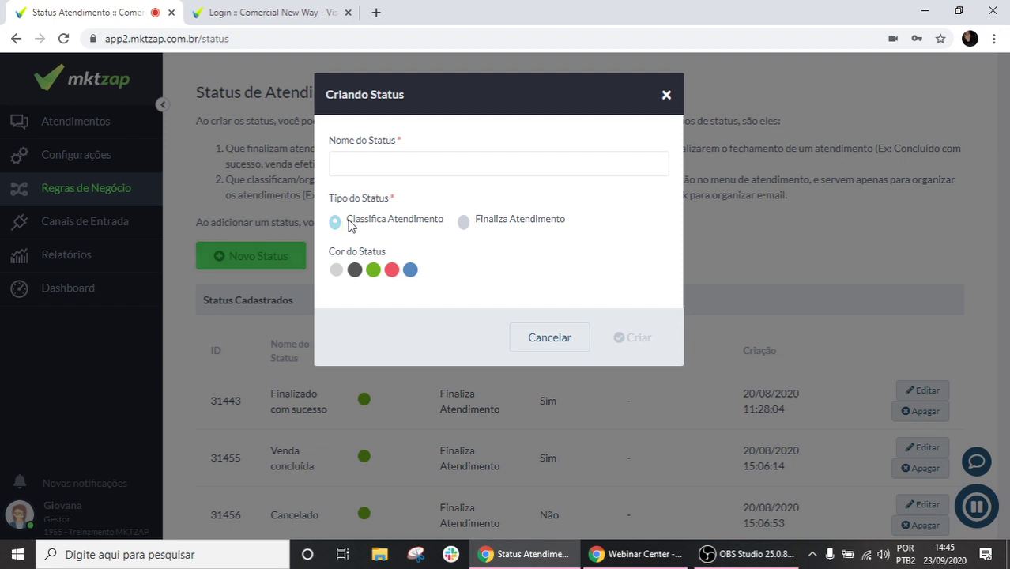
drag(346, 221, 452, 223)
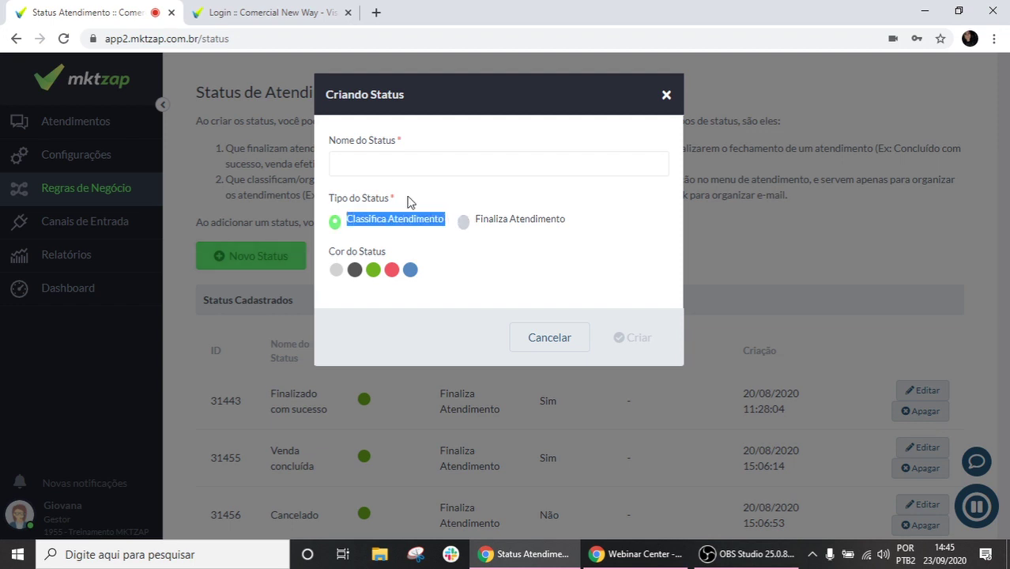
click(383, 168)
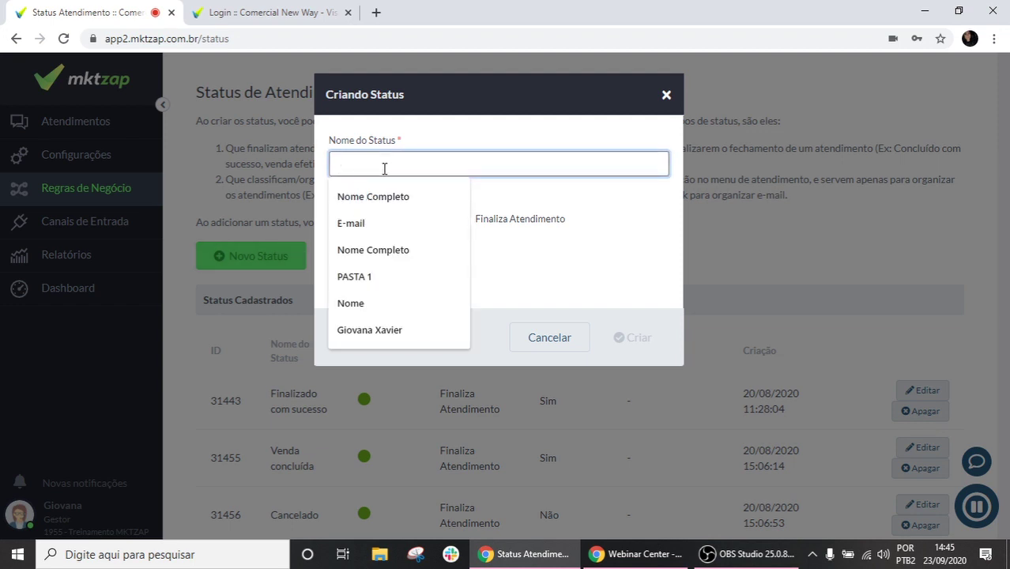
text(PASTA 1)
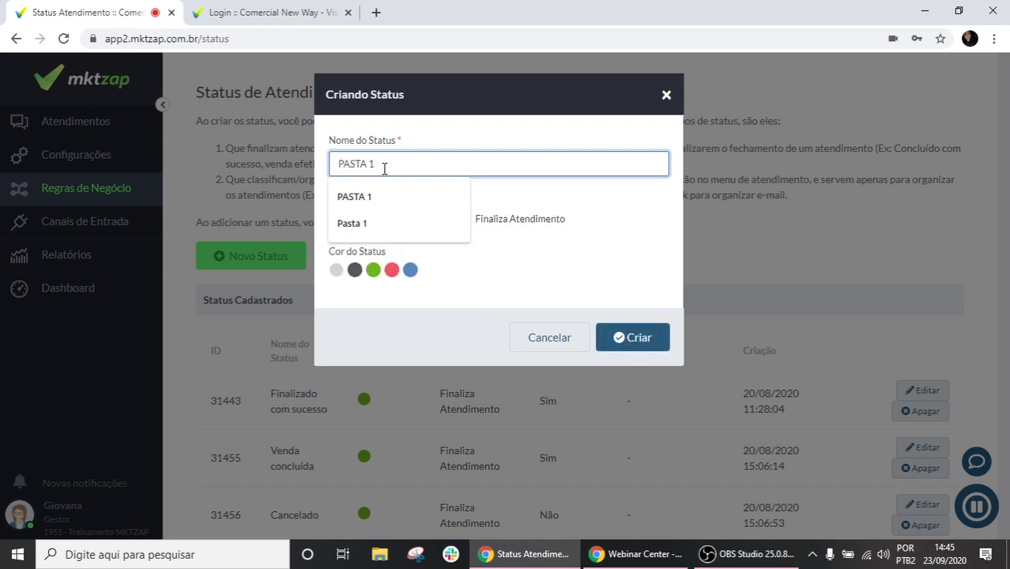
click(426, 144)
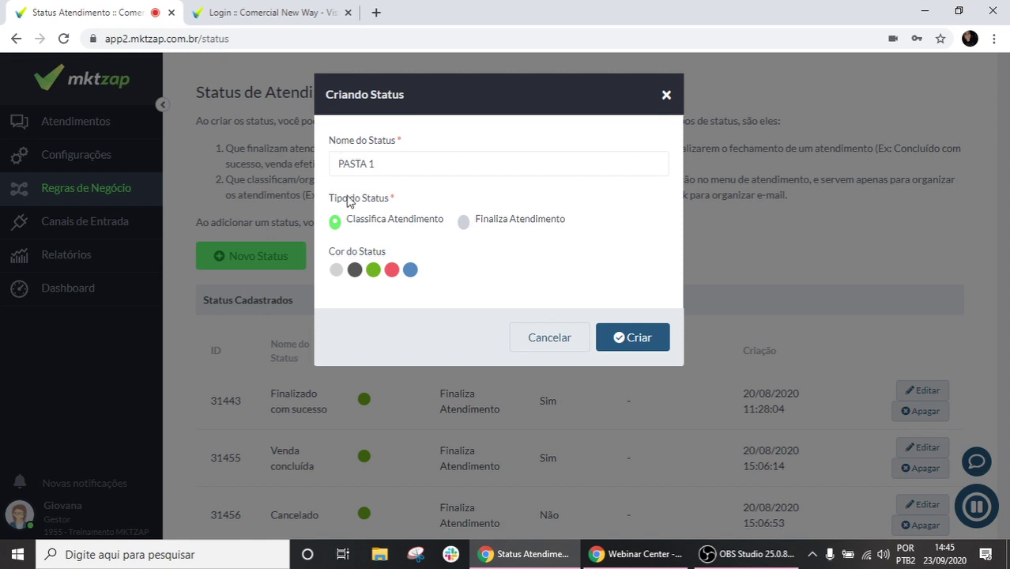
click(422, 164)
key(ctrl+a)
click(419, 131)
click(632, 339)
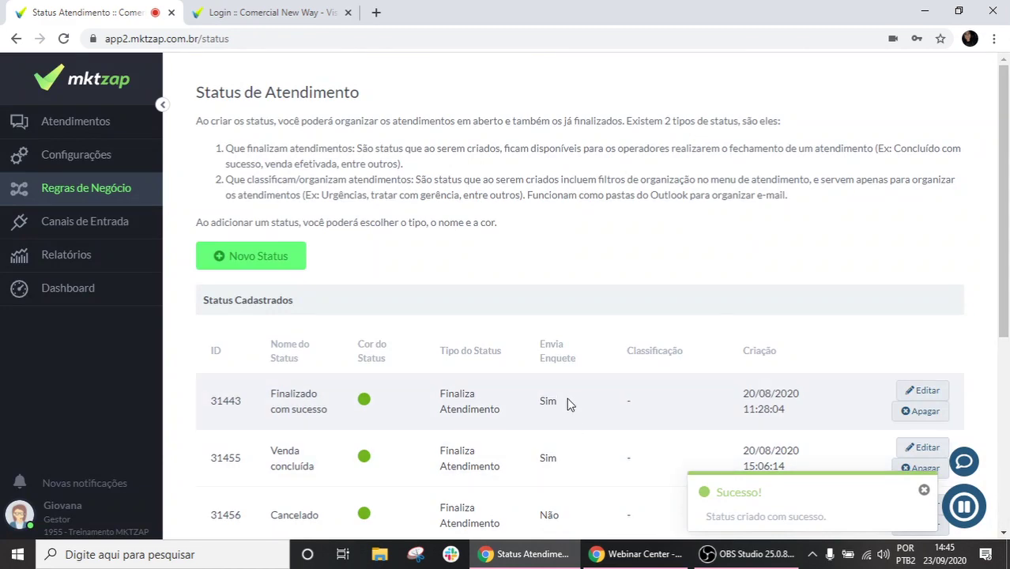
Check PASTA 1 among the registered statuses, and open the Sem status atendimentos to look for its folder under Atendimentos
scroll(646, 407, down, 3)
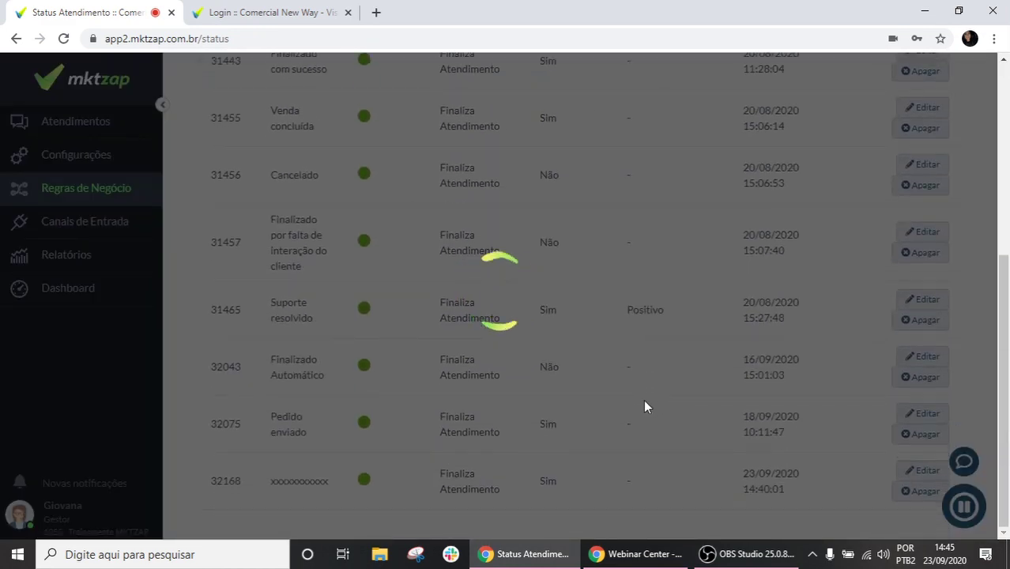
scroll(644, 399, down, 5)
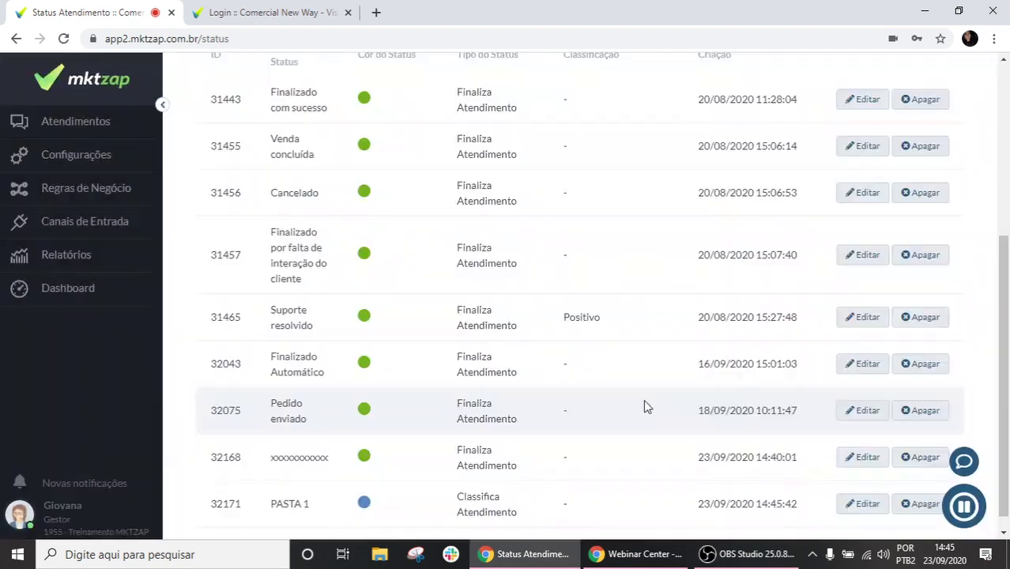
scroll(322, 484, up, 5)
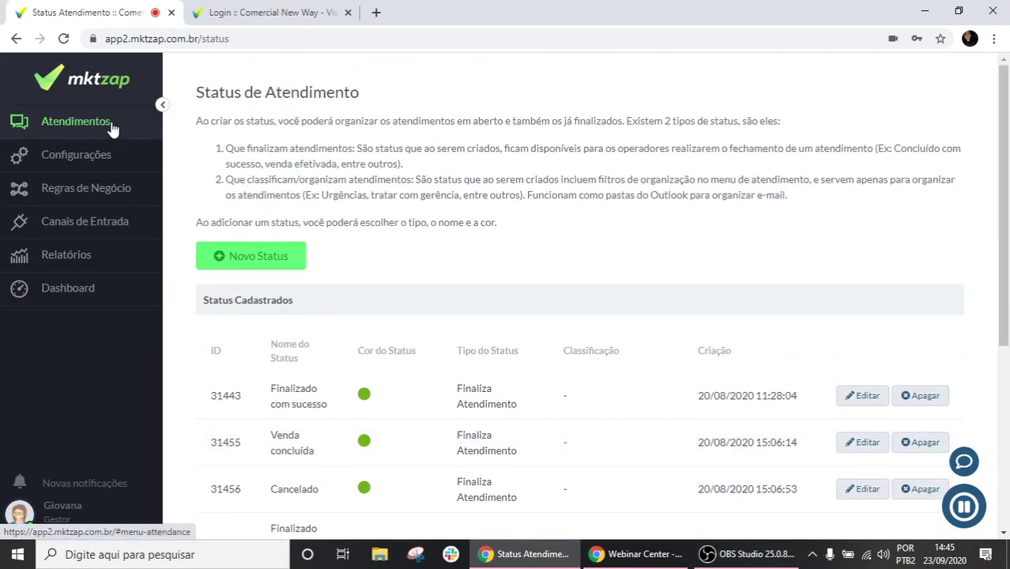
click(89, 117)
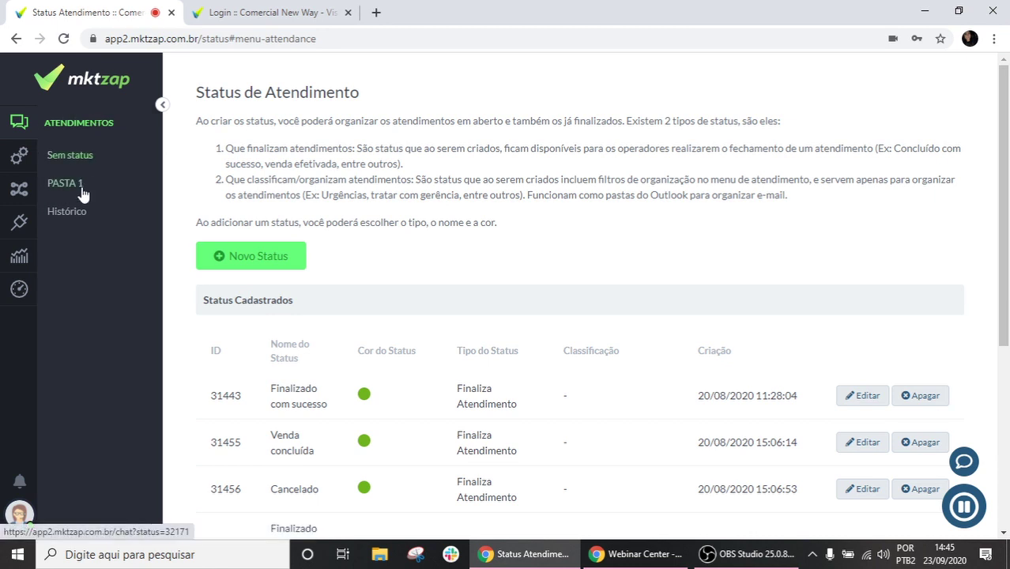
click(79, 162)
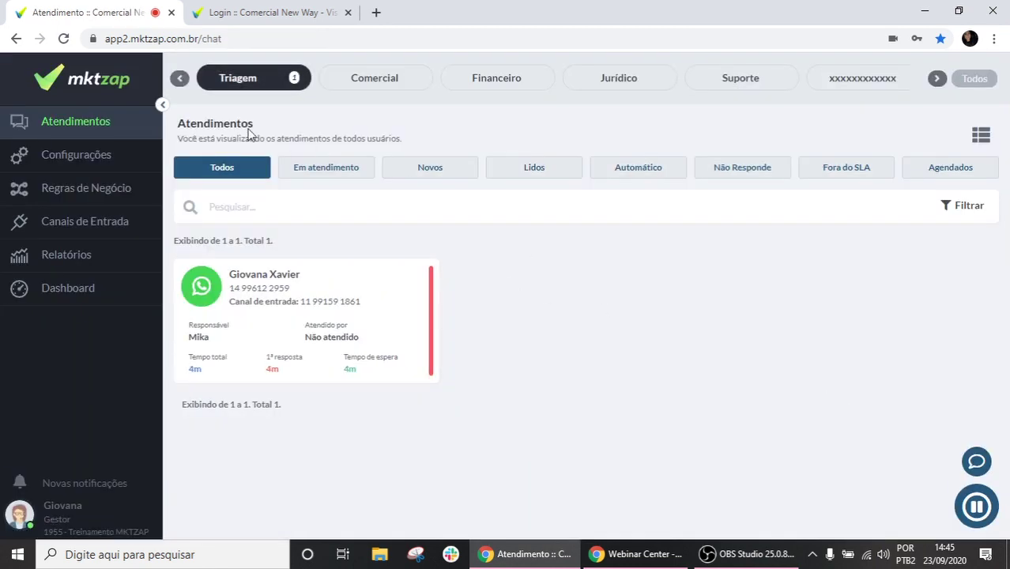
click(147, 129)
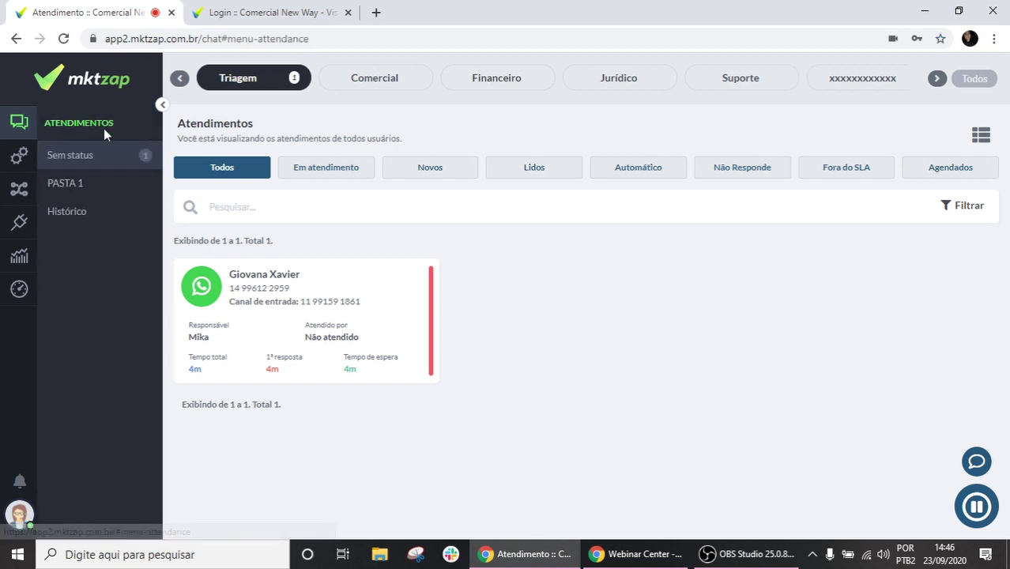
click(82, 184)
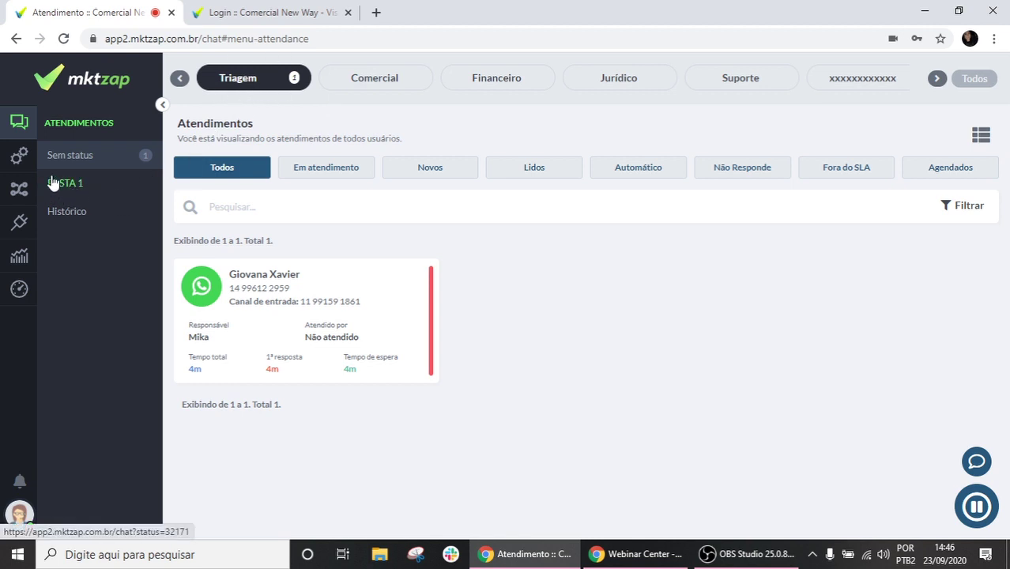
Change the WhatsApp atendimento's Status de organização to PASTA 1, confirm the change, and open the PASTA 1 folder
click(242, 279)
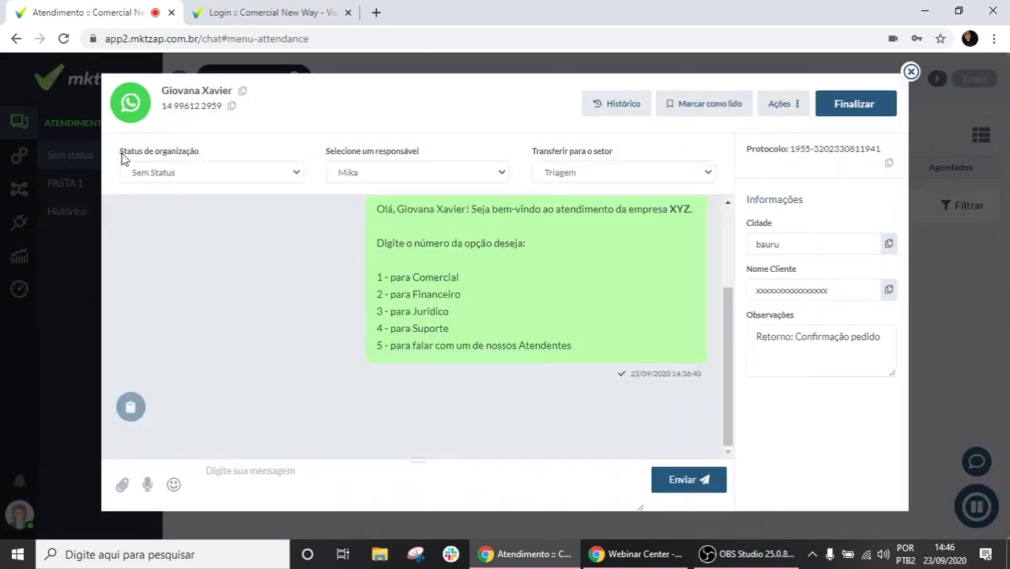
drag(114, 155, 202, 166)
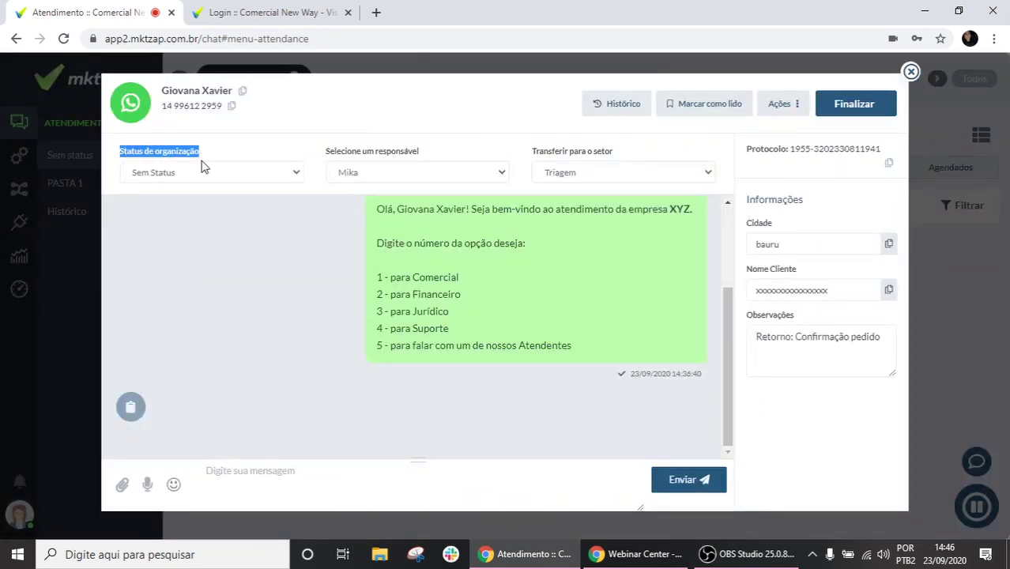
click(196, 172)
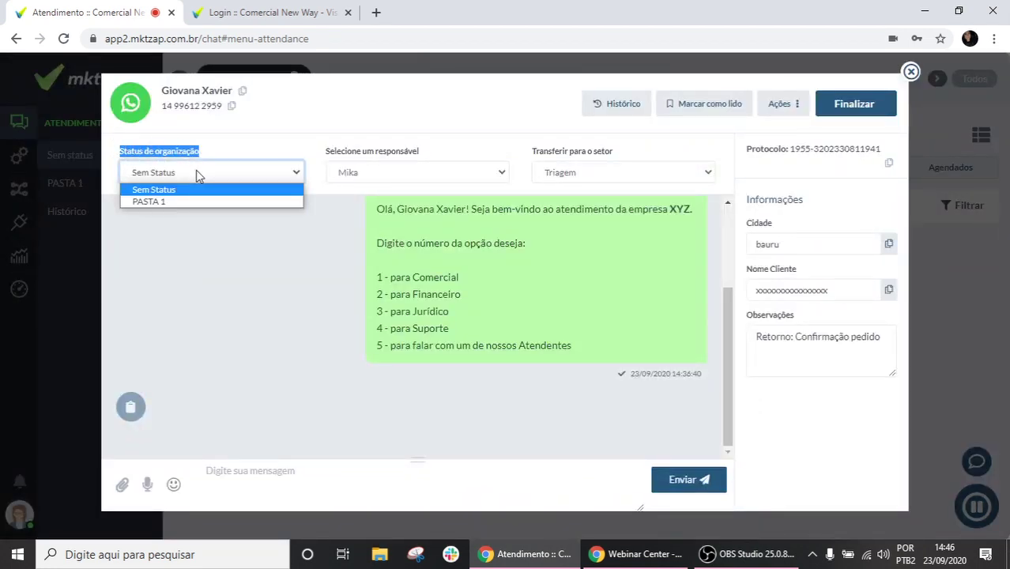
click(186, 201)
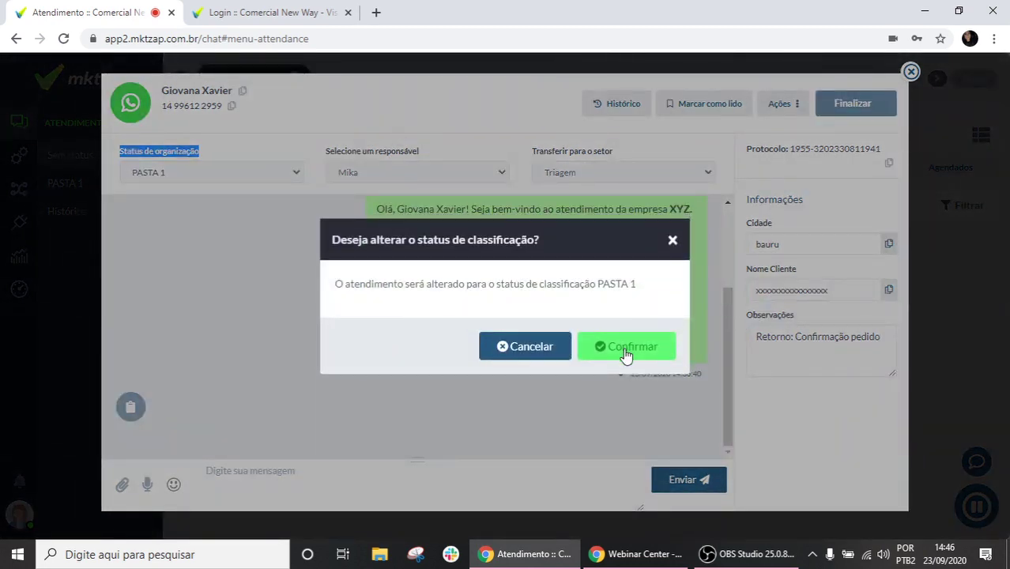
click(625, 350)
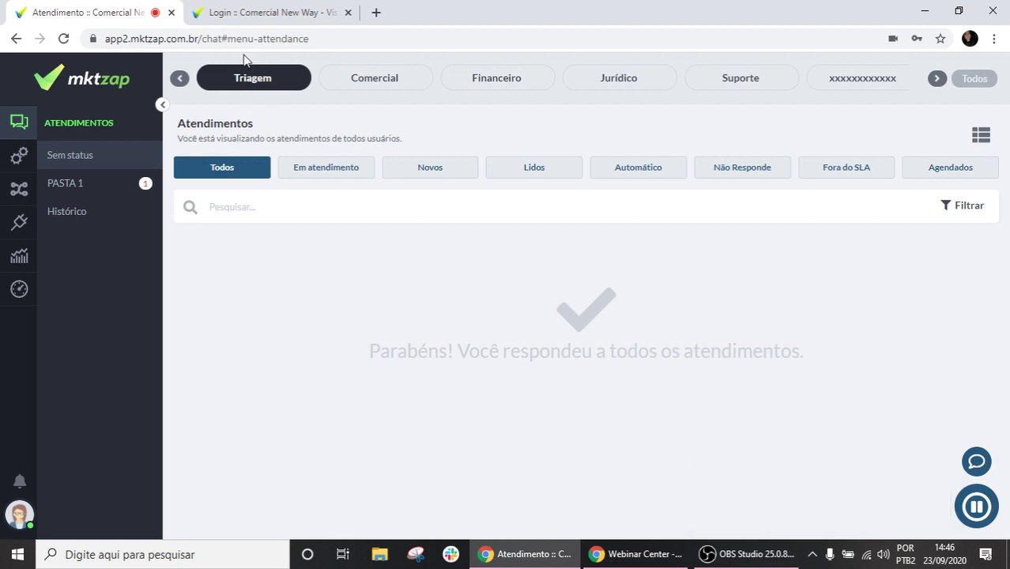
click(77, 189)
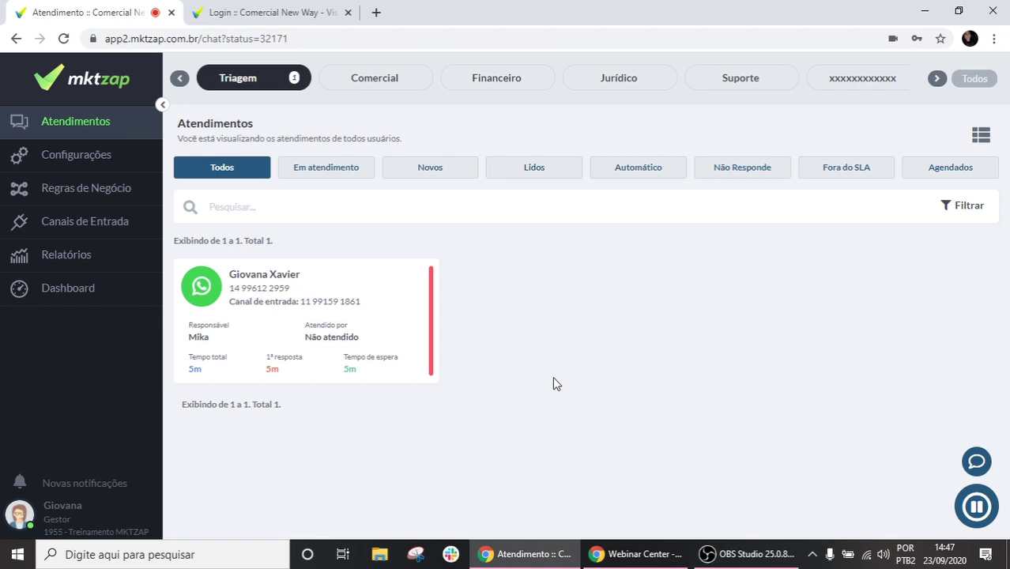
Look through the Comercial, Financeiro and Jurídico sectors within the PASTA 1 folder, and return to Triagem
click(715, 565)
click(714, 566)
click(121, 128)
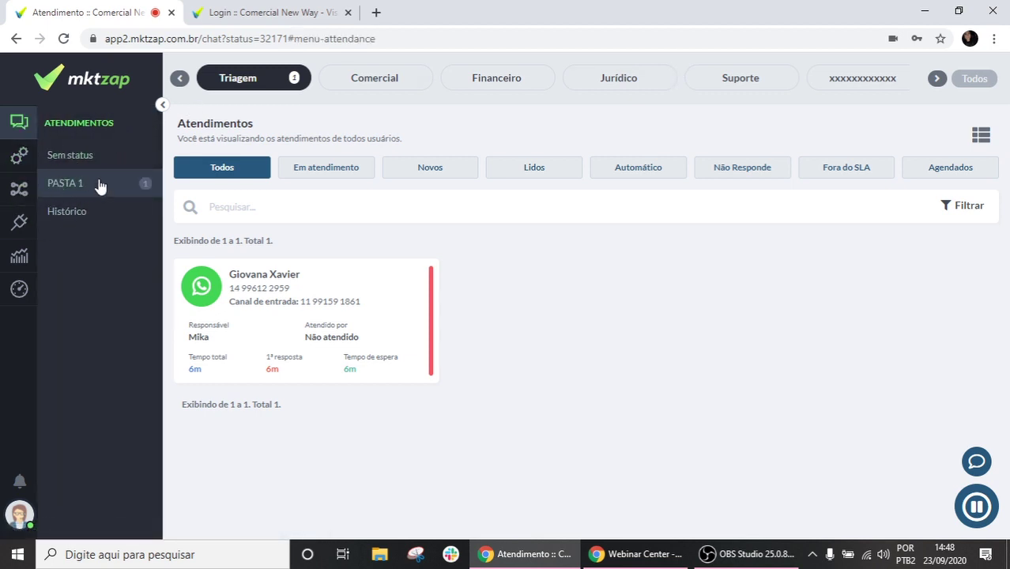
click(386, 72)
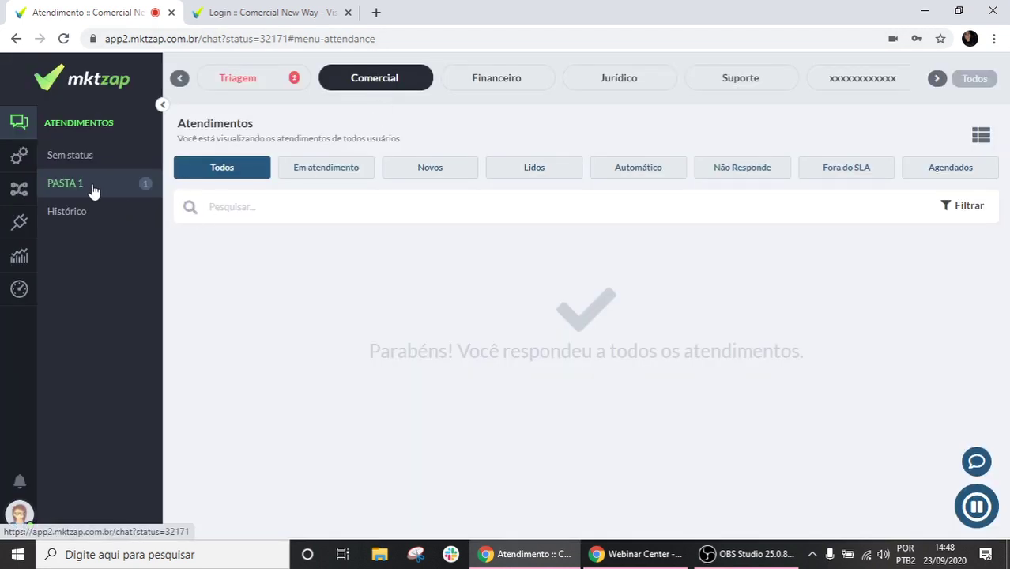
click(518, 83)
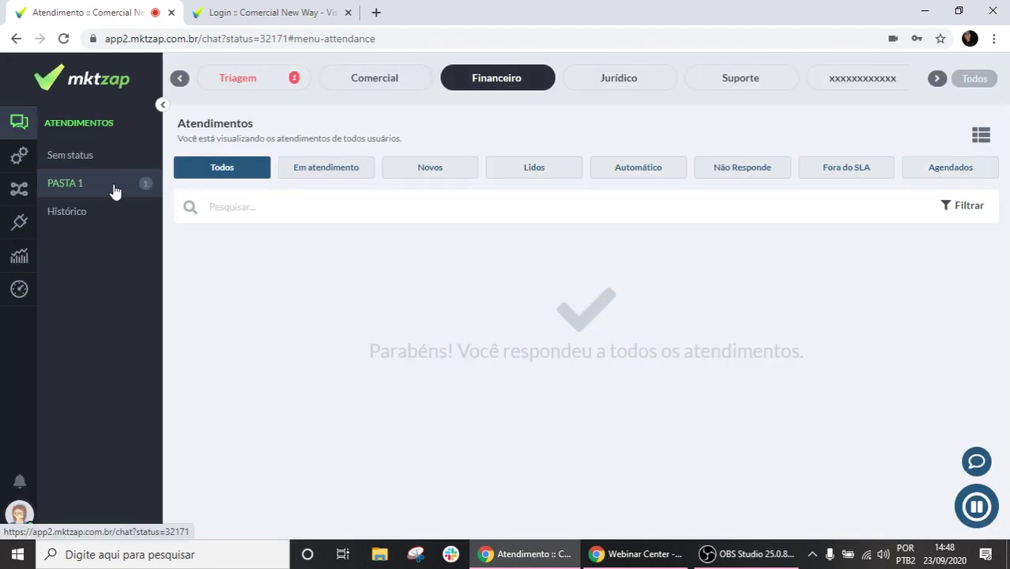
click(640, 89)
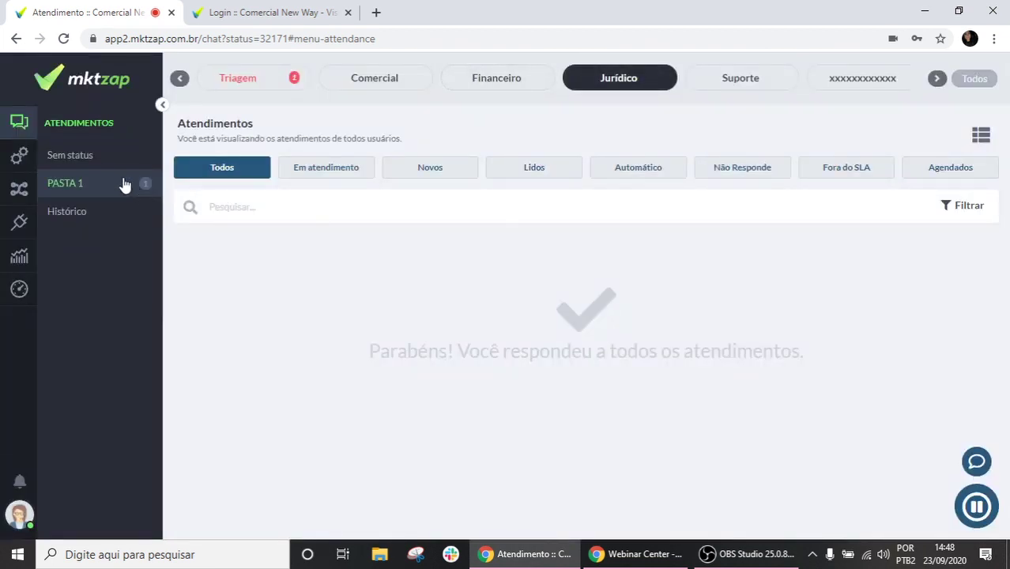
mouse_move(122, 185)
click(121, 125)
click(74, 213)
click(83, 184)
click(261, 83)
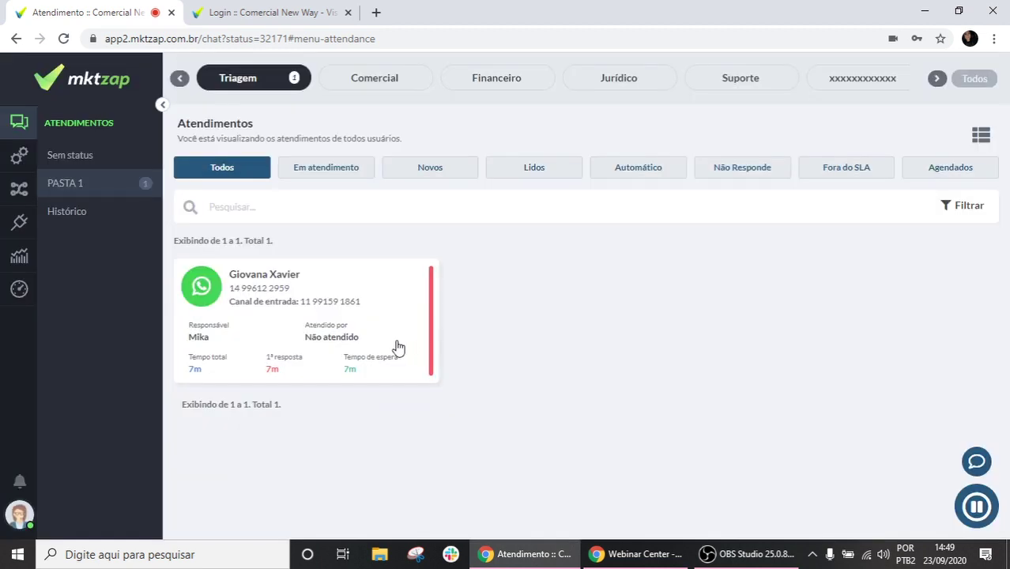
View the WhatsApp atendimento filed in PASTA 1, close it, and review the options under Regras de Negócio
click(404, 341)
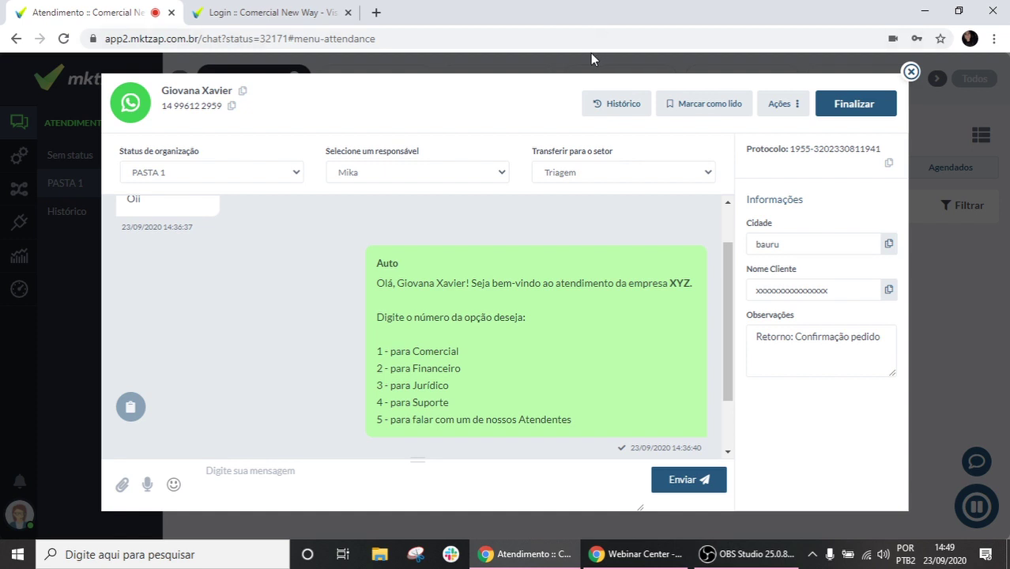
click(911, 71)
mouse_move(4, 122)
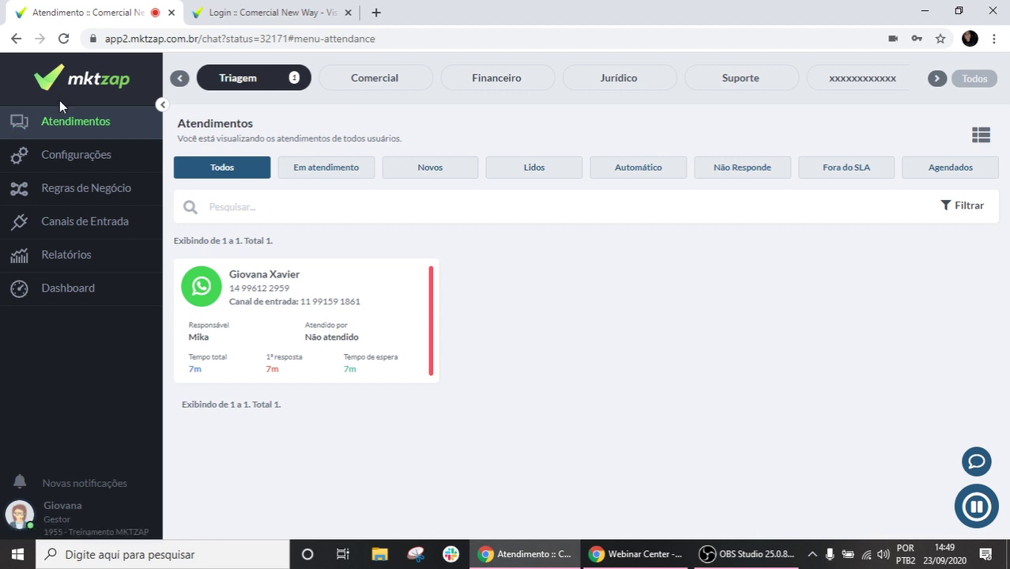
click(23, 190)
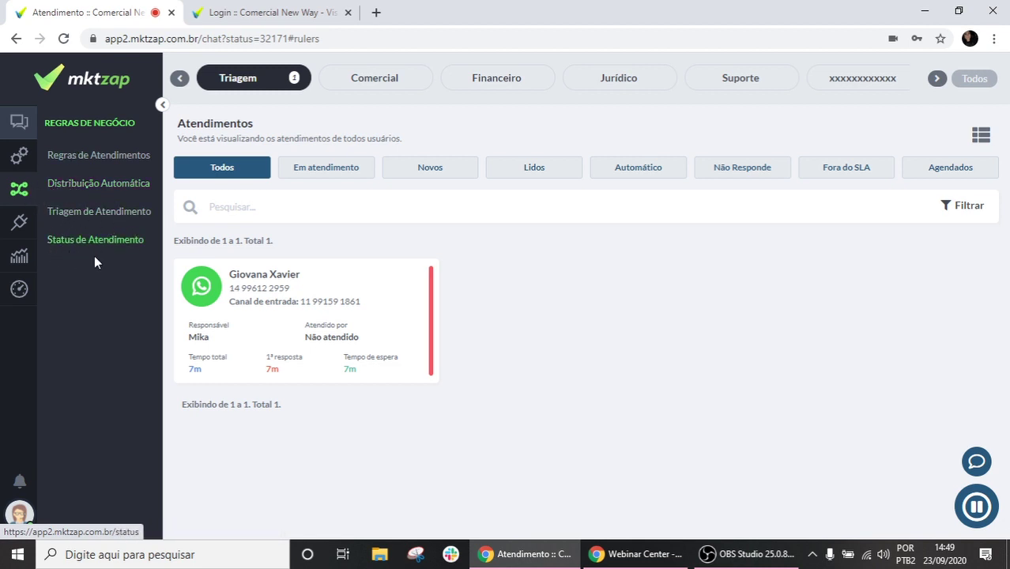
mouse_move(24, 196)
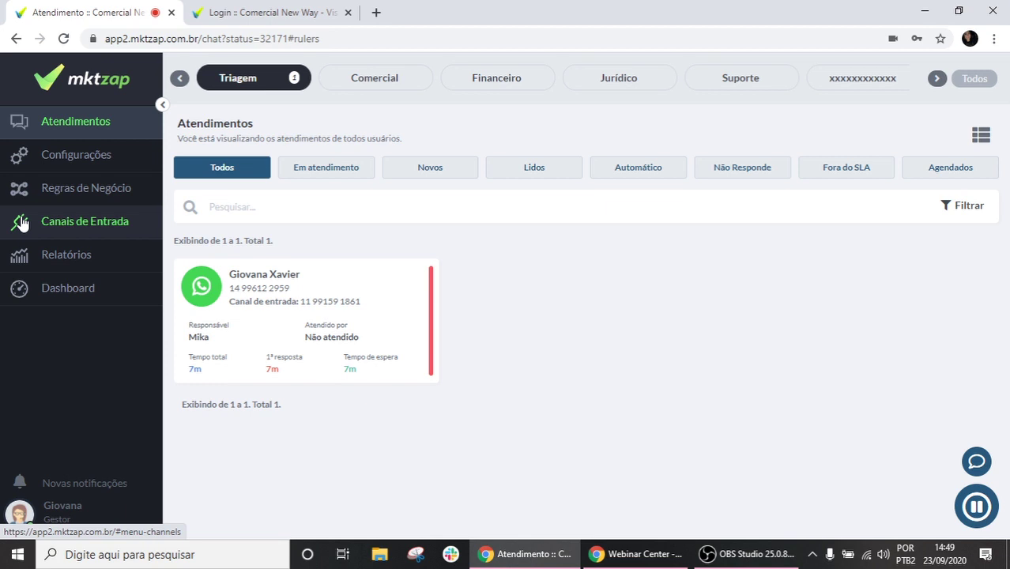
Review the available Canais de Entrada, and reopen the WhatsApp atendimento in Triagem to view its conversation before closing it
click(22, 224)
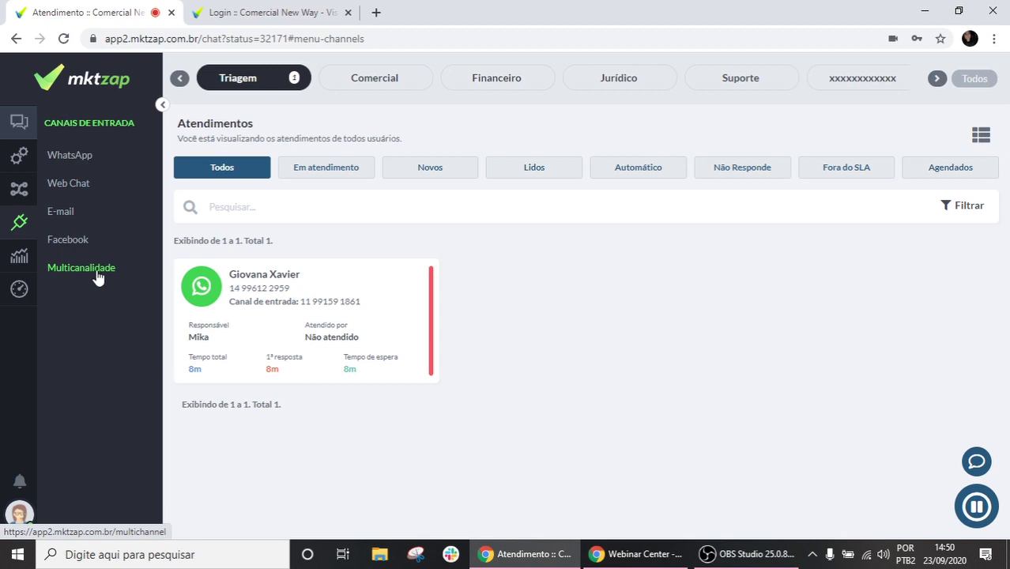
click(19, 124)
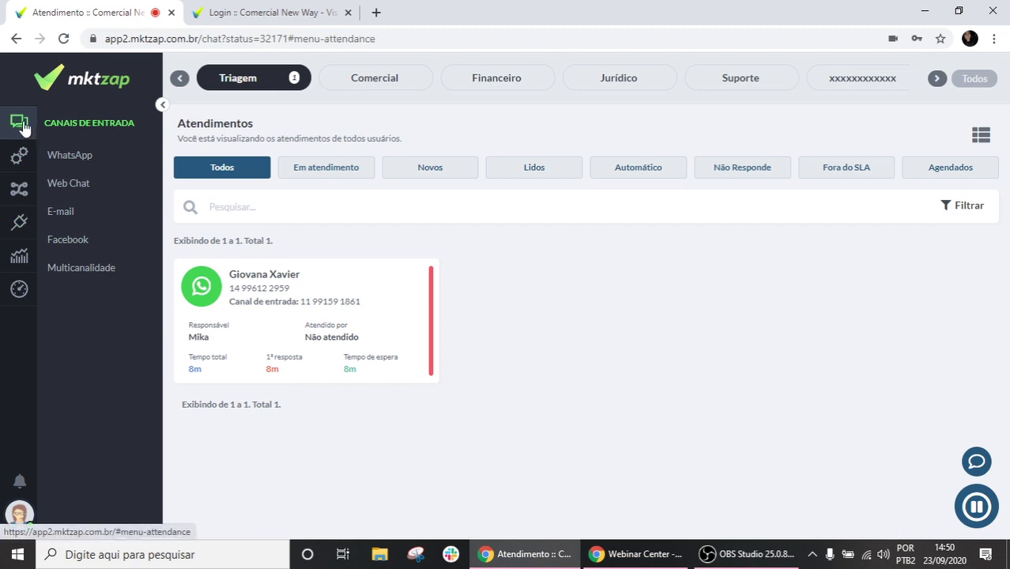
click(19, 231)
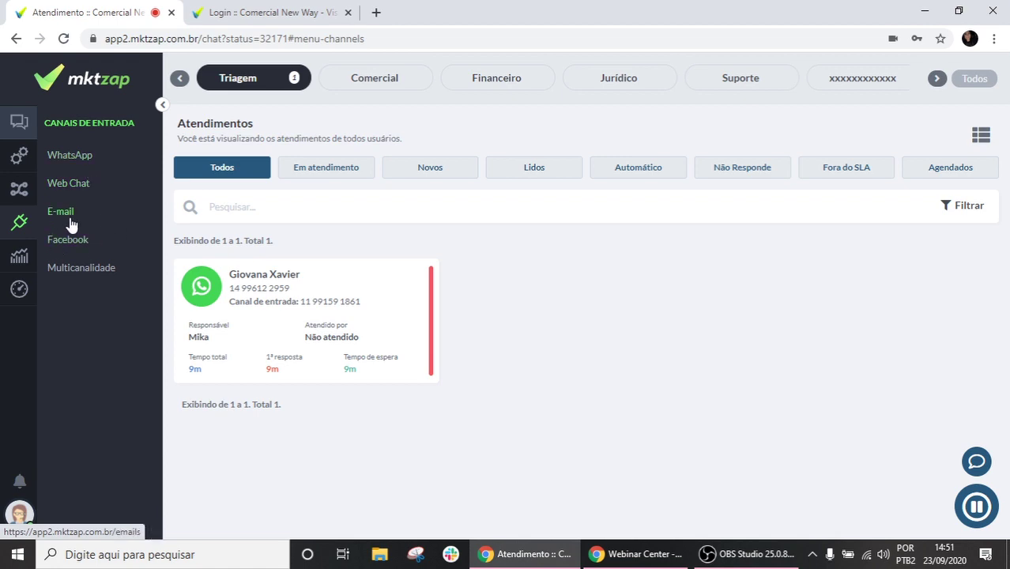
click(331, 342)
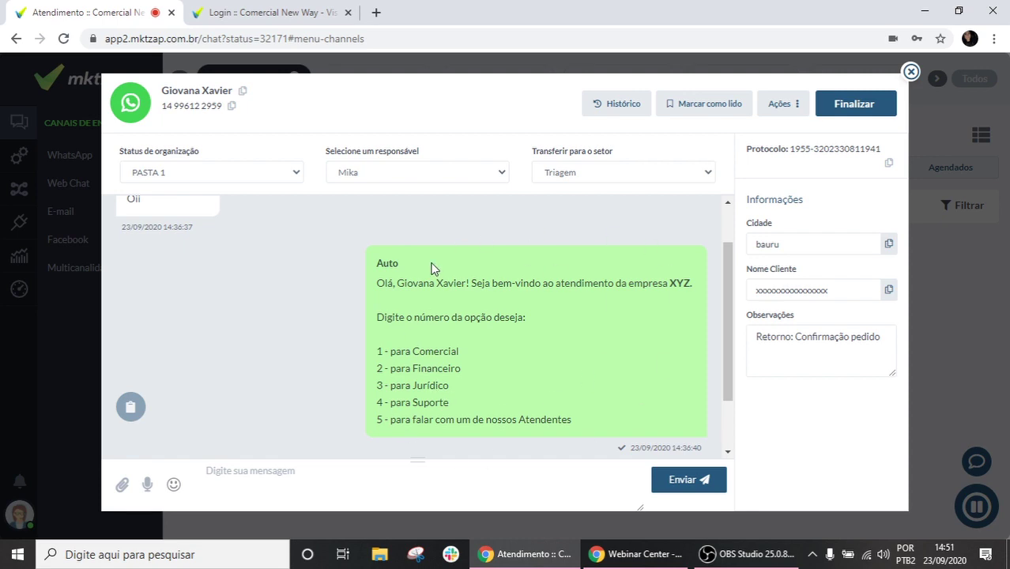
click(911, 71)
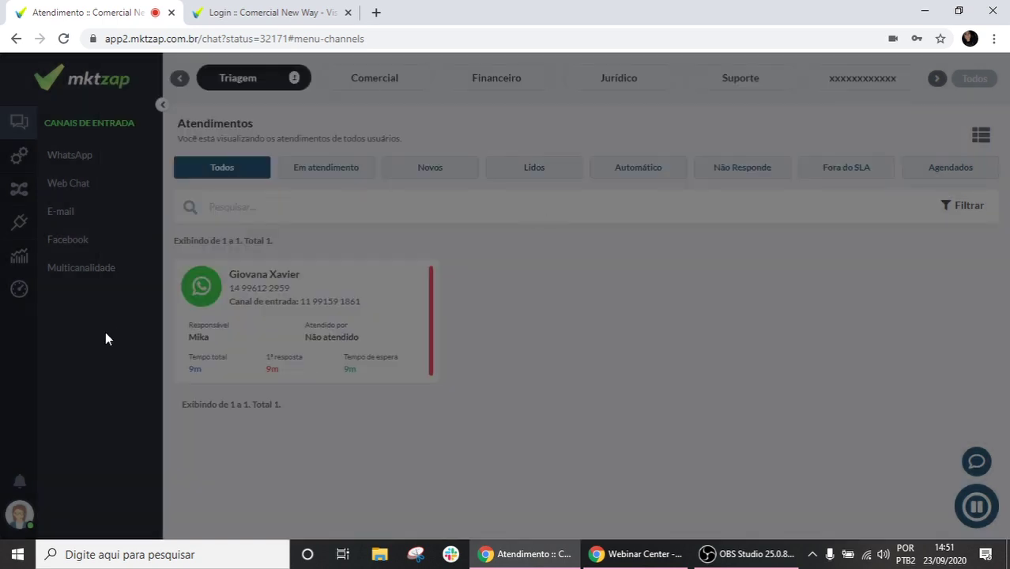
Open the WhatsApp input channel and view the number and name of the registered Treinamento New Way entry
click(66, 162)
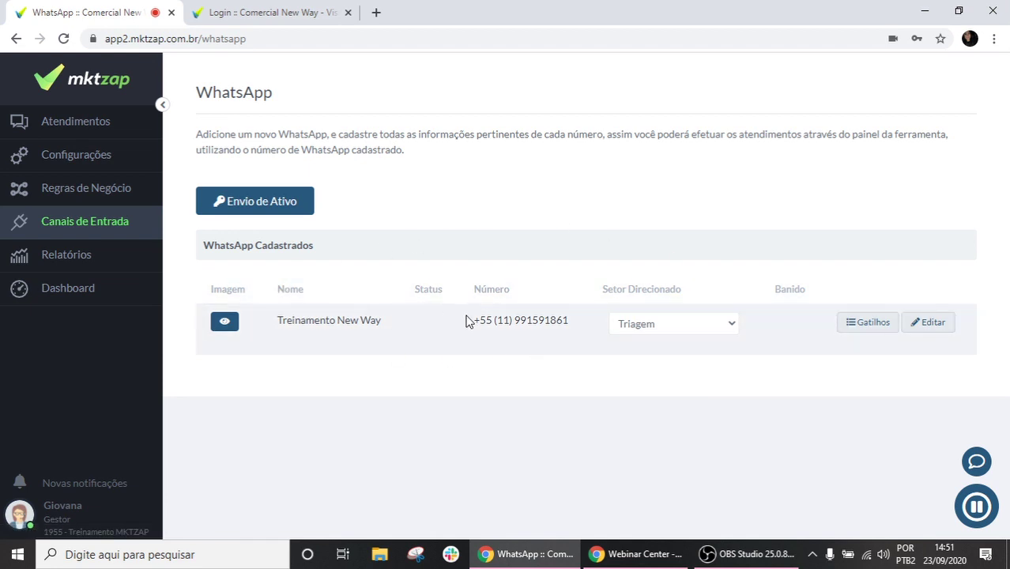
drag(468, 320, 575, 332)
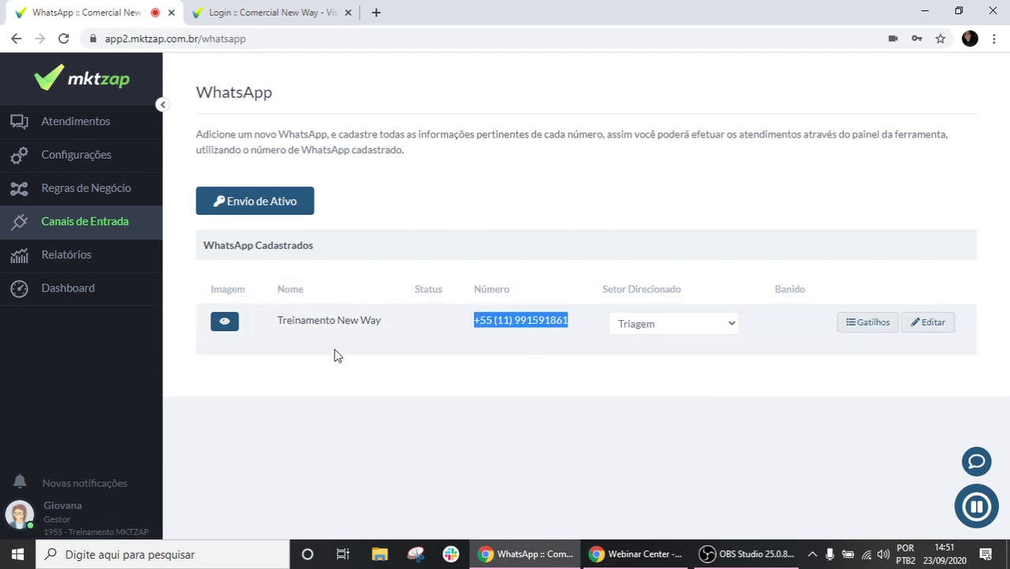
drag(275, 316, 391, 322)
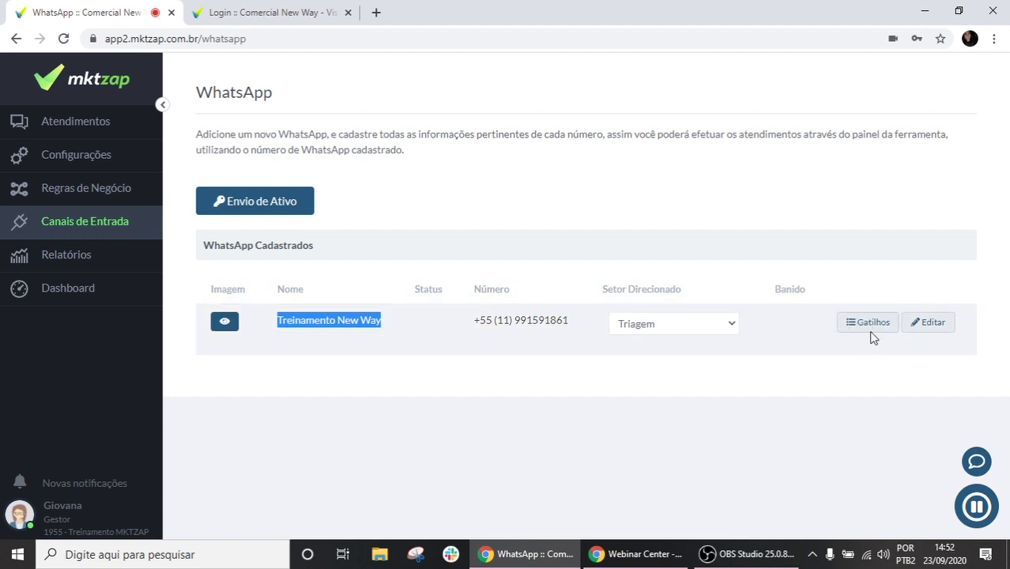
Open the Gatilhos of the Treinamento New Way channel, expand Gatilhos Padrões and view the Mensagem de boas vindas section
click(874, 323)
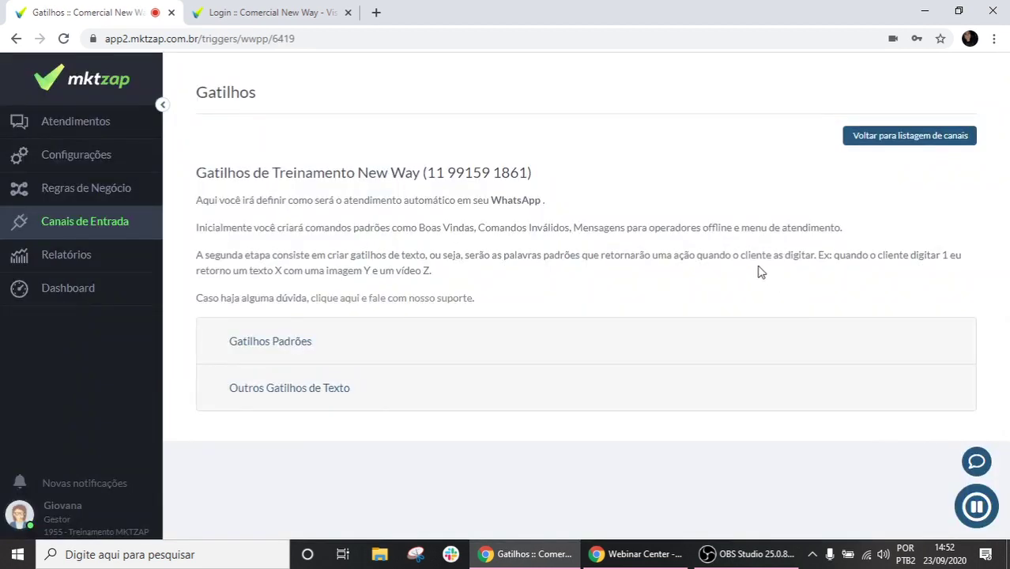
click(261, 342)
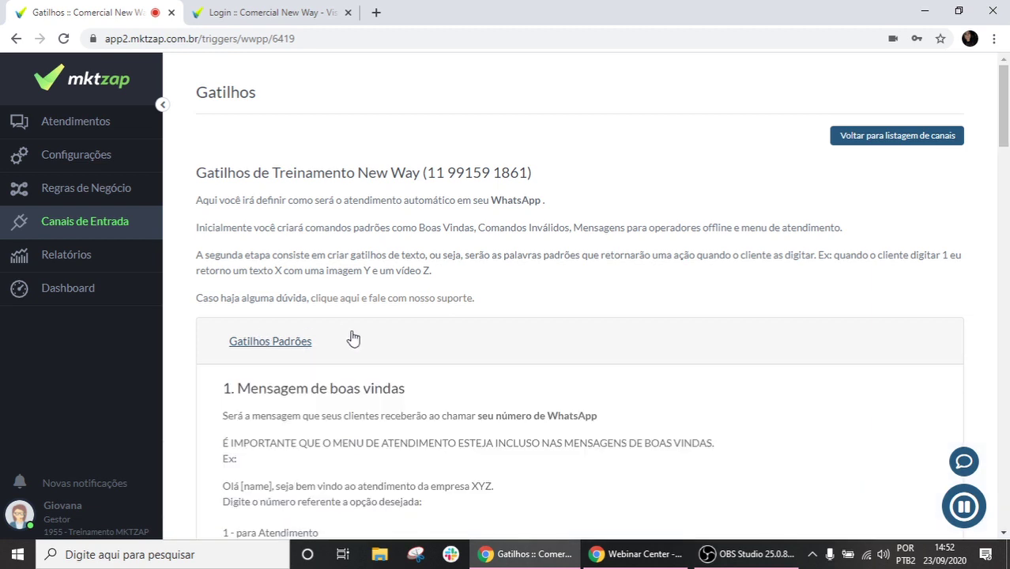
scroll(338, 301, down, 2)
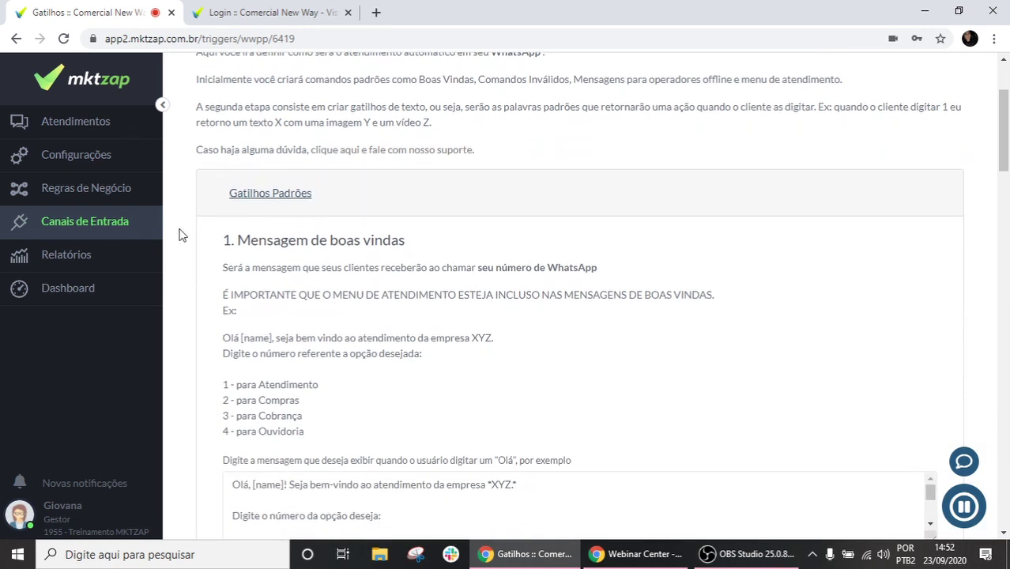
drag(218, 247, 415, 247)
click(421, 243)
scroll(286, 237, down, 1)
scroll(300, 274, down, 1)
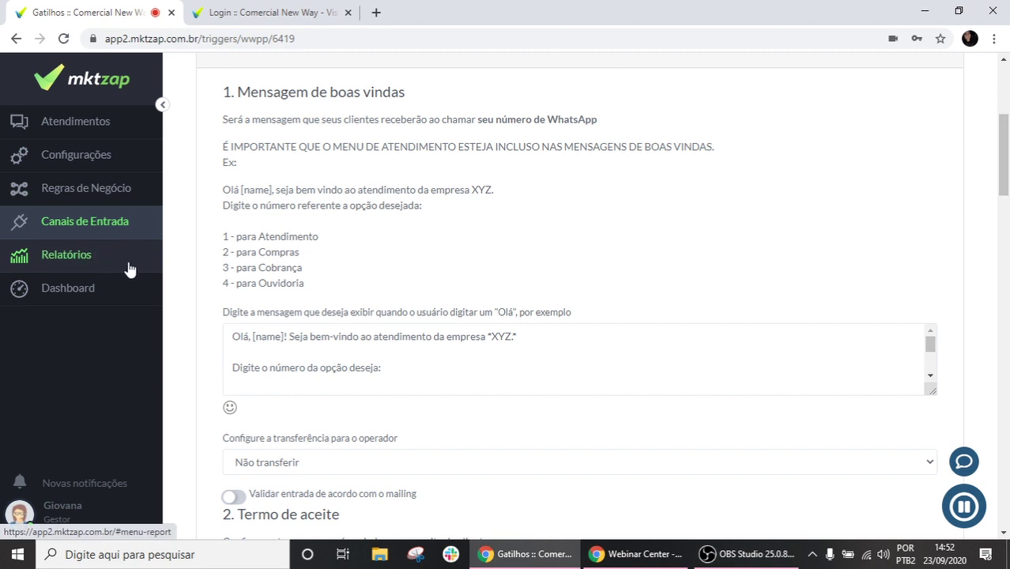
Read through the welcome message text and its option list under Mensagem de boas vindas
scroll(368, 375, down, 2)
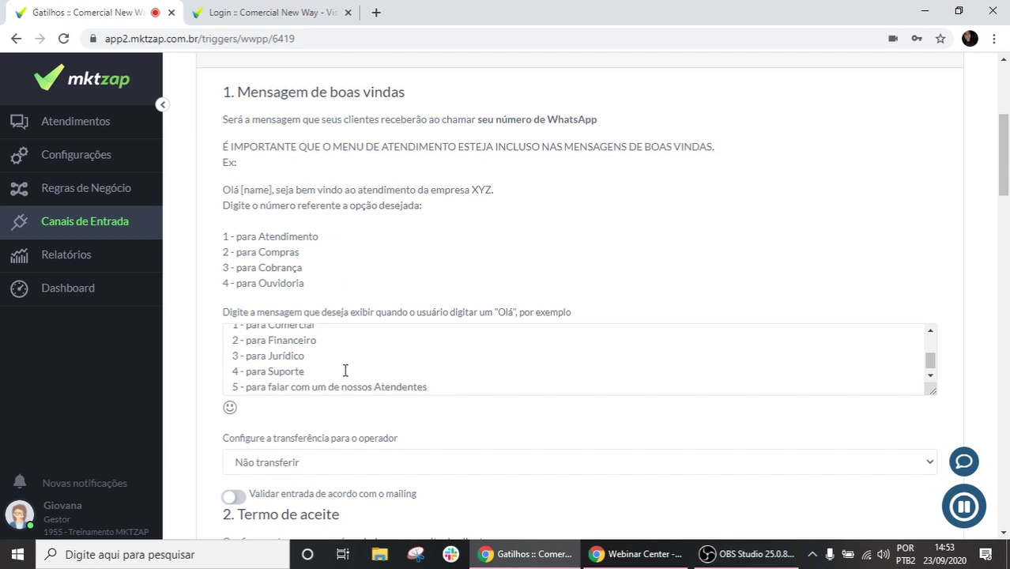
scroll(346, 371, up, 5)
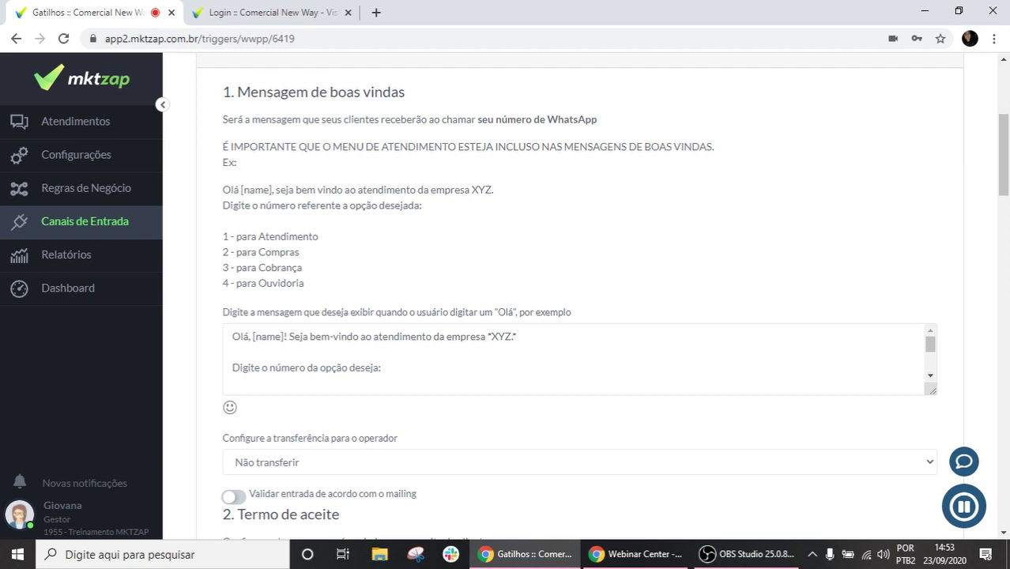
key(alt+Tab)
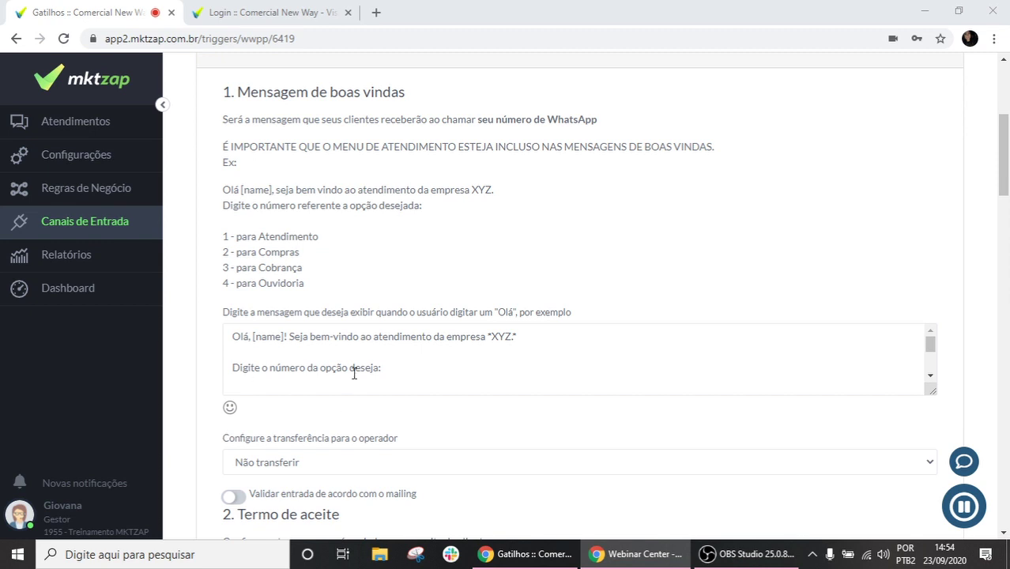
scroll(350, 387, up, 2)
scroll(380, 356, down, 2)
drag(220, 98, 446, 85)
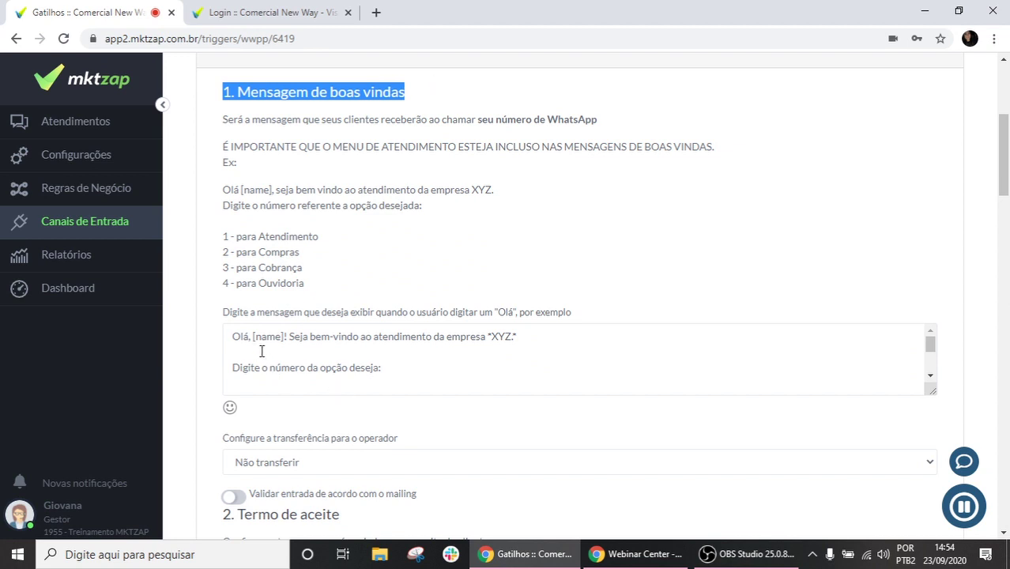
Highlight the [name] placeholder in the greeting line of the welcome message, and clear the selection
key(alt+Tab)
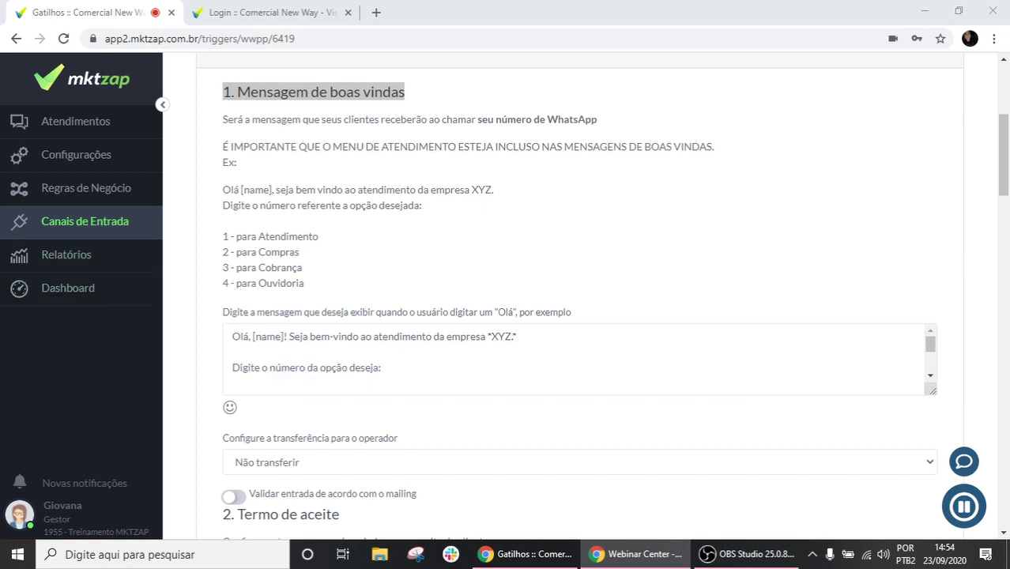
click(253, 338)
drag(253, 340, 284, 336)
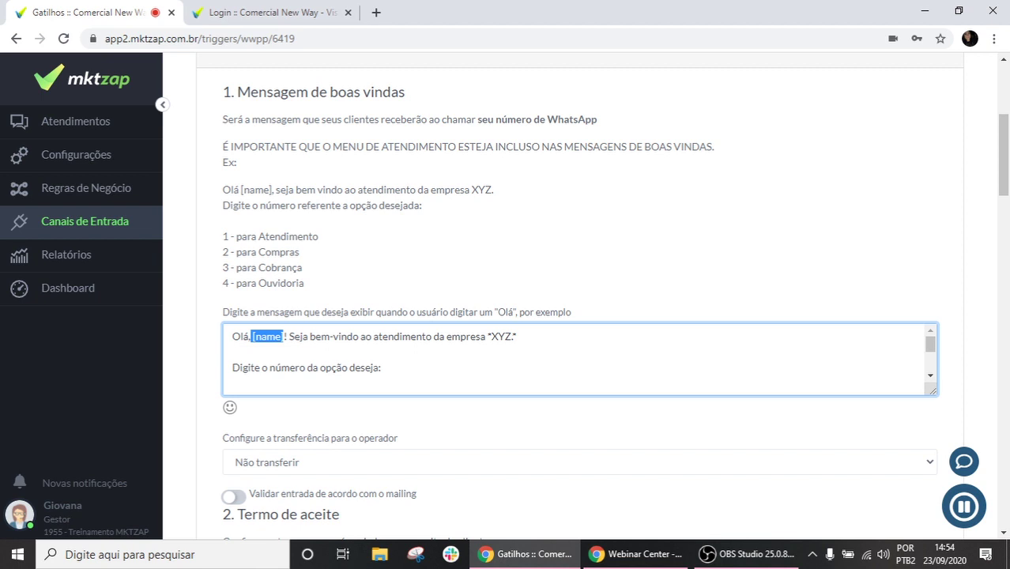
click(307, 355)
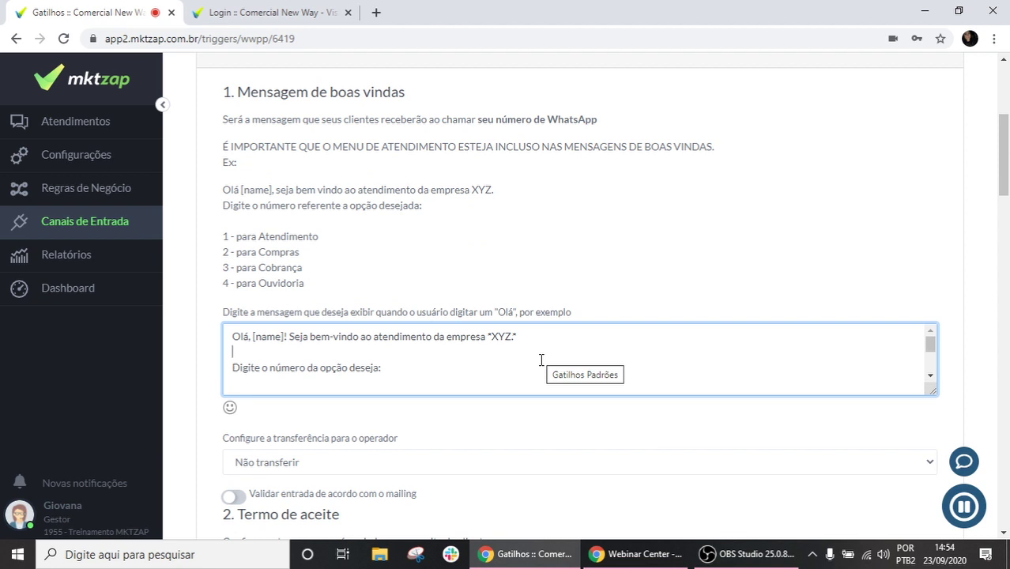
Examine the numbered sector options in the welcome message, highlighting the "3 - para Jurídico" line
scroll(326, 353, down, 1)
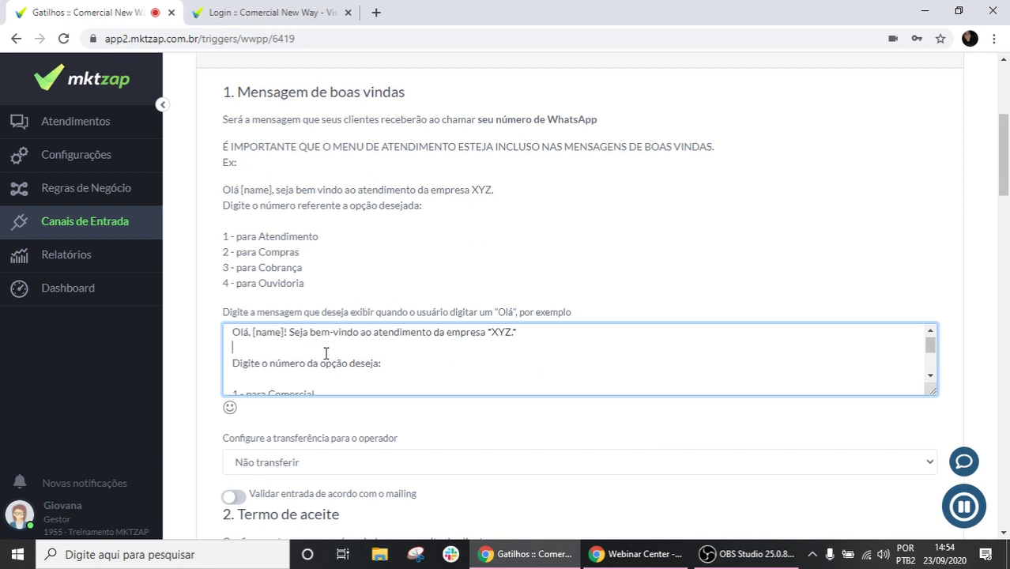
scroll(326, 353, down, 1)
scroll(338, 357, up, 1)
scroll(249, 358, down, 1)
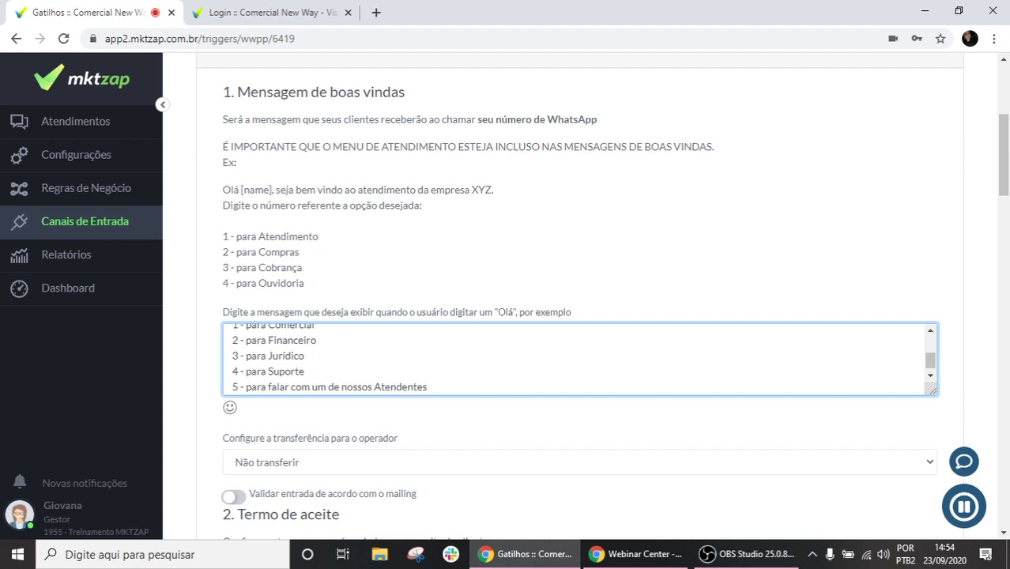
drag(308, 356, 226, 354)
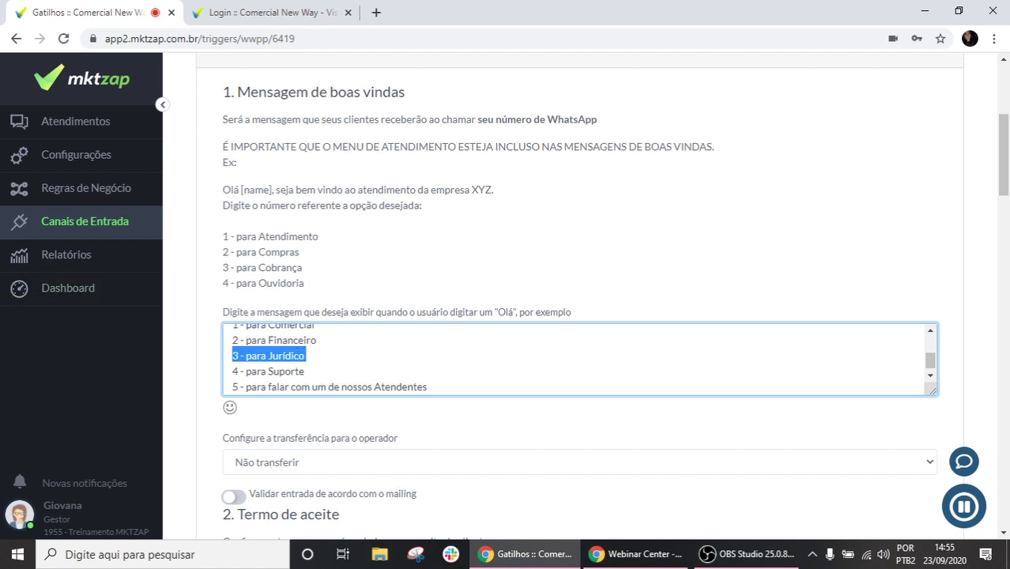
scroll(322, 367, down, 2)
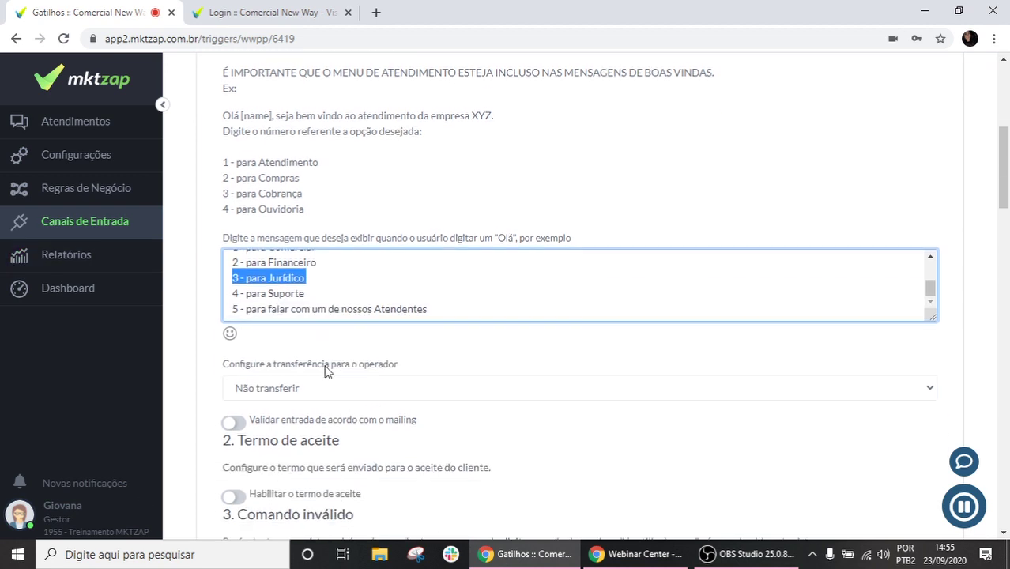
scroll(308, 310, up, 3)
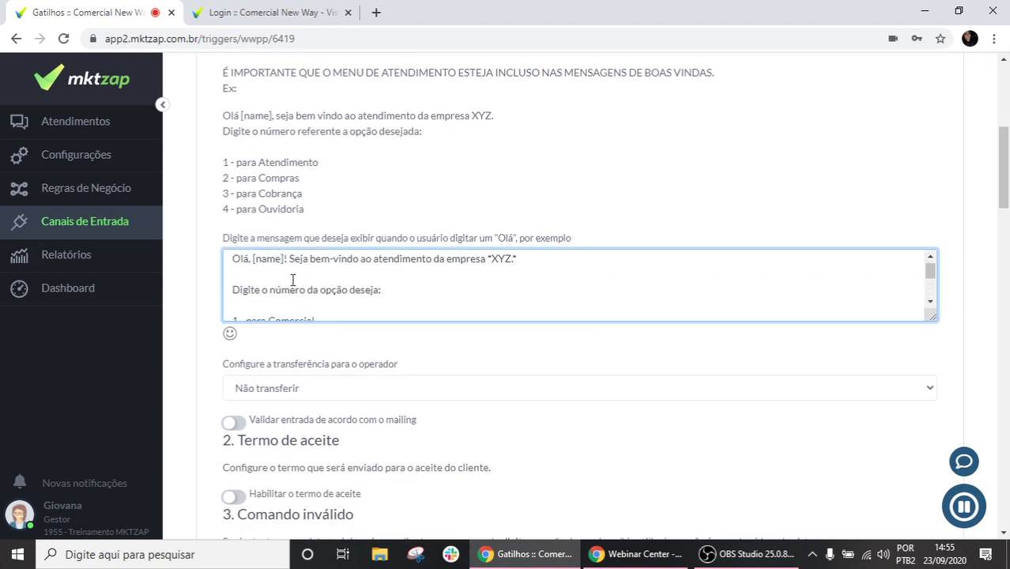
scroll(292, 280, down, 3)
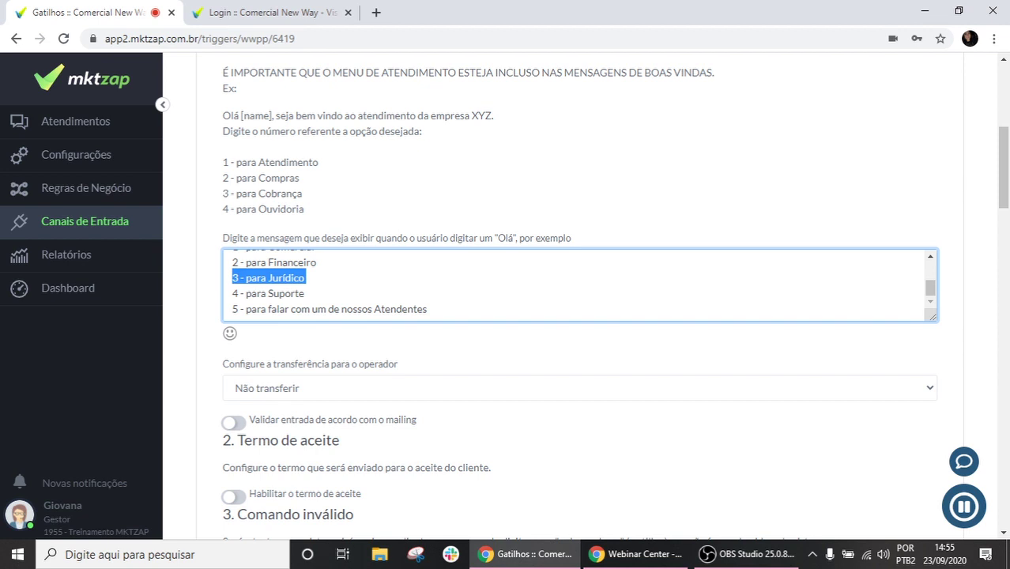
scroll(289, 318, up, 2)
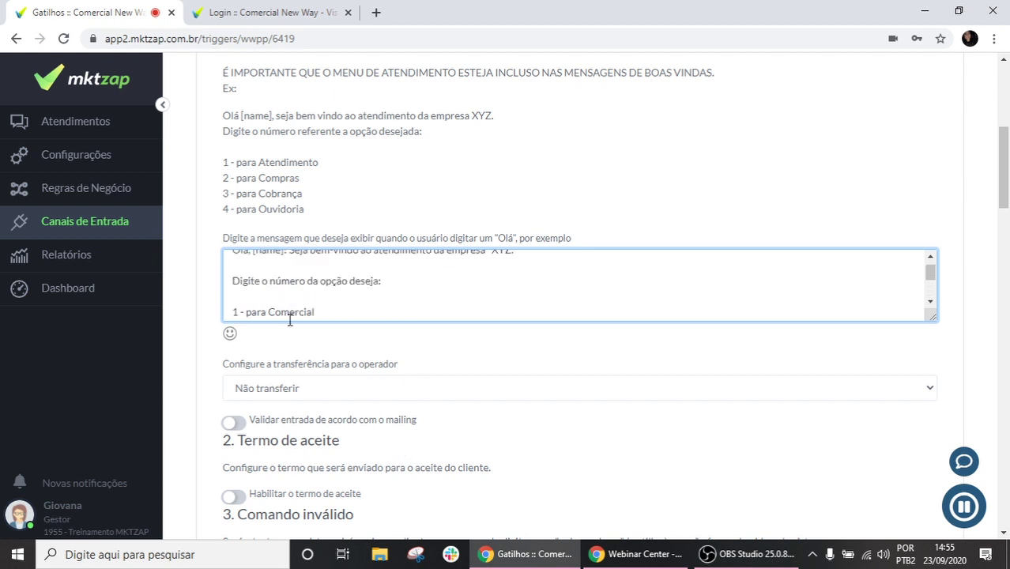
scroll(284, 301, down, 2)
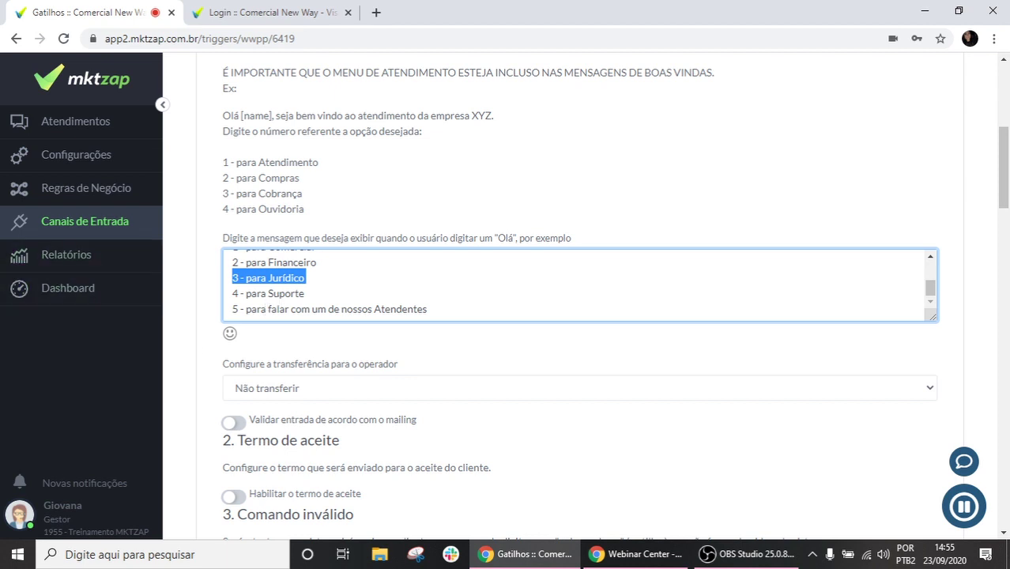
scroll(373, 493, up, 2)
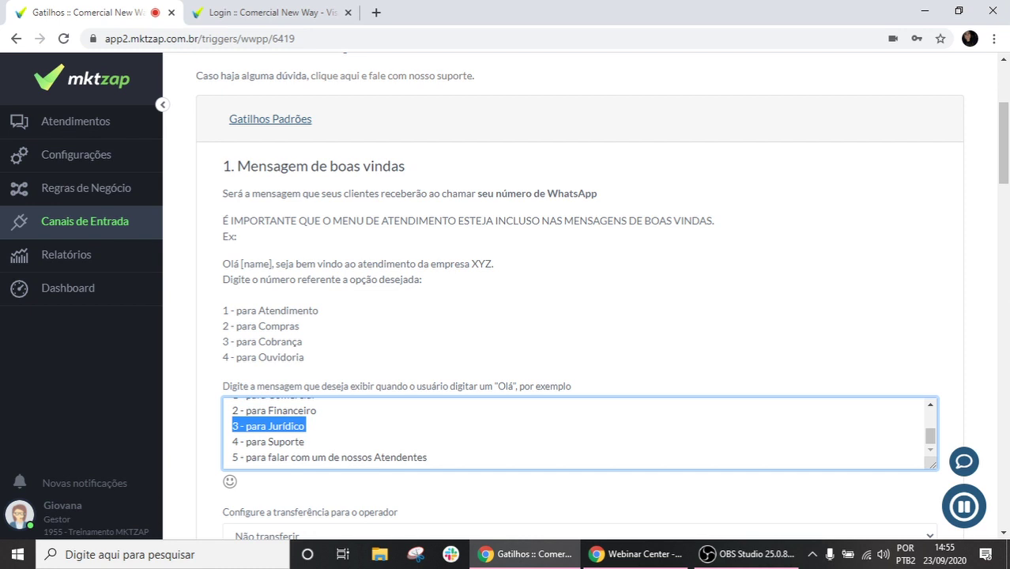
scroll(347, 440, down, 1)
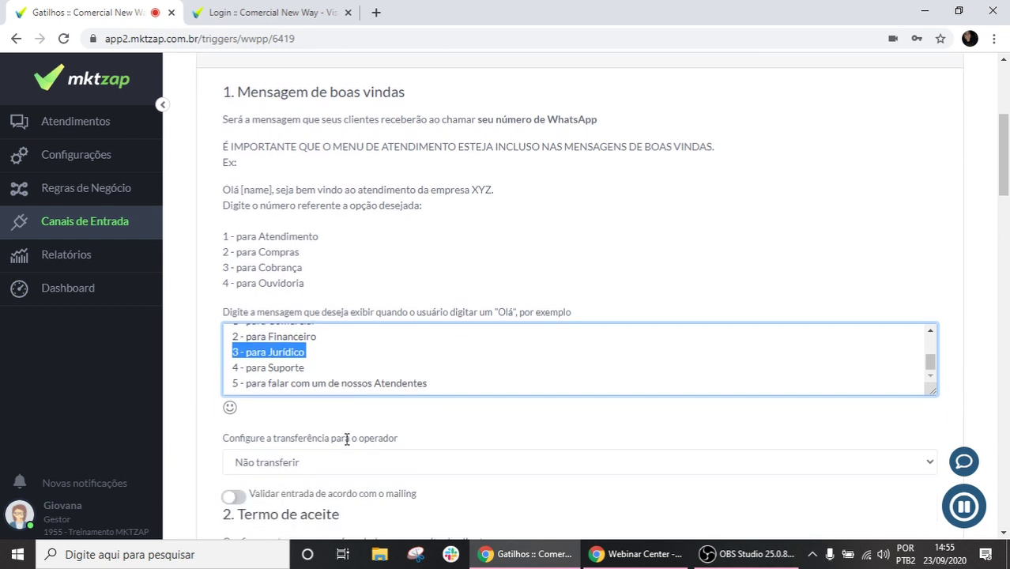
Review the whole welcome message again and highlight its opening greeting line for the company XYZ
scroll(339, 370, up, 5)
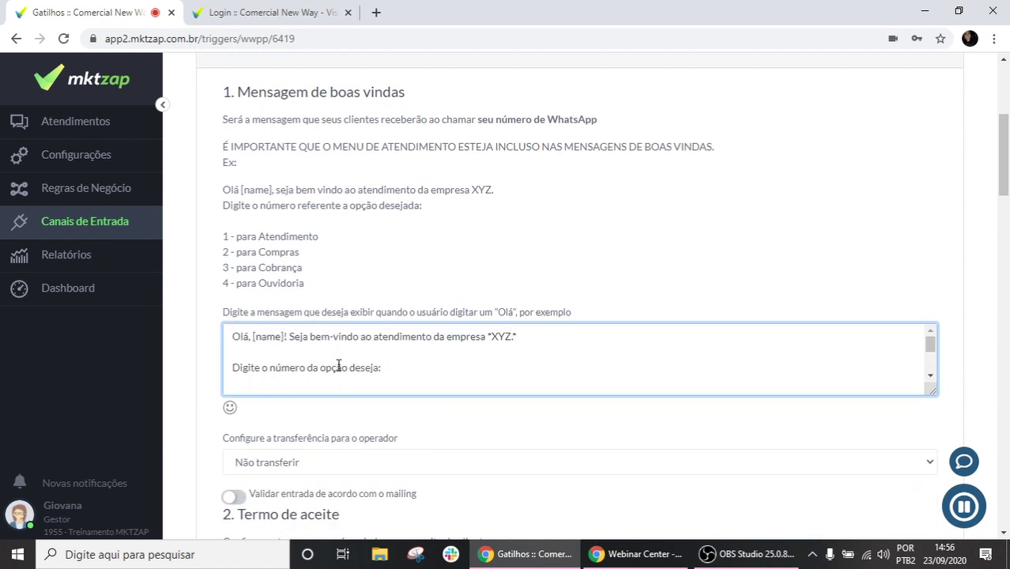
scroll(338, 364, down, 2)
triple_click(330, 354)
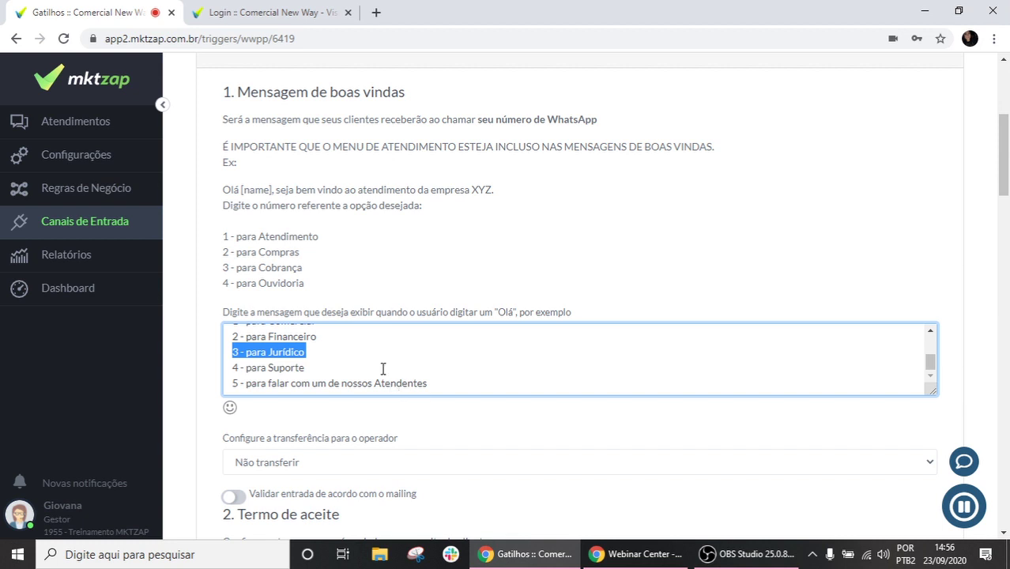
scroll(383, 369, down, 2)
scroll(317, 237, up, 3)
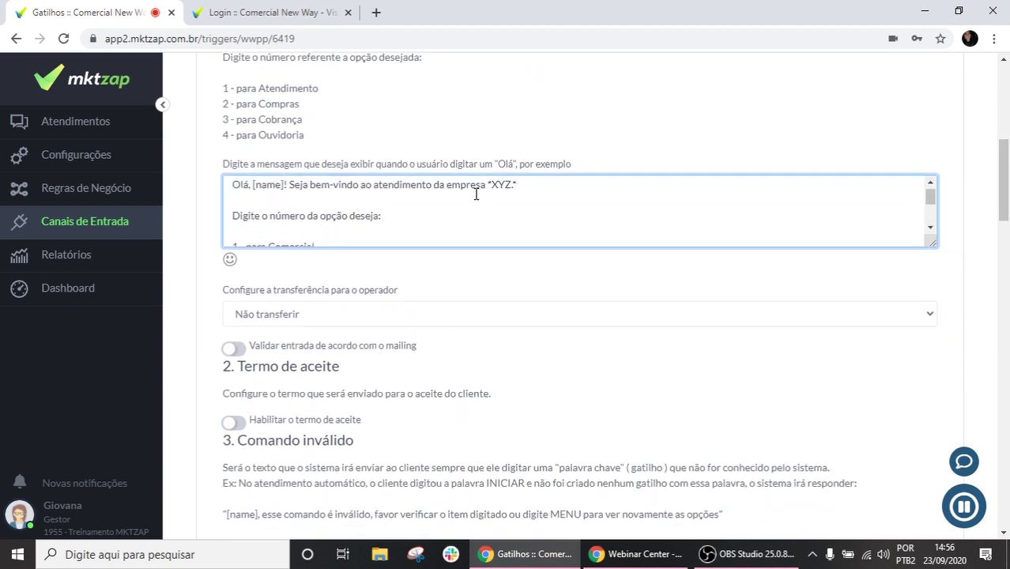
scroll(473, 192, down, 3)
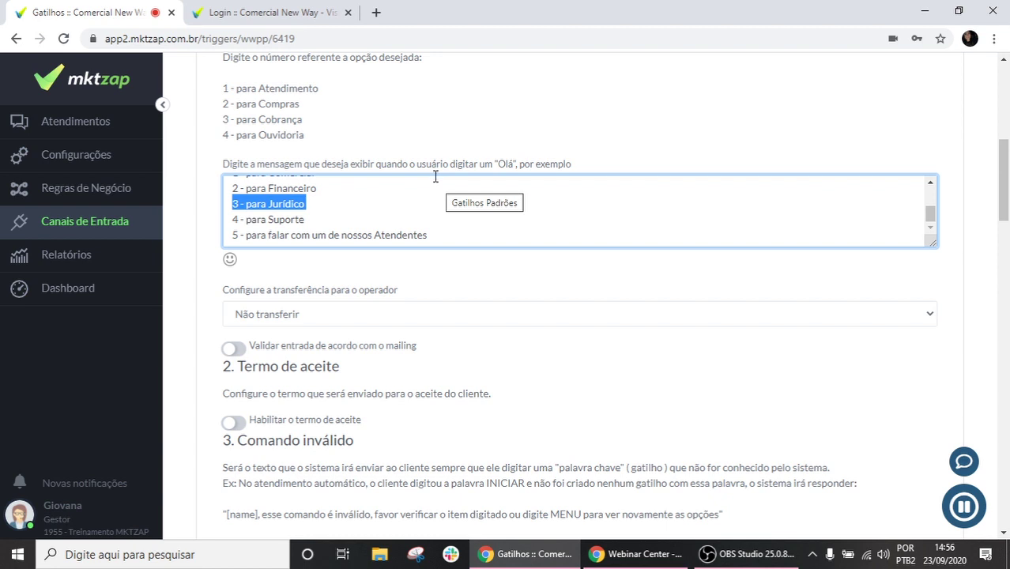
scroll(412, 192, up, 3)
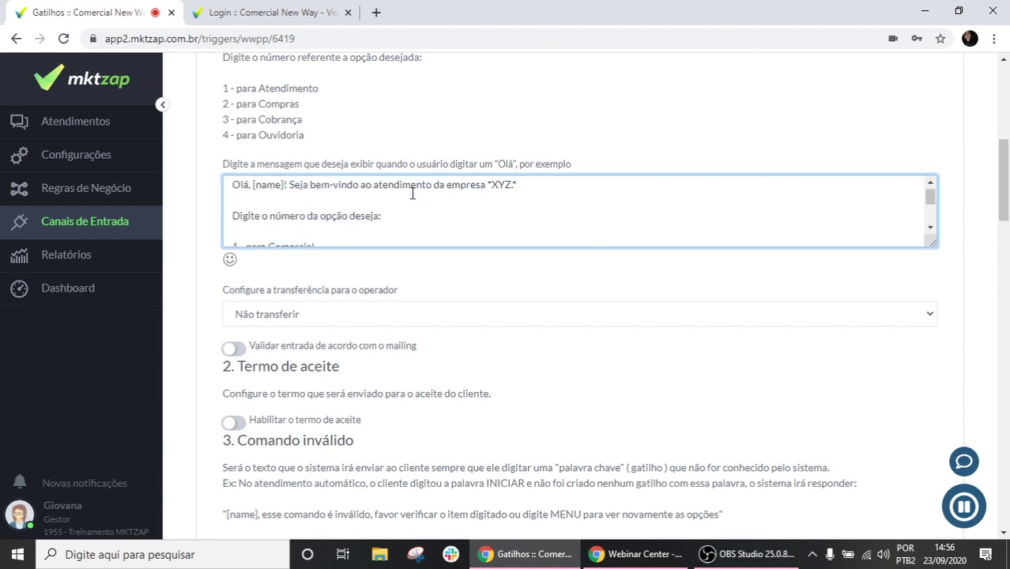
drag(525, 188, 216, 194)
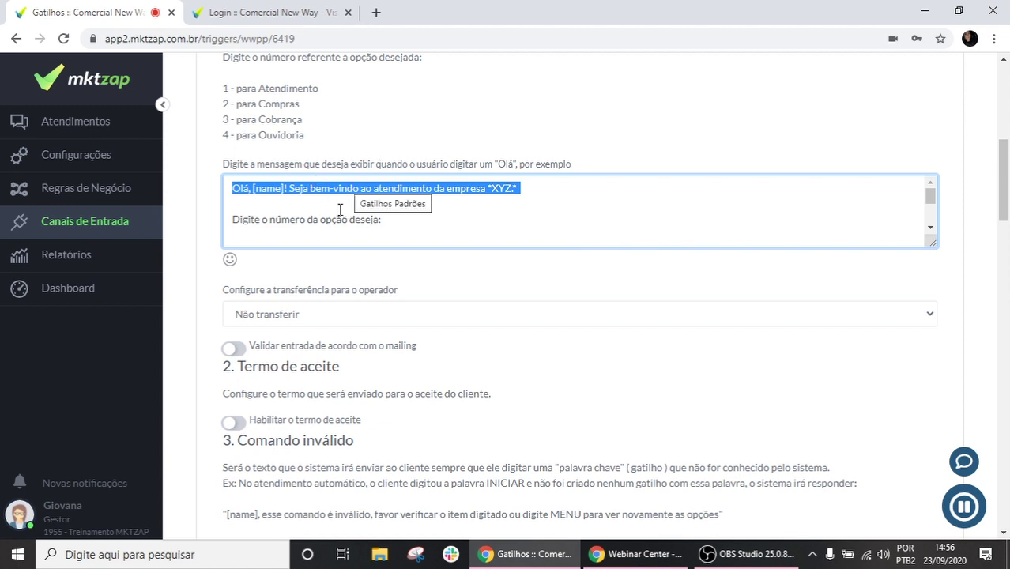
Try Transferir with Triagem as the welcome message's Setor de transferência, and return the operator transfer to Não transferir
drag(224, 295, 404, 301)
scroll(316, 198, down, 1)
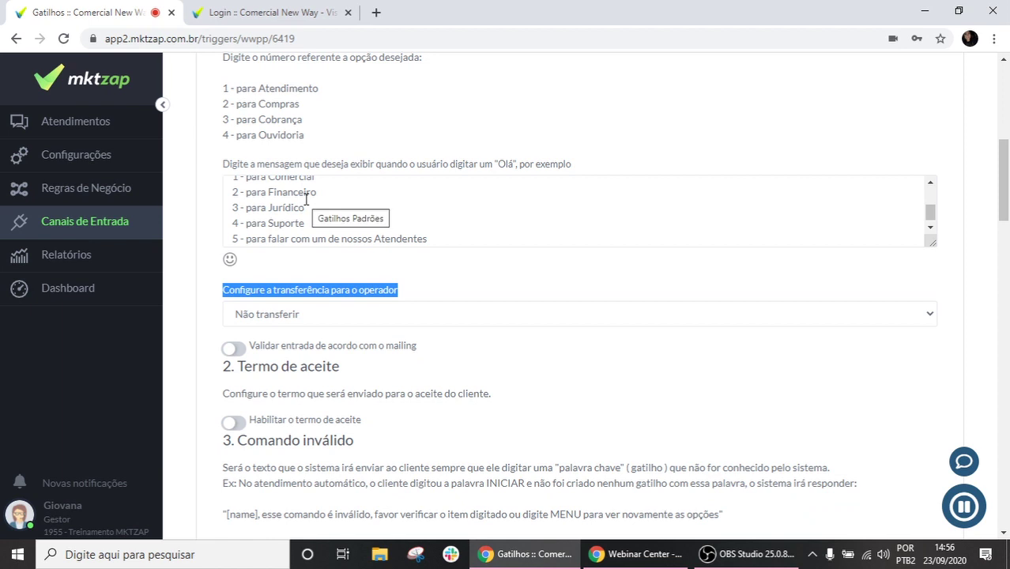
click(282, 317)
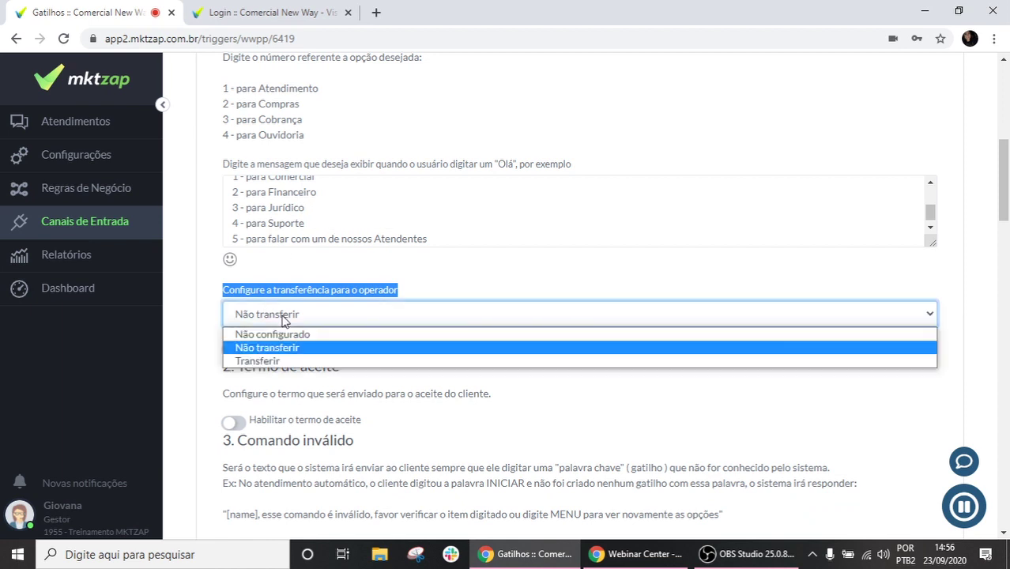
click(269, 362)
click(211, 321)
click(255, 374)
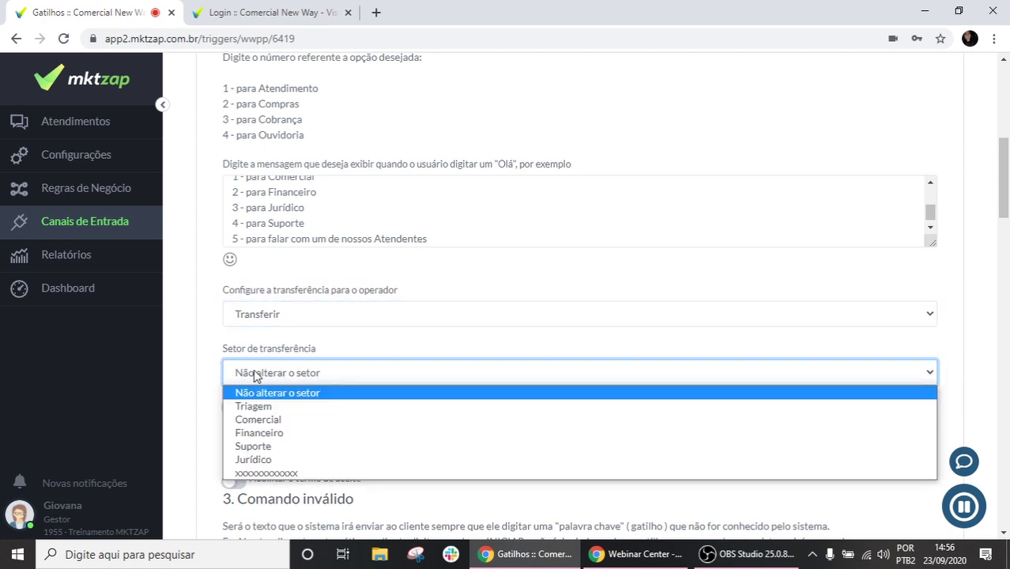
click(257, 407)
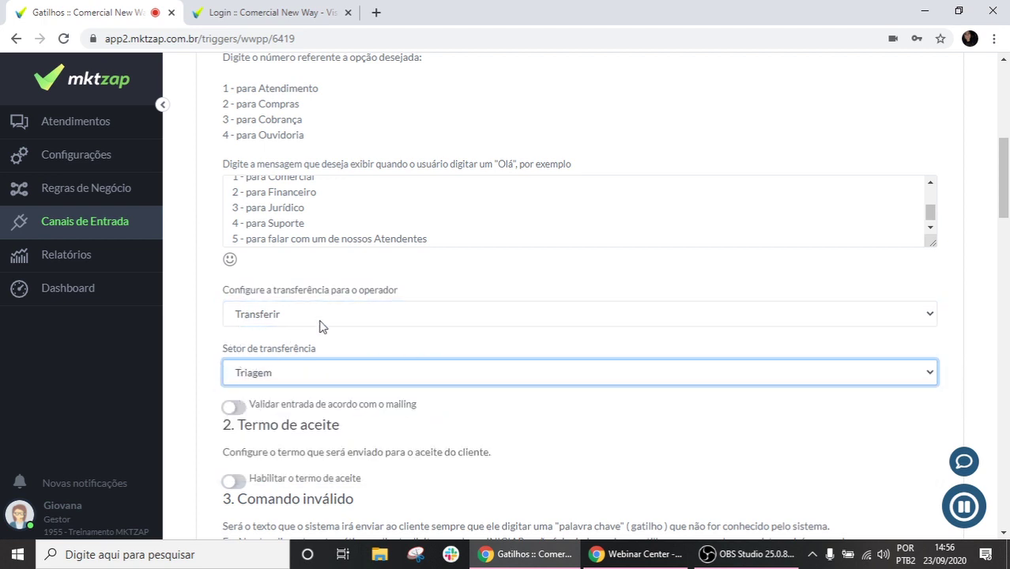
click(294, 317)
click(271, 348)
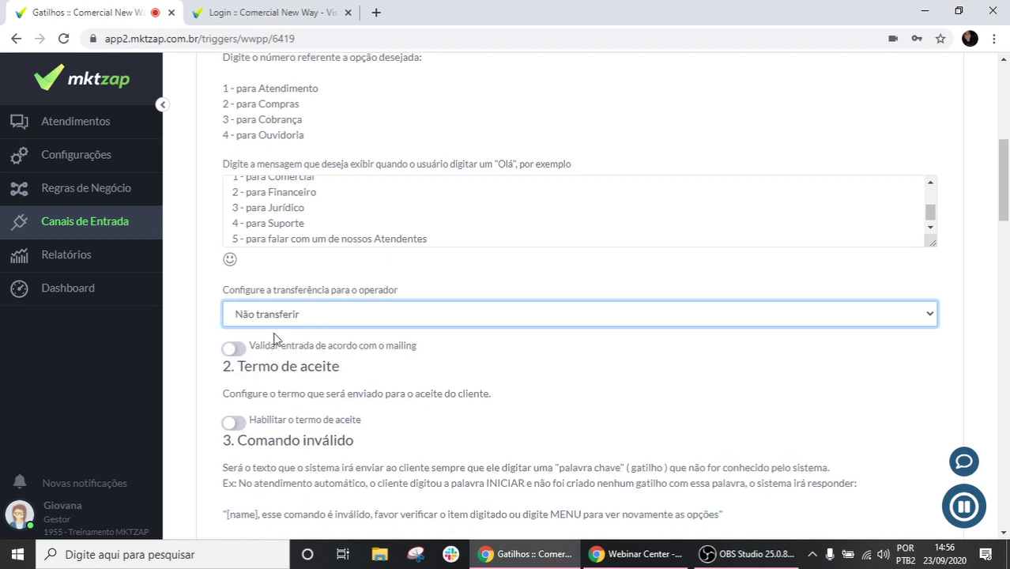
Re-examine the welcome message's sector options, highlighting the "2 - para Financeiro" line, and return to its opening greeting
click(219, 281)
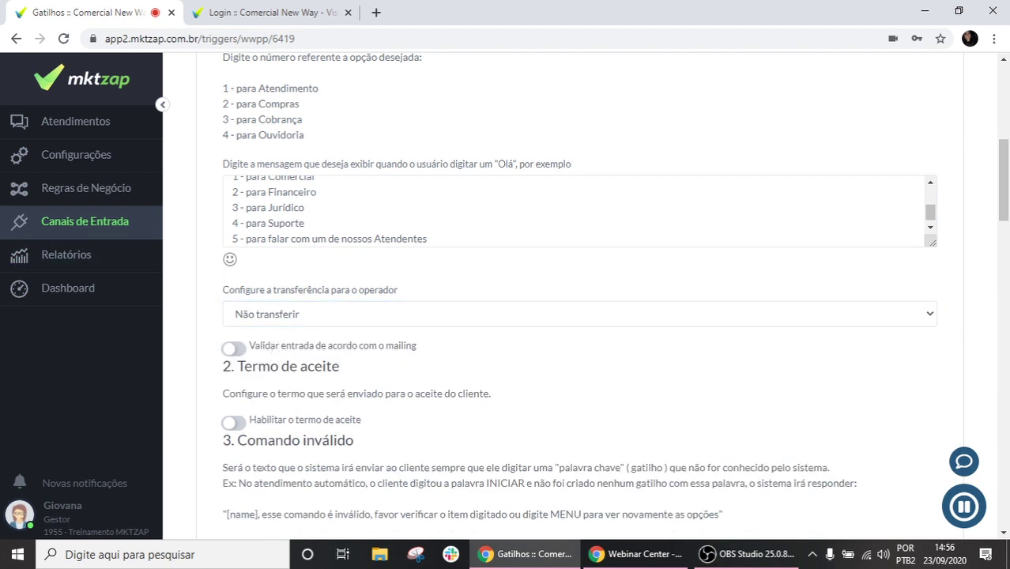
scroll(296, 225, up, 3)
scroll(298, 222, down, 3)
click(305, 207)
drag(313, 196, 222, 192)
click(275, 212)
scroll(295, 191, down, 1)
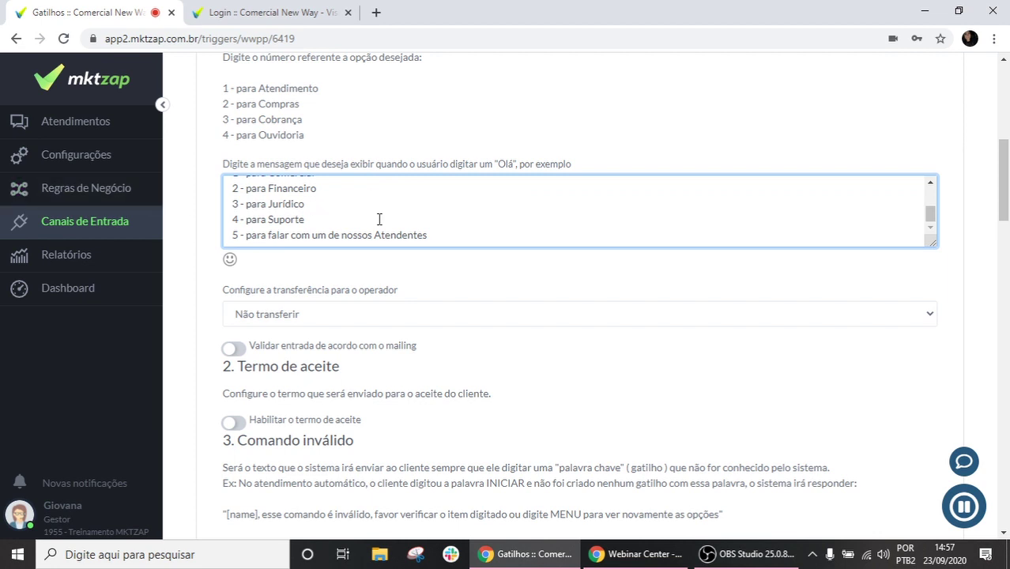
scroll(365, 192, up, 2)
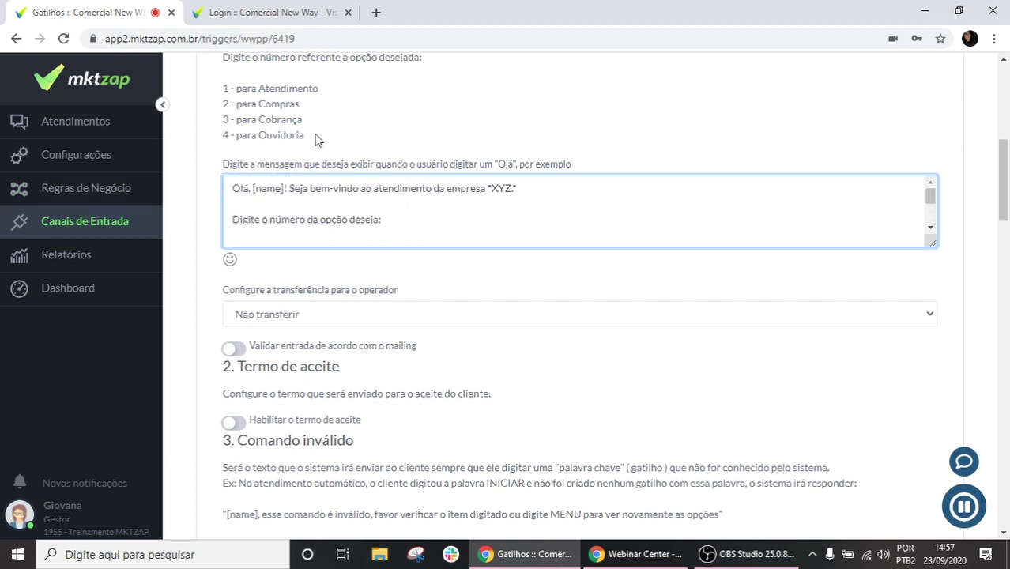
scroll(315, 140, up, 2)
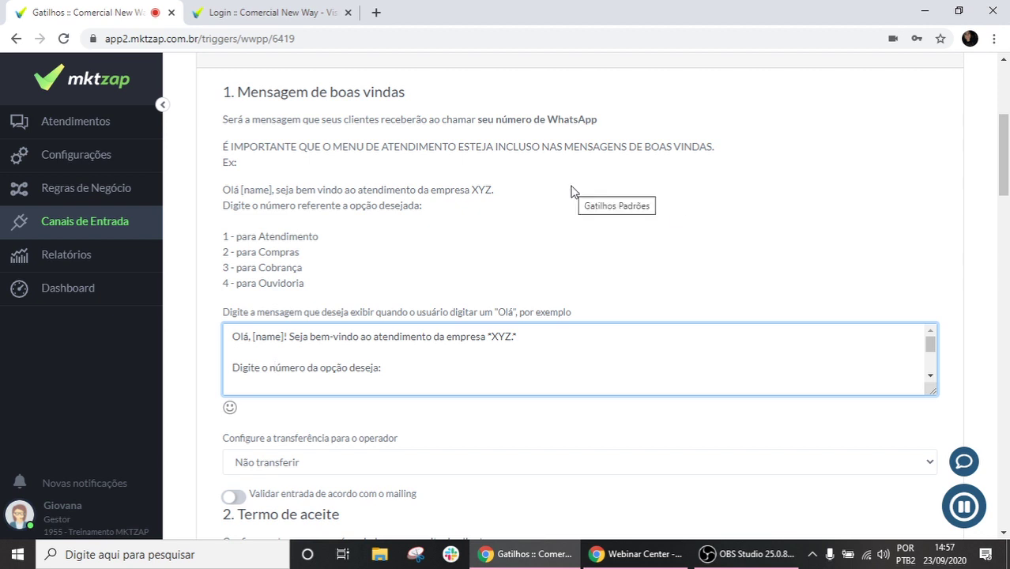
Move on to the acceptance term section and highlight its heading "2. Termo de aceite"
scroll(574, 193, down, 3)
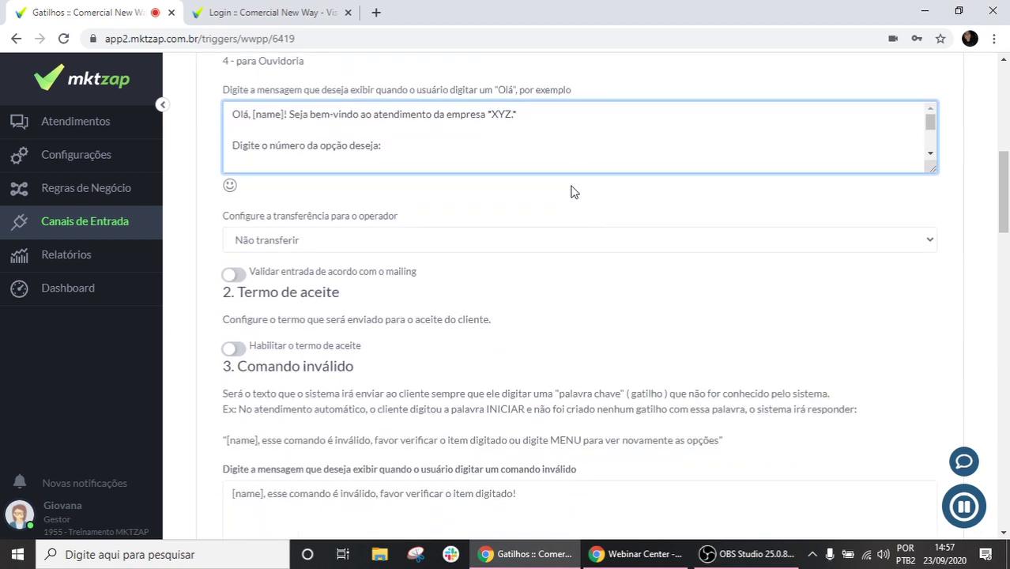
scroll(572, 192, down, 1)
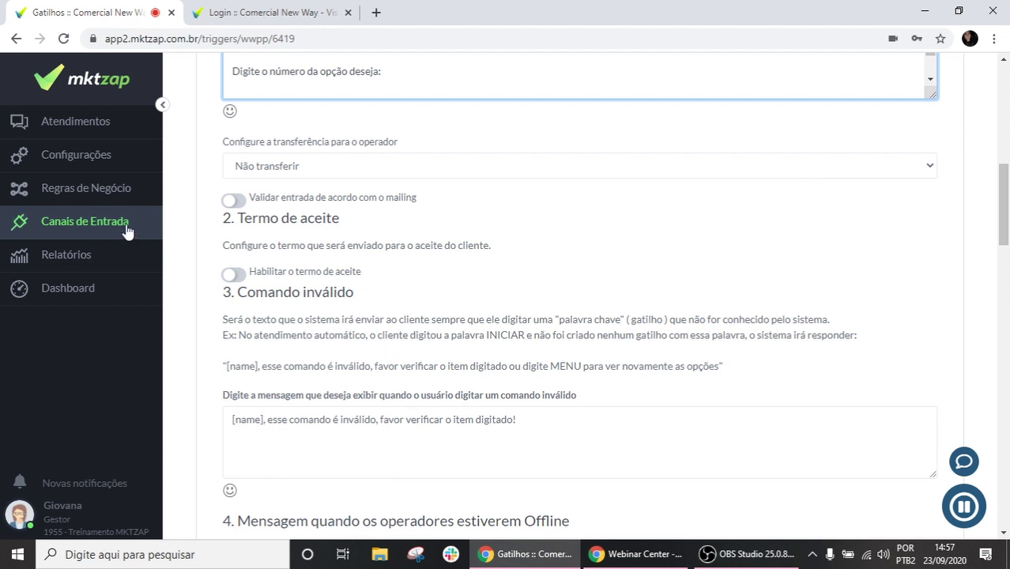
drag(219, 219, 346, 223)
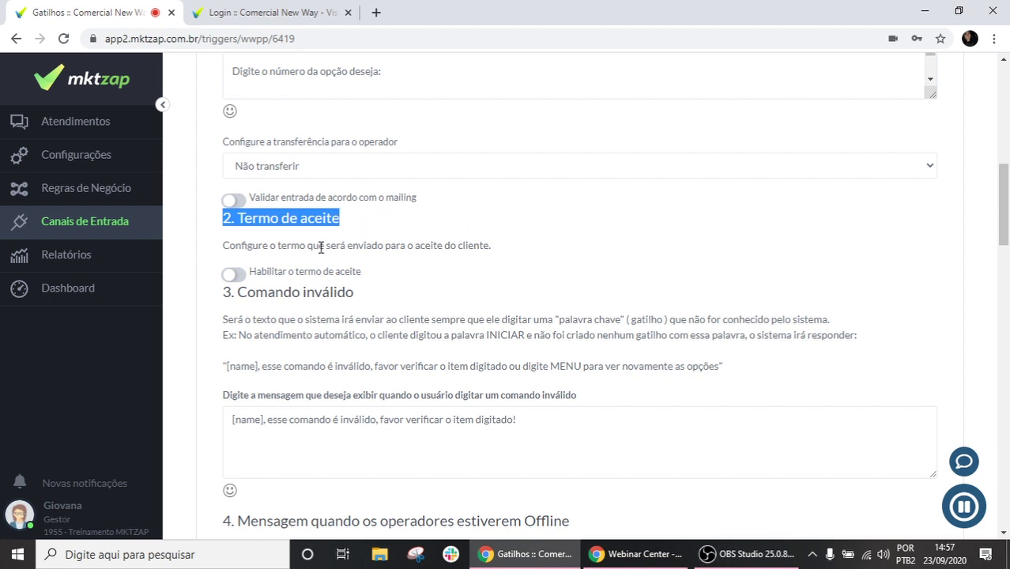
Highlight the "3. Comando inválido" heading and the message text configured for invalid commands
scroll(318, 239, down, 3)
scroll(315, 237, up, 1)
drag(222, 144, 413, 147)
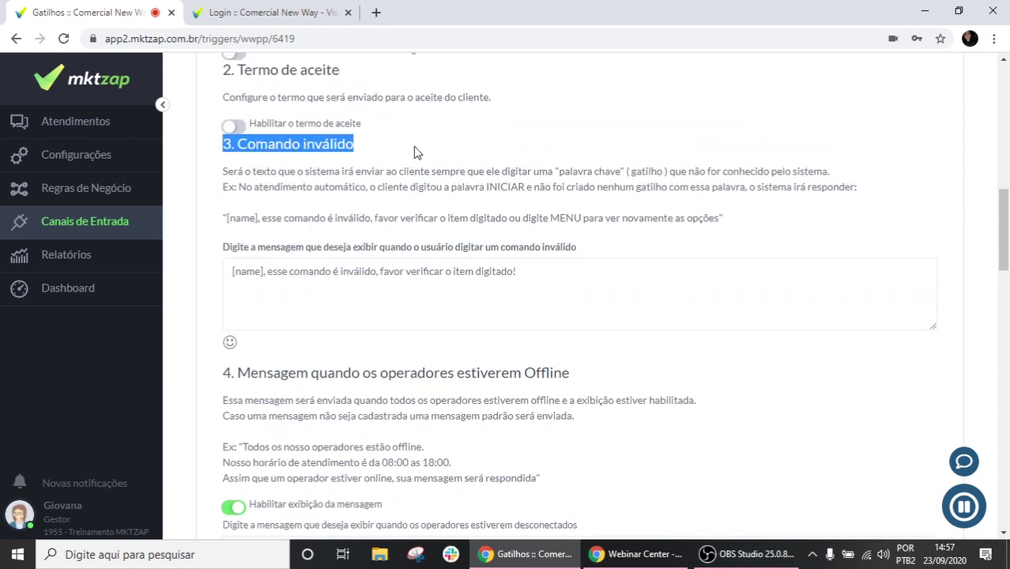
click(415, 151)
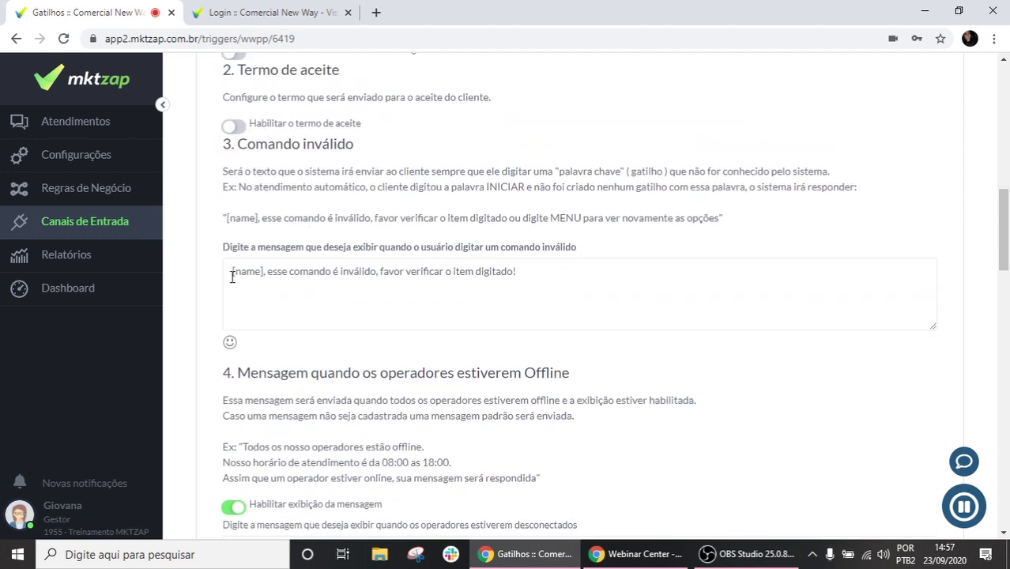
drag(232, 273, 549, 295)
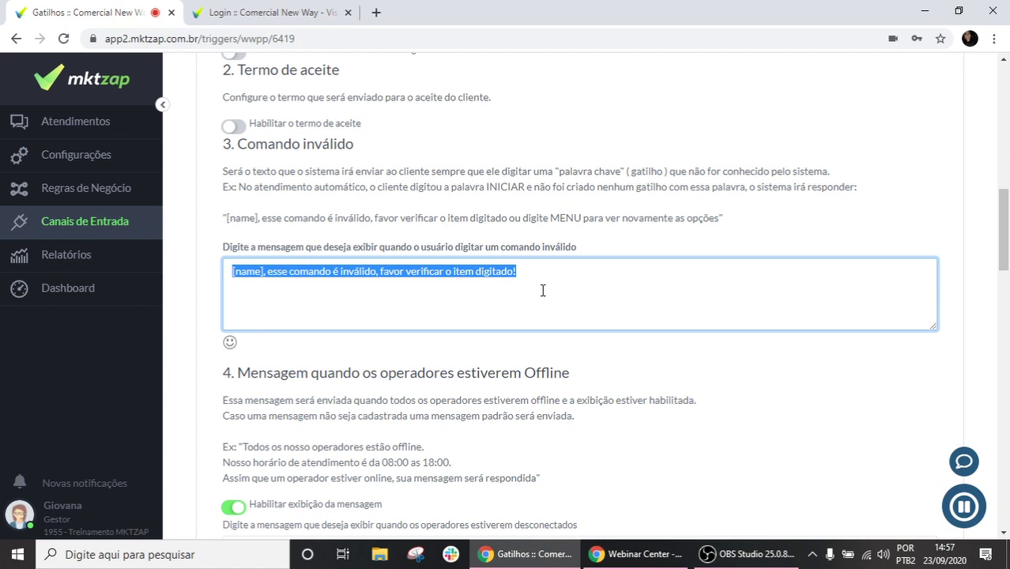
Go back to the welcome message and highlight its numbered sector options, from Comercial through option 5
scroll(543, 290, up, 4)
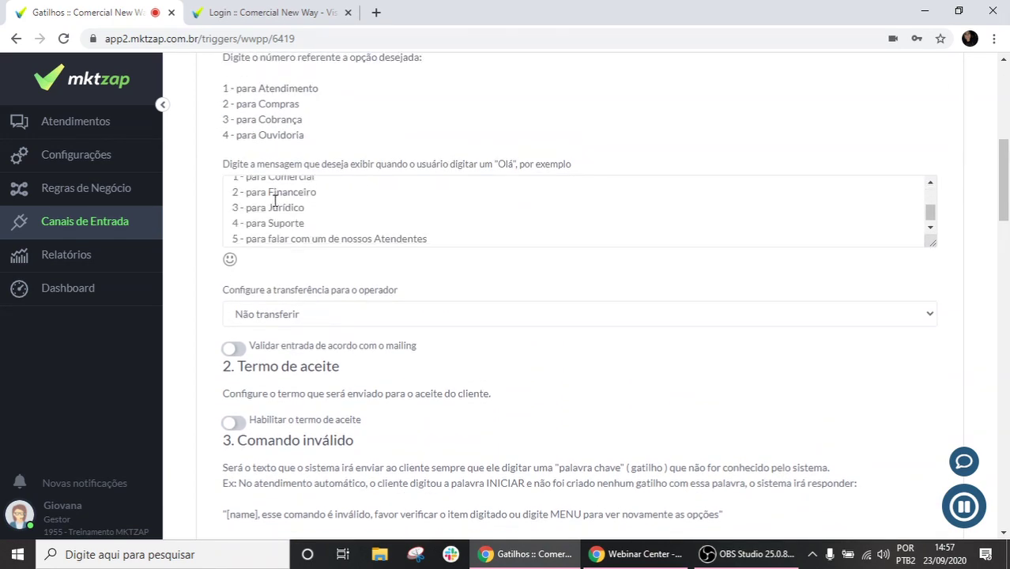
drag(233, 180, 338, 264)
scroll(348, 284, down, 2)
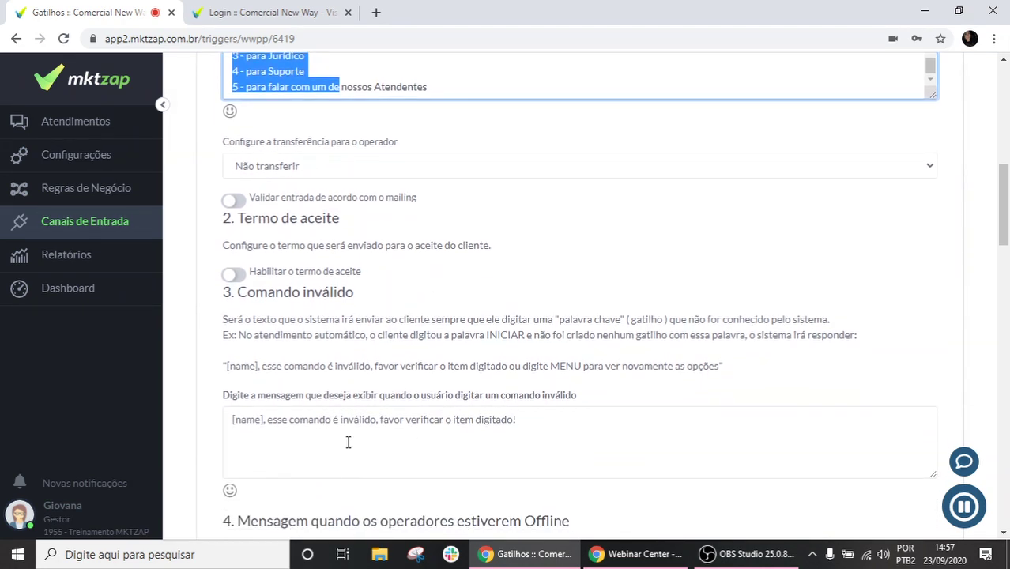
Highlight the invalid-command reply text again and clear the selection
click(523, 423)
drag(523, 423, 261, 415)
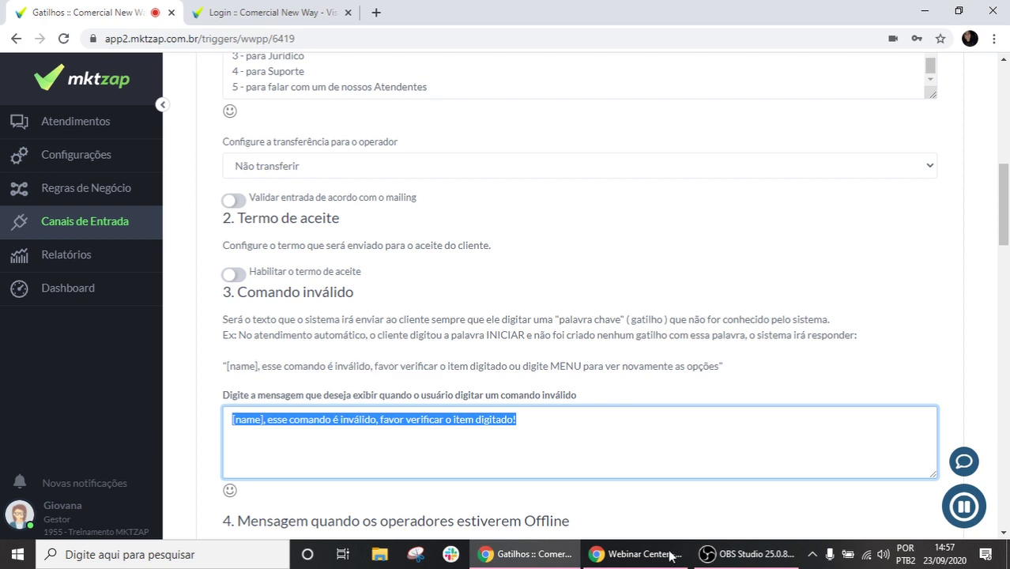
click(649, 436)
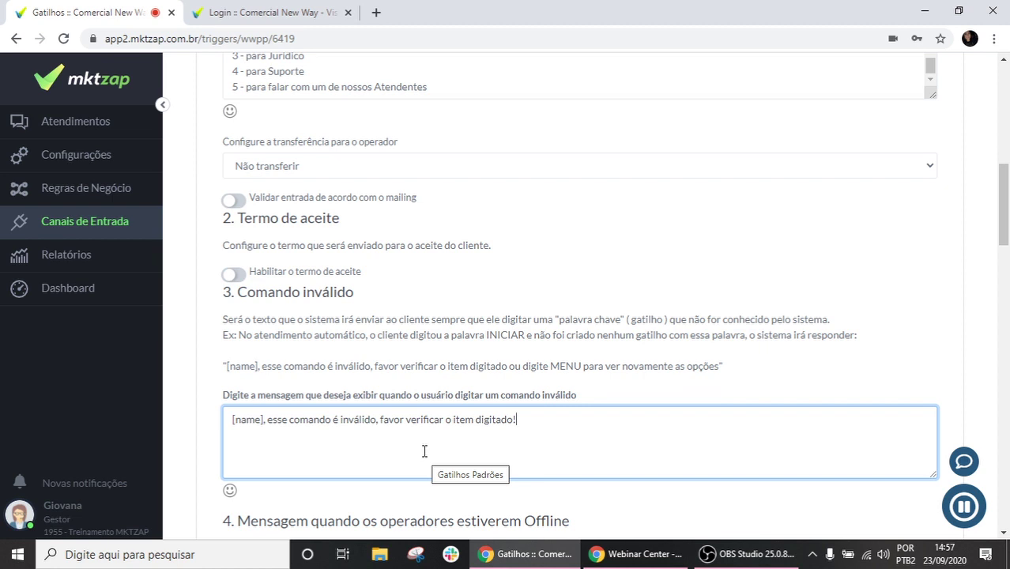
scroll(424, 440, down, 1)
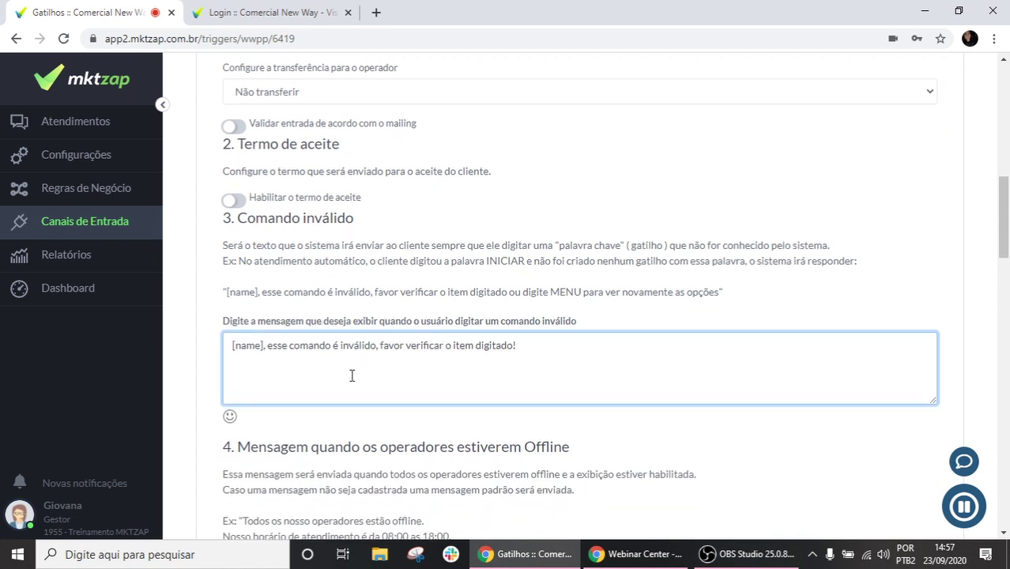
scroll(331, 343, down, 1)
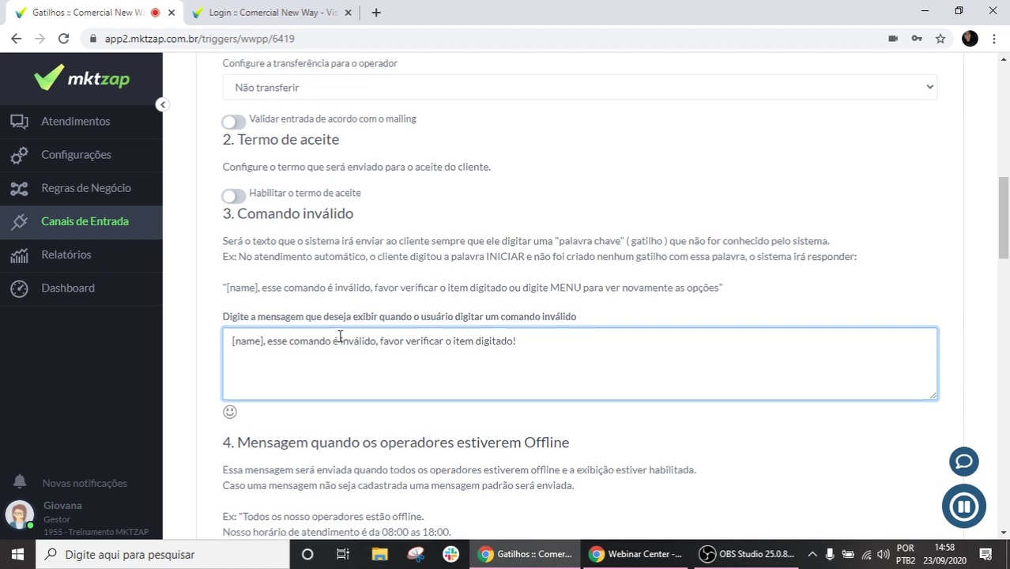
Highlight the "4. Mensagem quando os operadores estiverem Offline" heading and its configured message text, and clear the selection
drag(226, 371, 589, 371)
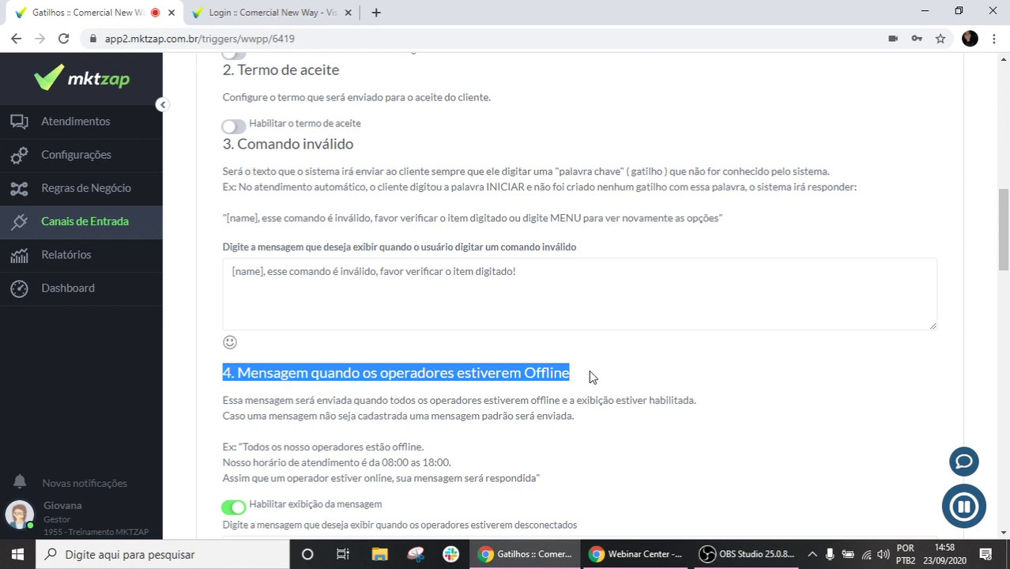
scroll(589, 370, down, 2)
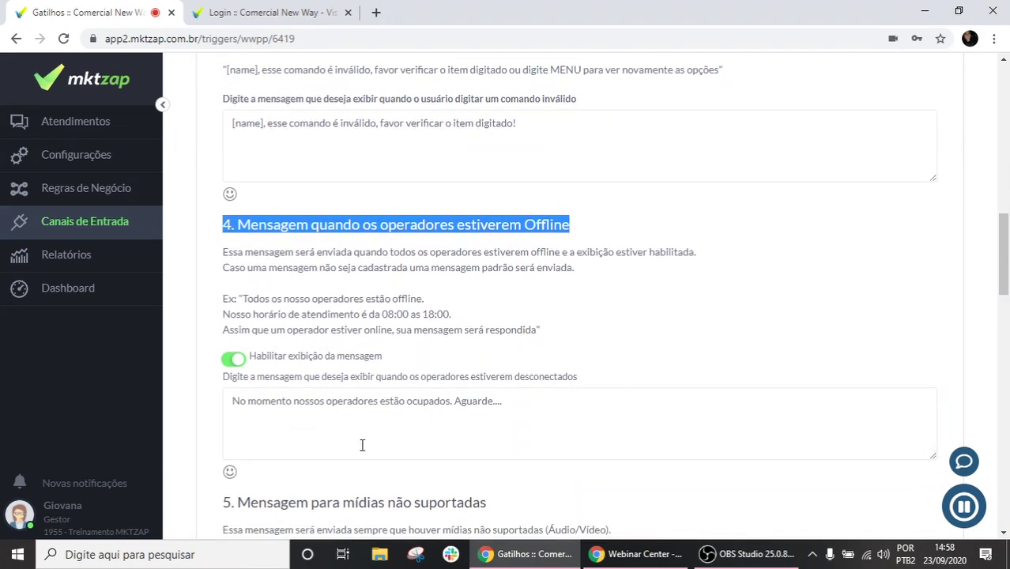
click(448, 425)
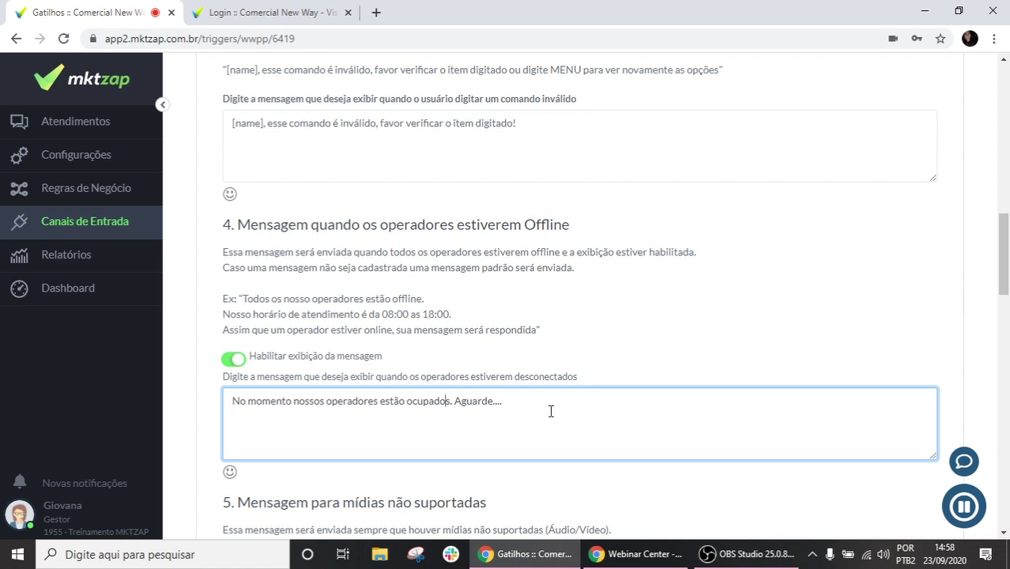
drag(548, 407, 203, 410)
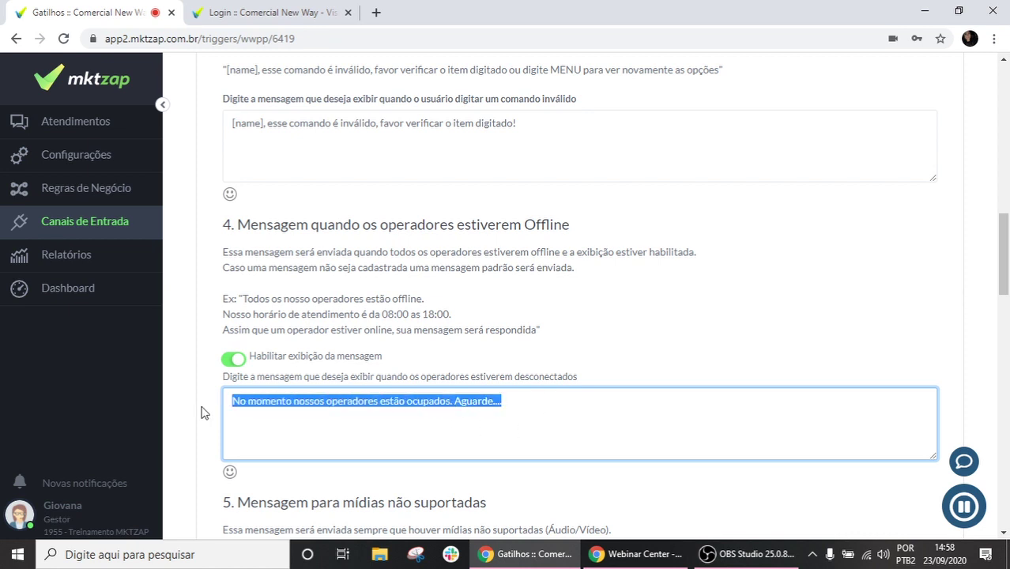
click(290, 440)
Highlight the "5. Mensagem para mídias não suportadas" heading and the message text configured for unsupported media
scroll(286, 434, down, 2)
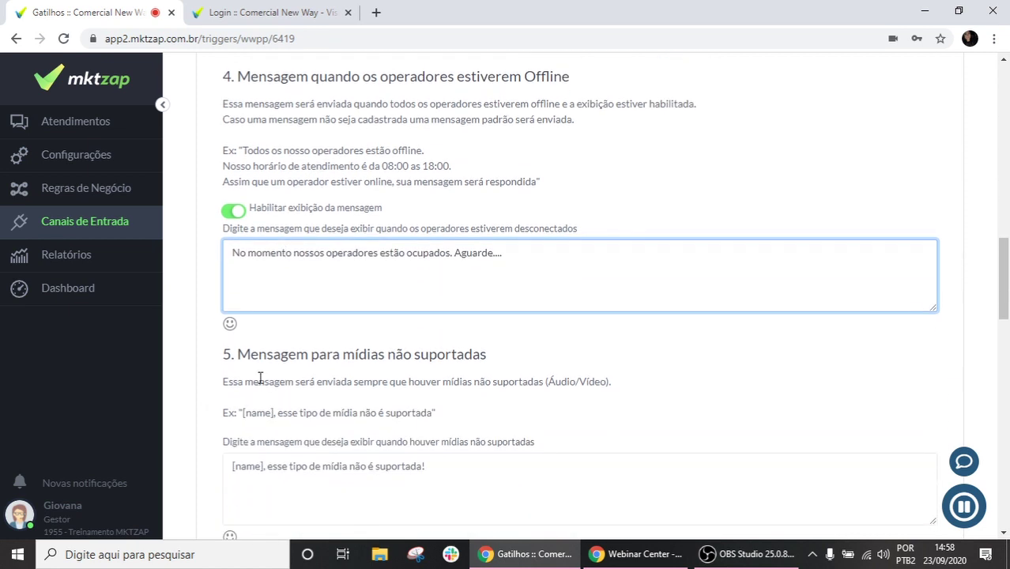
drag(228, 352, 500, 349)
triple_click(525, 347)
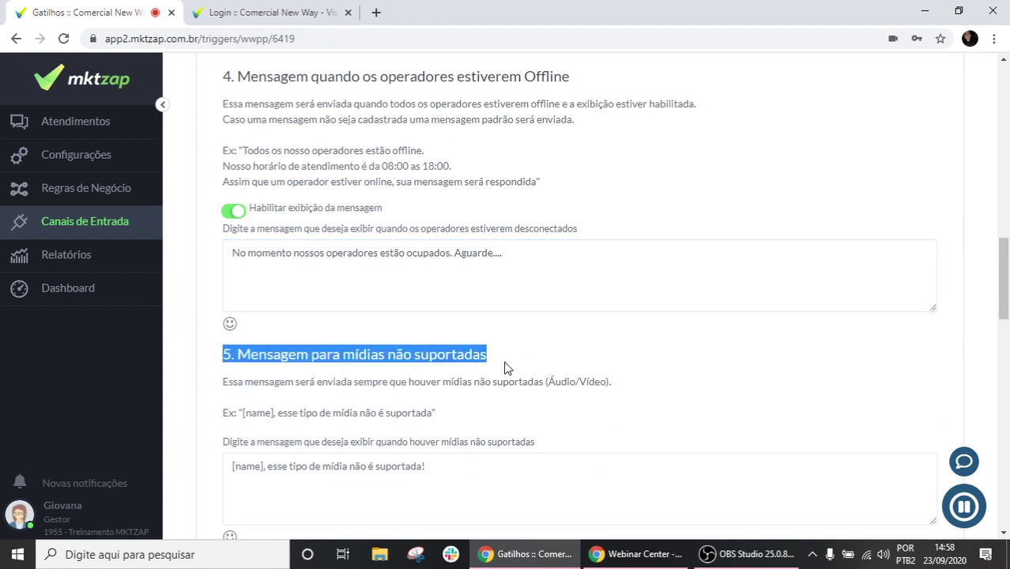
click(467, 470)
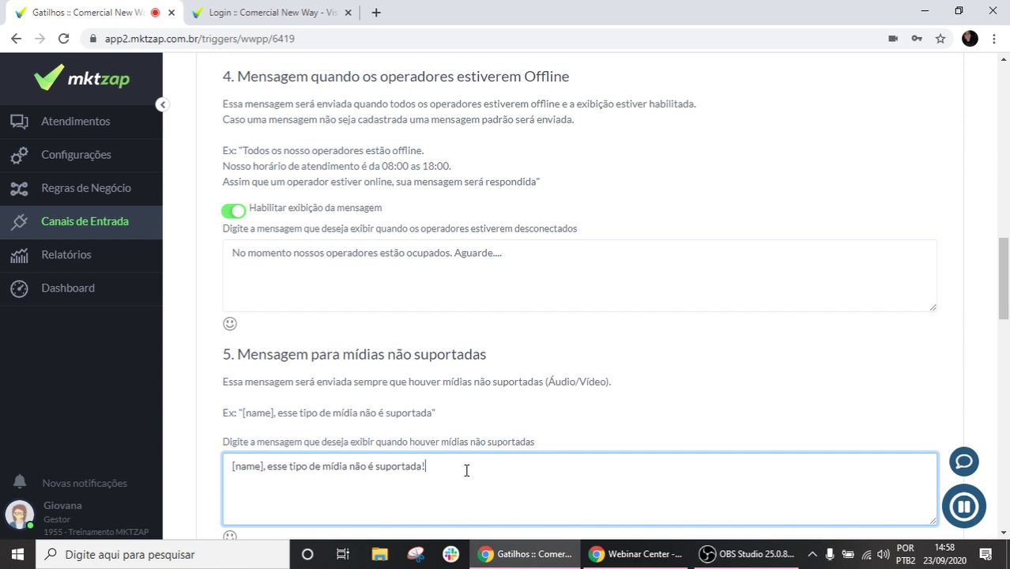
drag(467, 470, 223, 465)
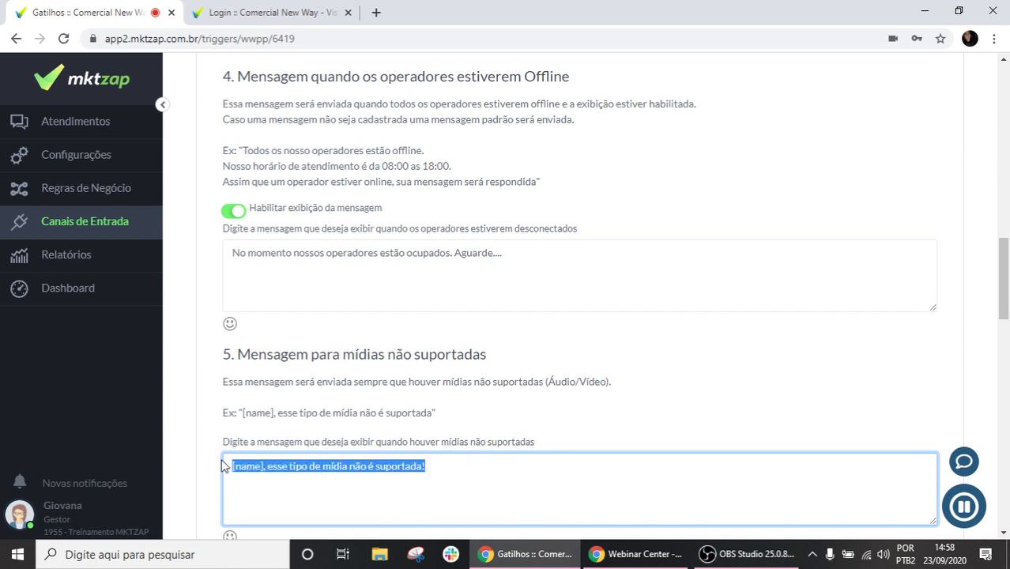
Examine the unsupported-media message in section 5 and the numbered department options in the section 6 service menu text
click(545, 423)
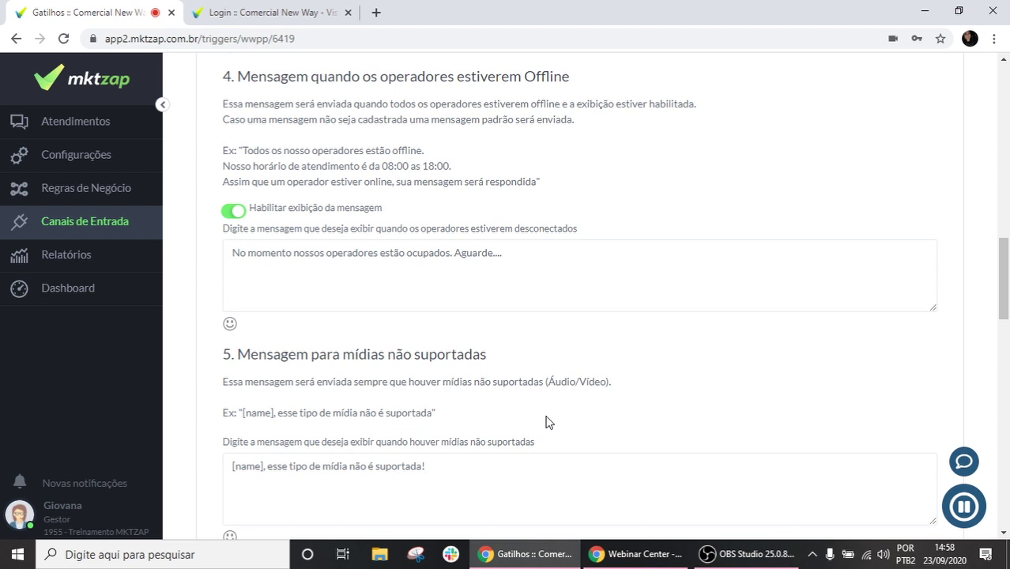
scroll(418, 368, down, 1)
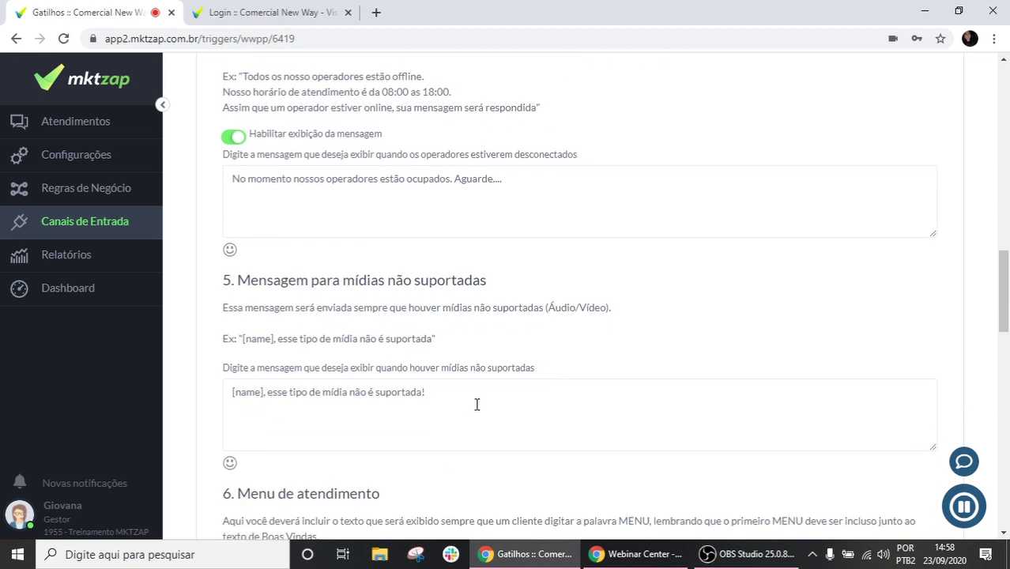
scroll(661, 420, down, 2)
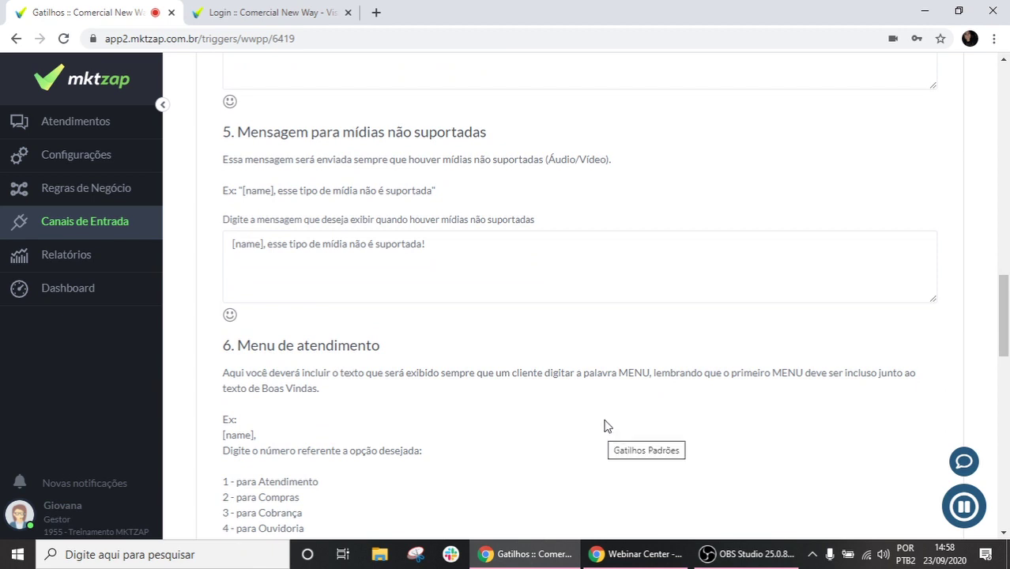
scroll(495, 425, down, 3)
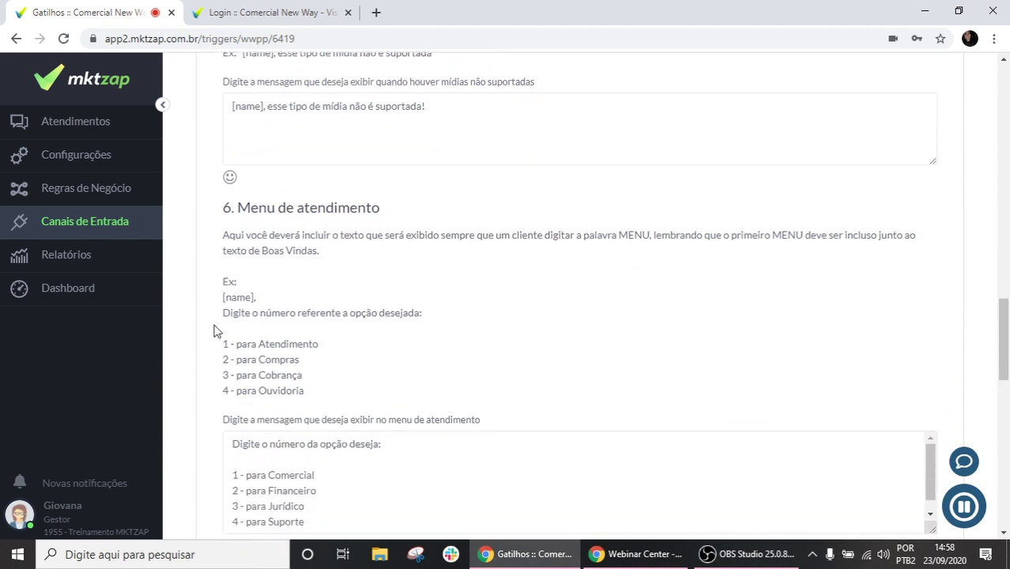
drag(234, 361, 324, 437)
drag(425, 437, 226, 352)
click(389, 398)
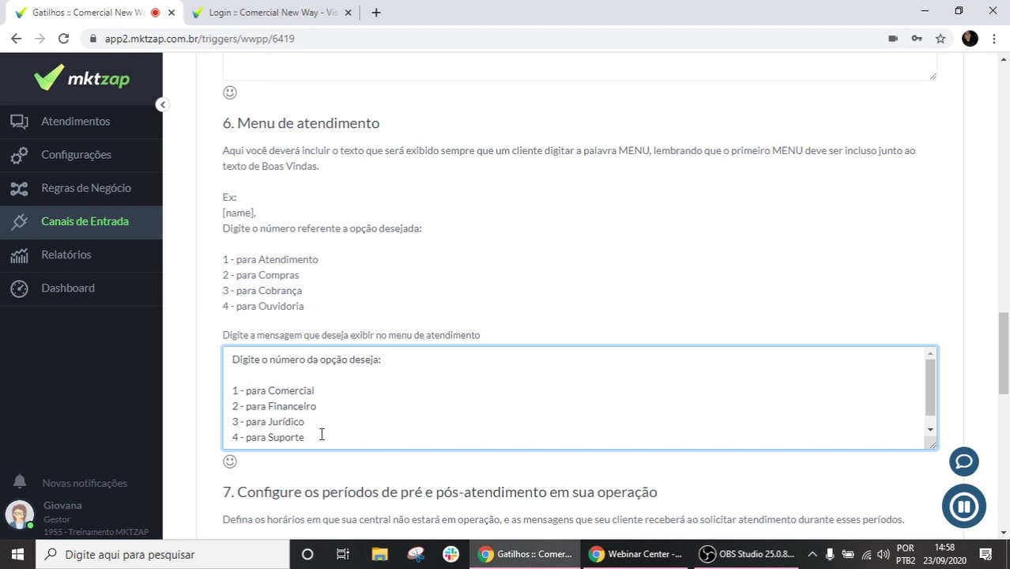
scroll(322, 434, up, 3)
scroll(354, 447, down, 3)
scroll(344, 386, down, 2)
scroll(336, 372, up, 2)
drag(320, 433, 231, 355)
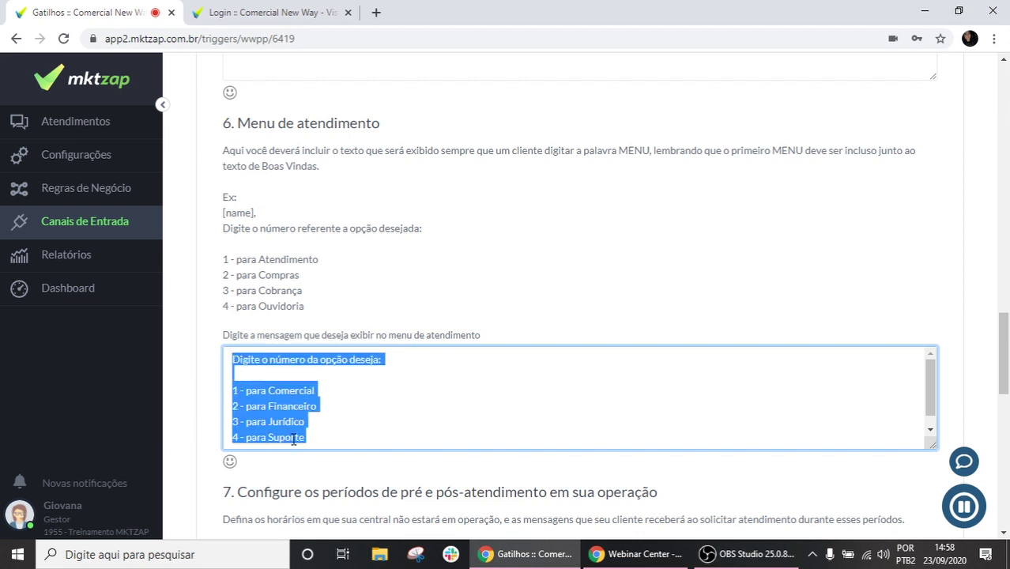
Examine the pre-service hours for weekdays, Saturday and Sunday in section 7, together with the pre-service message
scroll(308, 431, down, 3)
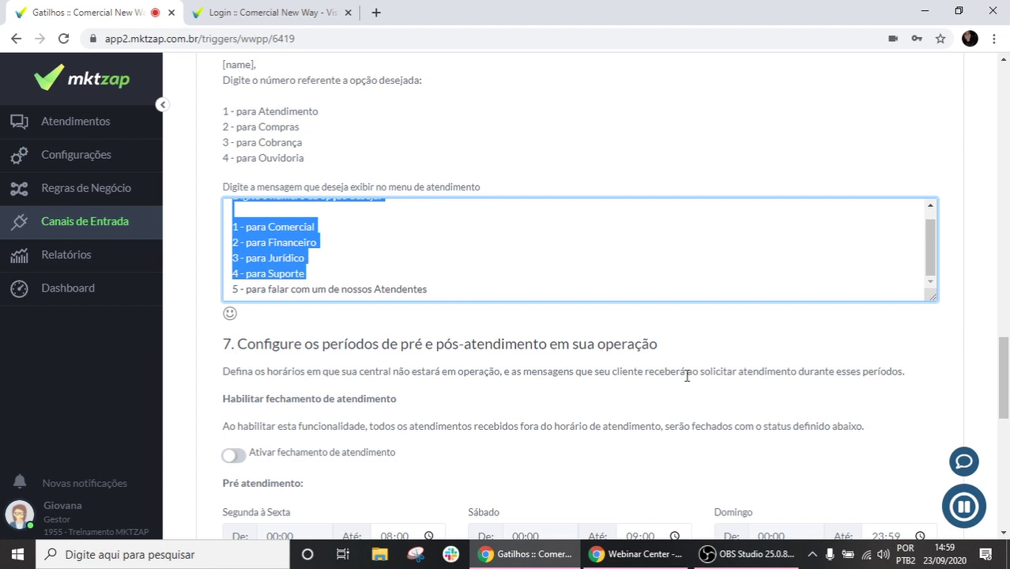
scroll(388, 330, down, 3)
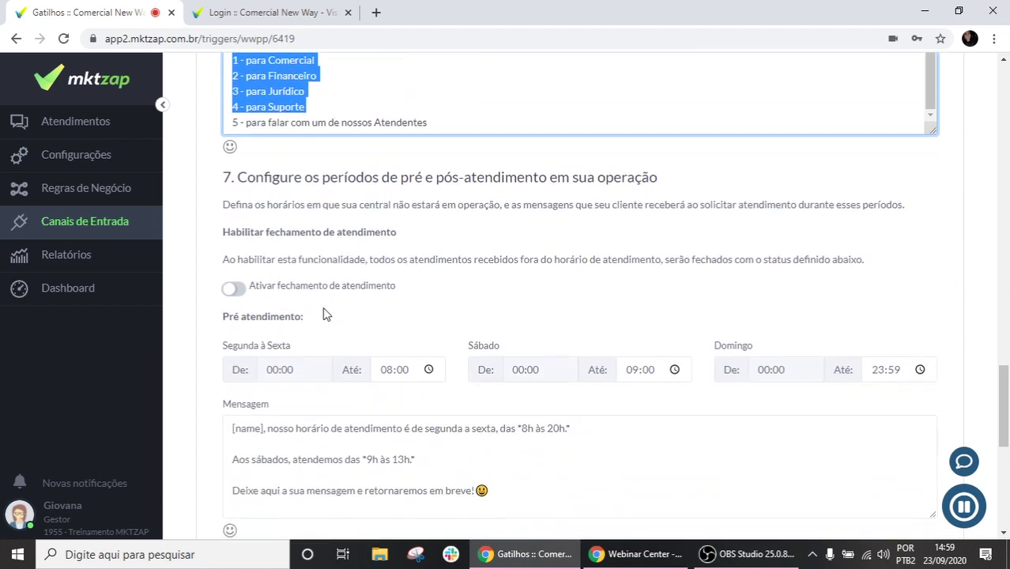
drag(223, 260, 377, 277)
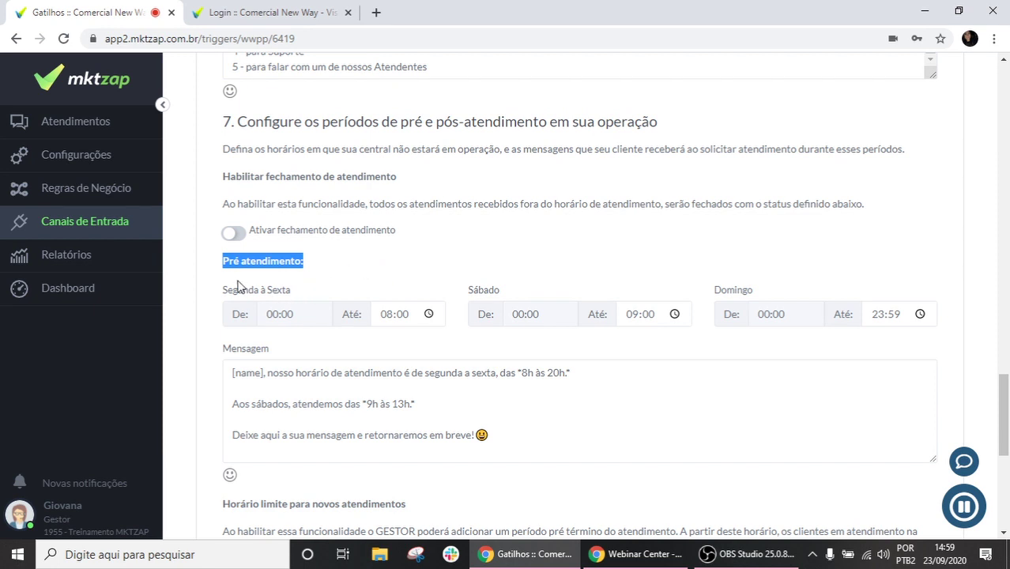
drag(223, 292, 295, 294)
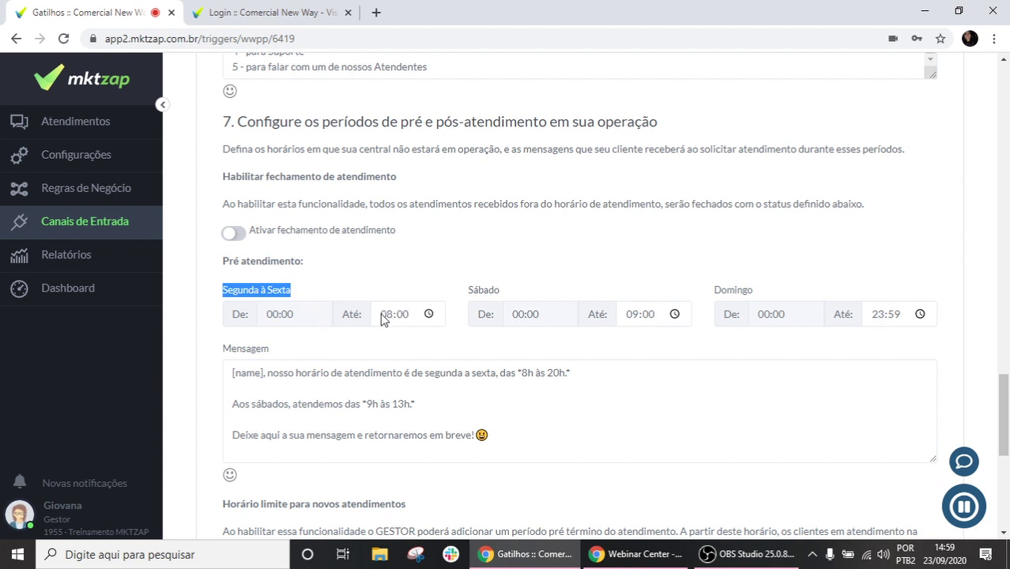
drag(463, 293, 494, 293)
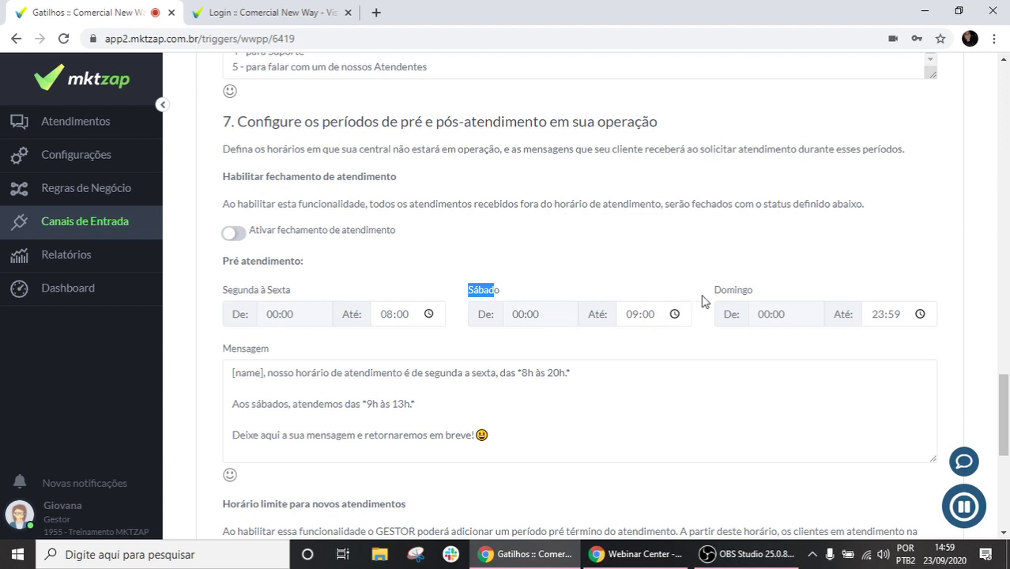
drag(712, 291, 761, 288)
drag(523, 429, 231, 372)
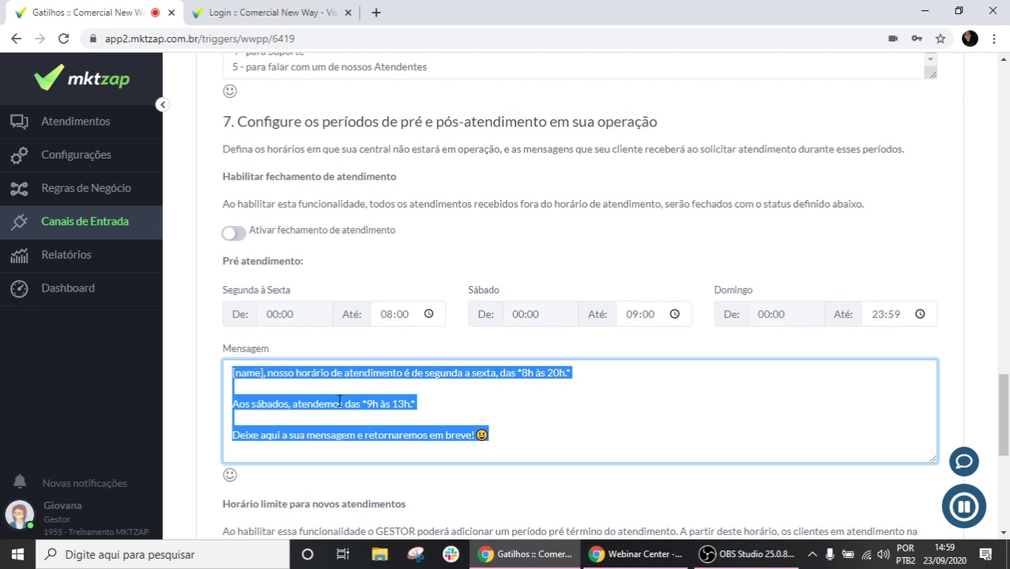
click(351, 340)
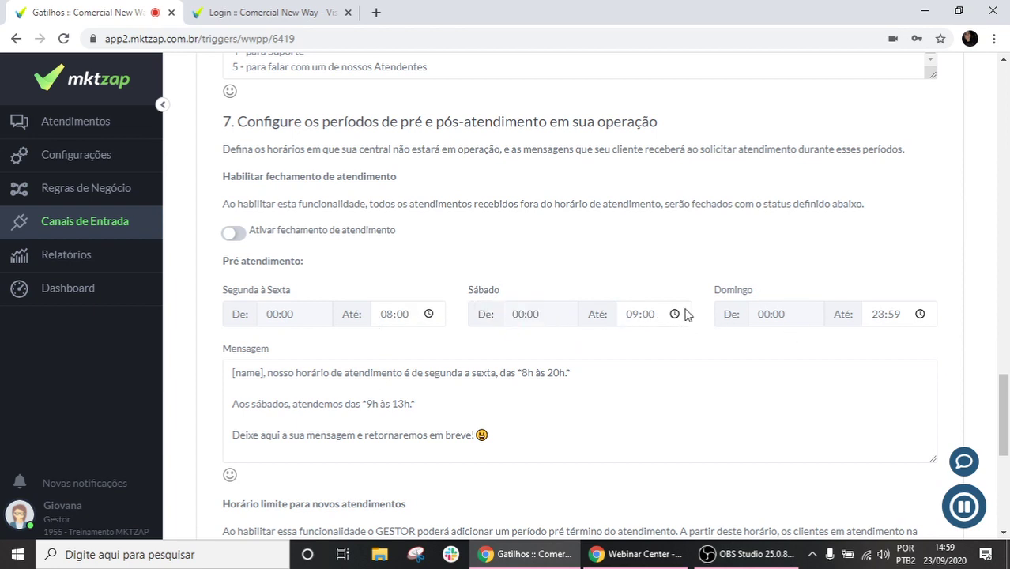
drag(548, 440, 224, 348)
click(209, 439)
scroll(207, 434, down, 5)
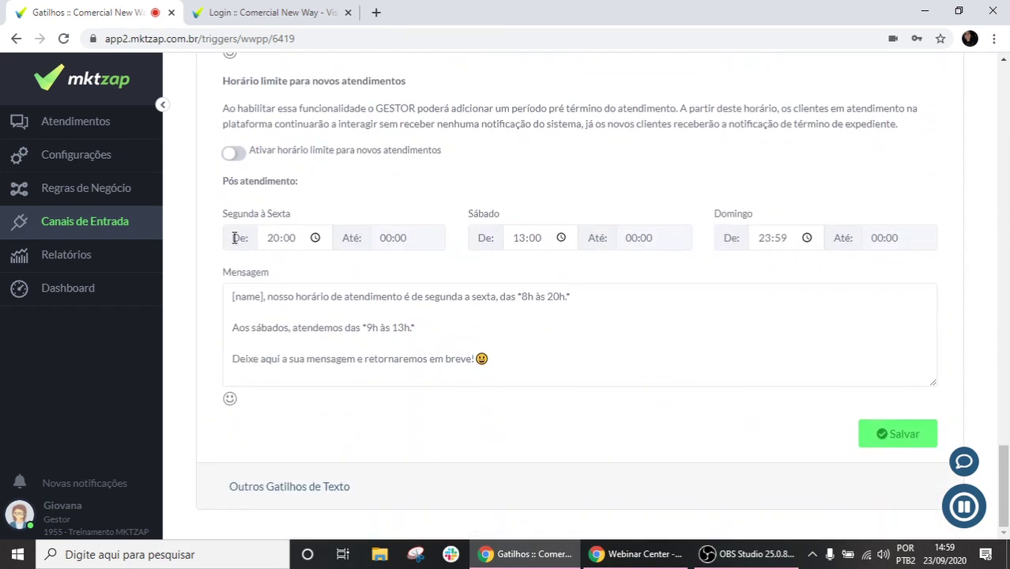
Examine the post-service hours and the message customers receive after closing time
drag(221, 183, 307, 185)
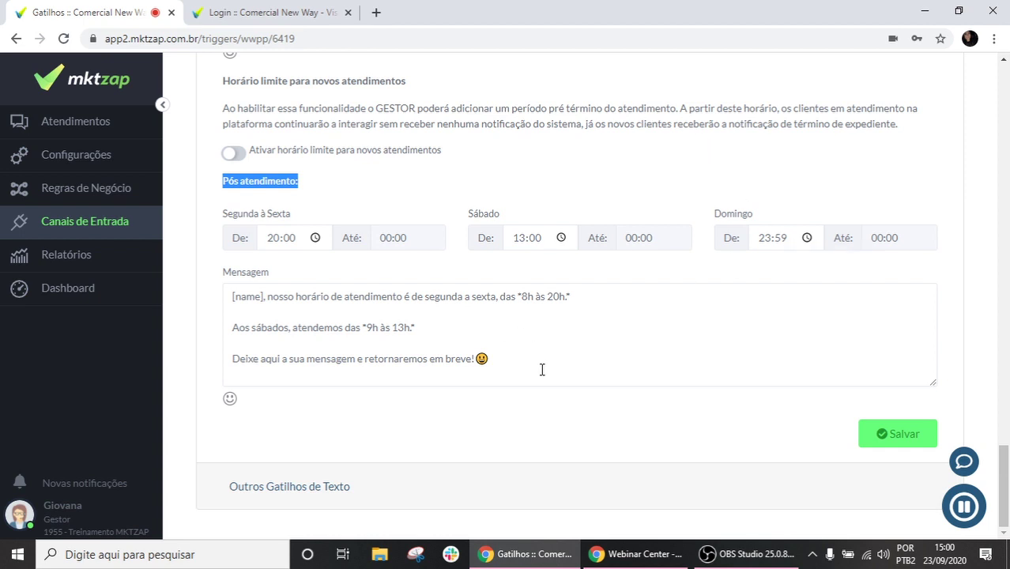
drag(542, 370, 181, 282)
click(203, 317)
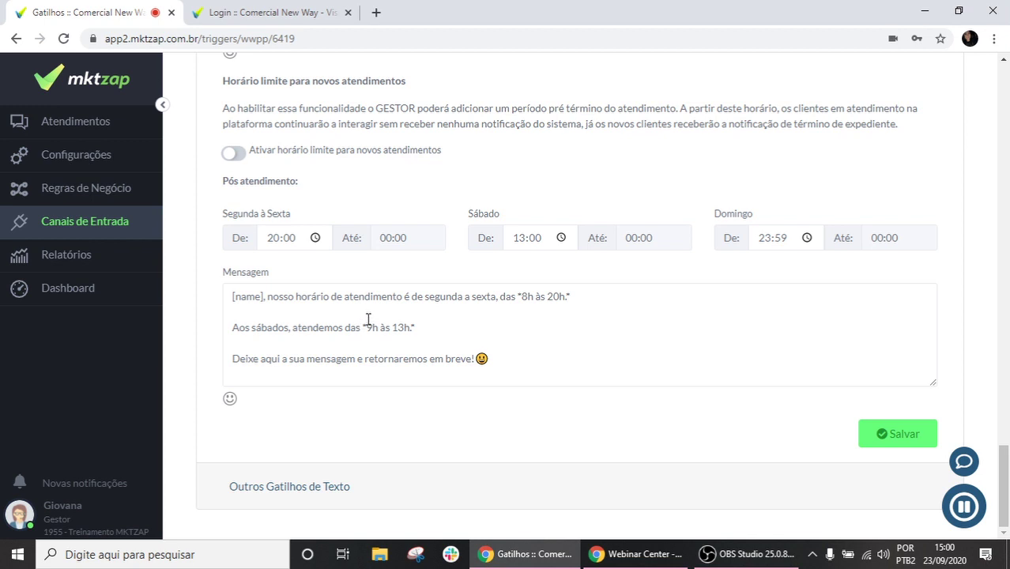
scroll(362, 322, up, 1)
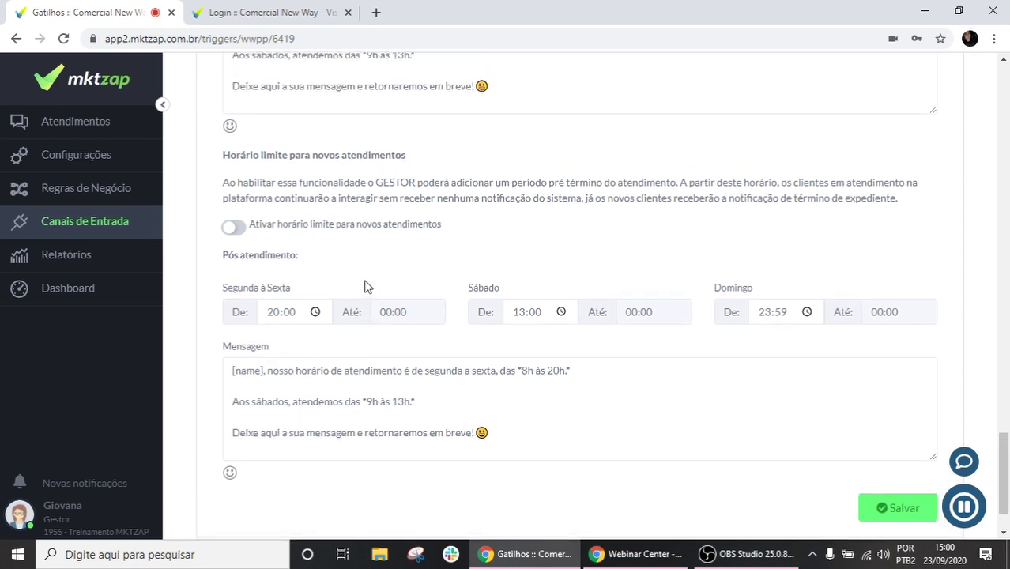
scroll(366, 287, down, 1)
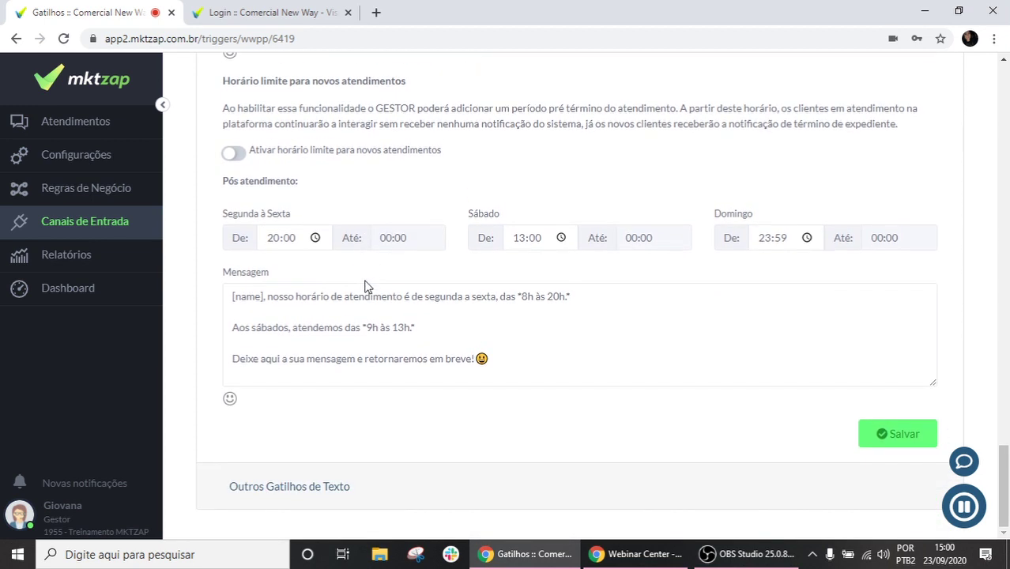
Try adding a placeholder line ending in ": LINK" beneath the post-service message, and remove that line again
click(500, 363)
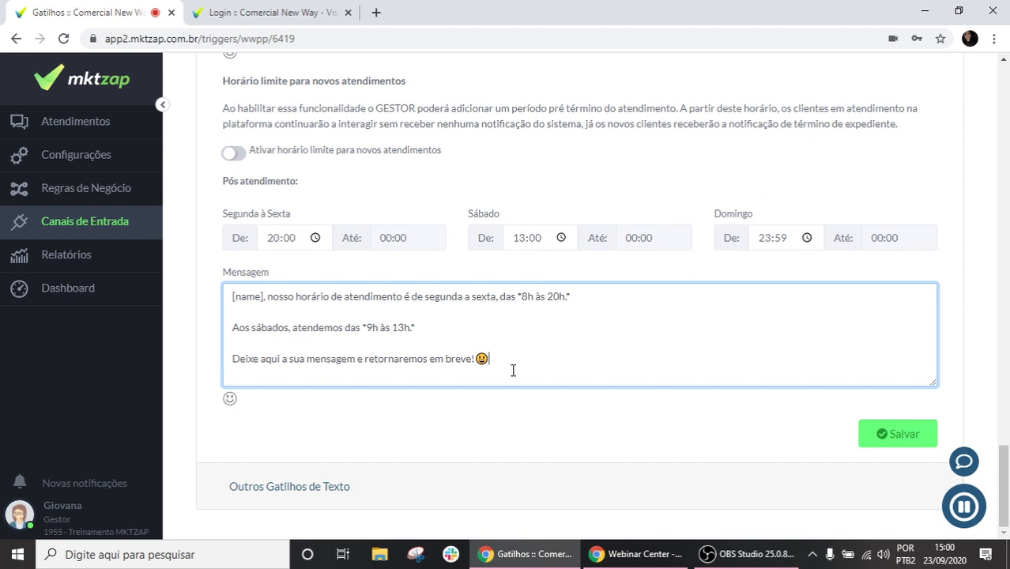
key(Return)
key(Return)
text(JU)
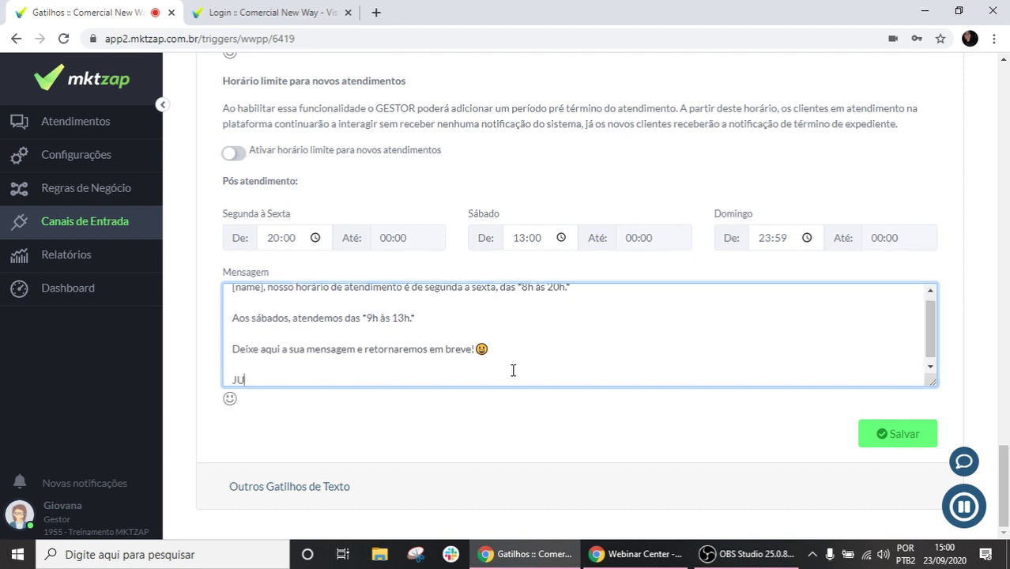
text(HHYGTFTFRRRD)
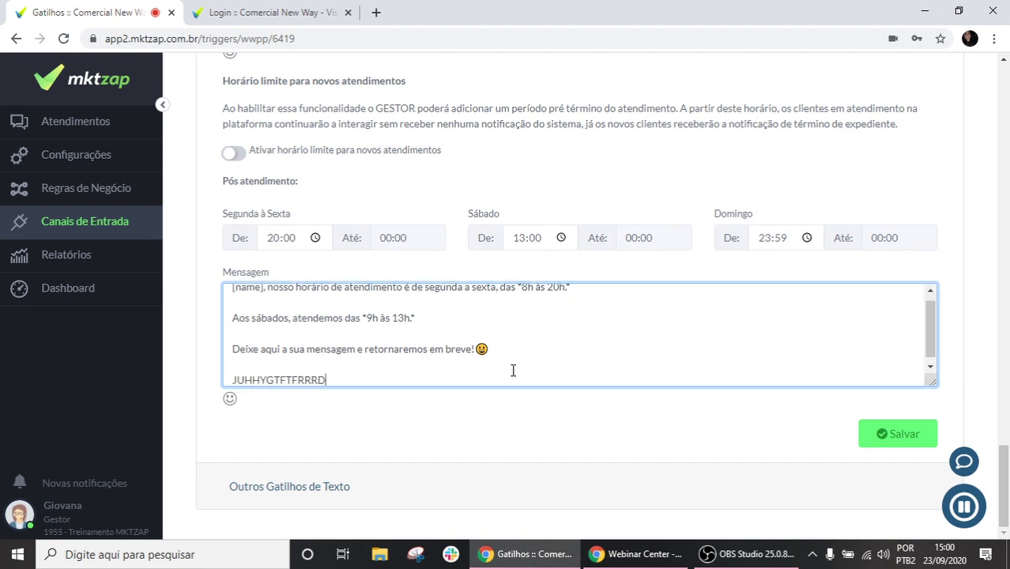
text(RFTFTGYYHUJJII: LINK)
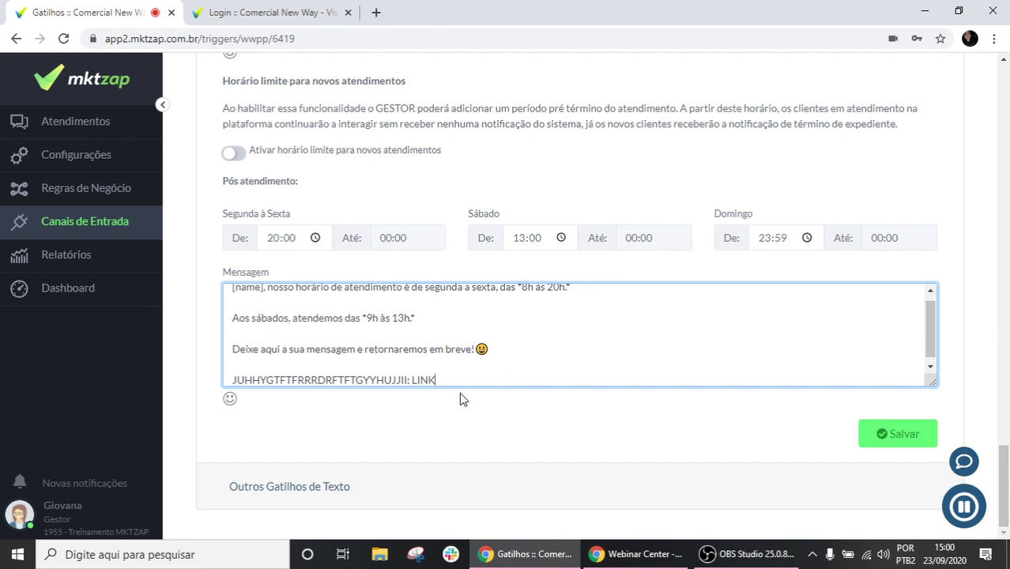
drag(469, 379, 222, 369)
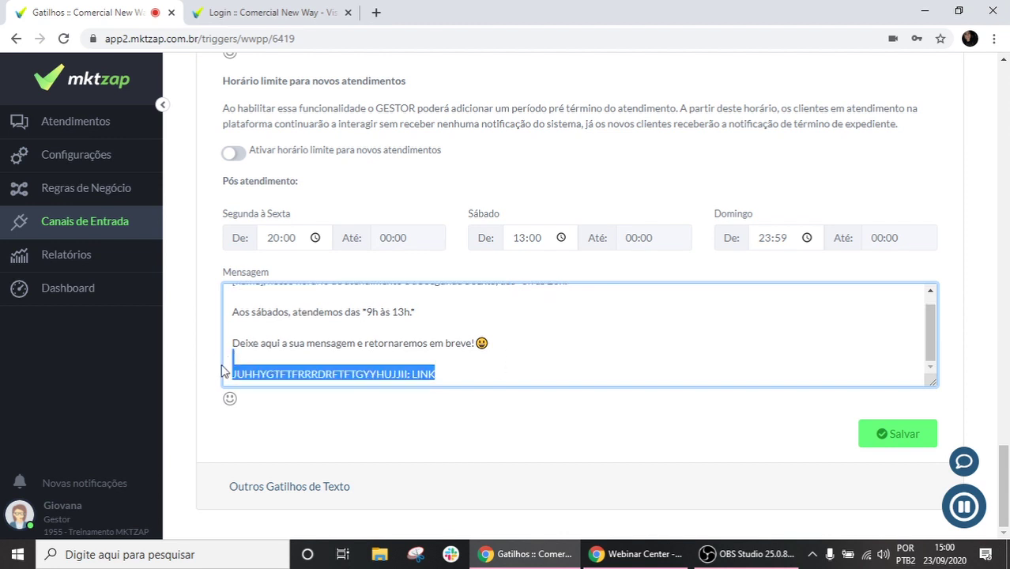
key(BackSpace)
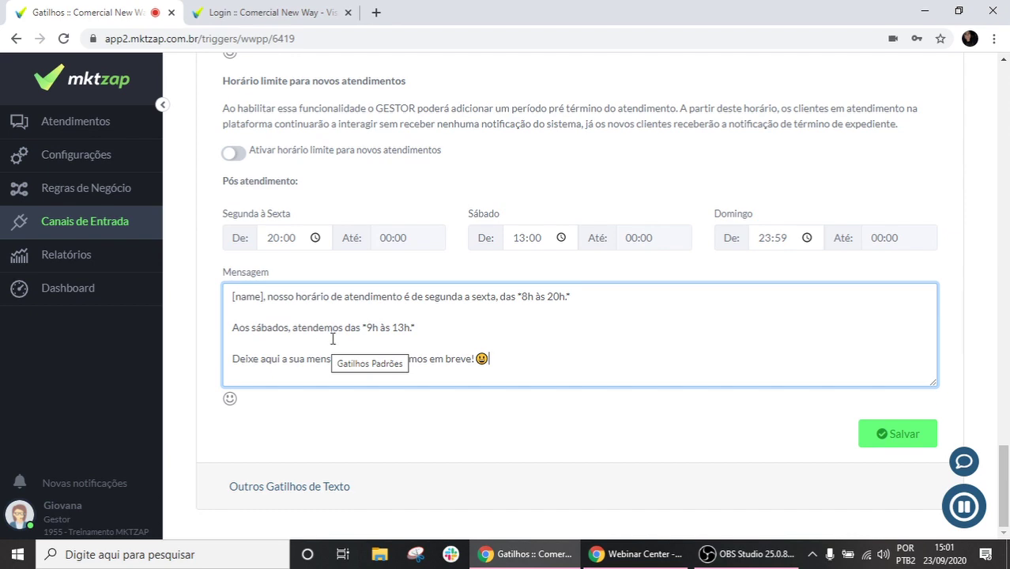
Try enabling the closing of services received outside business hours in section 7, and switch it off again
scroll(344, 276, up, 4)
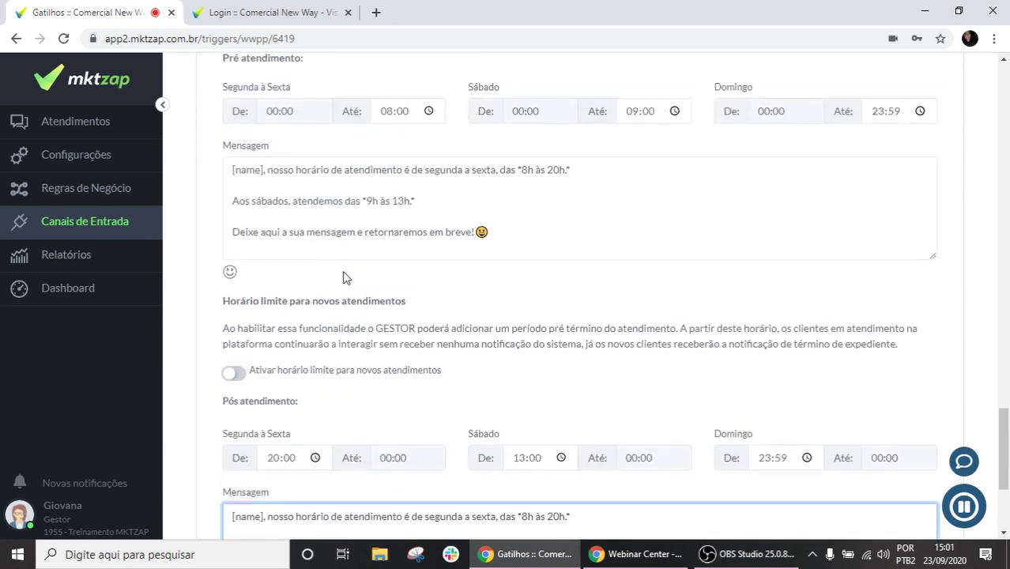
scroll(343, 277, up, 3)
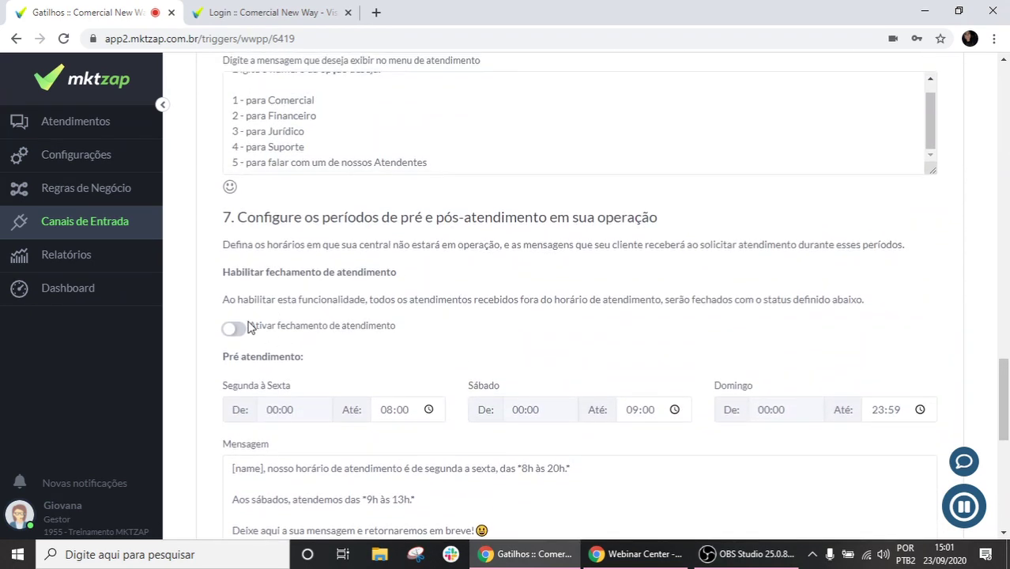
drag(248, 325, 402, 335)
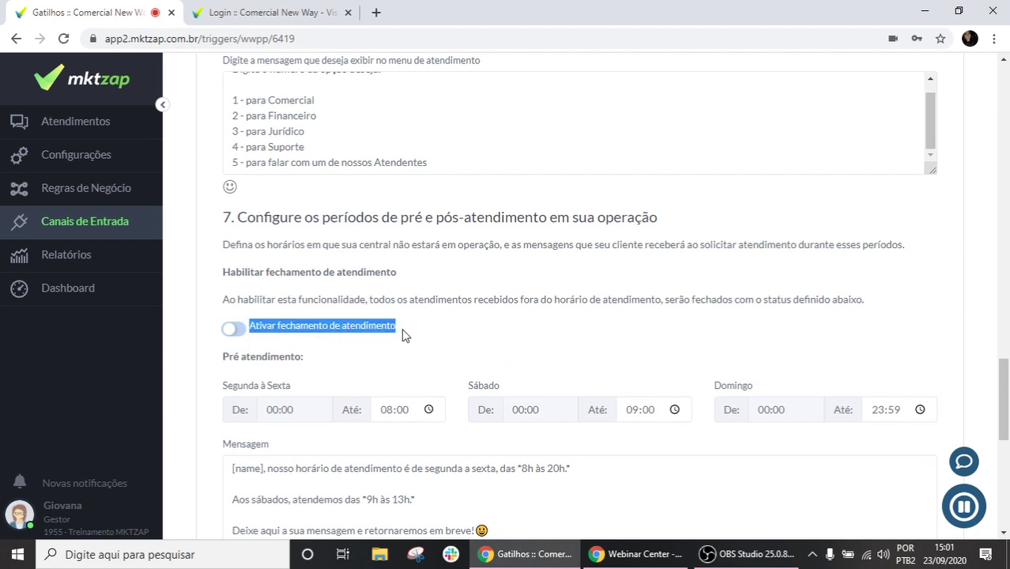
click(234, 328)
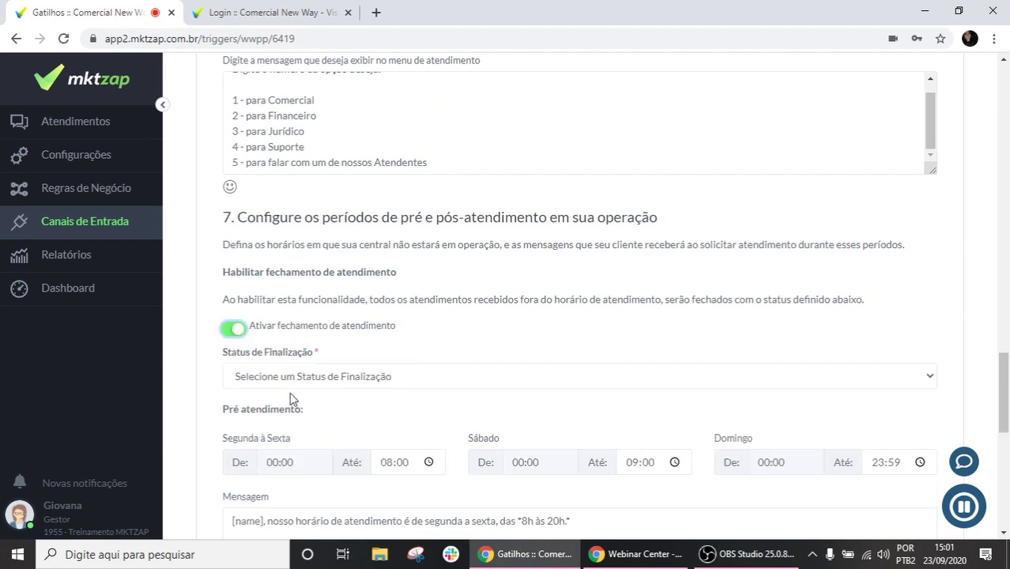
scroll(318, 408, down, 1)
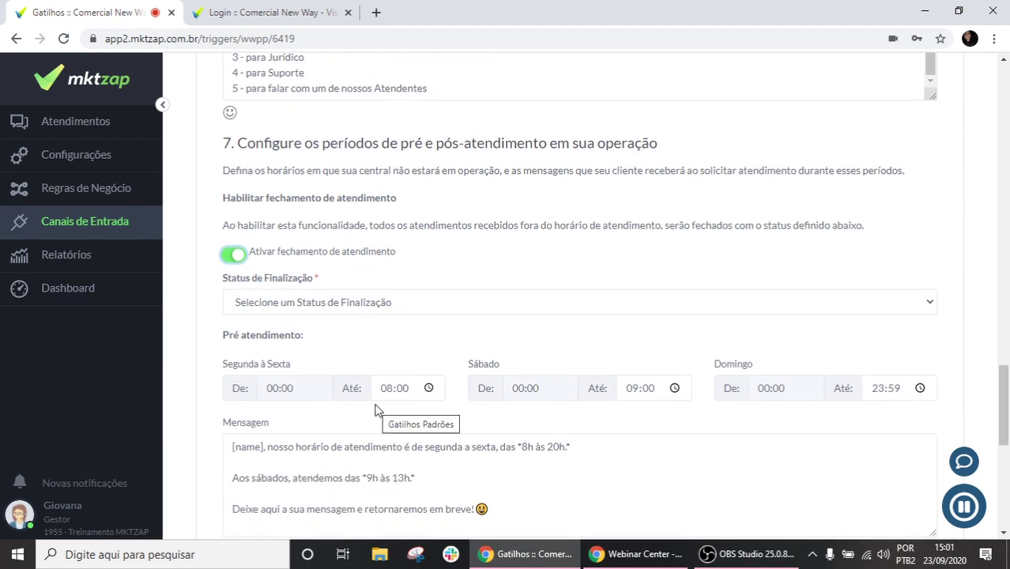
scroll(378, 410, down, 4)
scroll(376, 412, down, 2)
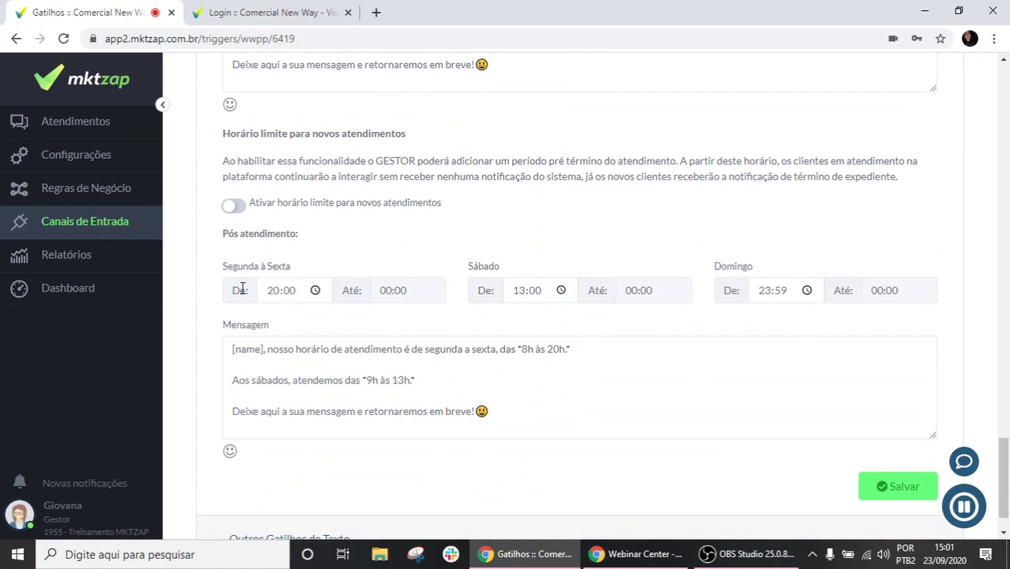
scroll(243, 288, up, 5)
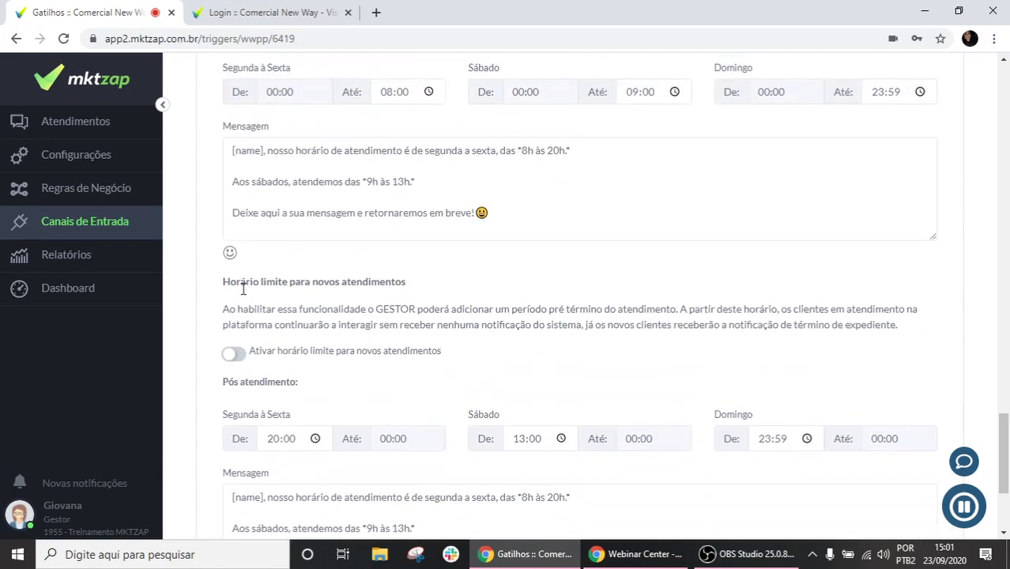
click(247, 182)
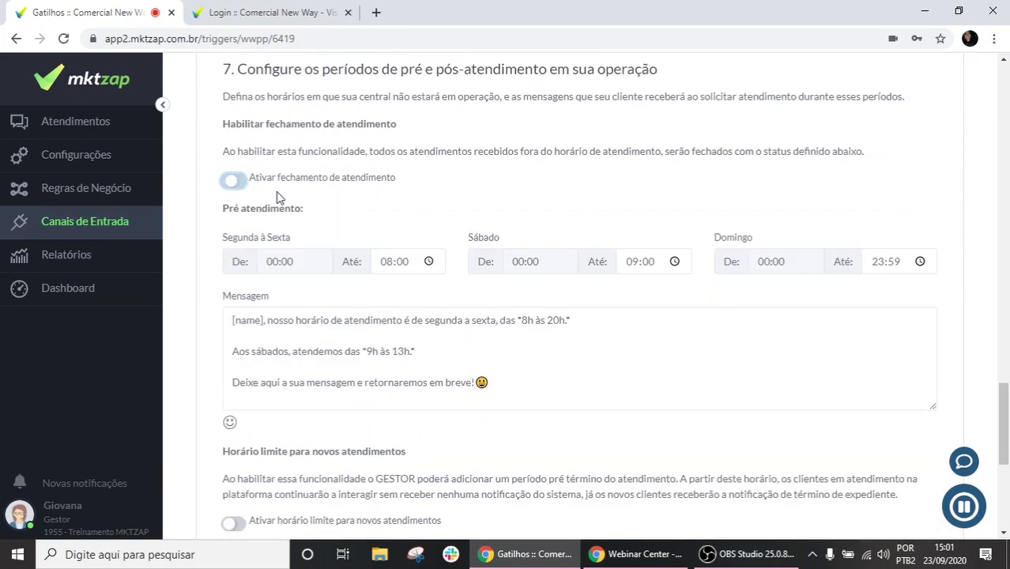
Save the default trigger settings and open the list of input channels
scroll(601, 194, down, 1)
scroll(613, 192, down, 4)
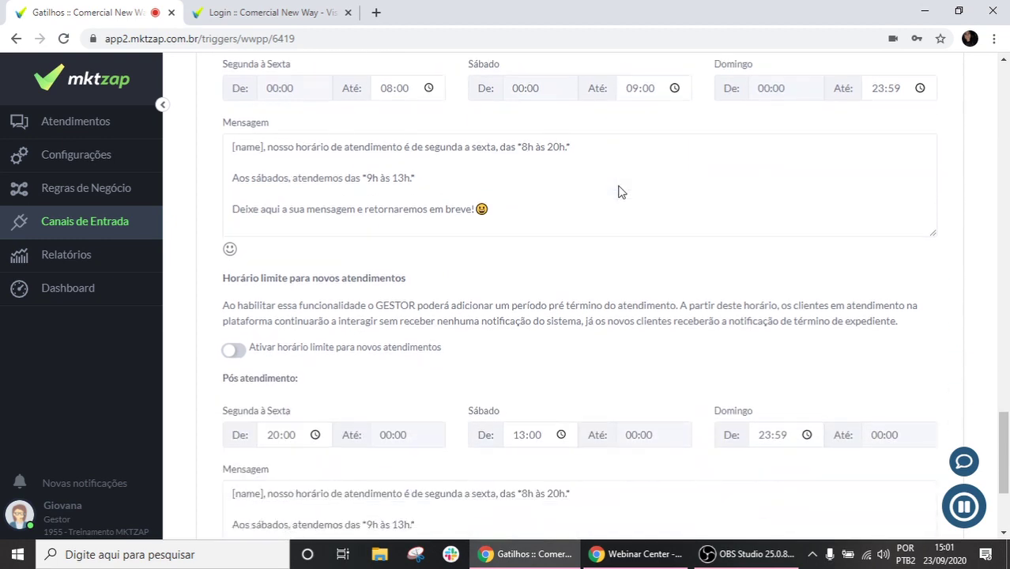
click(893, 433)
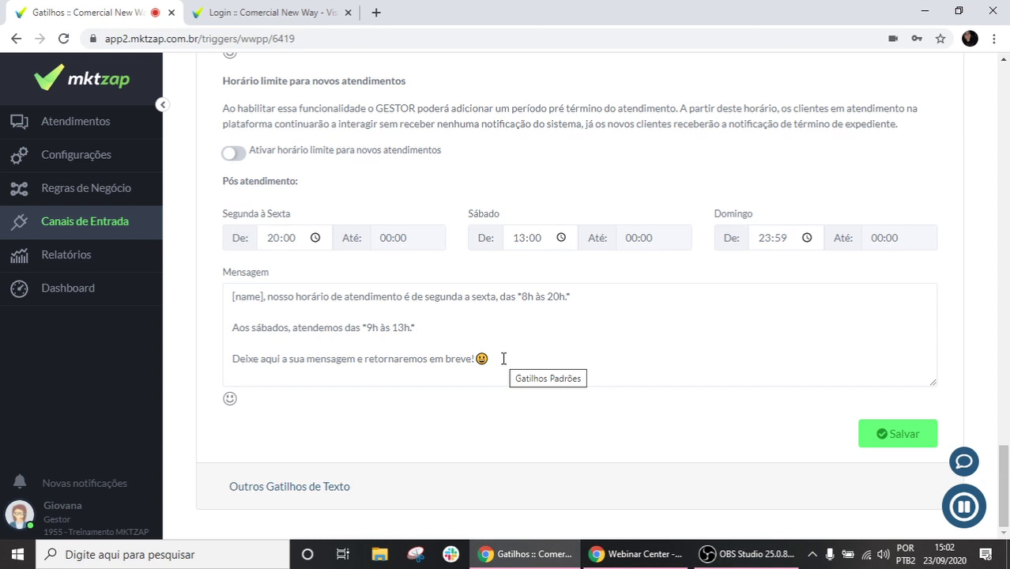
click(80, 229)
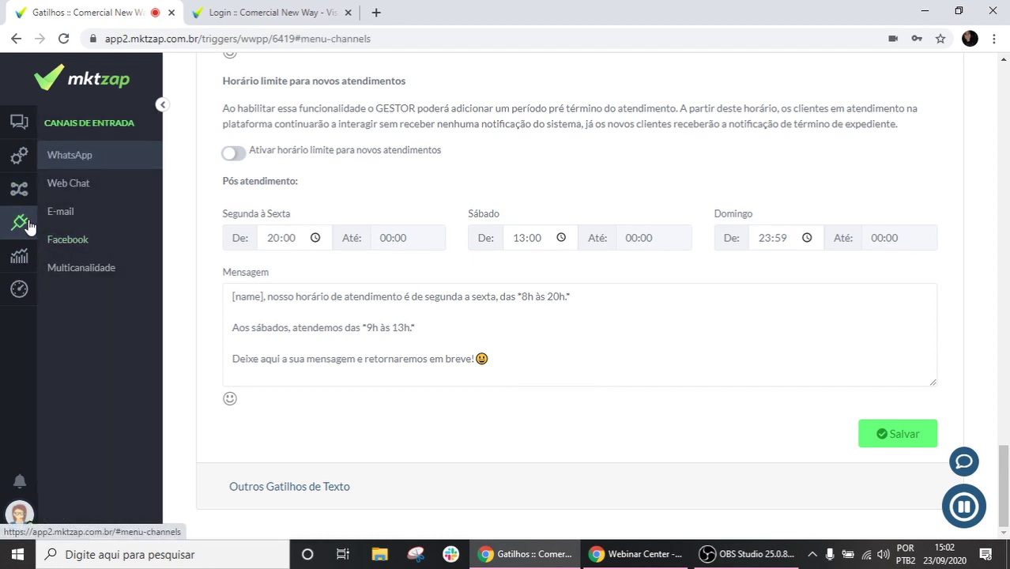
Examine the numbered service menu in the welcome message and collapse the default triggers section
scroll(380, 407, up, 2)
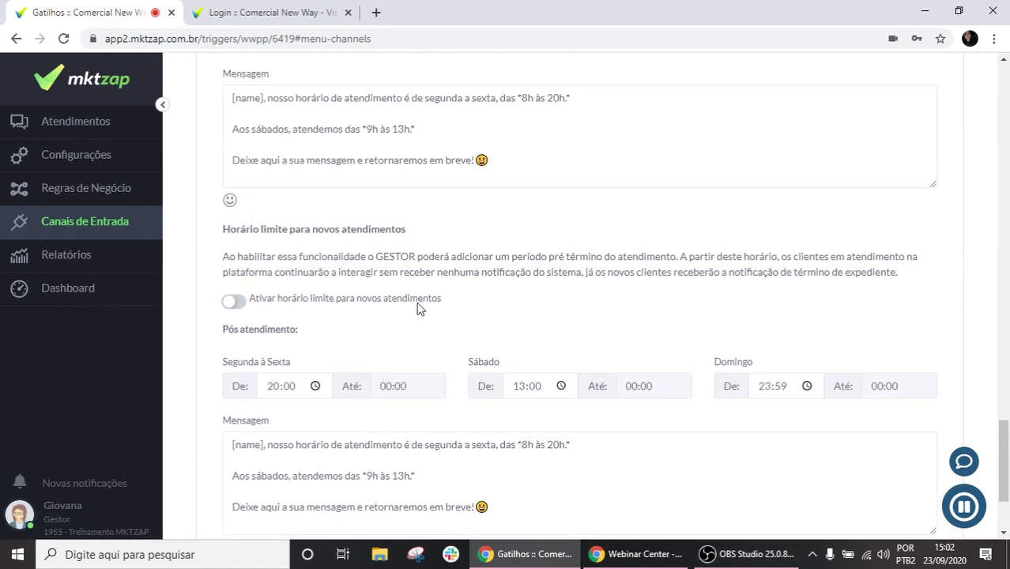
scroll(417, 301, up, 6)
scroll(356, 293, up, 15)
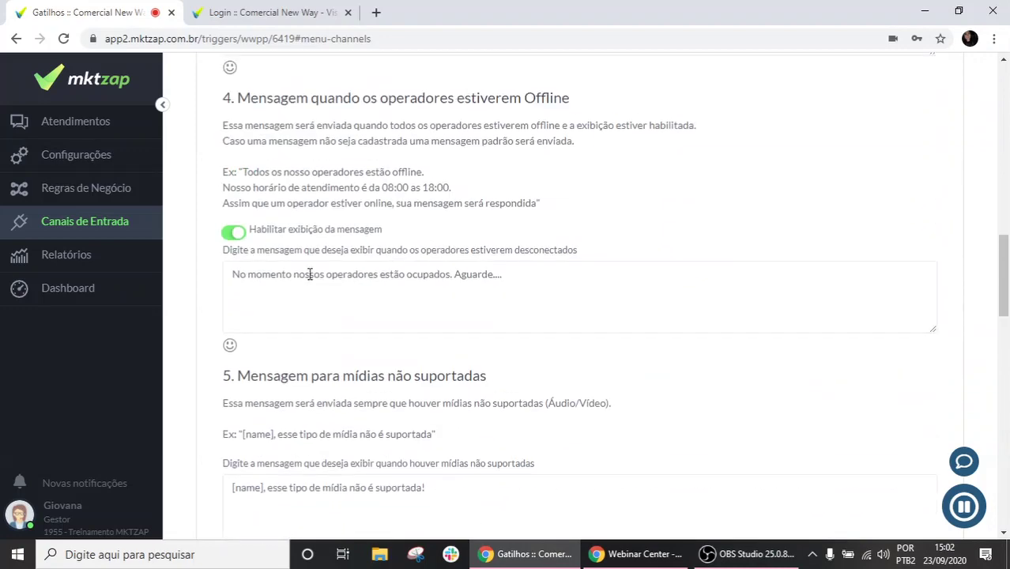
scroll(299, 276, up, 3)
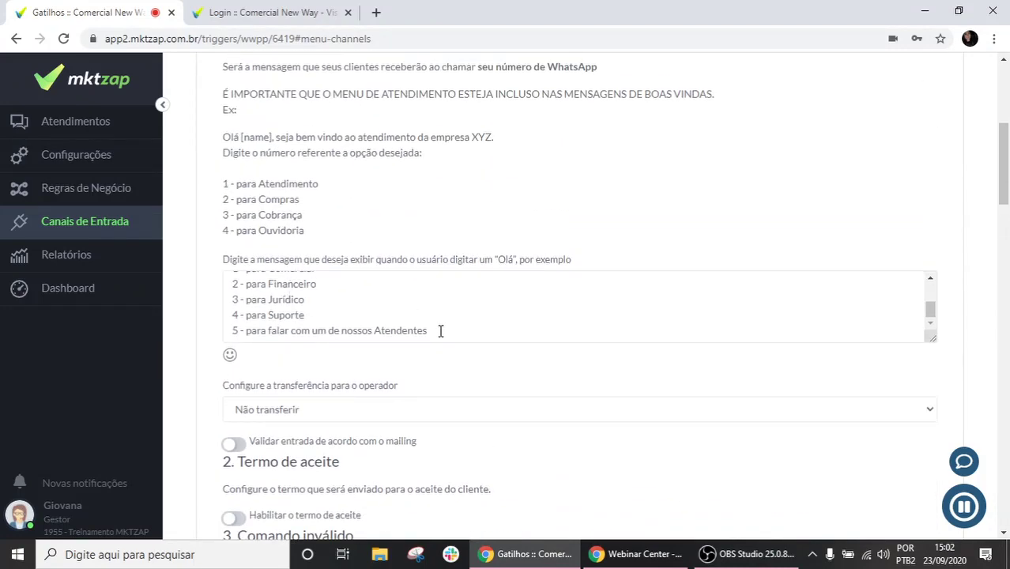
drag(440, 331, 227, 272)
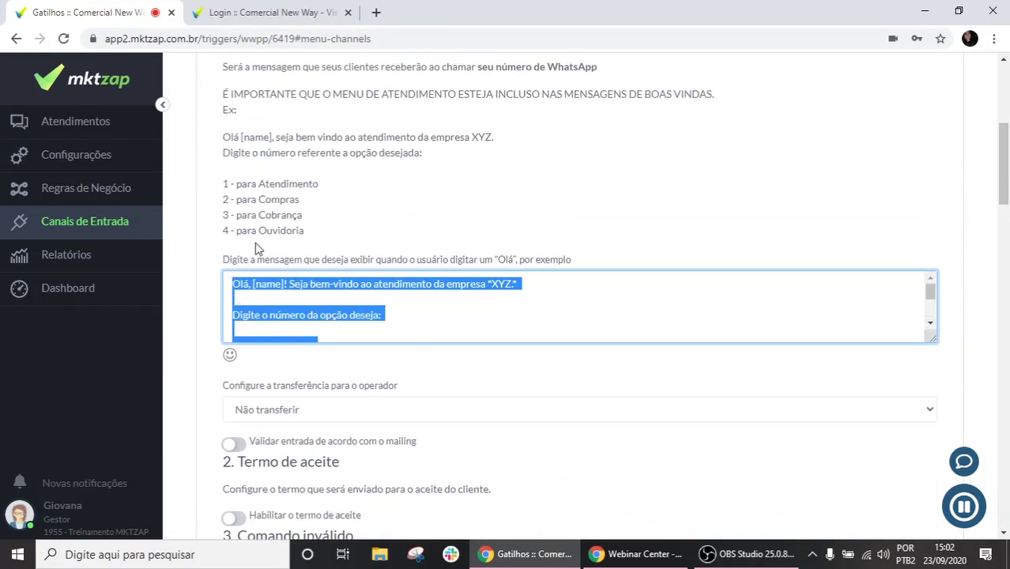
click(254, 250)
scroll(270, 273, up, 5)
click(271, 346)
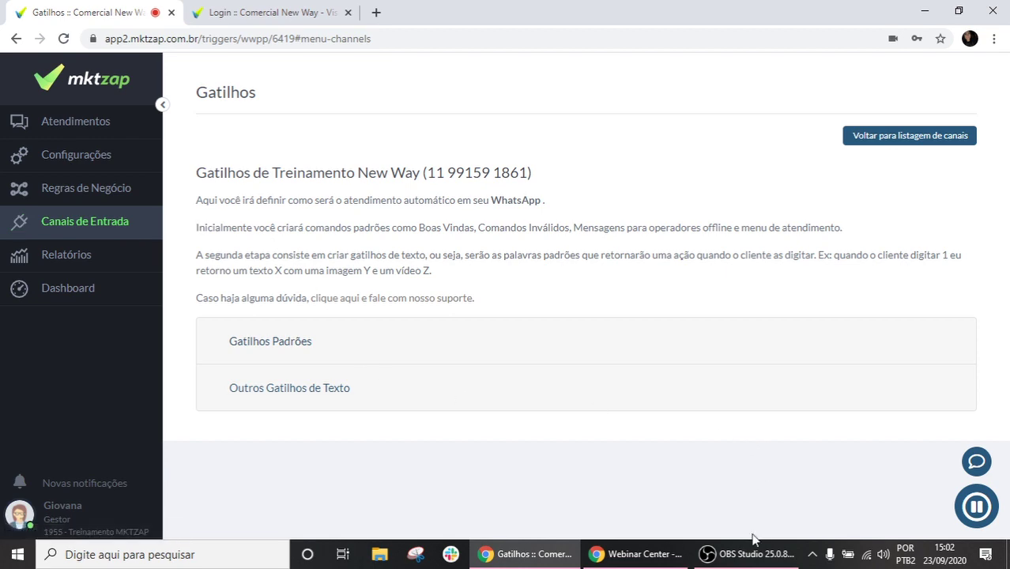
Switch to OBS Studio and mute the Mic/Aux audio source
click(747, 486)
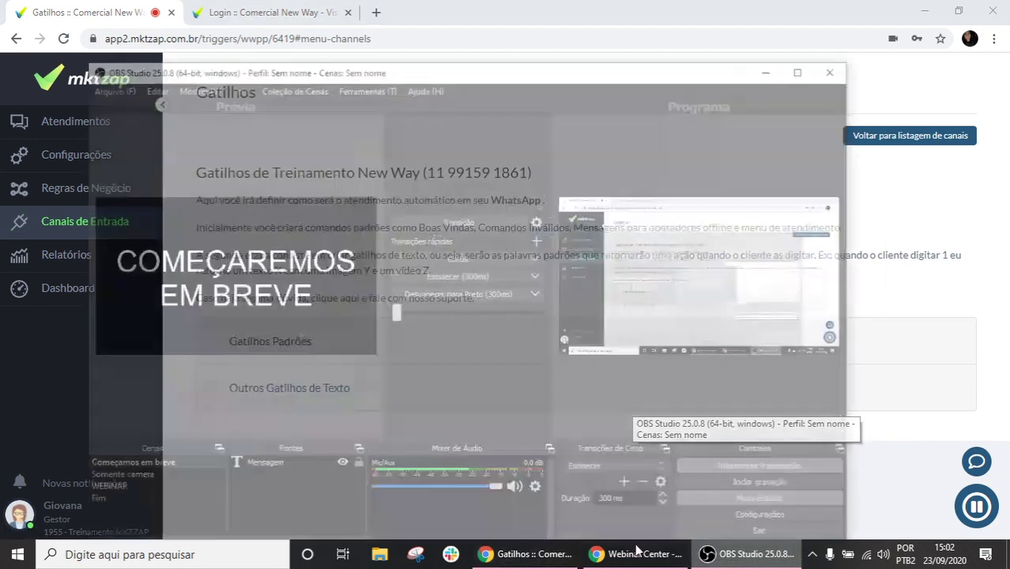
click(457, 447)
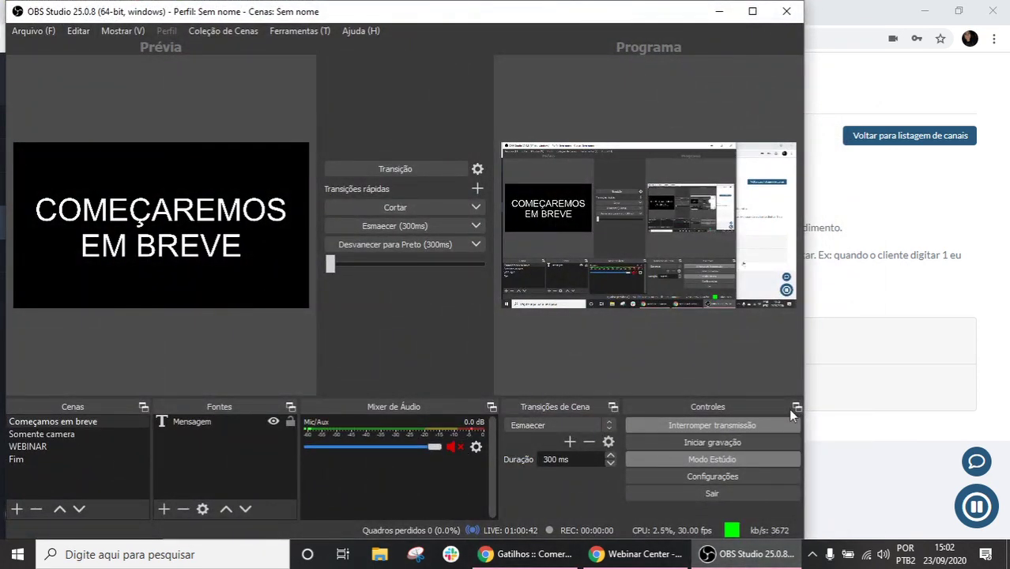
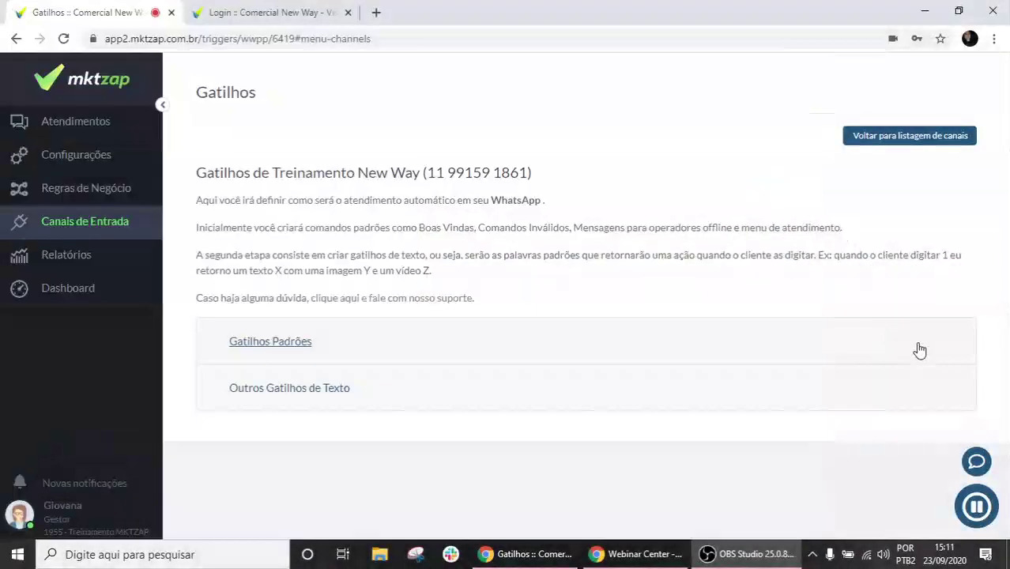
Reopen the default triggers of the WhatsApp channel and examine the greeting and numbered options in the welcome message
click(915, 350)
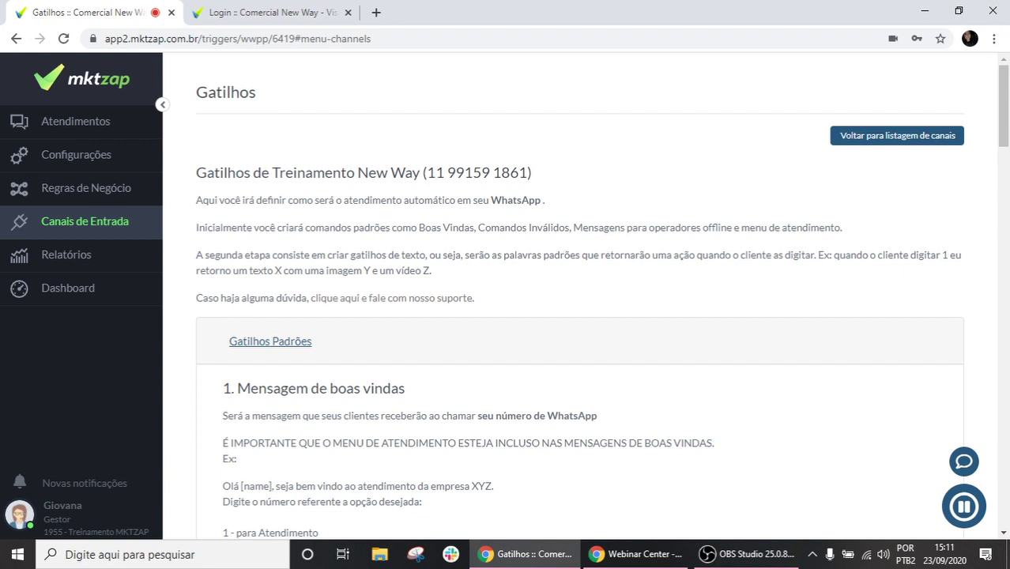
click(751, 557)
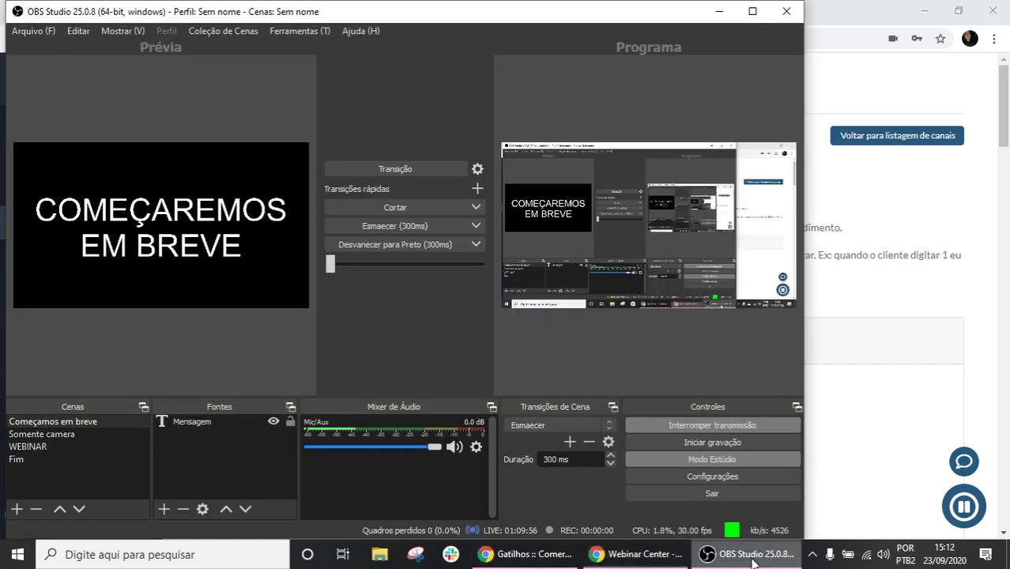
click(751, 556)
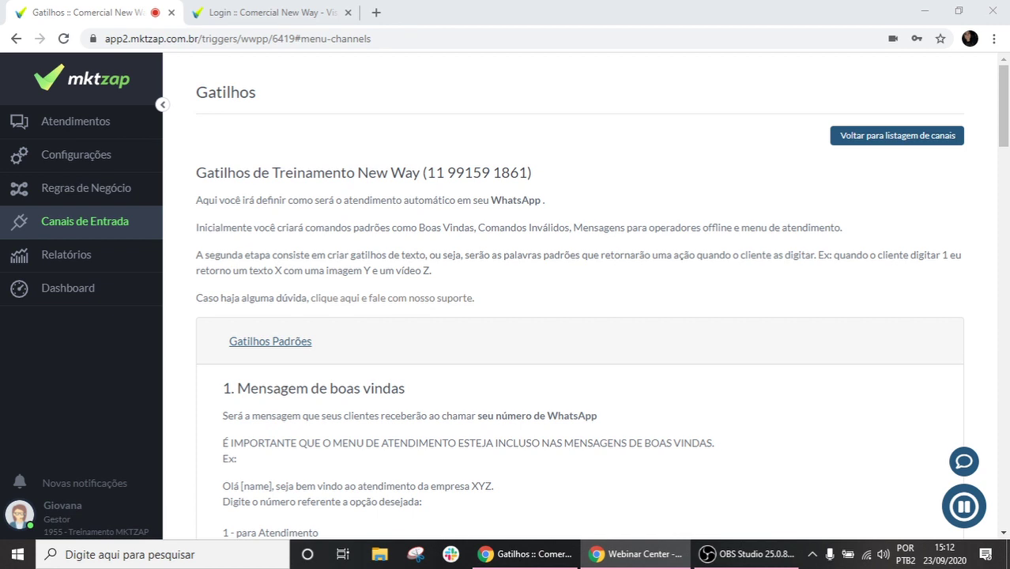
scroll(321, 309, down, 5)
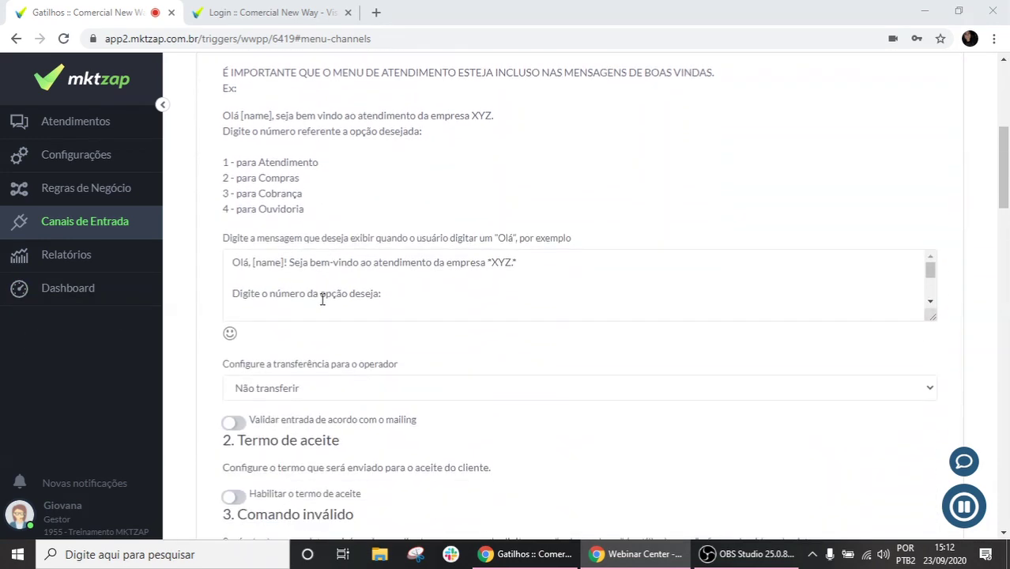
scroll(353, 273, down, 3)
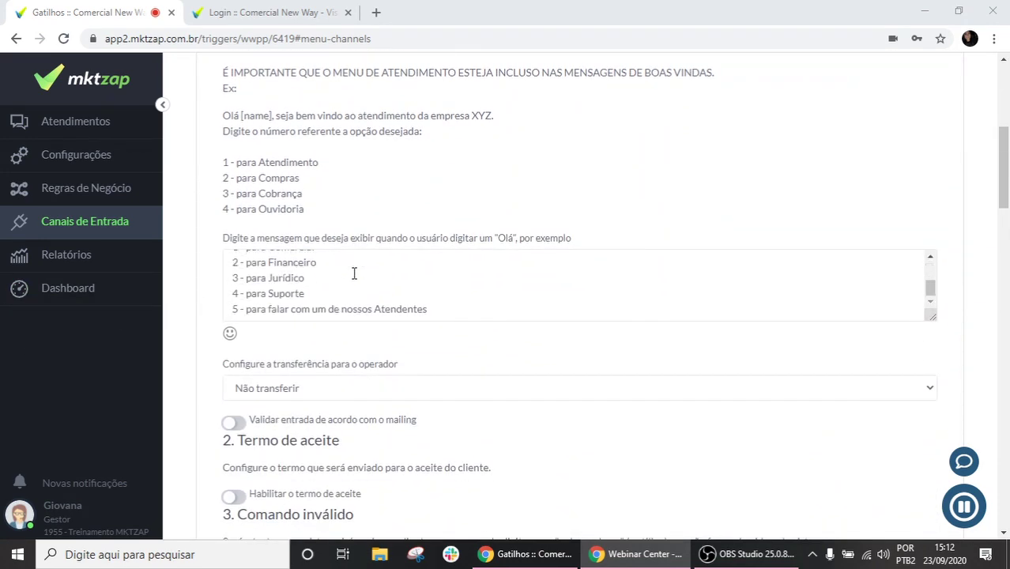
scroll(354, 273, up, 3)
scroll(329, 286, down, 3)
scroll(312, 275, up, 3)
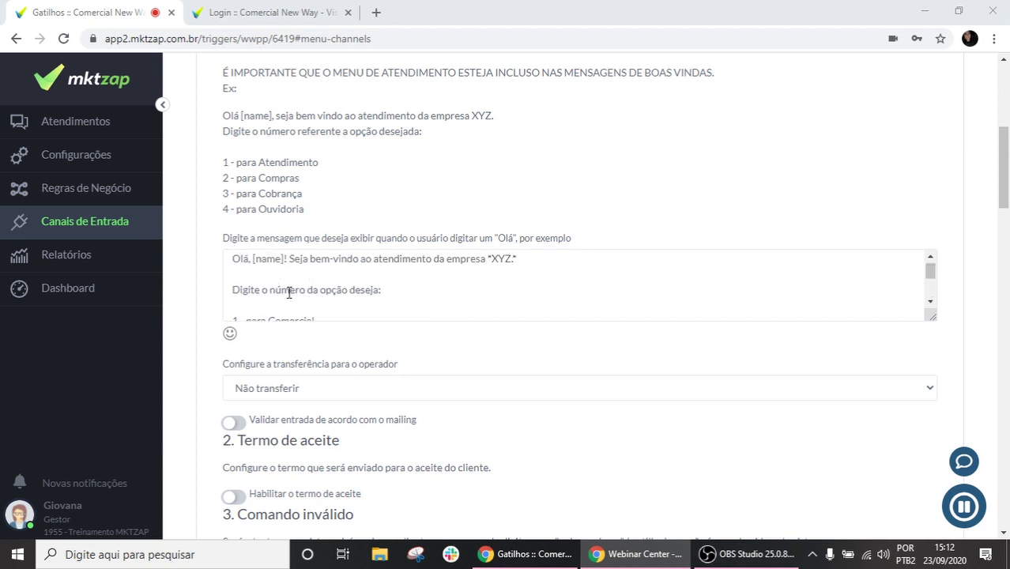
scroll(289, 293, down, 3)
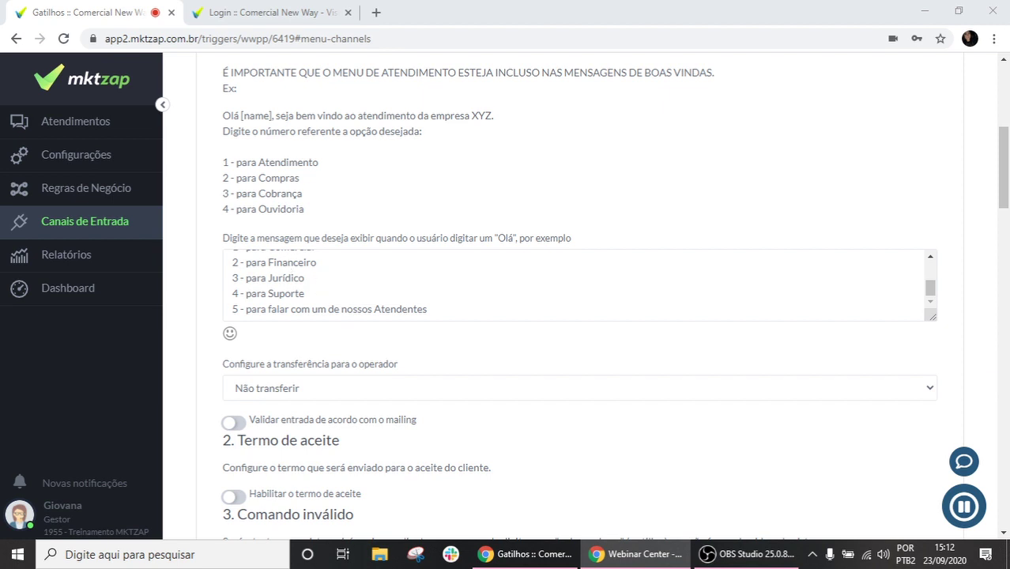
click(681, 154)
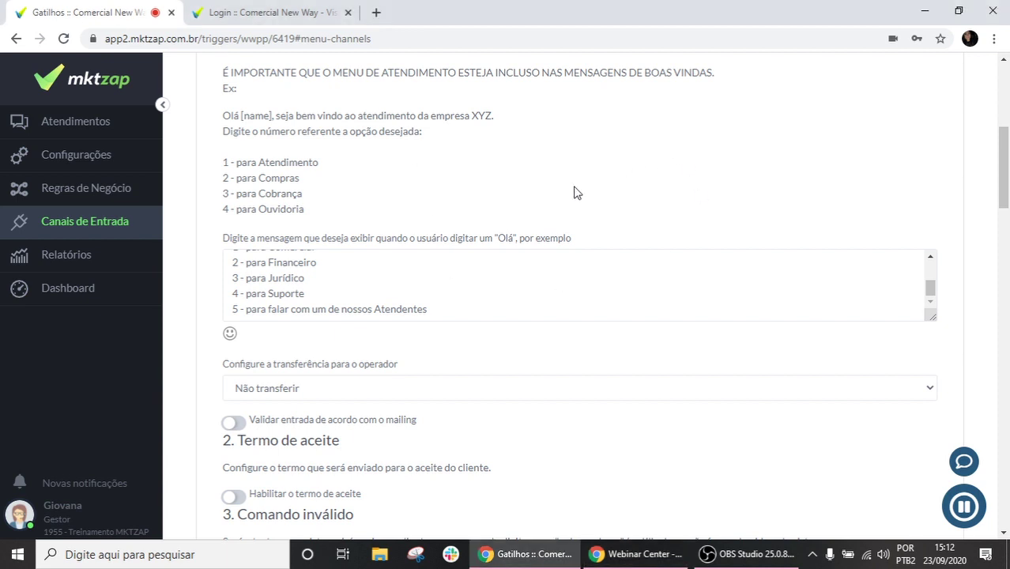
scroll(446, 283, down, 4)
scroll(447, 283, up, 10)
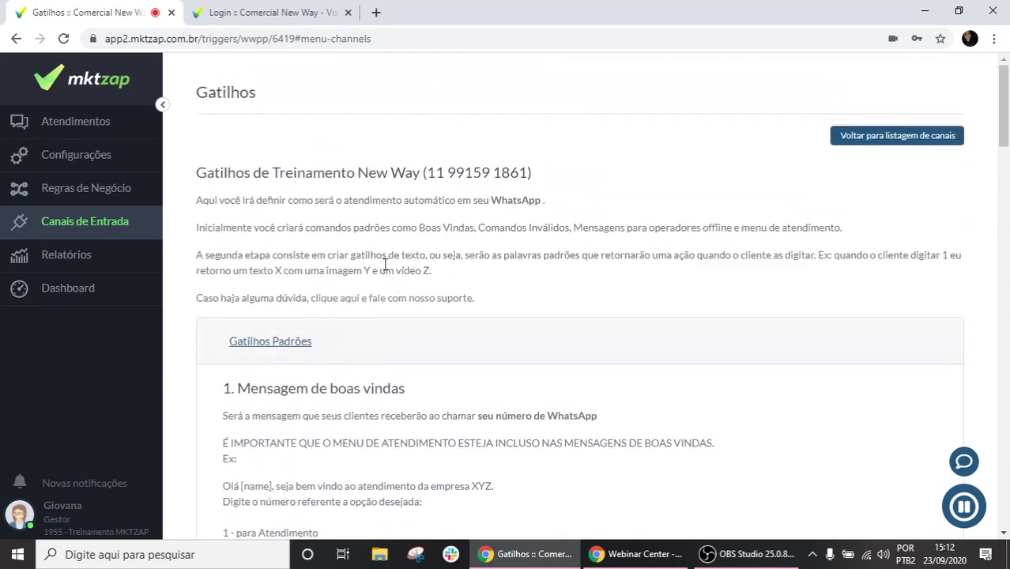
Collapse the default triggers and expand "Outros Gatilhos de Texto" to show its list of text triggers
click(251, 347)
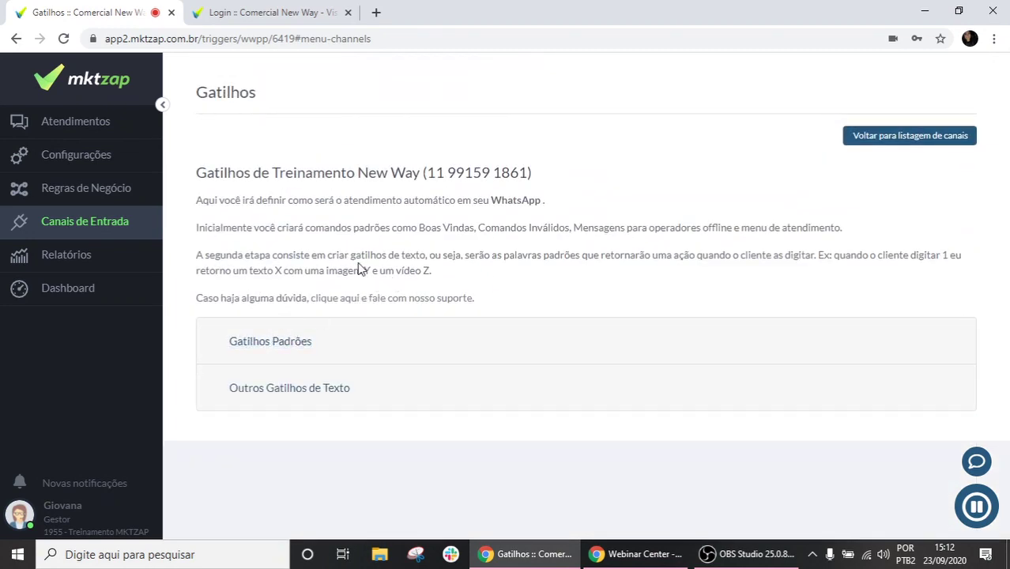
click(330, 389)
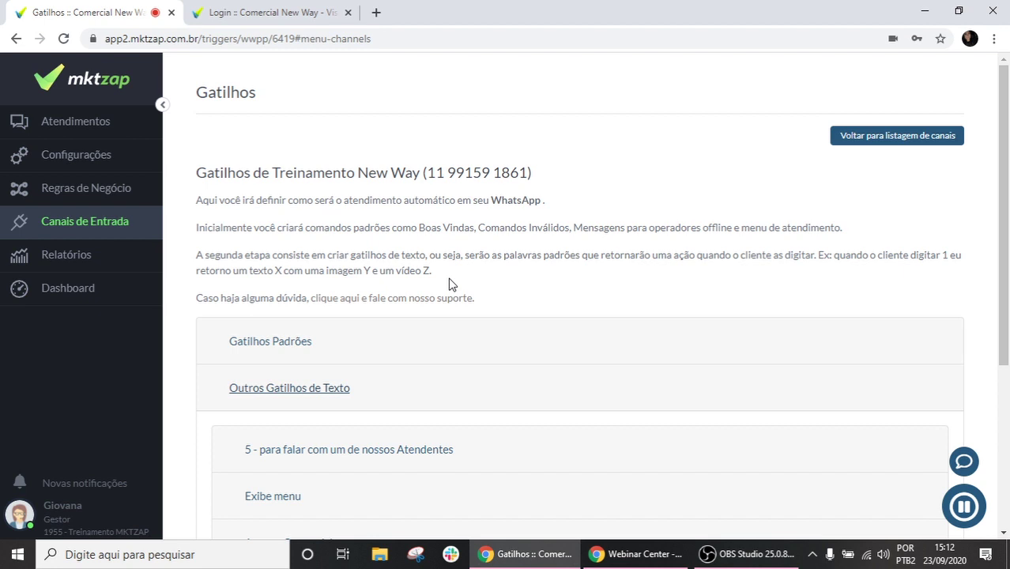
scroll(449, 285, down, 3)
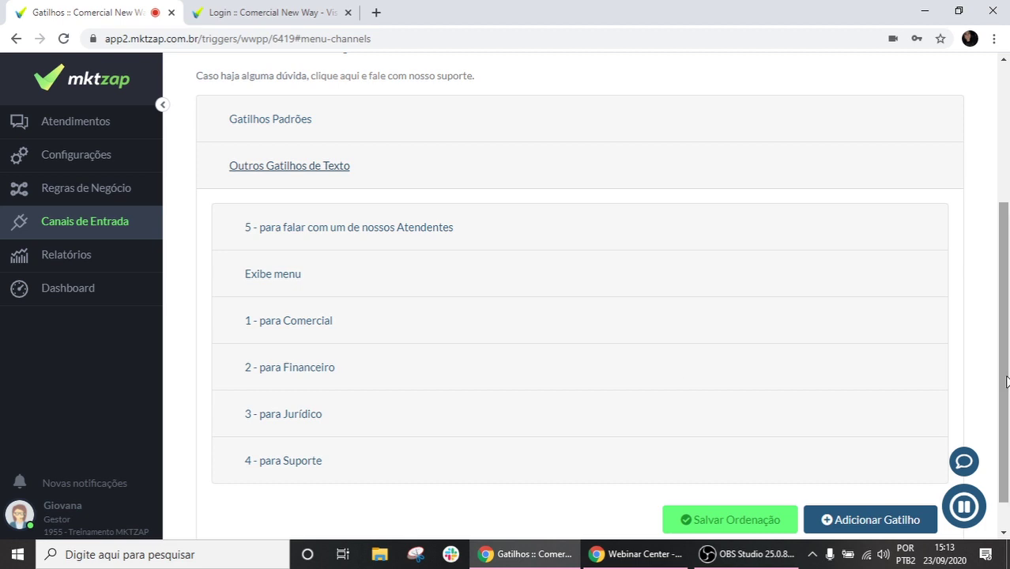
scroll(860, 366, down, 1)
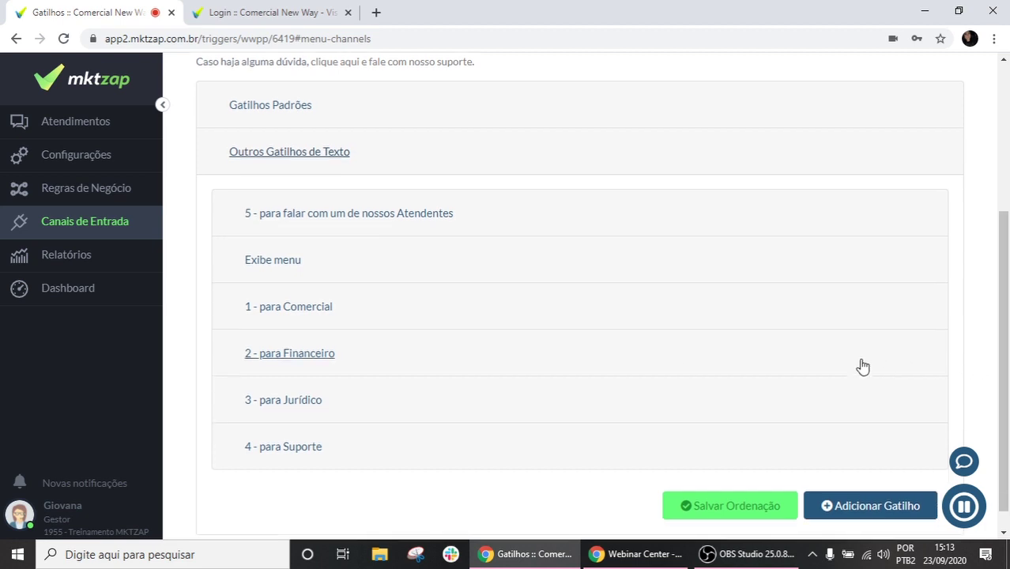
Add a new text trigger to the list and open its data form
click(870, 484)
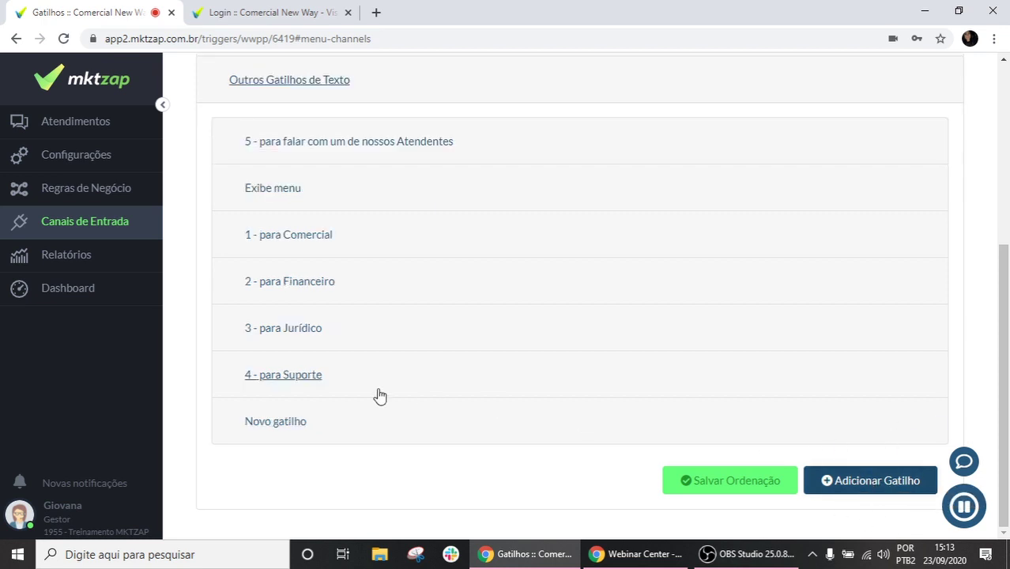
click(276, 422)
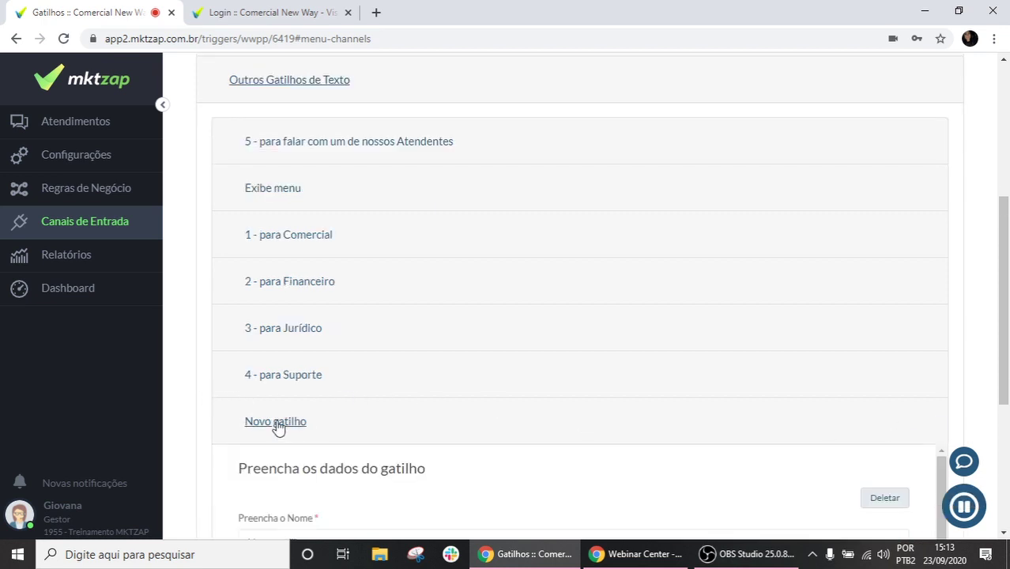
scroll(267, 399, down, 3)
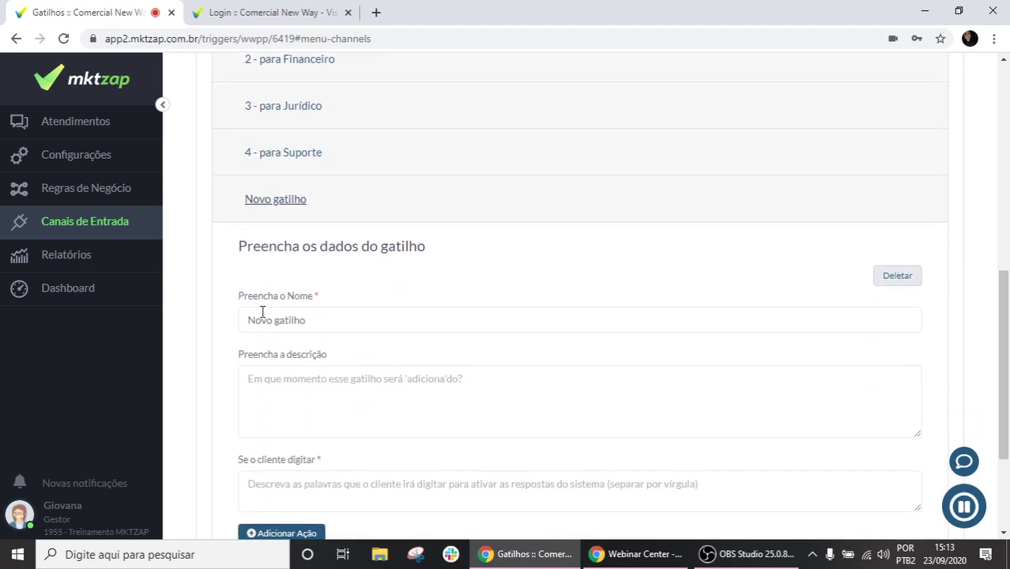
Name the new text trigger "1 - Aposentados"
click(343, 318)
key(BackSpace)
key(BackSpace)
key(BackSpace)
key(BackSpace)
key(BackSpace)
key(BackSpace)
key(BackSpace)
key(BackSpace)
key(BackSpace)
key(BackSpace)
key(BackSpace)
key(BackSpace)
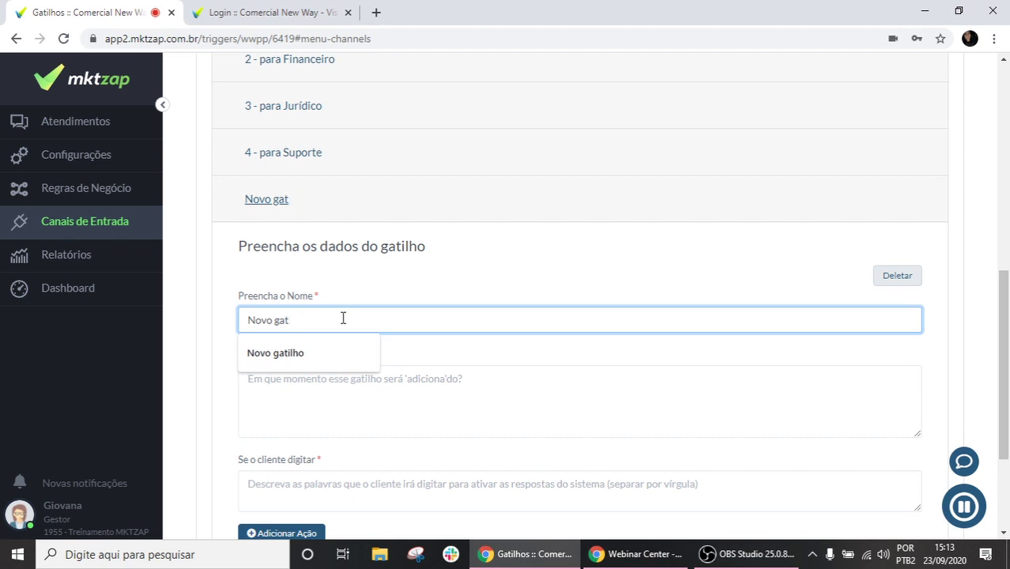
text(1)
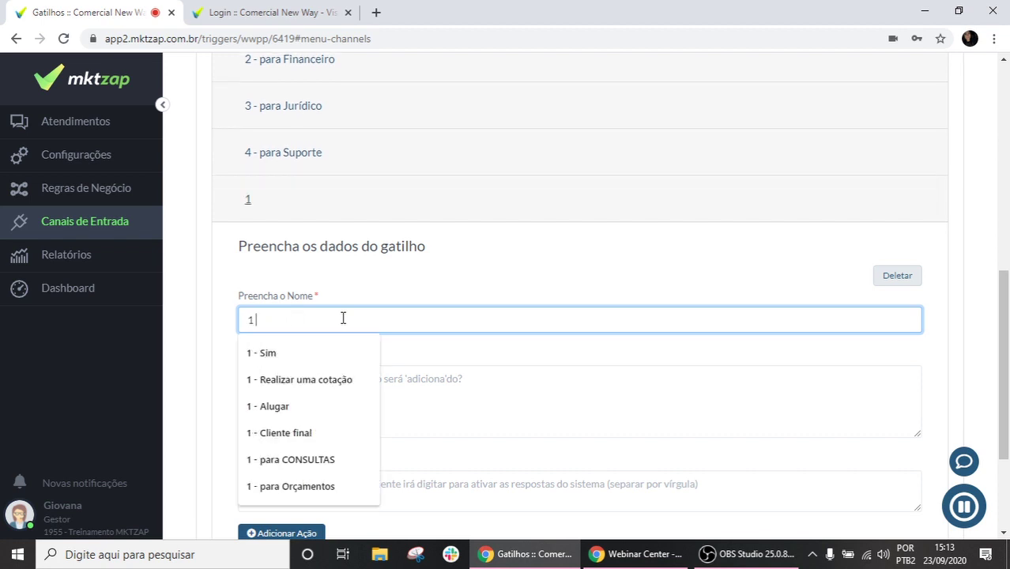
text( - Aposentados)
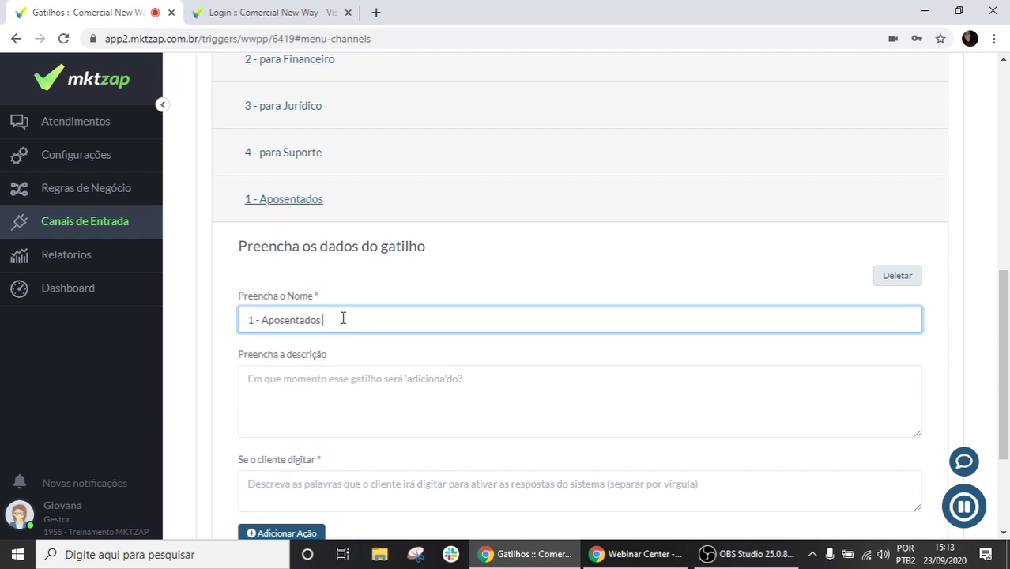
Set the words that activate the trigger to "1 - Aposentados, 1, 01, um, aposentado, aposentados", reusing the trigger's name as the first entry
drag(345, 318, 222, 316)
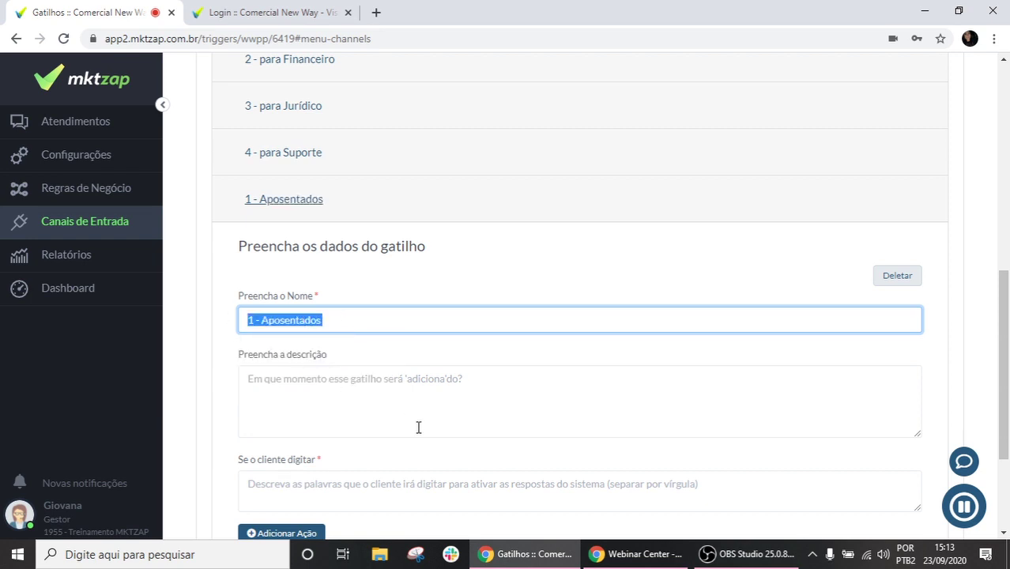
scroll(341, 404, down, 1)
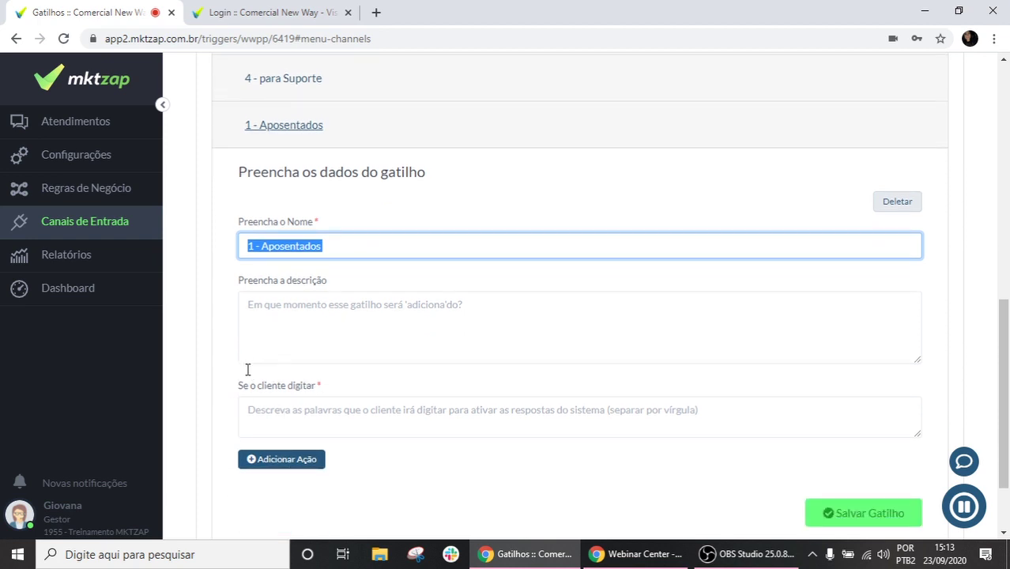
click(337, 433)
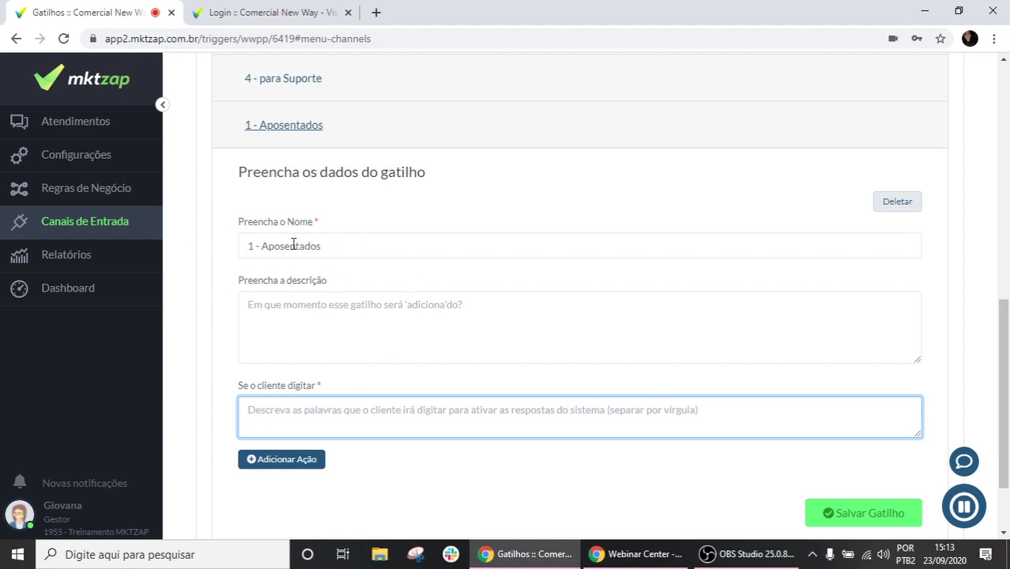
drag(336, 250, 232, 242)
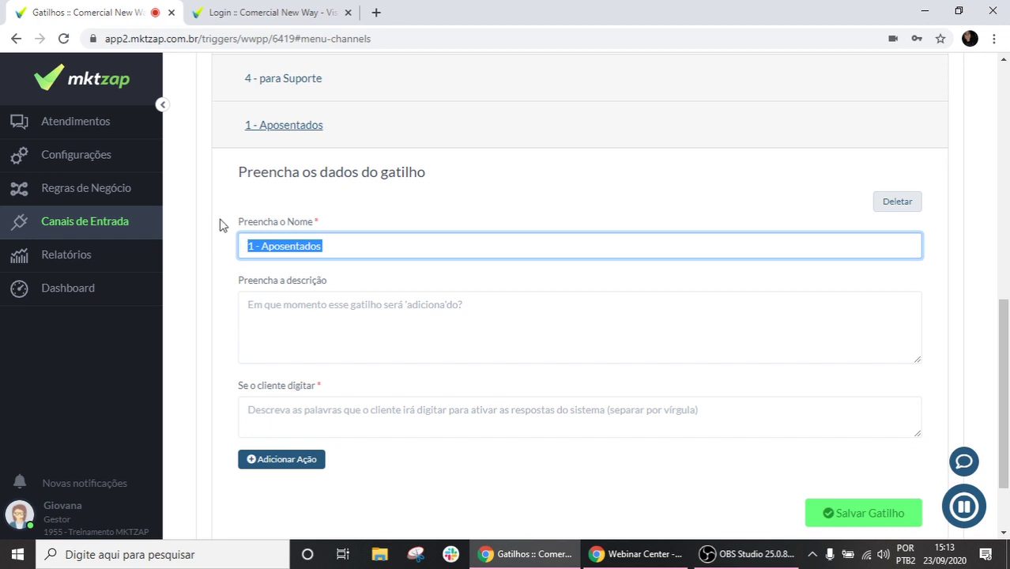
click(314, 415)
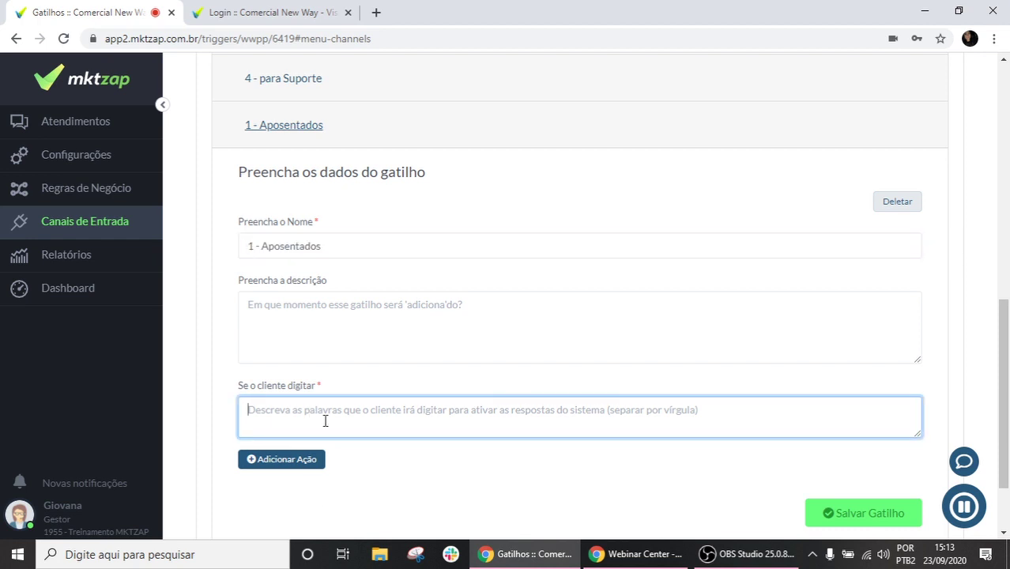
click(367, 244)
drag(367, 244, 116, 239)
key(ctrl+c)
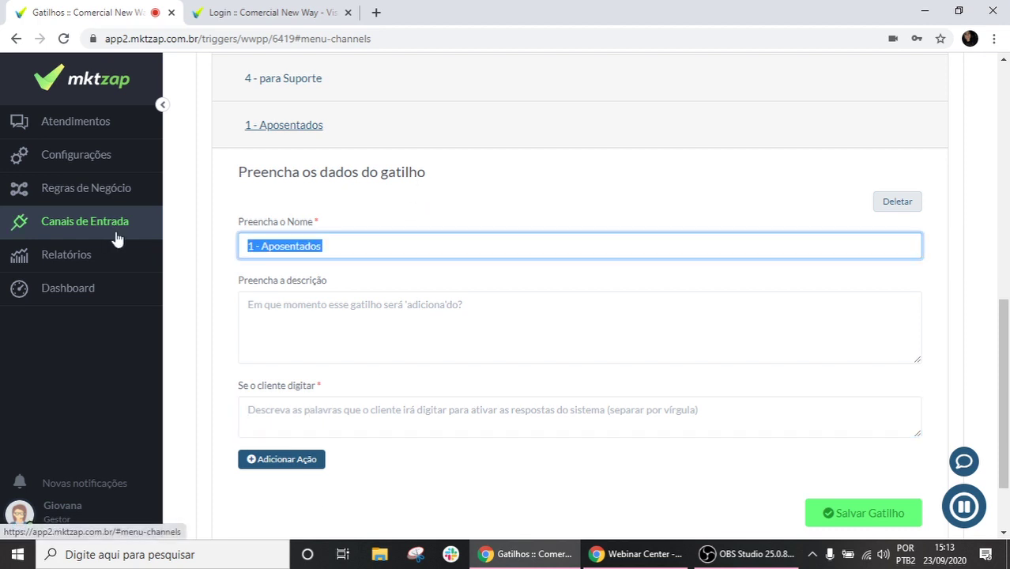
click(339, 427)
key(ctrl+v)
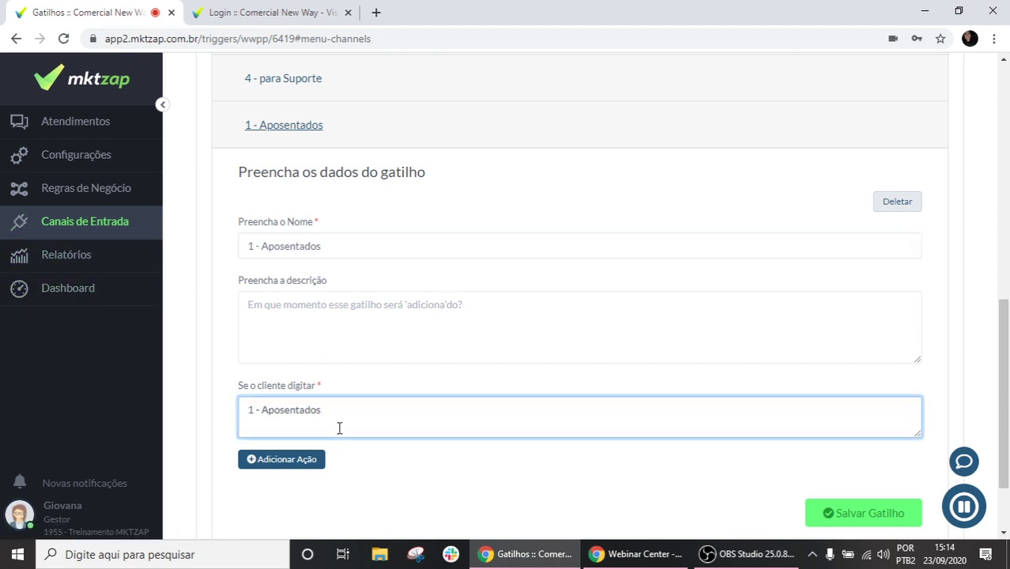
text(, 1, 01, um, aposentado, aposentados)
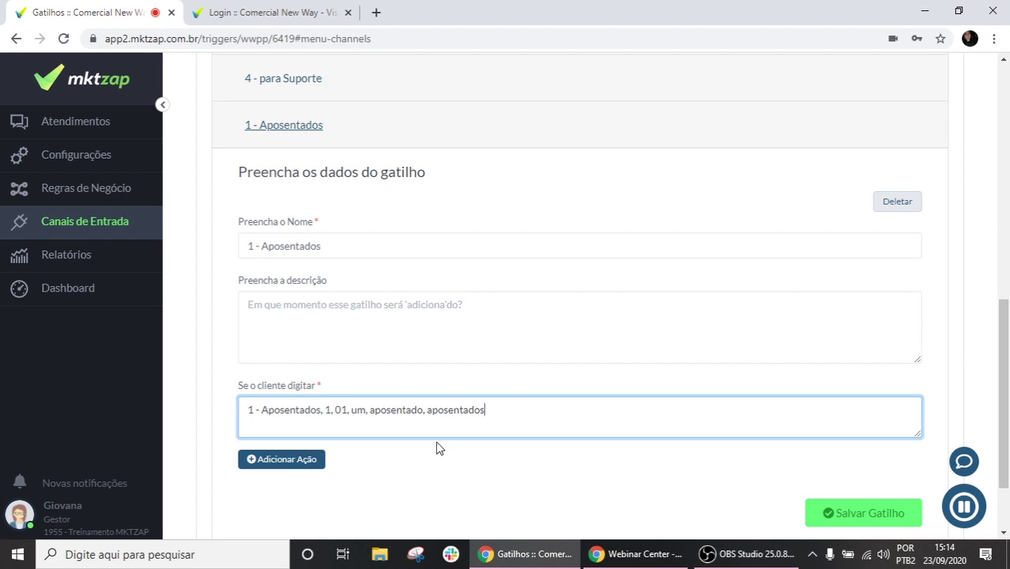
Add an action to the "1 - Aposentados" trigger below its activation words
scroll(414, 427, down, 1)
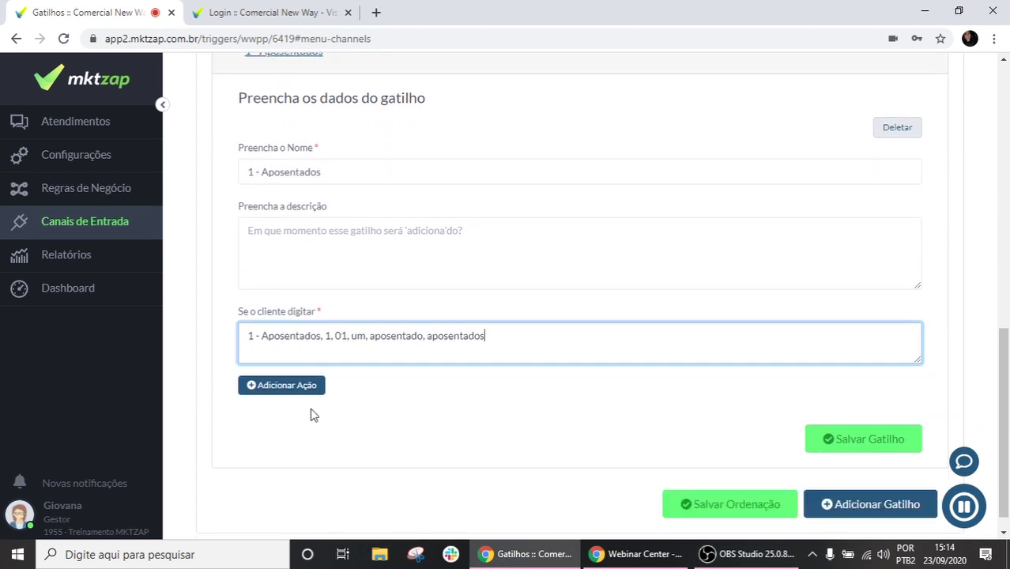
click(271, 390)
scroll(272, 396, down, 2)
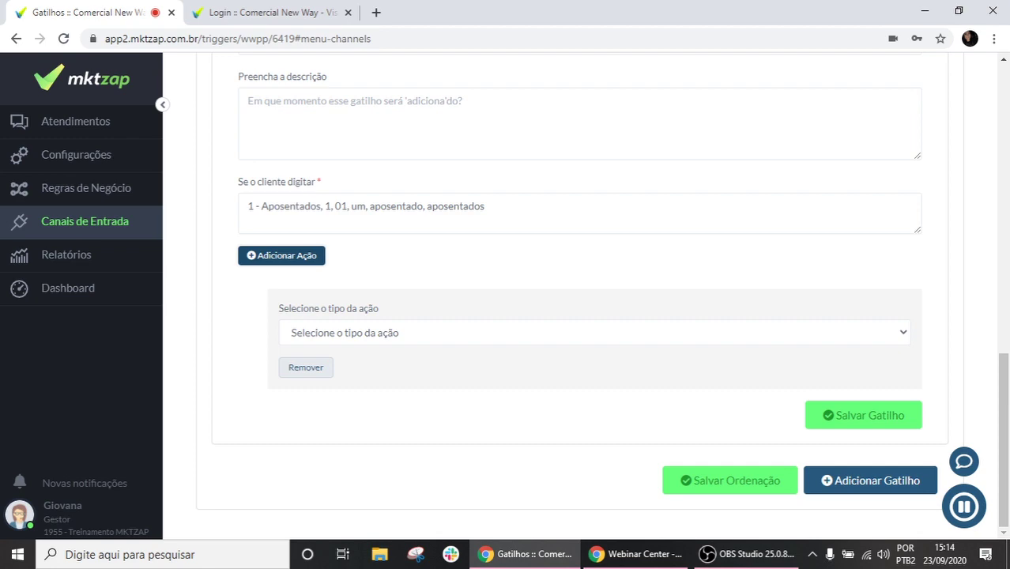
click(741, 555)
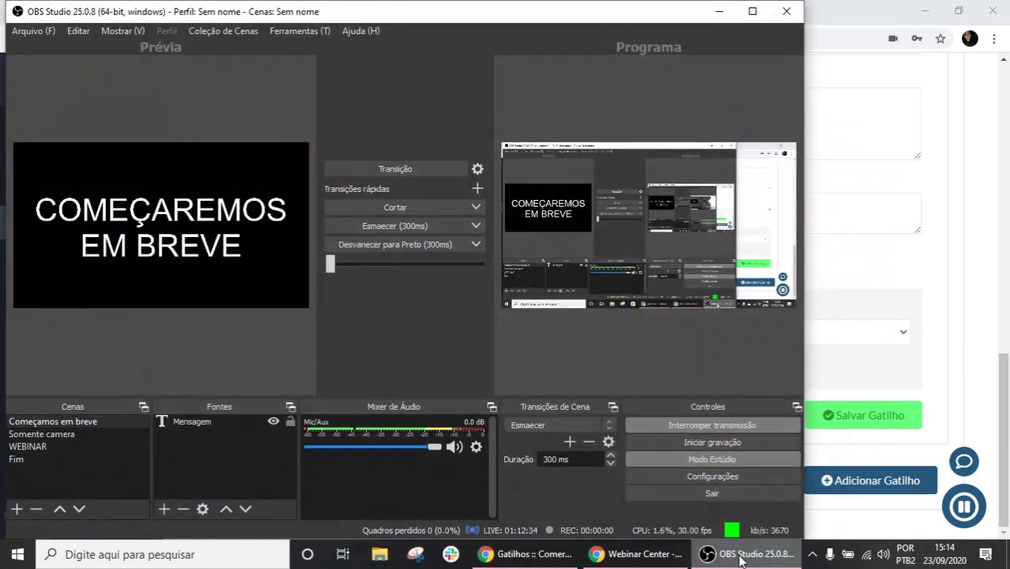
click(741, 556)
click(741, 555)
click(742, 557)
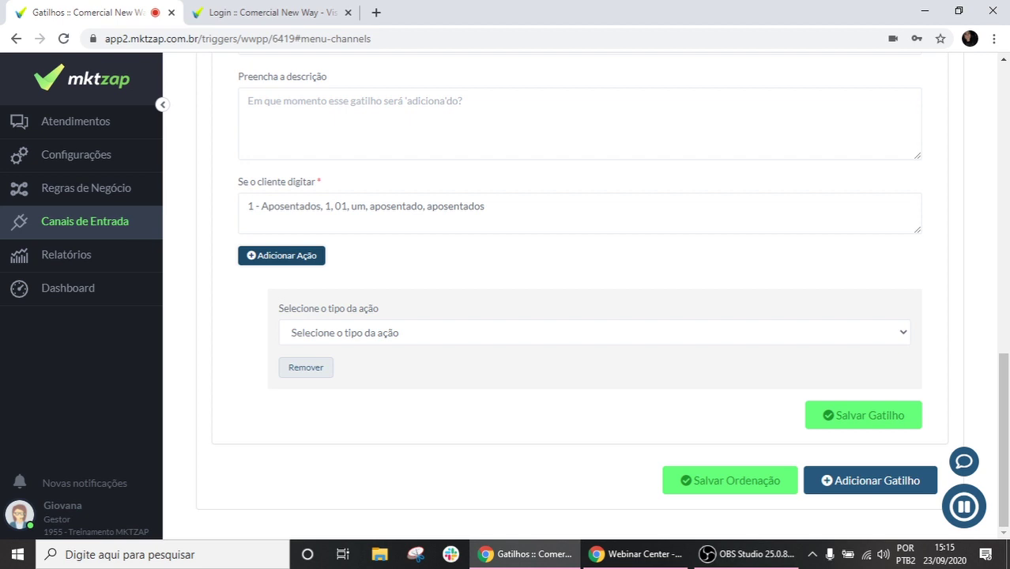
Set the type of the new action in the "1 - Aposentados" trigger to "Texto"
scroll(338, 269, up, 2)
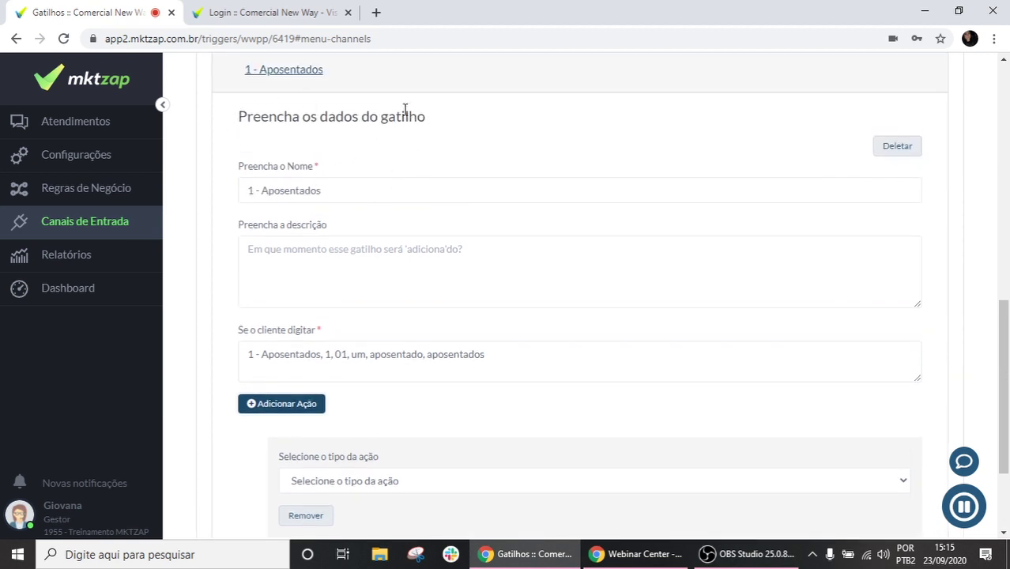
scroll(603, 377, down, 1)
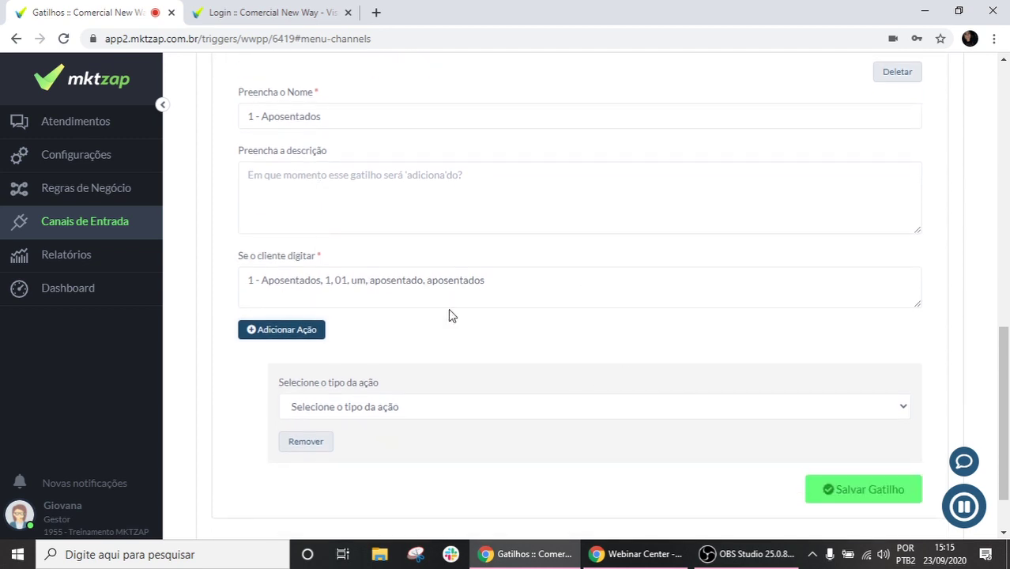
click(425, 418)
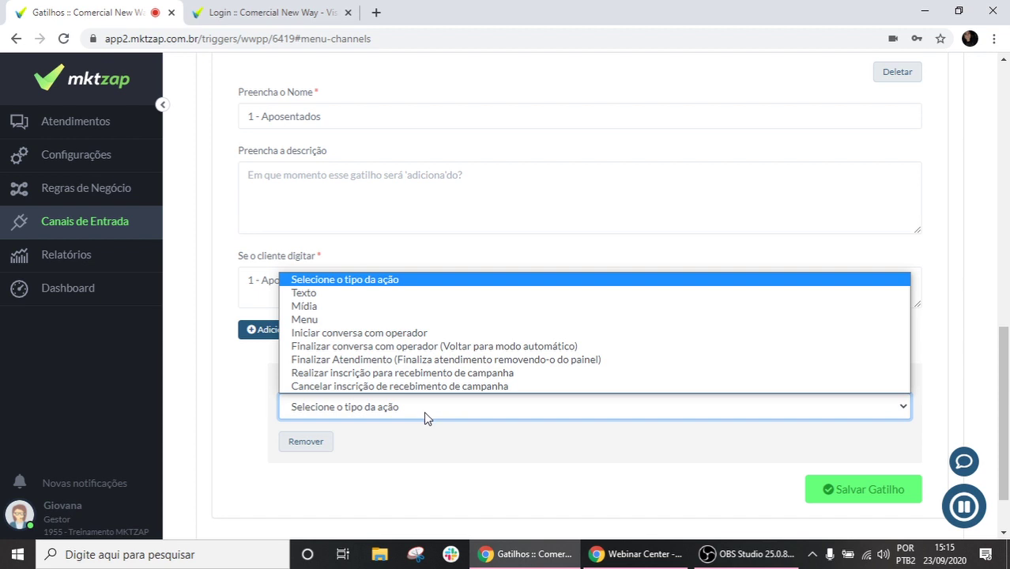
click(316, 294)
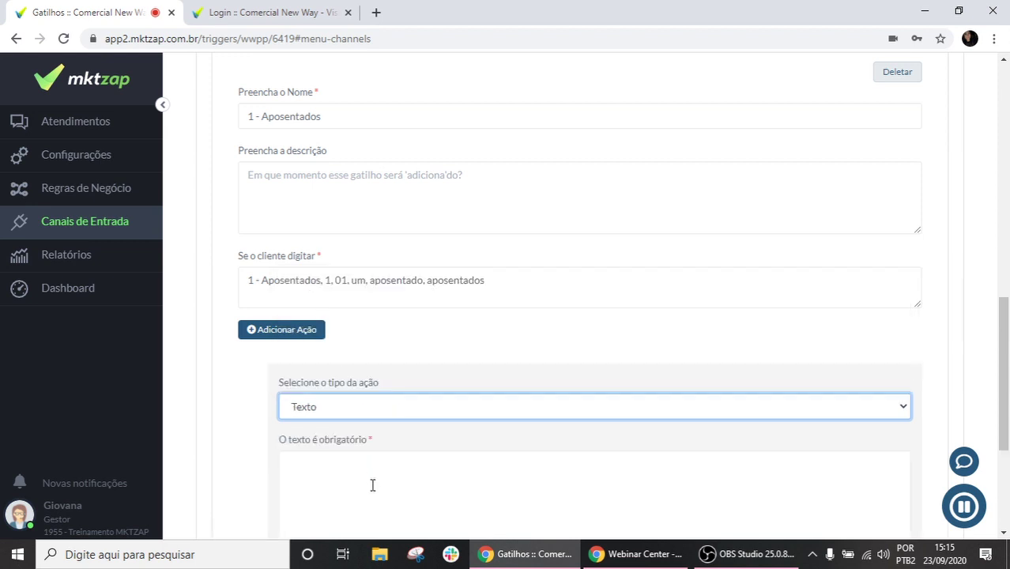
Fill the text action's required message with a placeholder row of repeated letters "k"
click(366, 469)
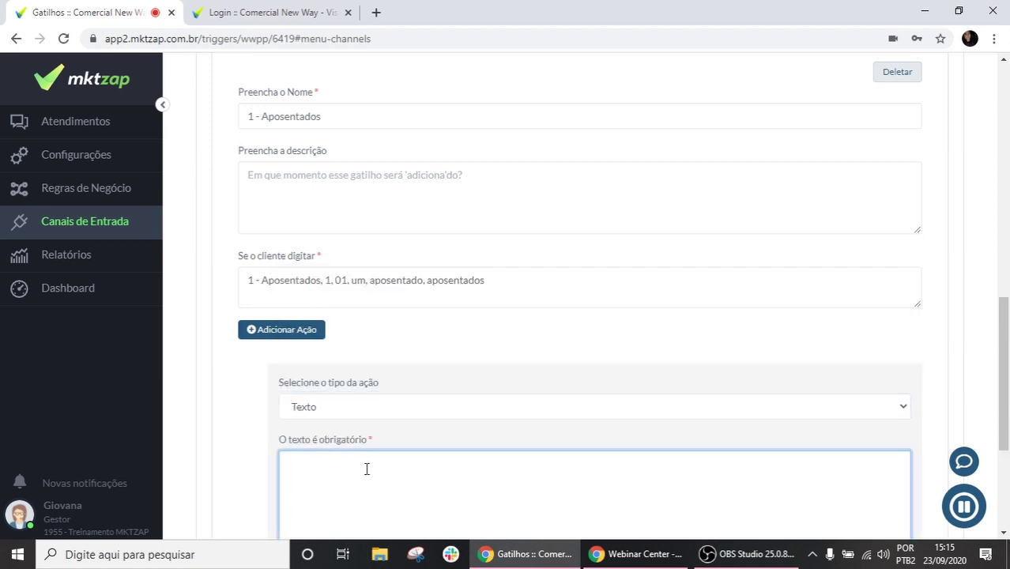
text(aguarde que estamos transferin)
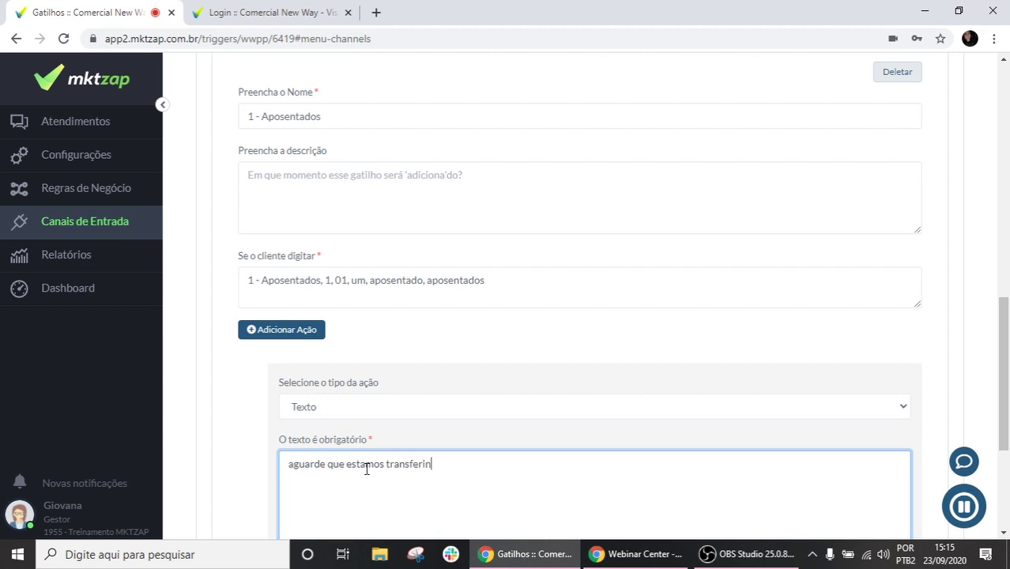
text(do seu atendument)
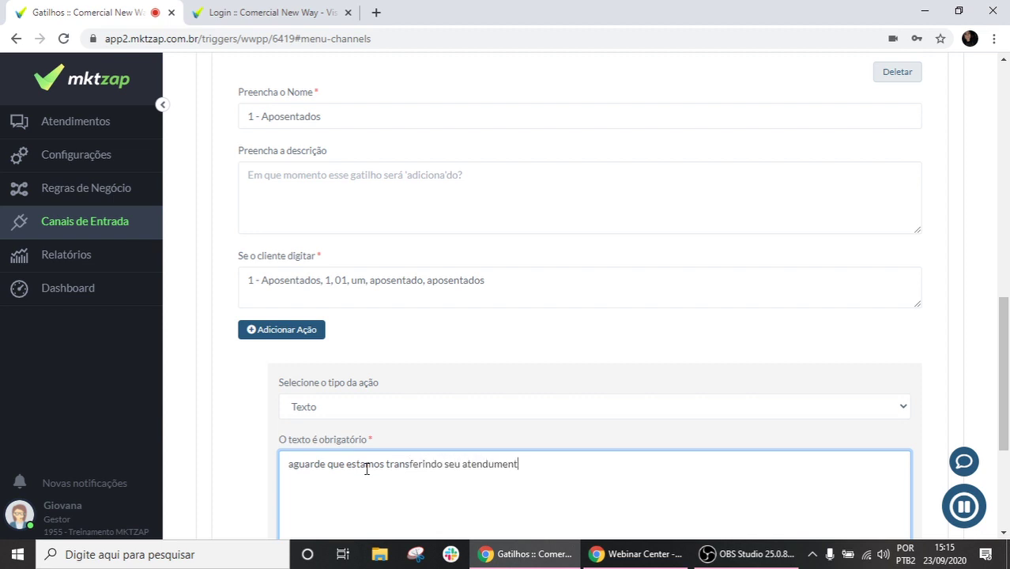
text(o)
text(.........)
key(BackSpace)
key(BackSpace)
key(BackSpace)
key(BackSpace)
key(BackSpace)
key(BackSpace)
key(BackSpace)
key(BackSpace)
key(BackSpace)
key(BackSpace)
key(BackSpace)
key(BackSpace)
key(BackSpace)
key(BackSpace)
key(BackSpace)
key(BackSpace)
key(BackSpace)
key(BackSpace)
key(BackSpace)
key(BackSpace)
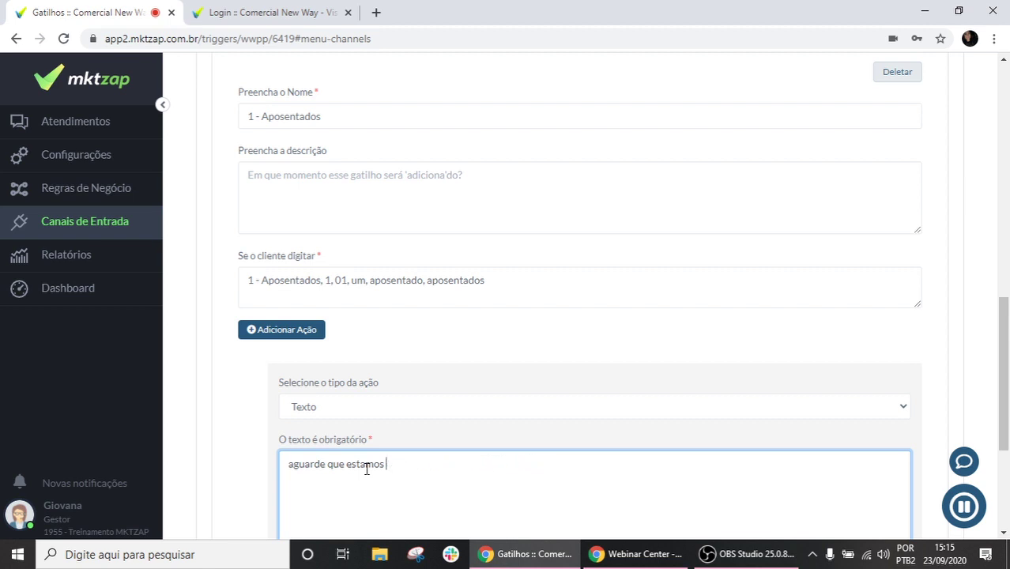
key(BackSpace)
key(BackSpace)
key(BackSpace)
text(kkkkkkkkkkkkkkkkkkkkkkkkkkkkkkk)
Add a second action of type "Iniciar conversa com operador" and assign it to the sector "xxxxxxxxxxxx"
scroll(327, 444, down, 3)
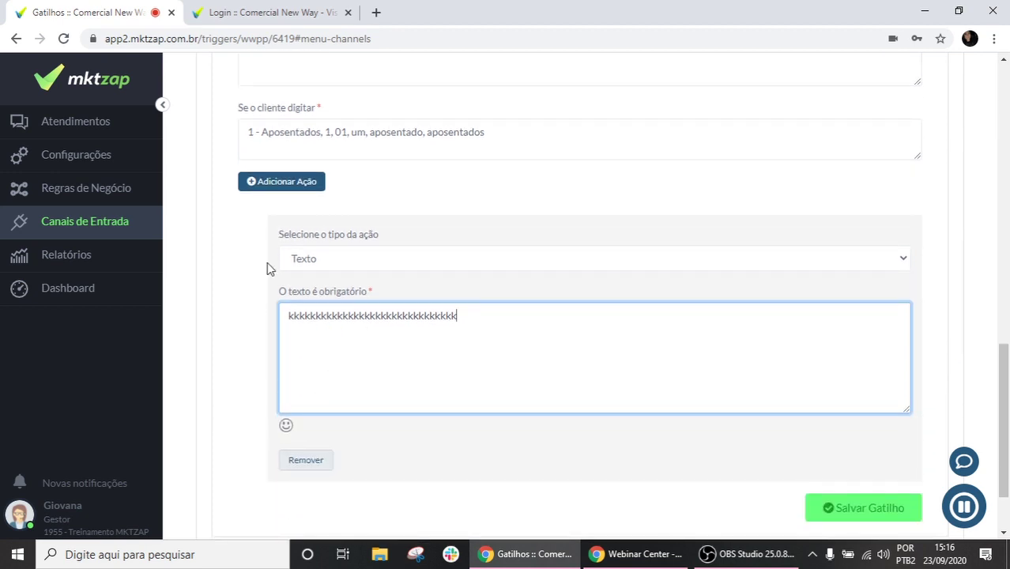
click(272, 184)
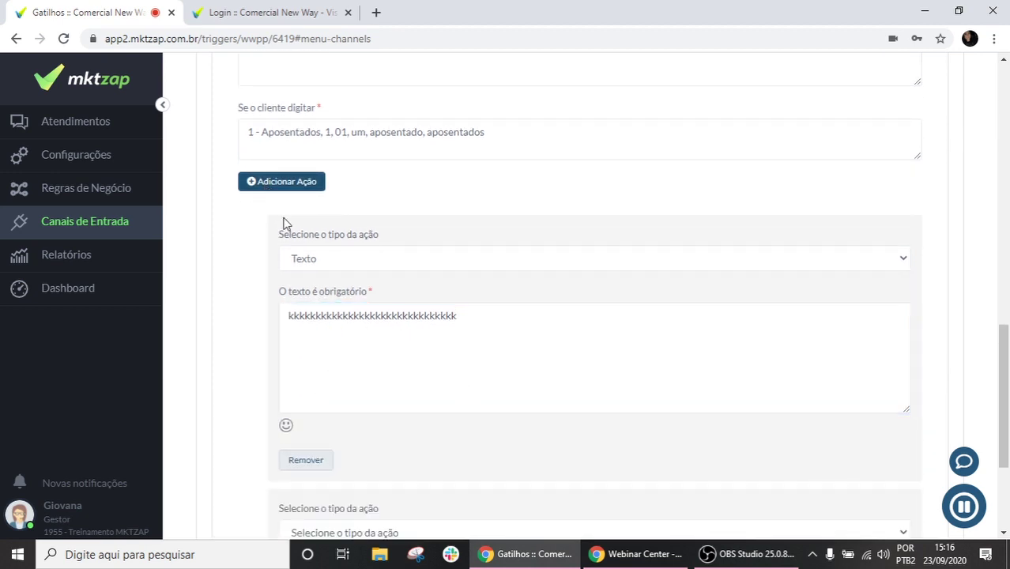
scroll(335, 273, down, 3)
click(386, 333)
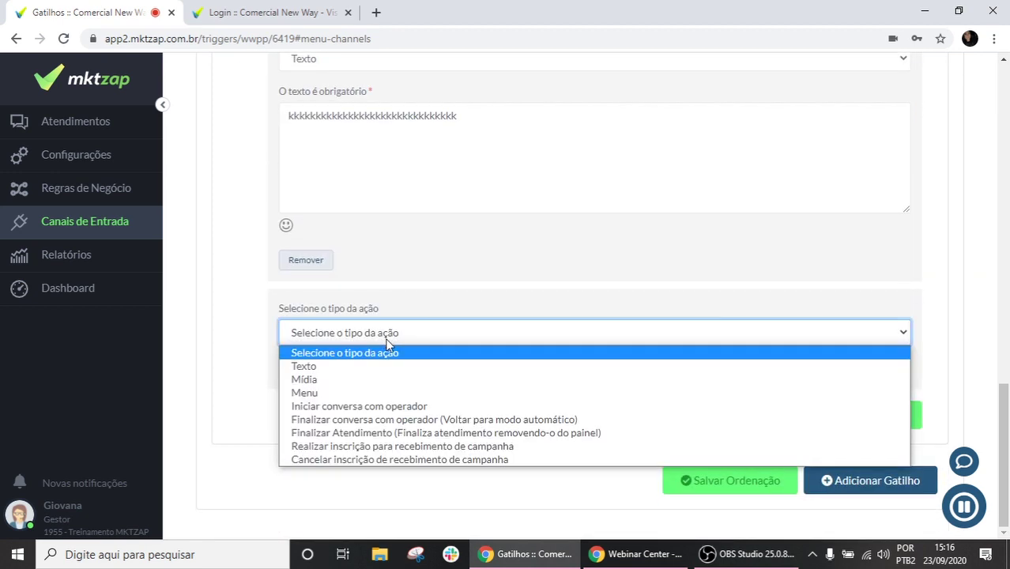
click(340, 406)
scroll(324, 348, down, 1)
click(341, 336)
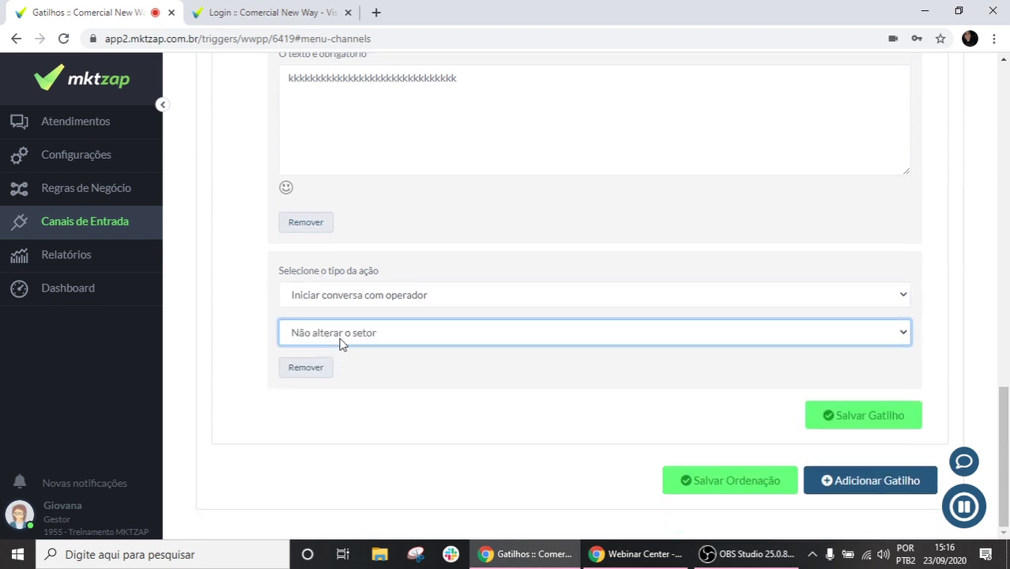
click(323, 432)
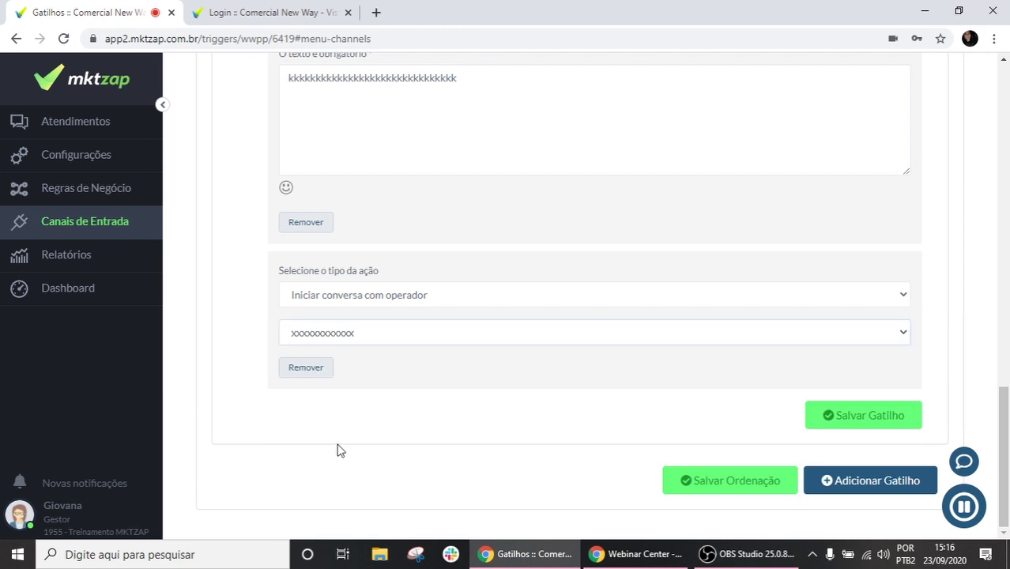
Add a third action and reorder it to sit between the text action and the operator conversation action
scroll(334, 447, up, 1)
scroll(332, 447, up, 2)
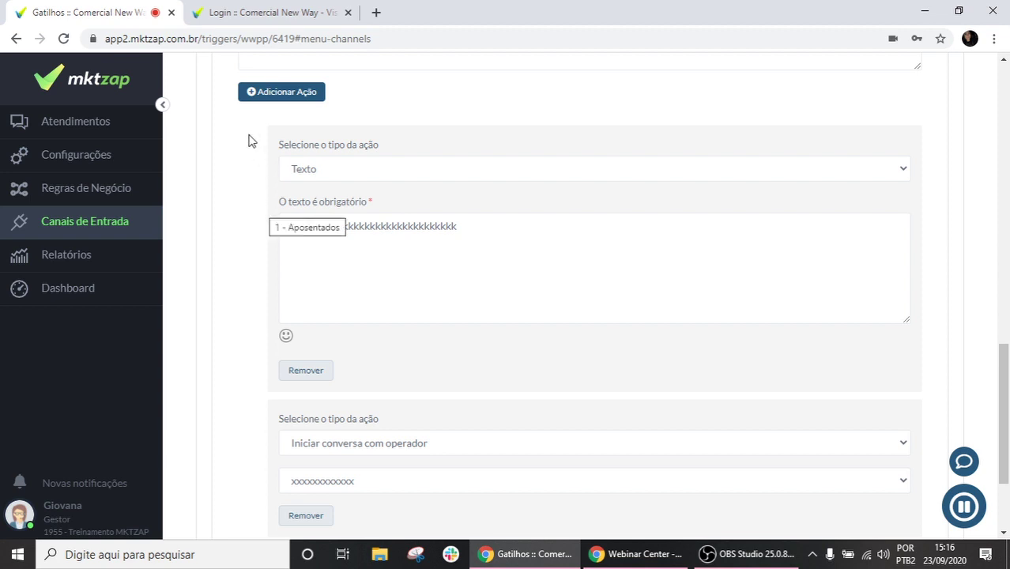
click(269, 92)
scroll(268, 99, down, 4)
drag(363, 350, 341, 198)
scroll(359, 229, up, 2)
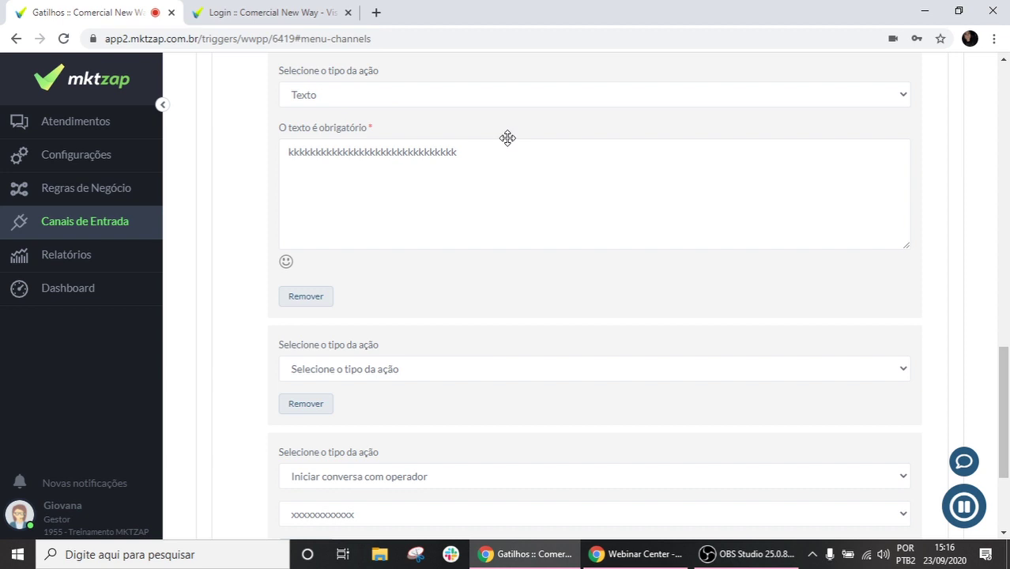
Set the middle action's type to "Mídia" and attach the image thumb-1920-332234.jpg from the desktop folder
click(415, 372)
click(385, 420)
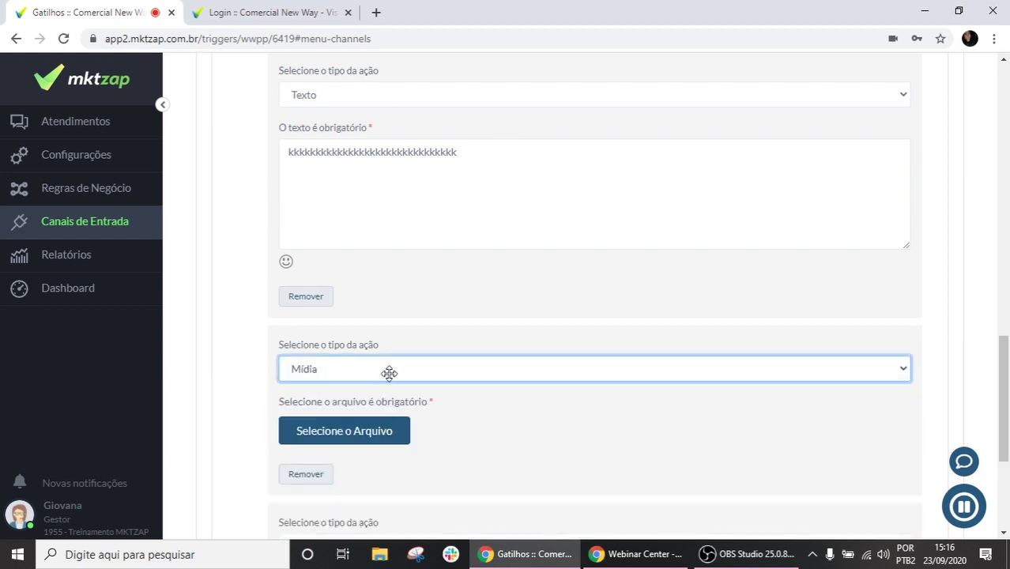
scroll(389, 374, down, 2)
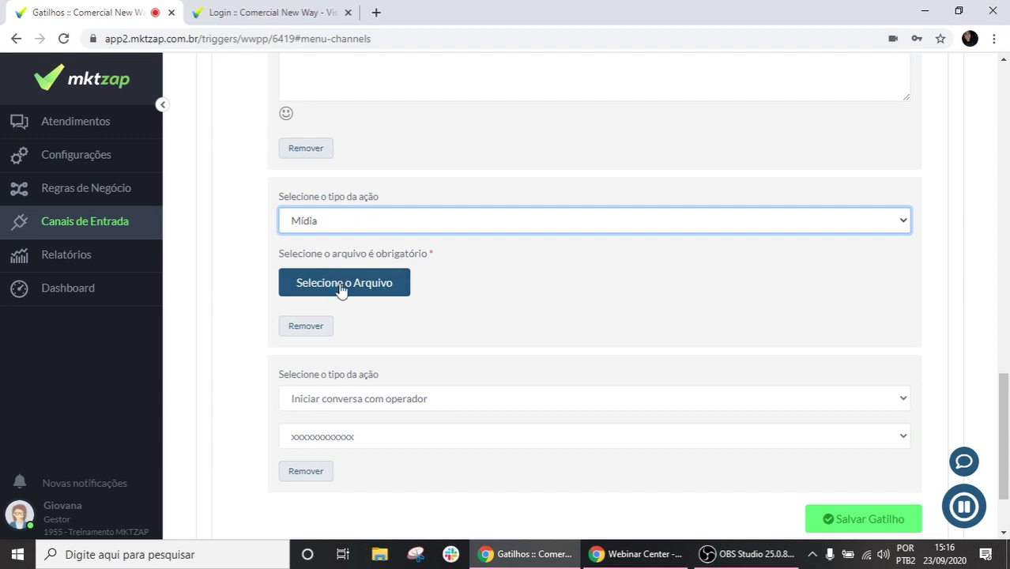
click(341, 290)
click(349, 142)
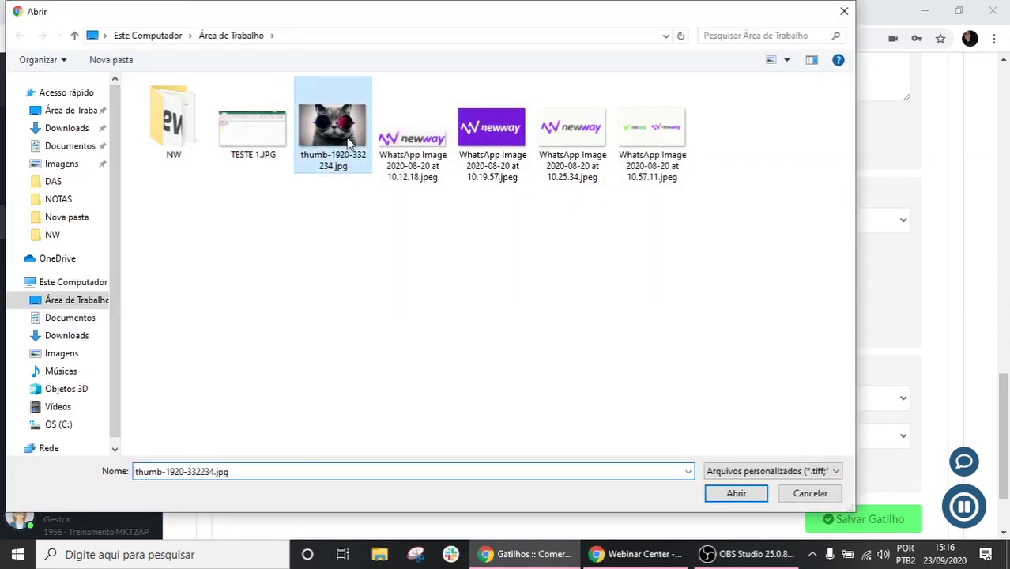
click(732, 500)
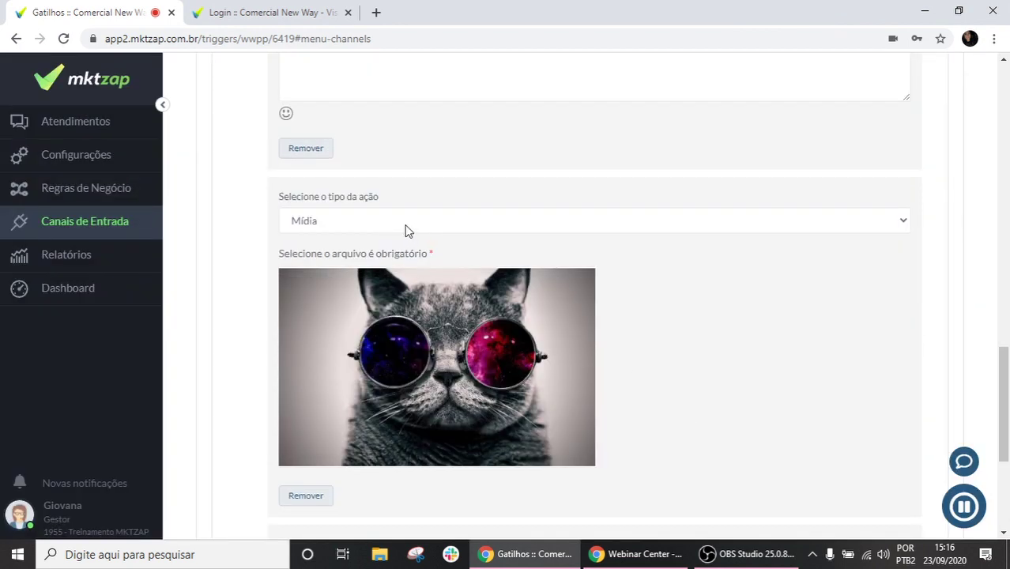
Remove the operator conversation action and the media action, leaving only the text action in the trigger
scroll(262, 234, up, 1)
scroll(406, 158, down, 1)
scroll(437, 282, down, 3)
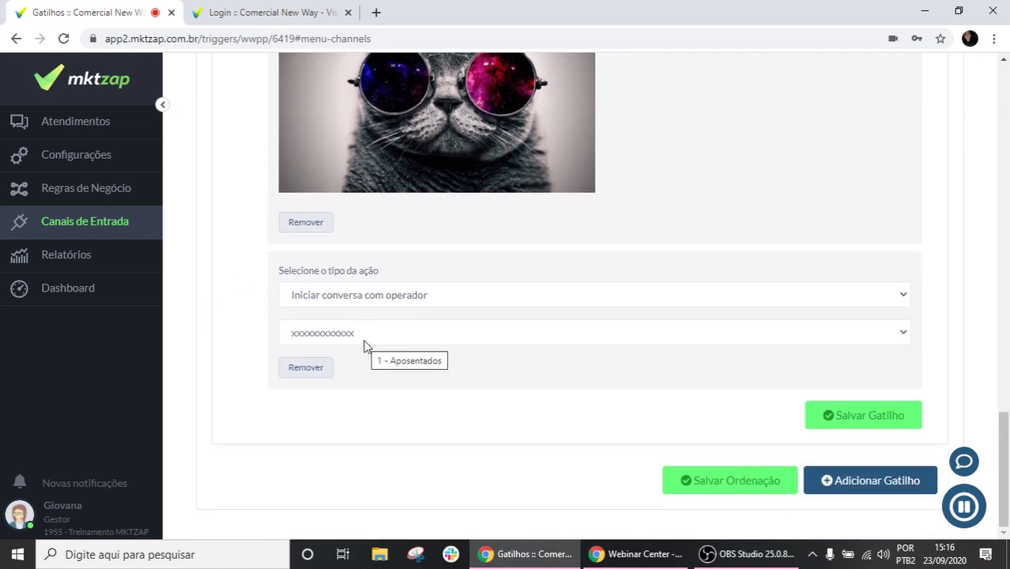
scroll(364, 345, up, 1)
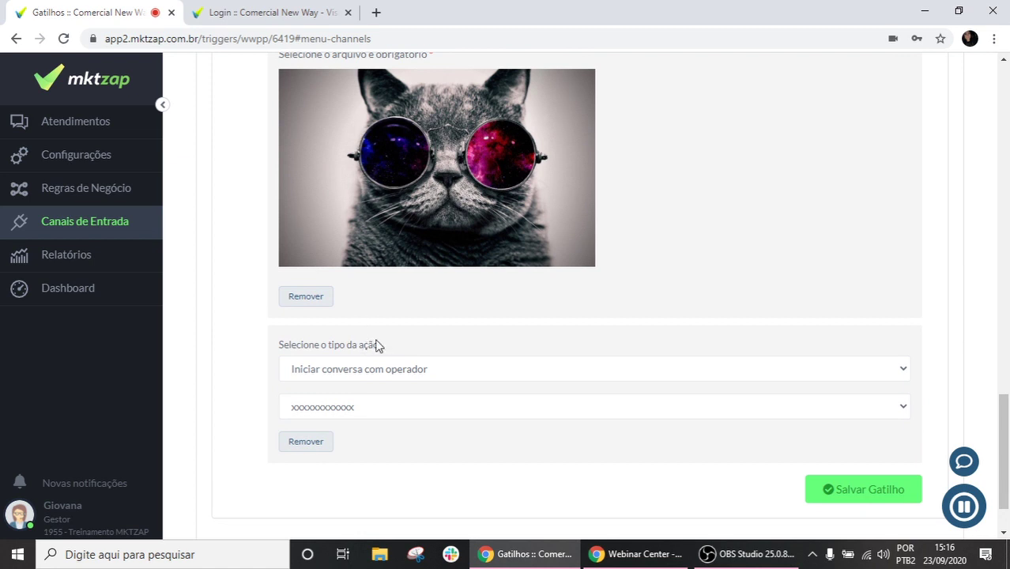
scroll(375, 346, up, 3)
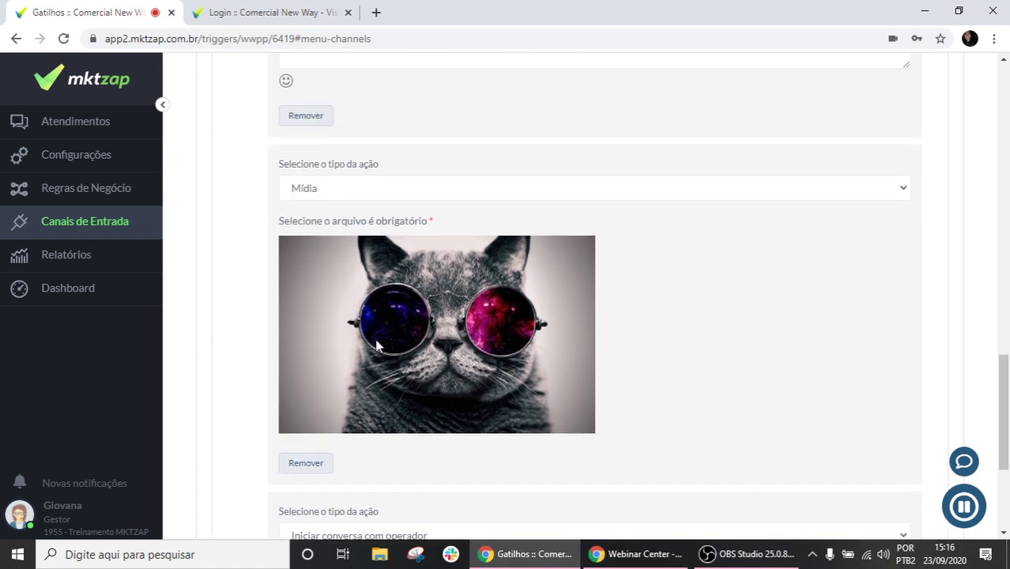
scroll(376, 340, up, 2)
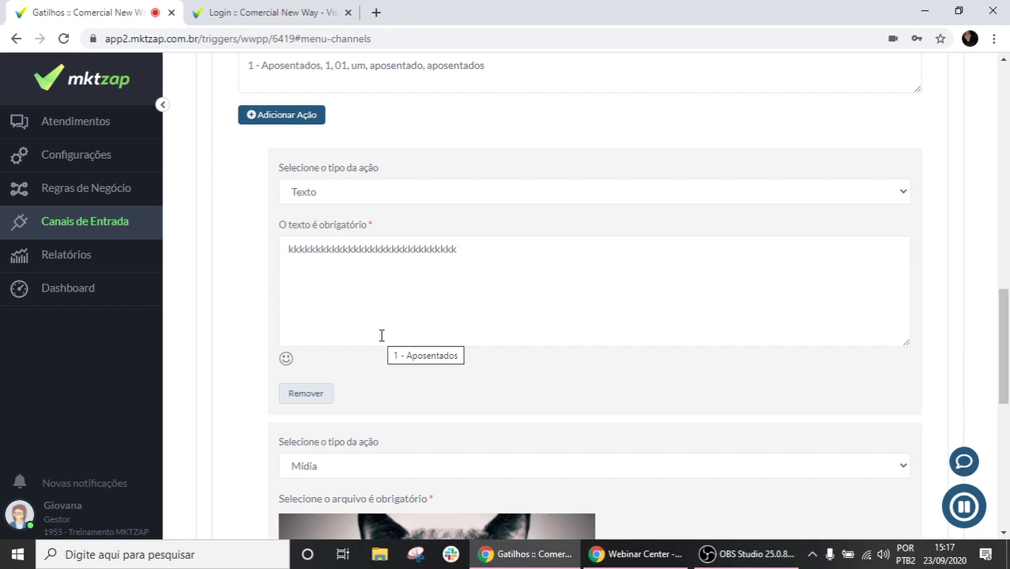
scroll(395, 316, down, 7)
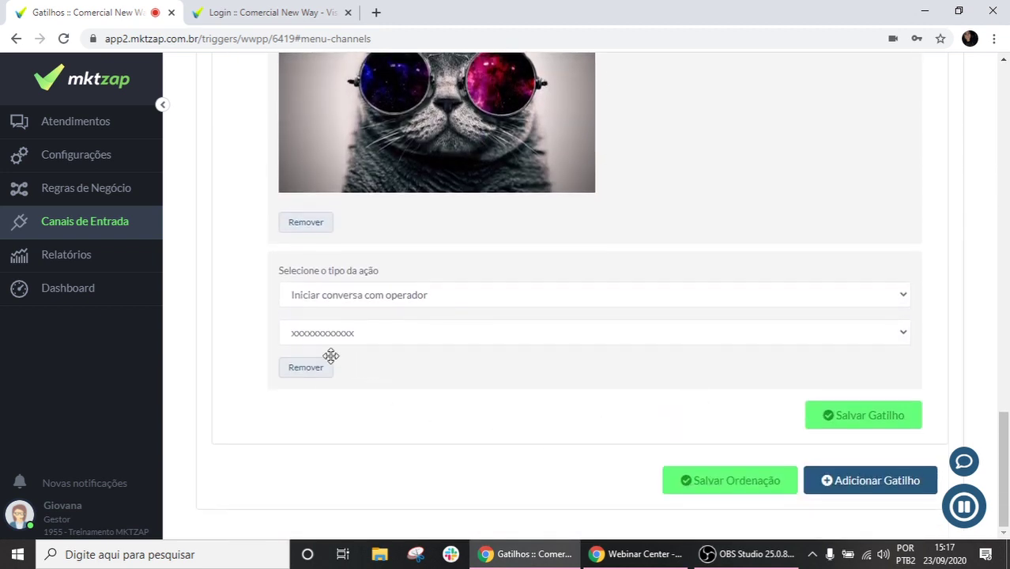
click(321, 369)
click(311, 370)
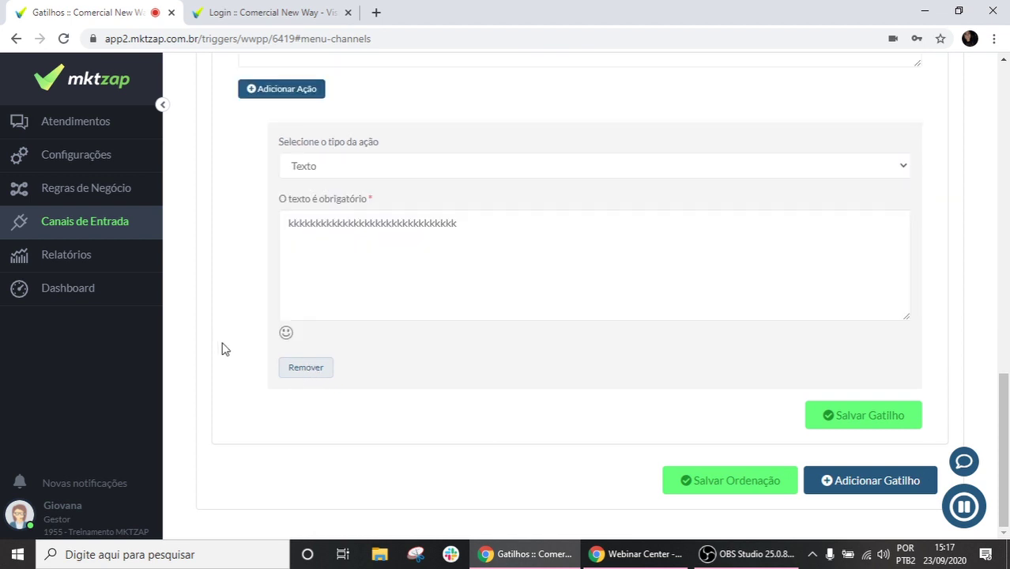
Replace the text action's placeholder message with "Agora digite umas da opções:"
scroll(222, 349, up, 2)
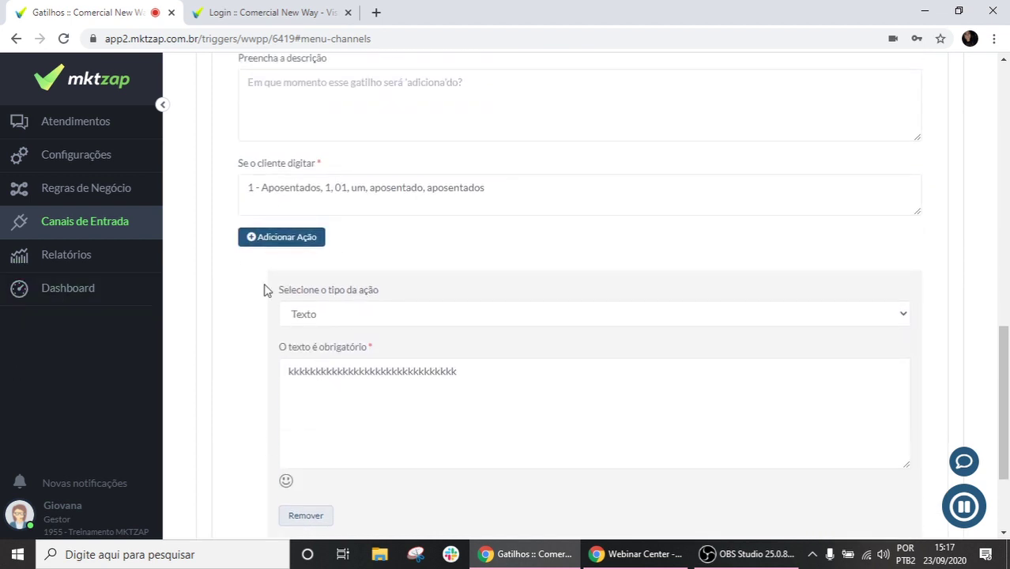
click(518, 382)
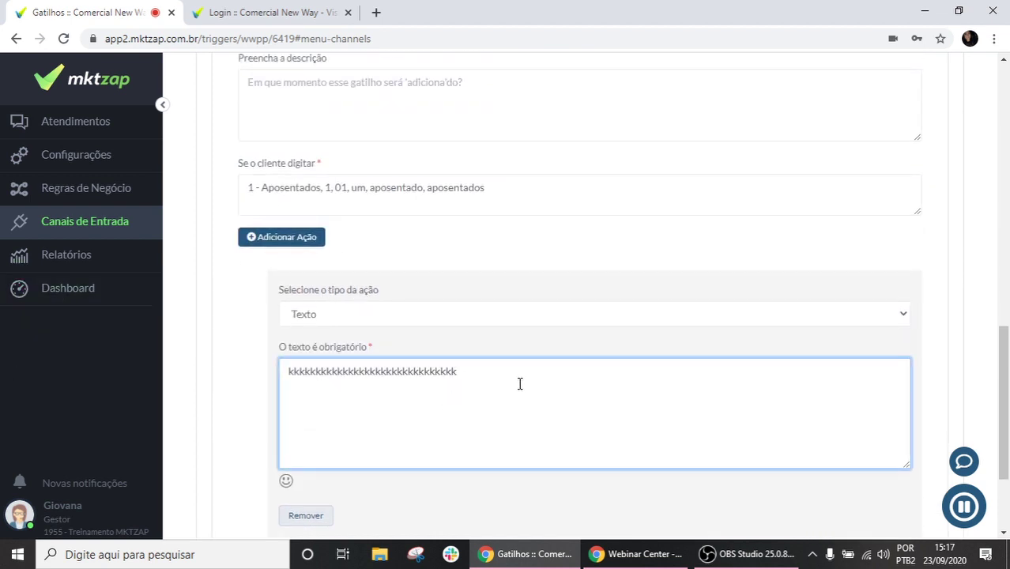
key(BackSpace)
key(BackSpace)
key(BackSpace)
key(BackSpace)
key(BackSpace)
key(BackSpace)
key(BackSpace)
key(BackSpace)
key(BackSpace)
key(BackSpace)
key(BackSpace)
key(BackSpace)
key(BackSpace)
key(BackSpace)
key(BackSpace)
key(BackSpace)
key(BackSpace)
key(BackSpace)
key(BackSpace)
key(BackSpace)
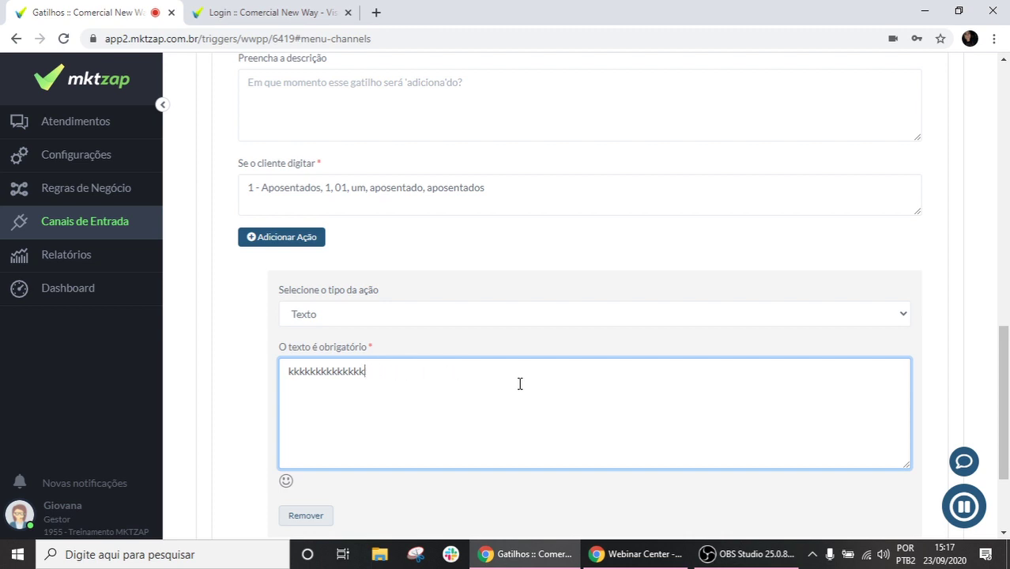
text(A)
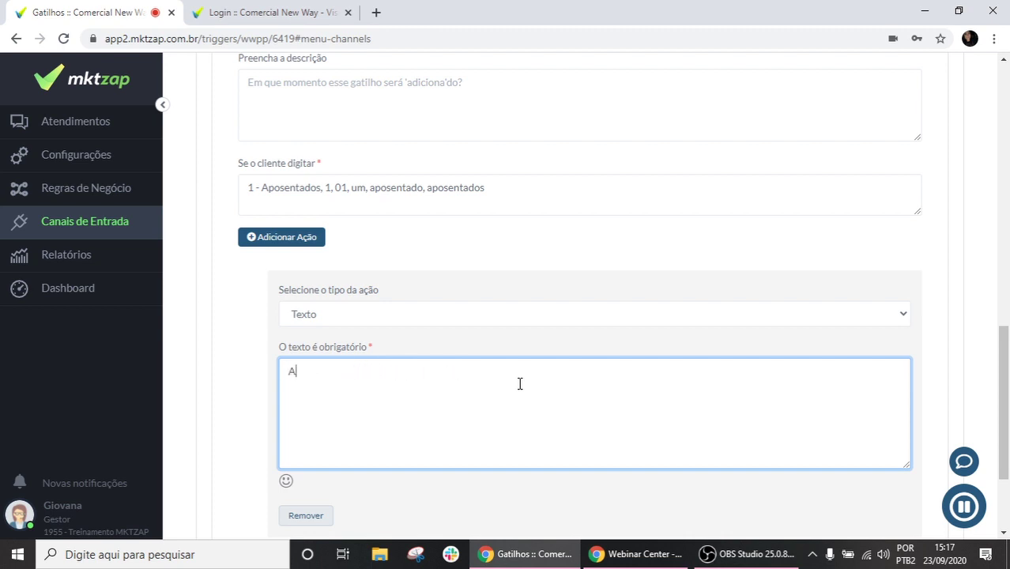
text(gora digite umas da )
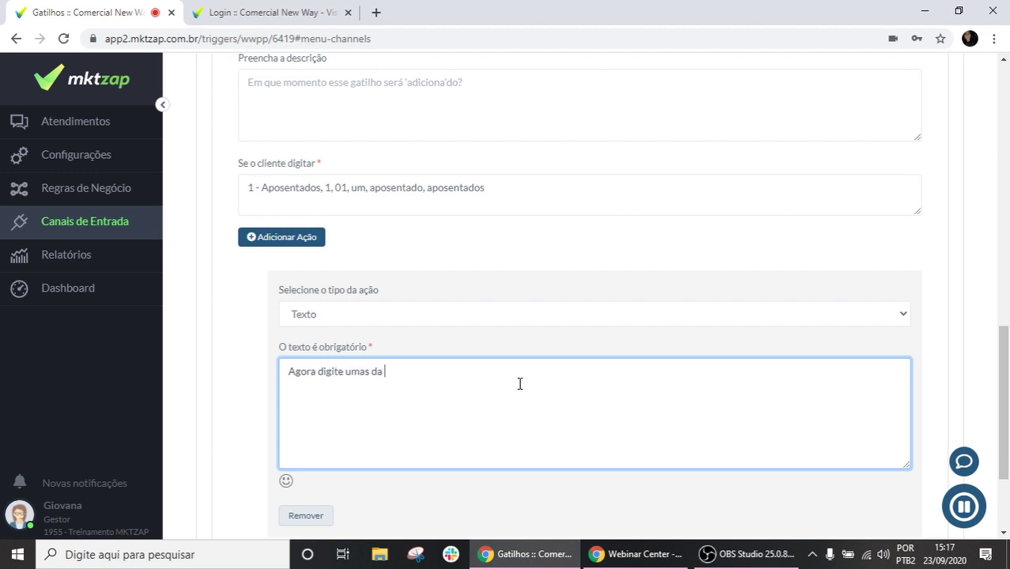
text(opções:)
Add the options "2 - xxxxxxxxxx", "3 - yyyyyyyyy" and "4 - zzzzzzzzz" on separate lines below the text action's message
key(Return)
key(Return)
text(2 - xxxxxxxxxx)
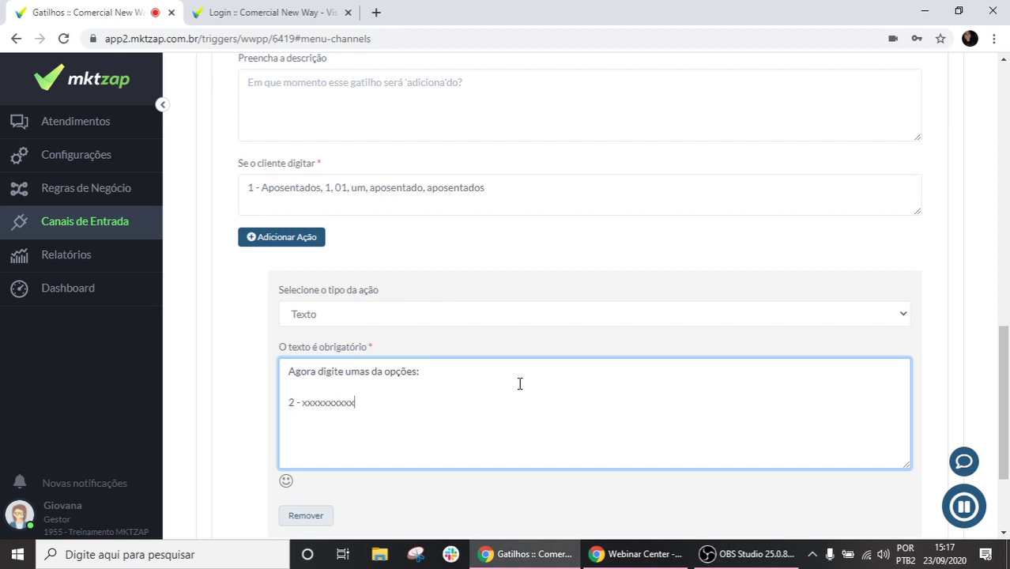
key(Return)
text(3 - yyyyyyyyyy)
key(BackSpace)
key(Return)
text(4 - zzz)
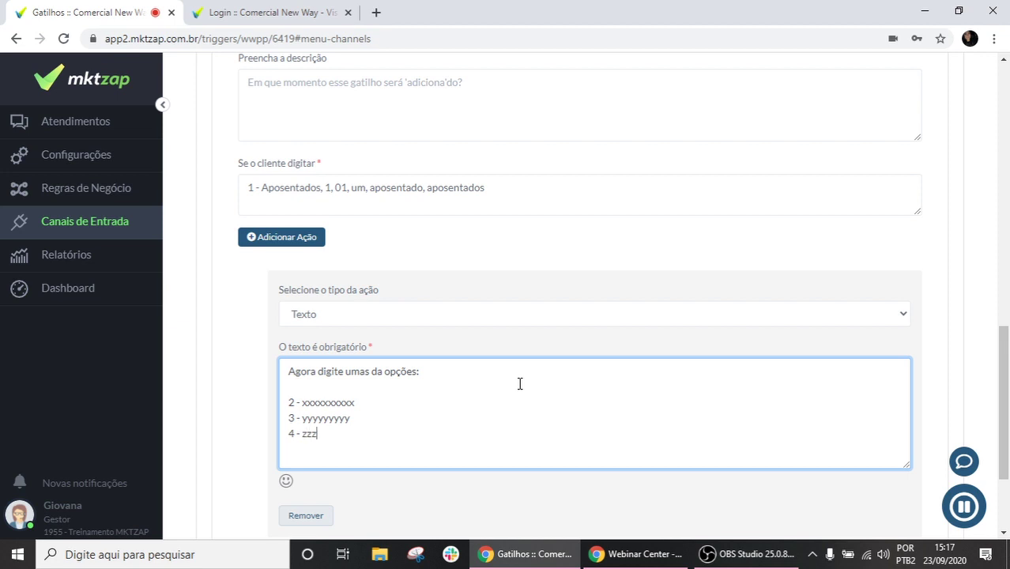
text(zzzzzz)
key(Return)
Add a new blank trigger after the "1 - Aposentados" trigger
scroll(364, 410, down, 1)
scroll(364, 411, down, 2)
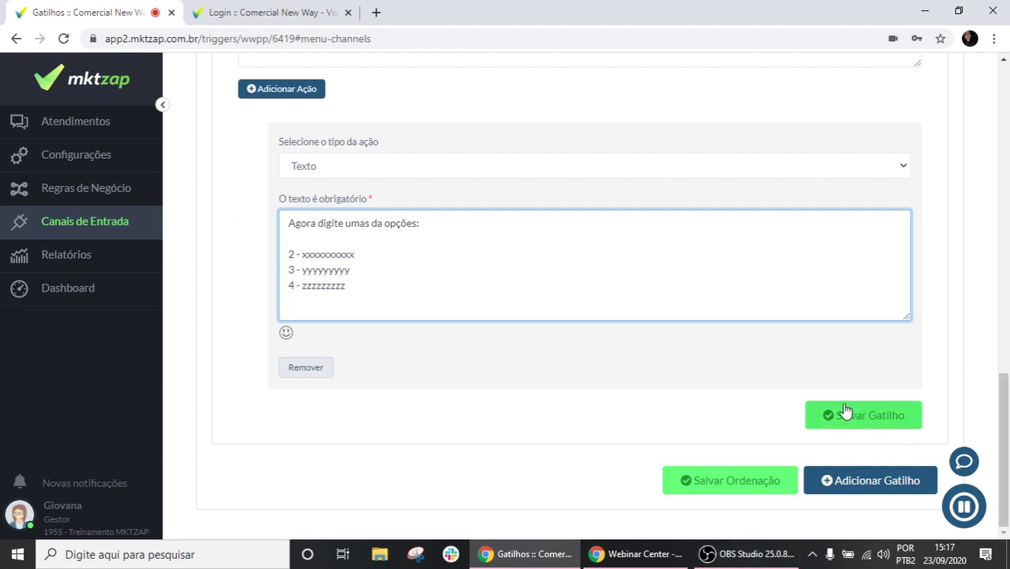
click(868, 484)
scroll(328, 205, up, 5)
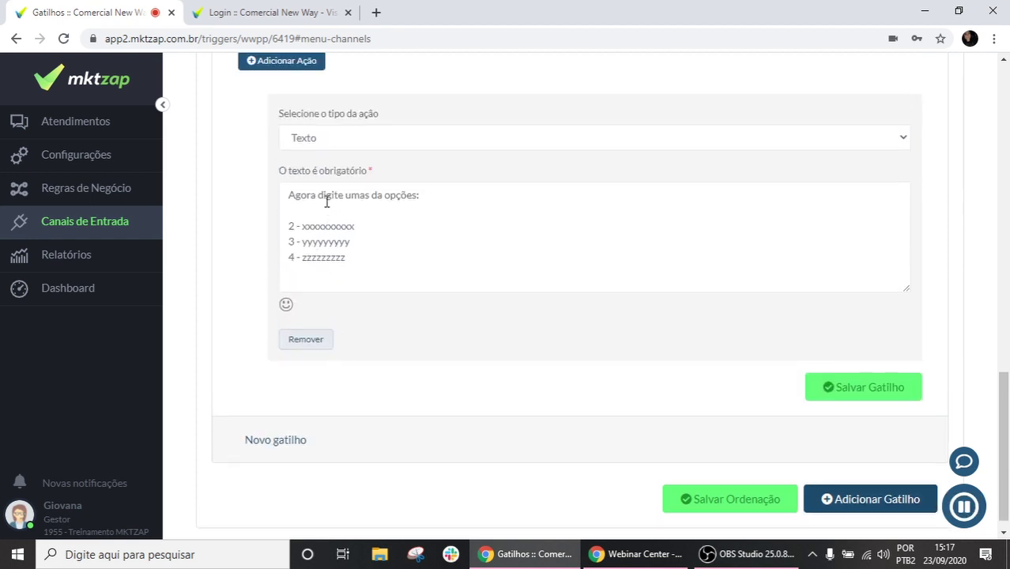
scroll(310, 175, down, 4)
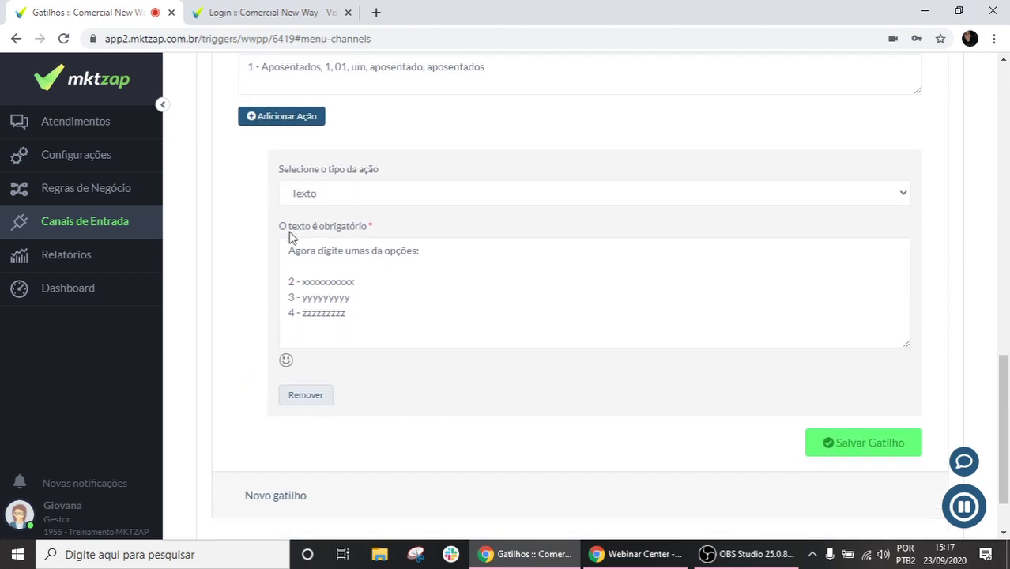
Examine the numbered submenu options in the text action alongside the trigger's name and the accepted customer entries
drag(288, 282, 358, 340)
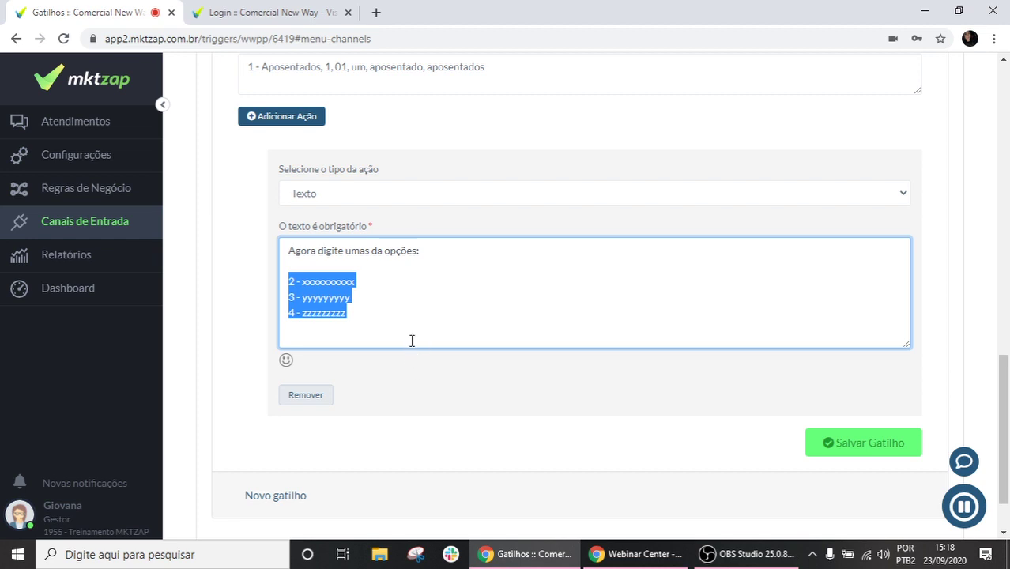
scroll(405, 378, up, 4)
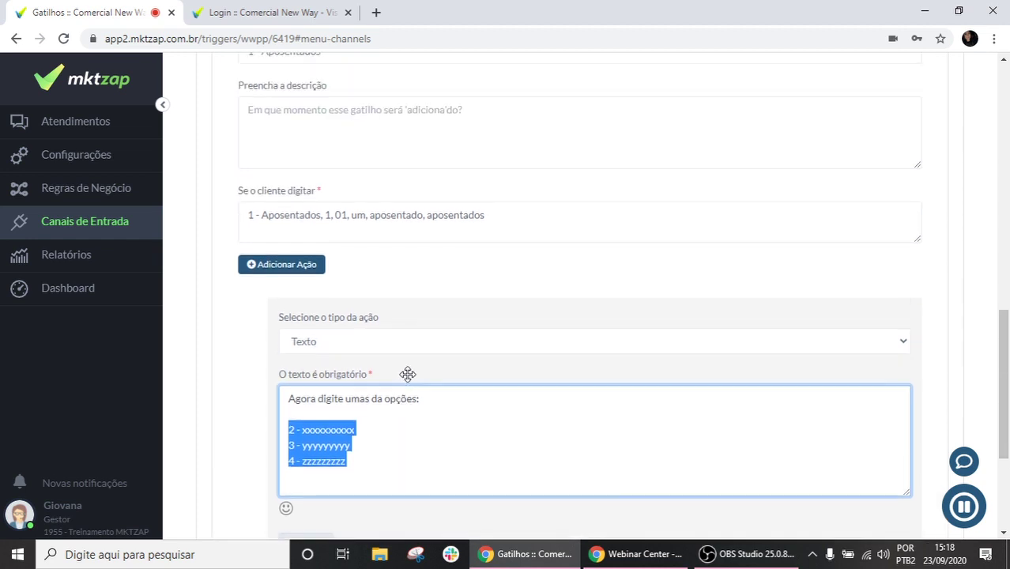
scroll(415, 372, down, 1)
scroll(417, 369, down, 1)
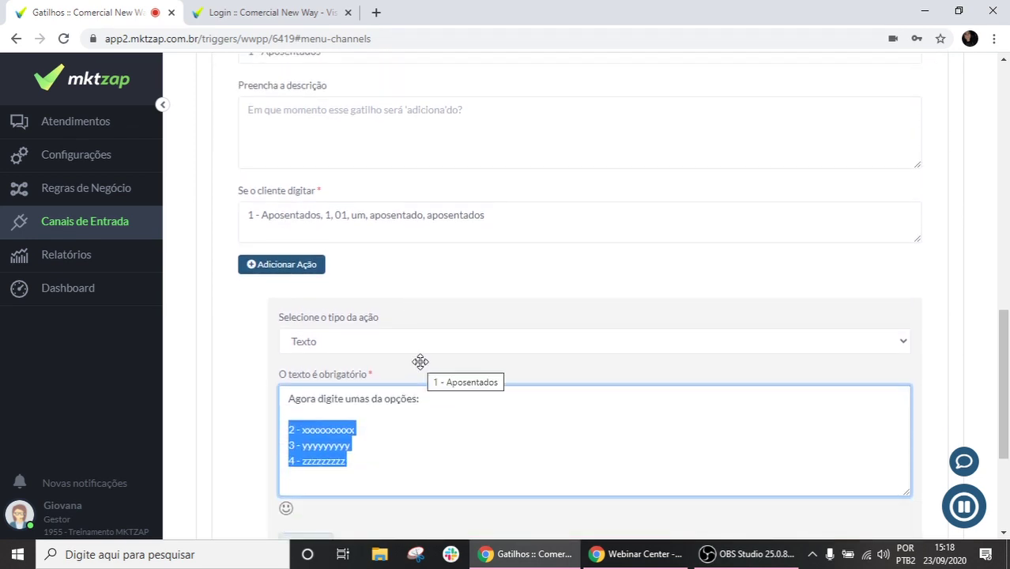
scroll(393, 367, up, 2)
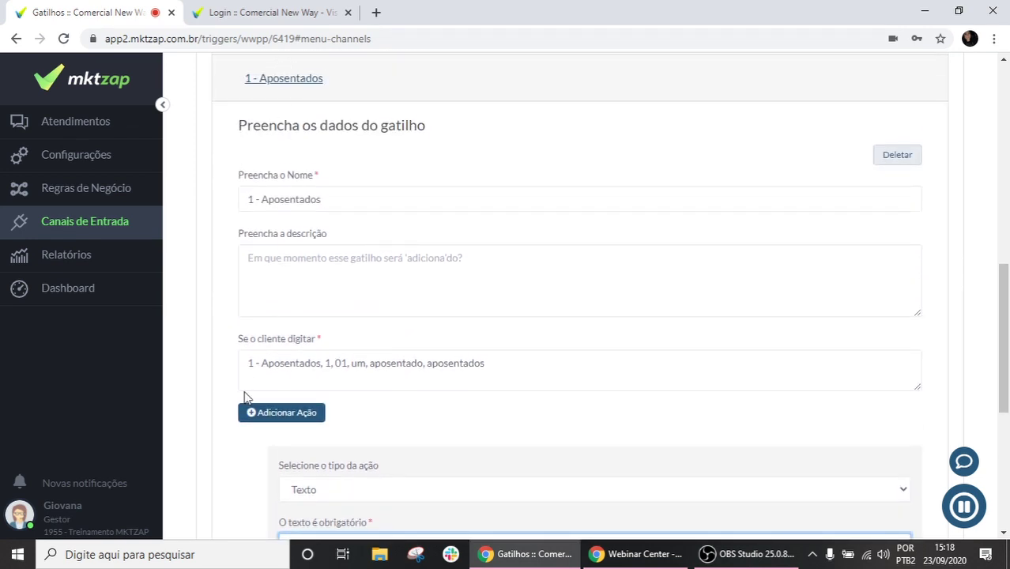
scroll(244, 397, down, 2)
scroll(253, 395, down, 1)
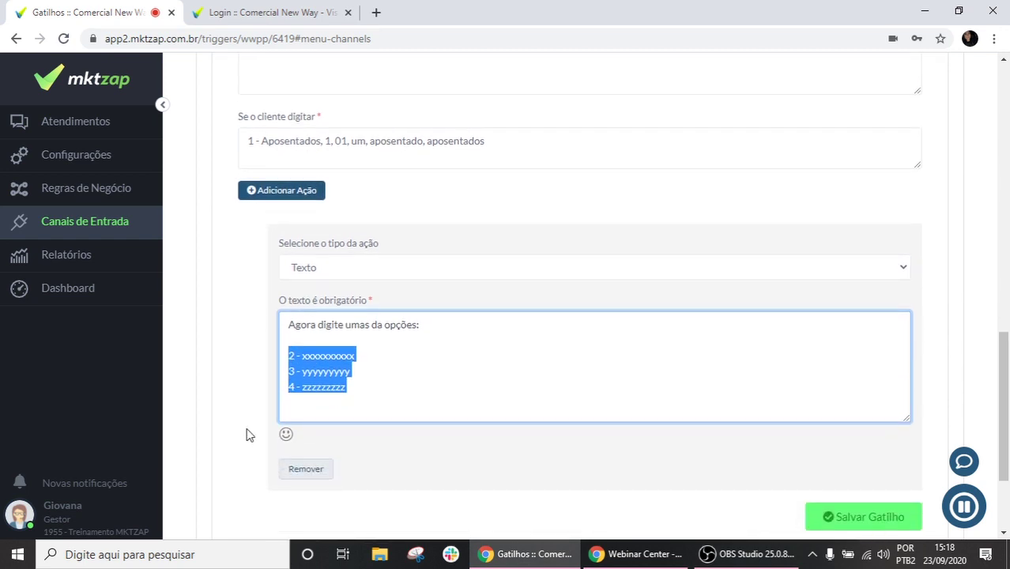
click(372, 397)
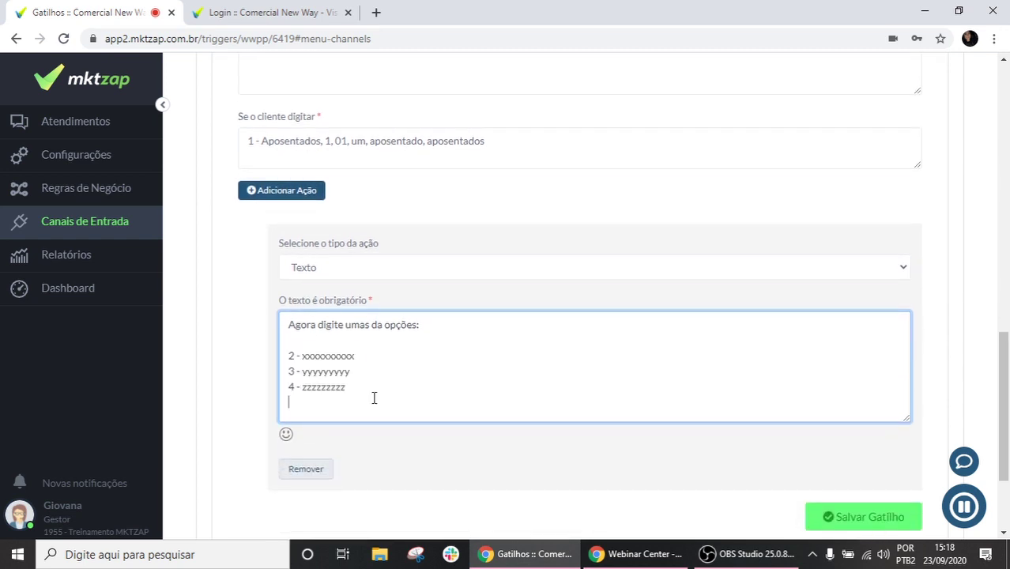
Replace the text action's whole message with the filler text "kkkkkkkkkkkkkkkkkk"
drag(367, 398, 280, 307)
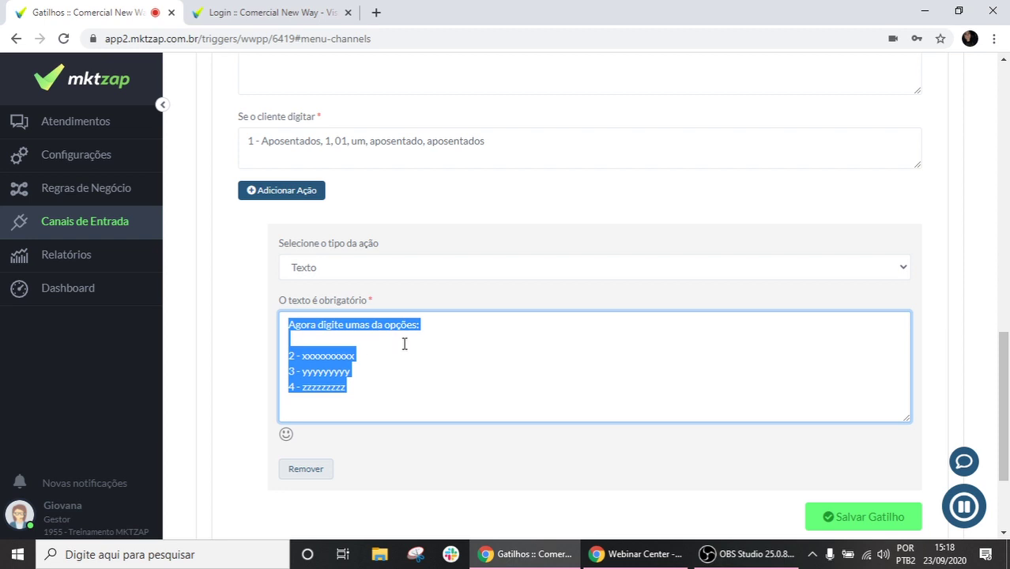
key(BackSpace)
text(k)
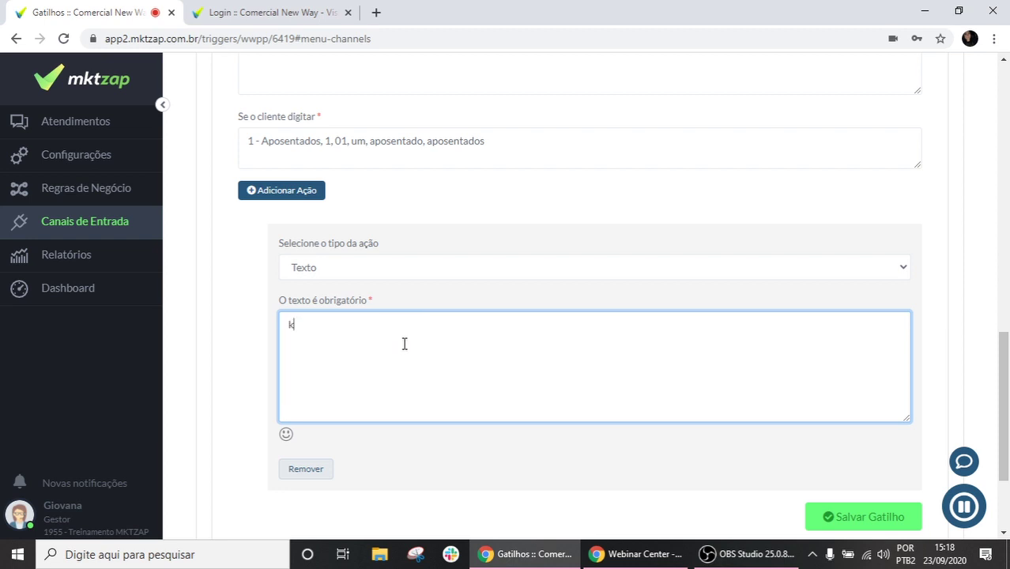
text(kkkkkkkkkkkkkkkkk)
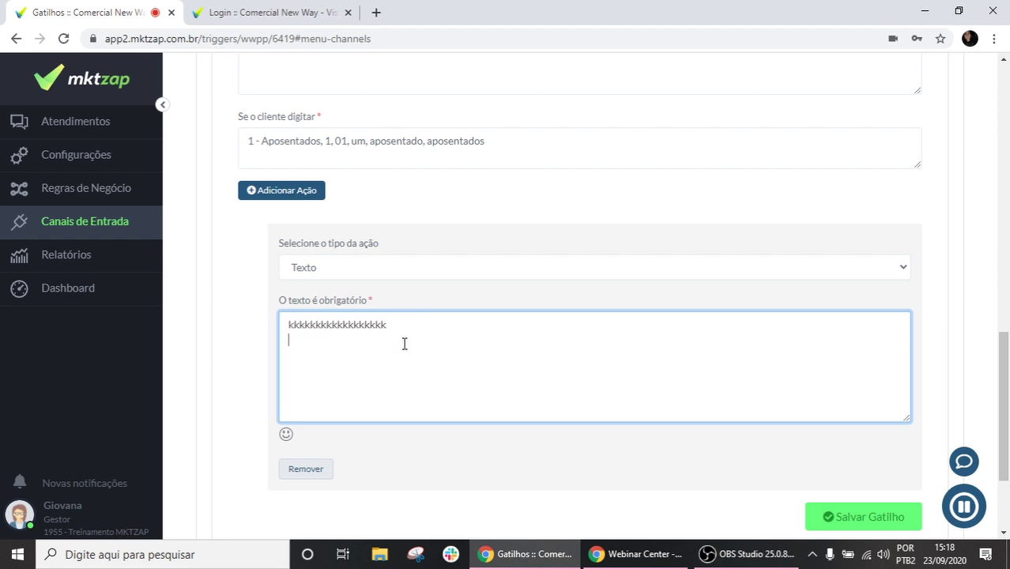
Add a second action to the "1 - Aposentados" trigger and set its type to "Mídia"
click(294, 193)
scroll(340, 348, down, 2)
click(380, 400)
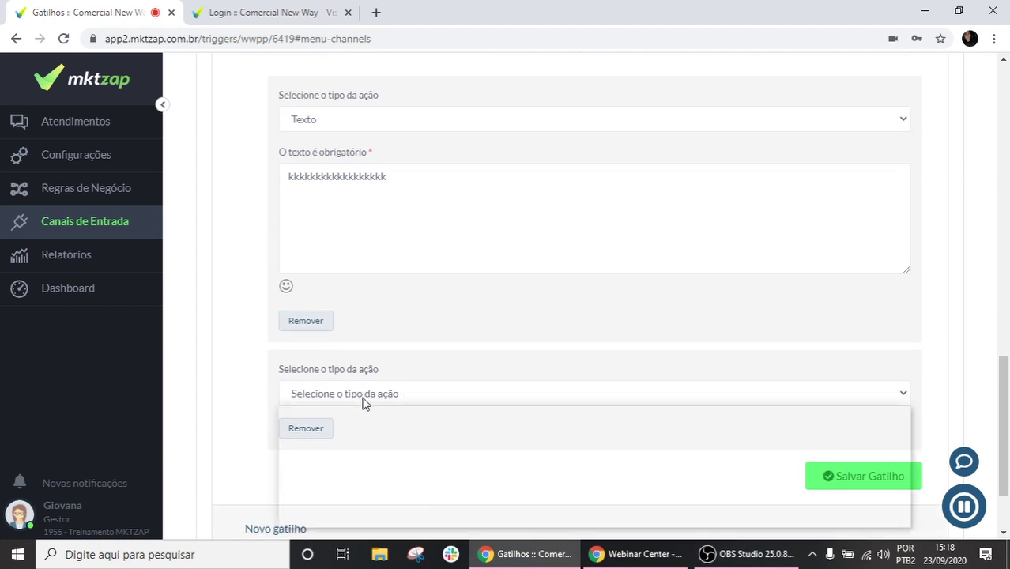
click(339, 440)
scroll(266, 260, up, 1)
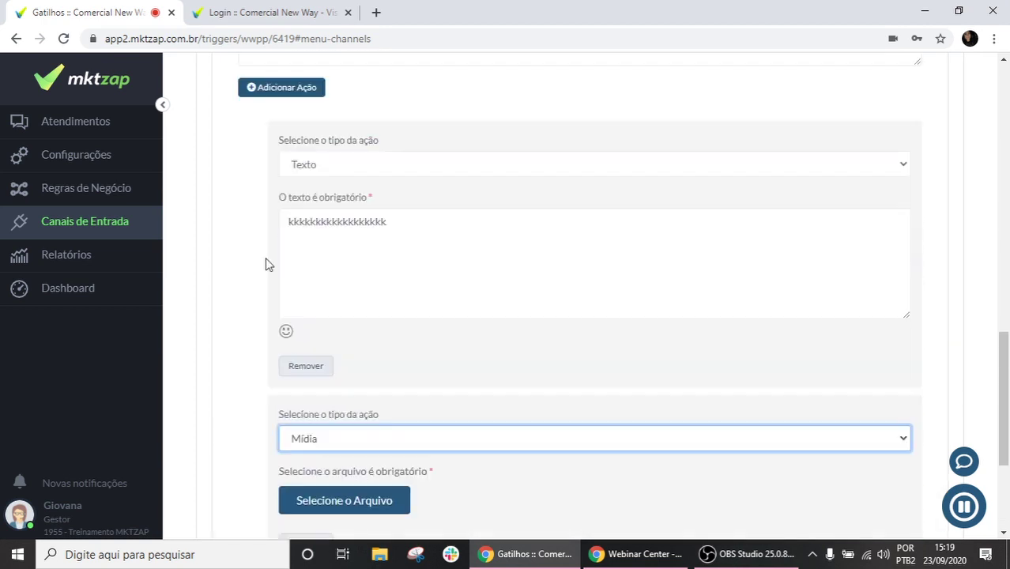
Add a third action of type "Iniciar conversa com operador" and choose the "Triagem" sector for it
click(266, 120)
scroll(385, 275, down, 4)
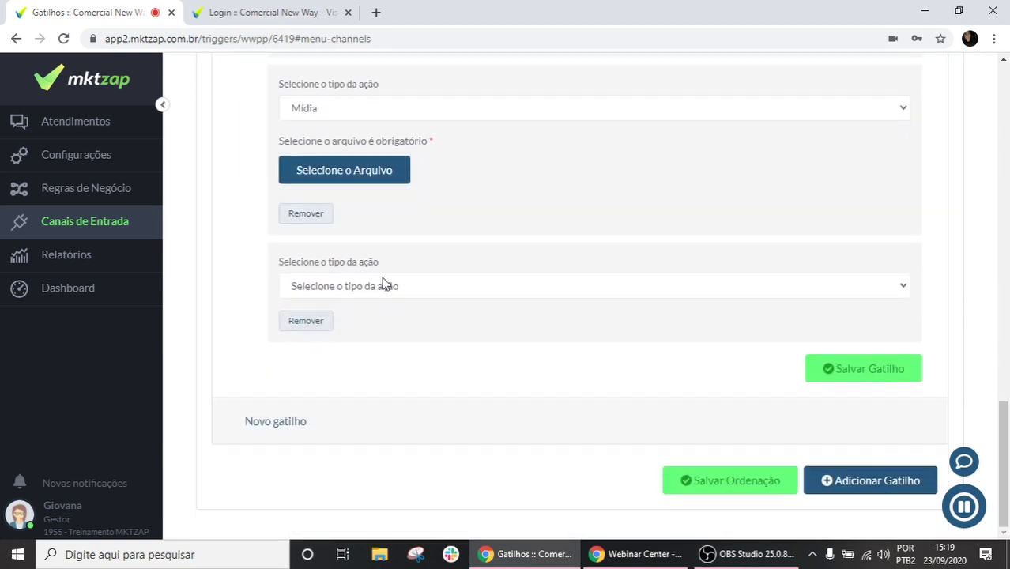
click(385, 284)
click(352, 357)
click(366, 324)
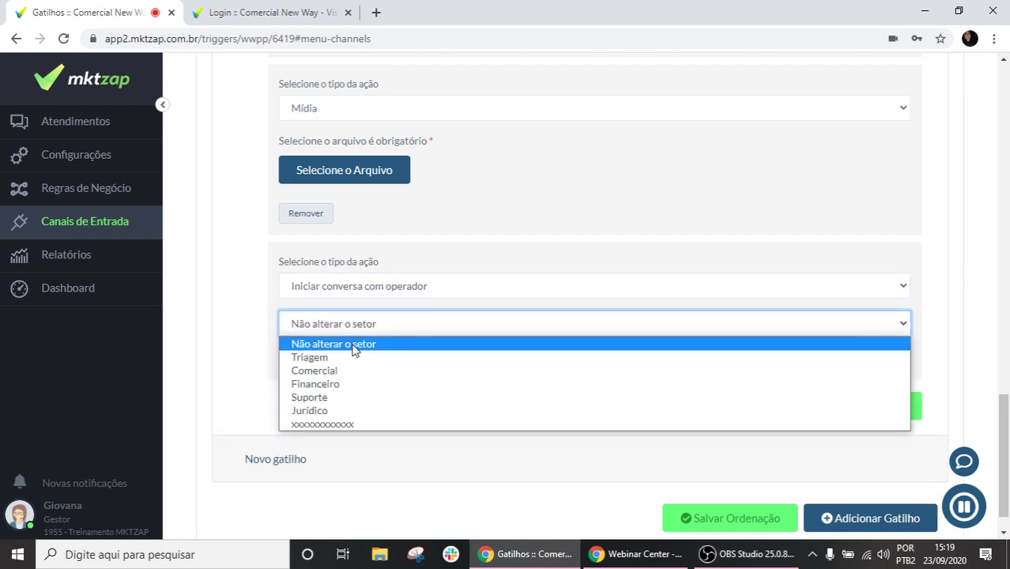
click(347, 357)
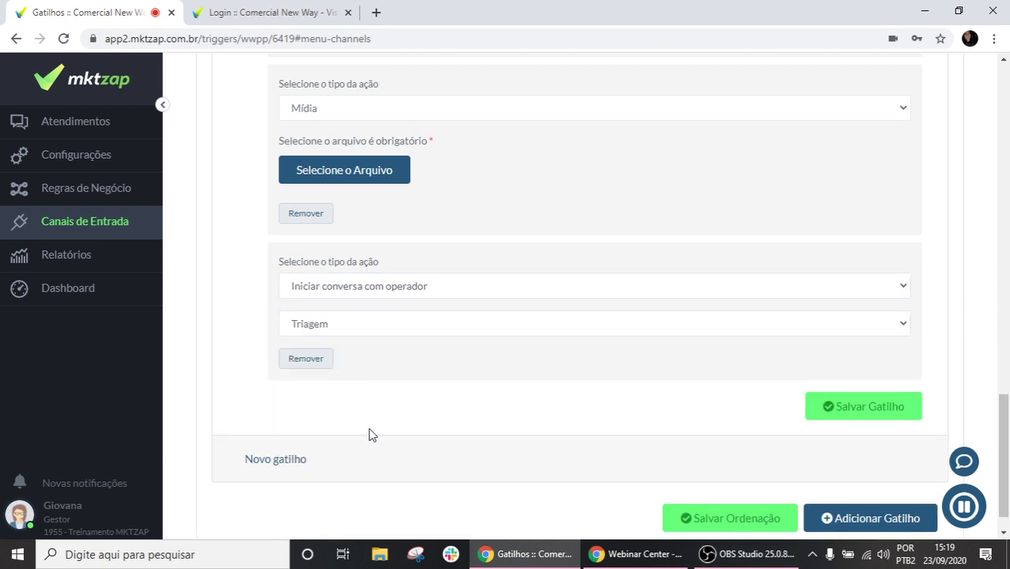
scroll(375, 403, up, 4)
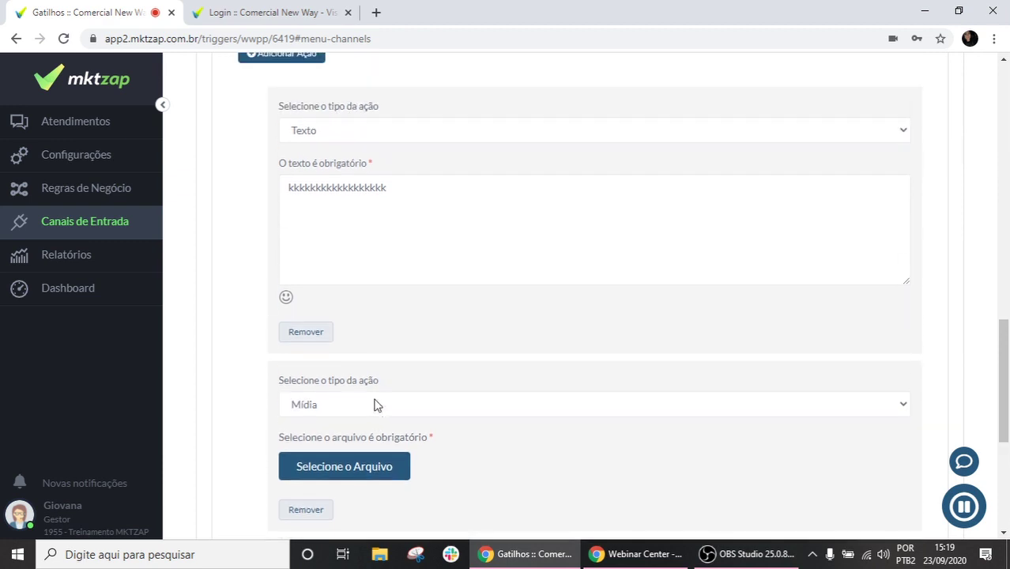
scroll(374, 404, down, 4)
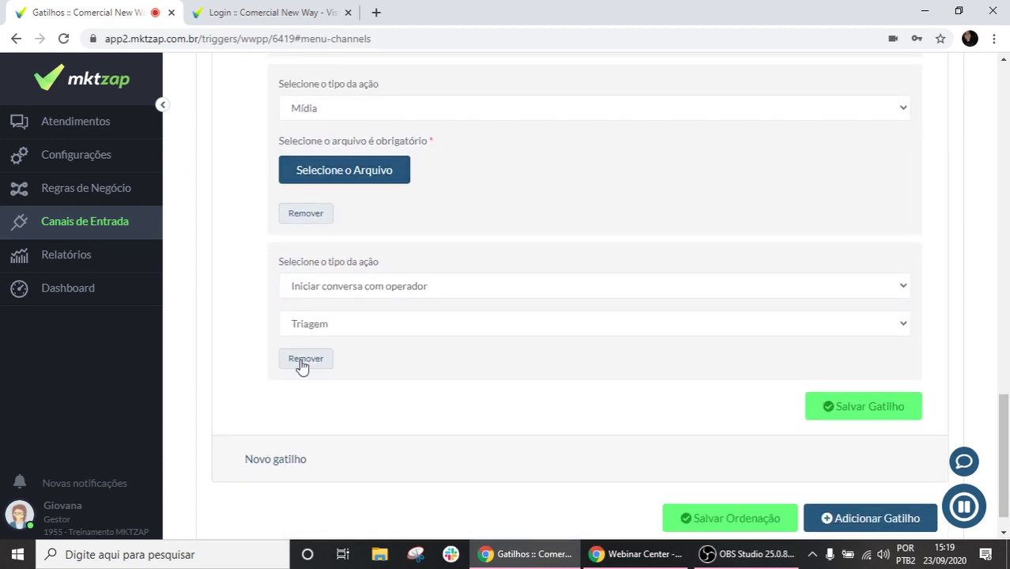
Remove the operator conversation and media actions from the "1 - Aposentados" trigger
click(301, 361)
click(302, 320)
scroll(325, 374, up, 3)
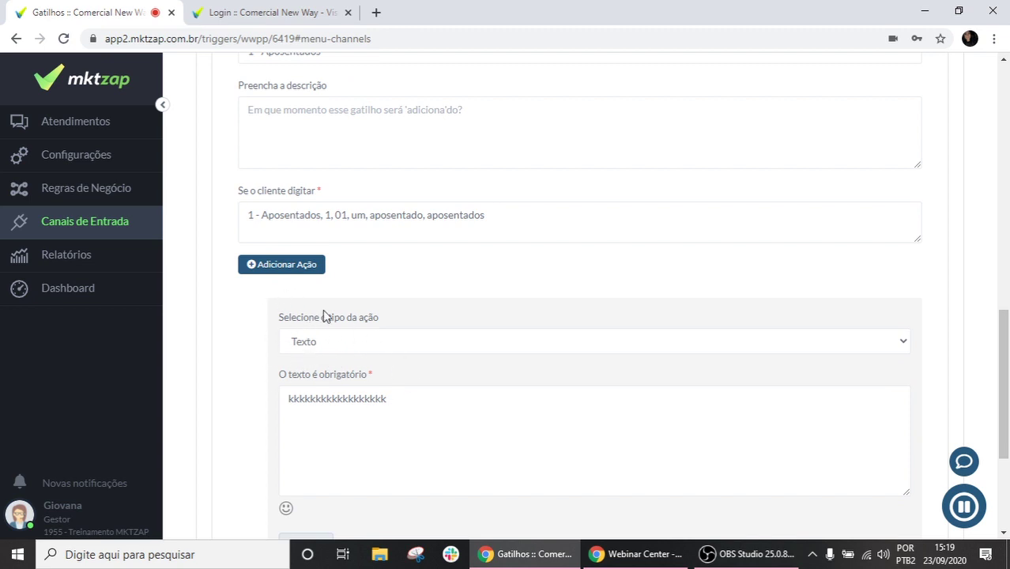
Replace the text action's filler message with "agora escolha qual opção desejada?"
click(402, 412)
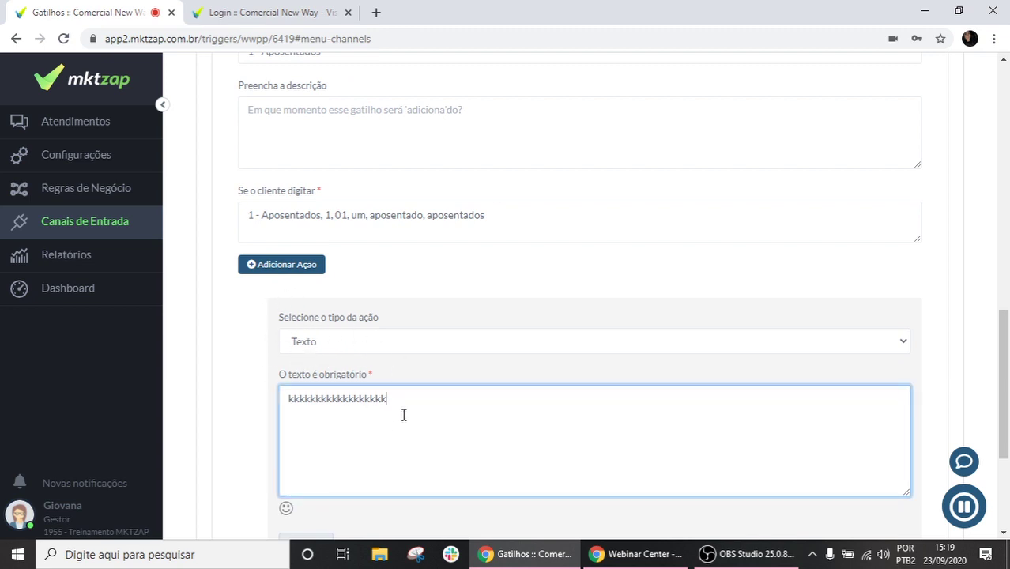
key(BackSpace)
key(BackSpace)
key(BackSpace)
key(BackSpace)
key(BackSpace)
key(BackSpace)
key(BackSpace)
key(BackSpace)
key(BackSpace)
key(BackSpace)
key(BackSpace)
key(BackSpace)
key(BackSpace)
key(BackSpace)
key(BackSpace)
key(BackSpace)
key(BackSpace)
key(BackSpace)
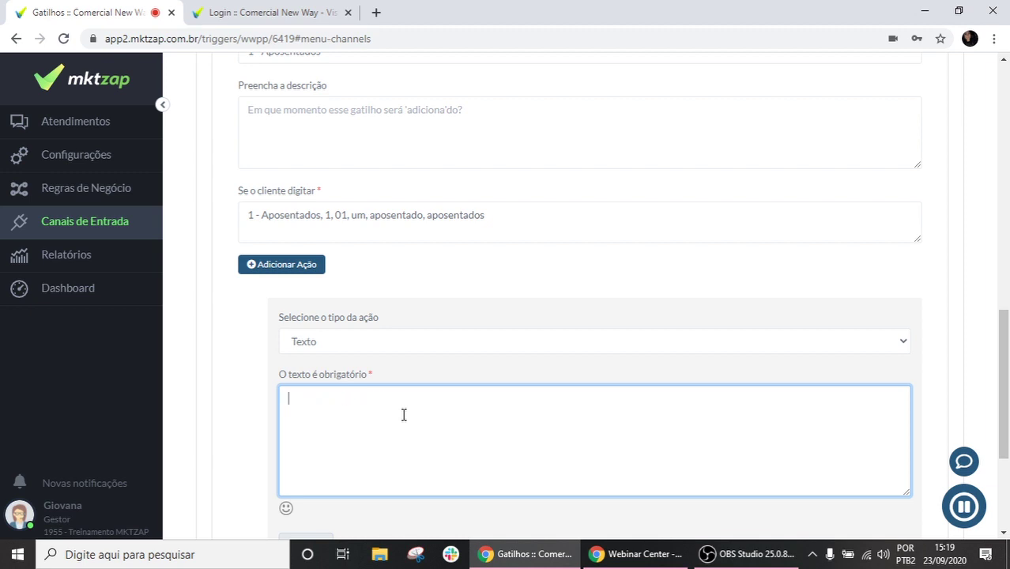
text(agora escolha qual opcão)
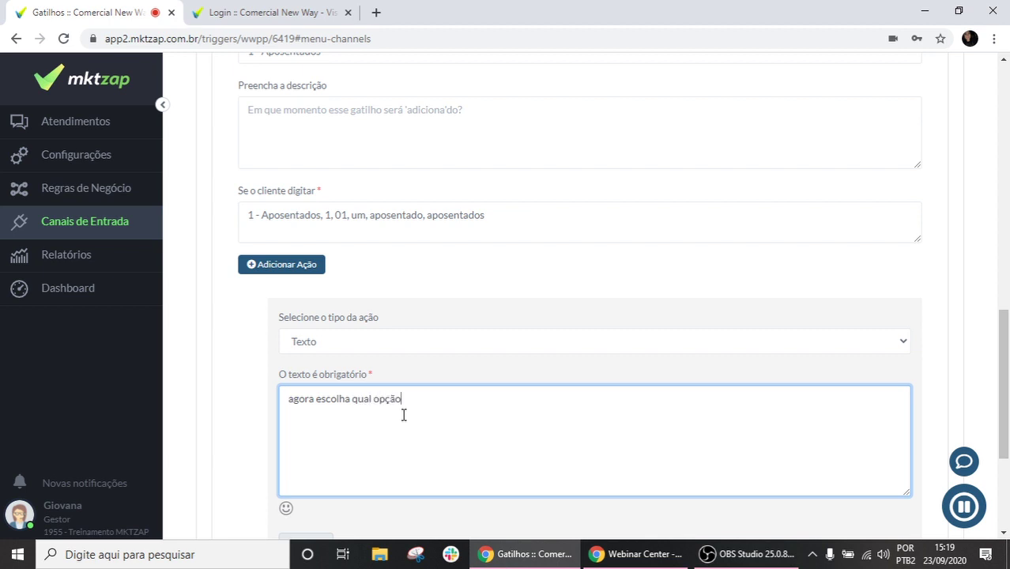
text( desejada)
List the options "2 xxxxxxxxxxxxx", "3 yyyyyyyyyyyy" and "4 zzzzzzzzzzzzz" on separate lines below the question, after a blank line
text(xxxxxxxxxxxxx)
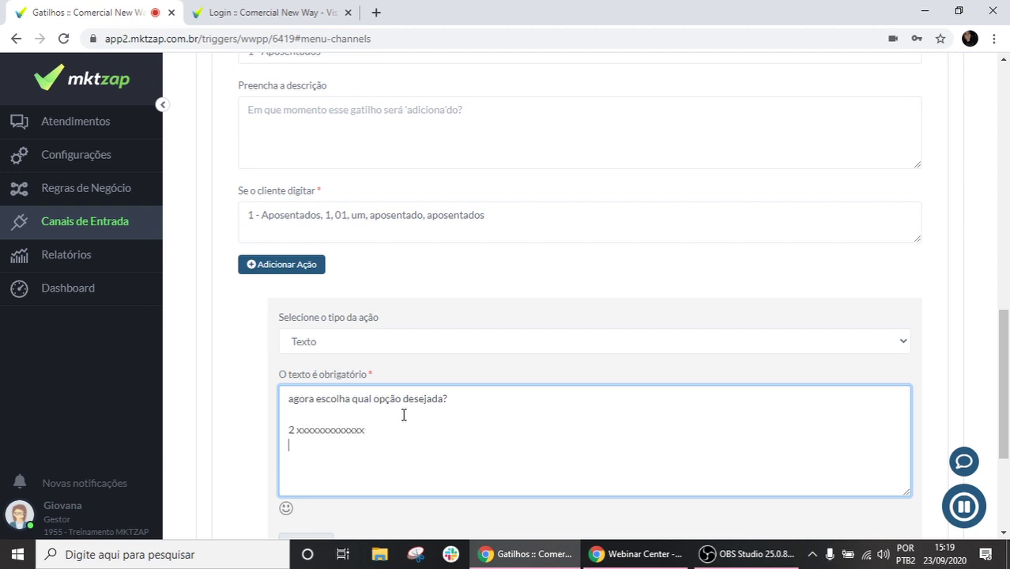
text(3 yyyyyyyyyyyy)
text(4 zzzzzzzzzzzz)
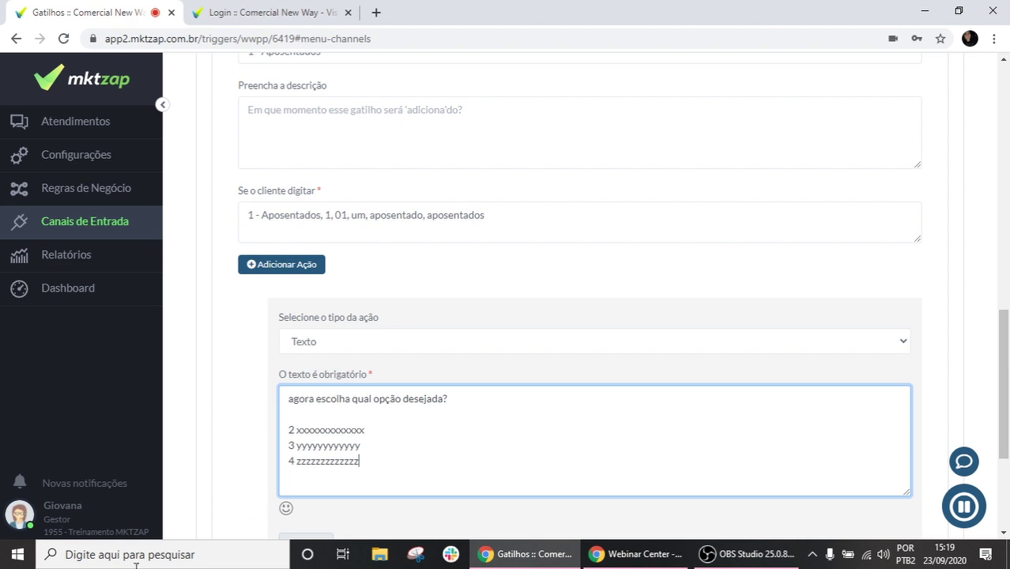
Review the text action's question and each of its numbered options against the trigger's name and accepted customer entries
scroll(883, 465, down, 2)
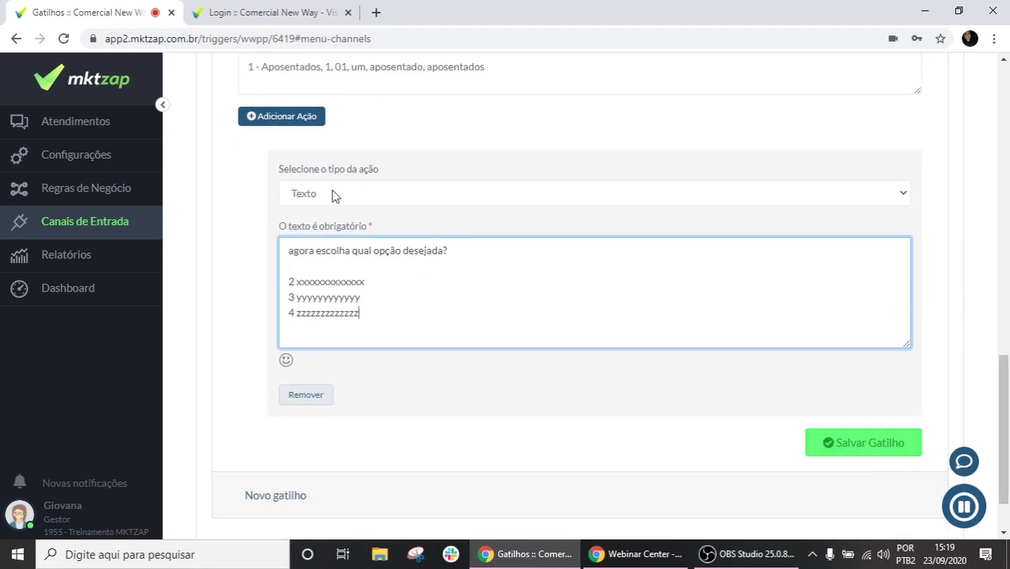
drag(395, 318, 290, 255)
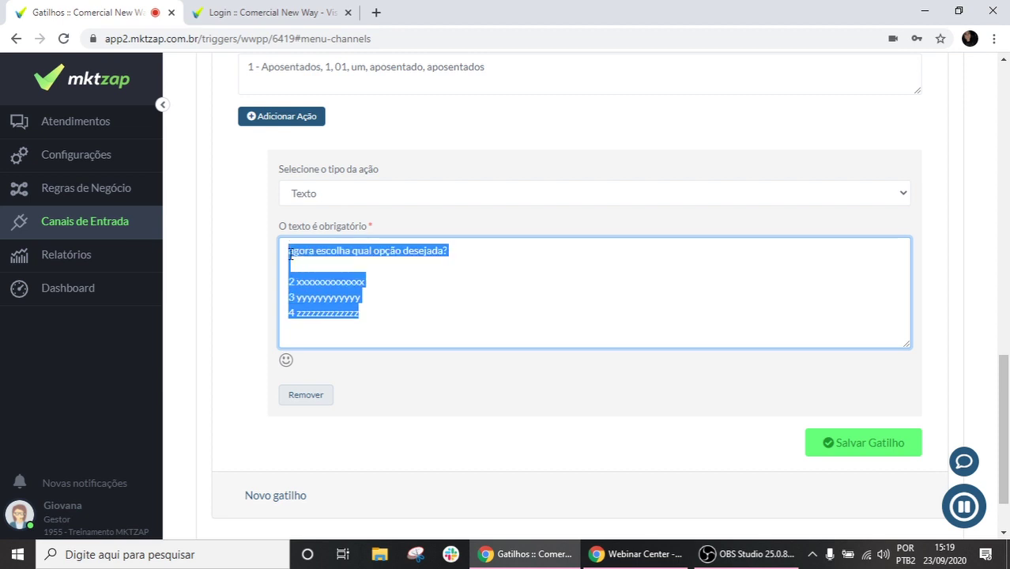
click(490, 457)
scroll(473, 403, down, 1)
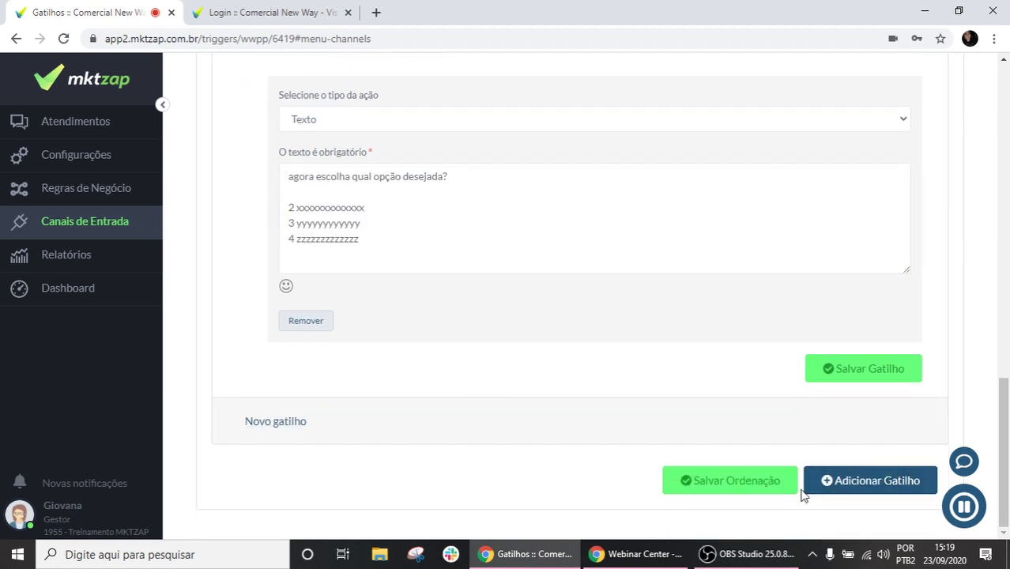
scroll(347, 294, up, 5)
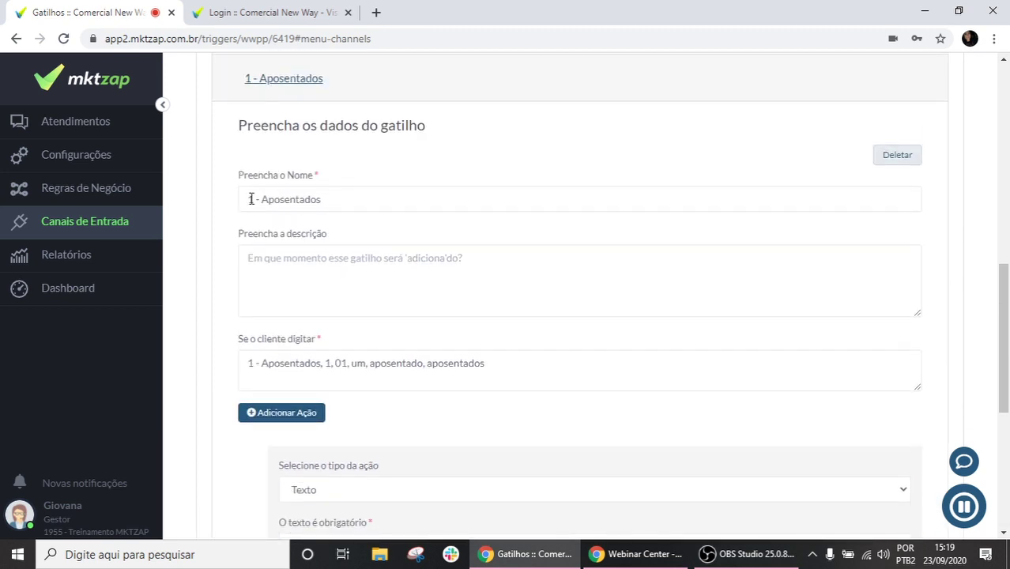
scroll(375, 472, down, 1)
scroll(375, 473, down, 3)
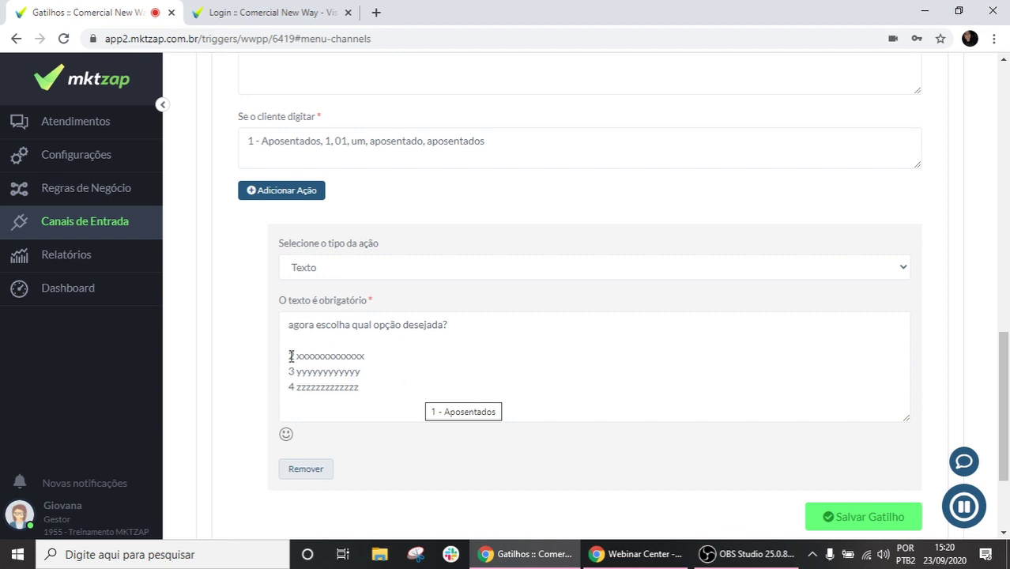
drag(288, 356, 384, 369)
click(383, 368)
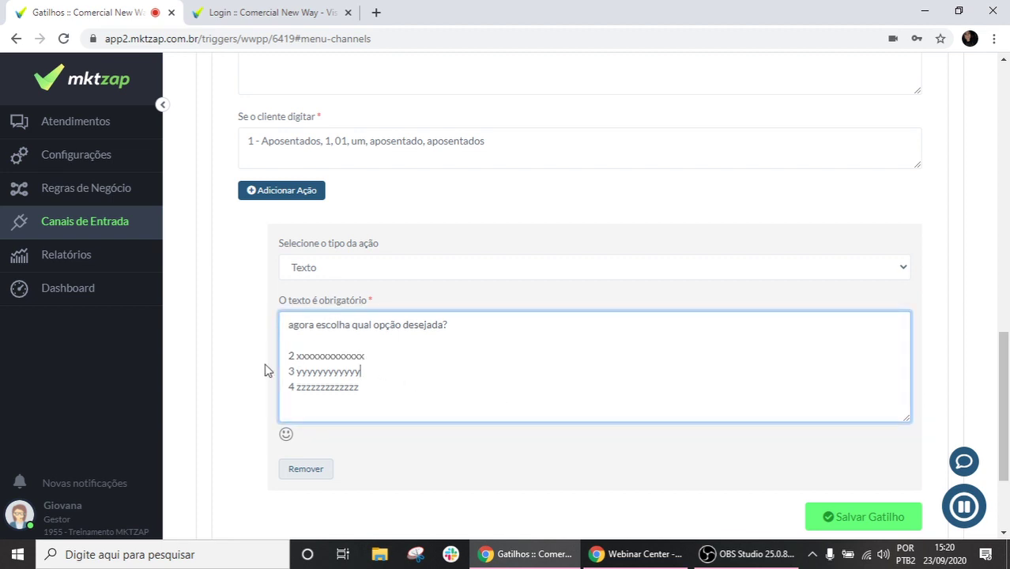
drag(285, 370, 376, 373)
click(387, 394)
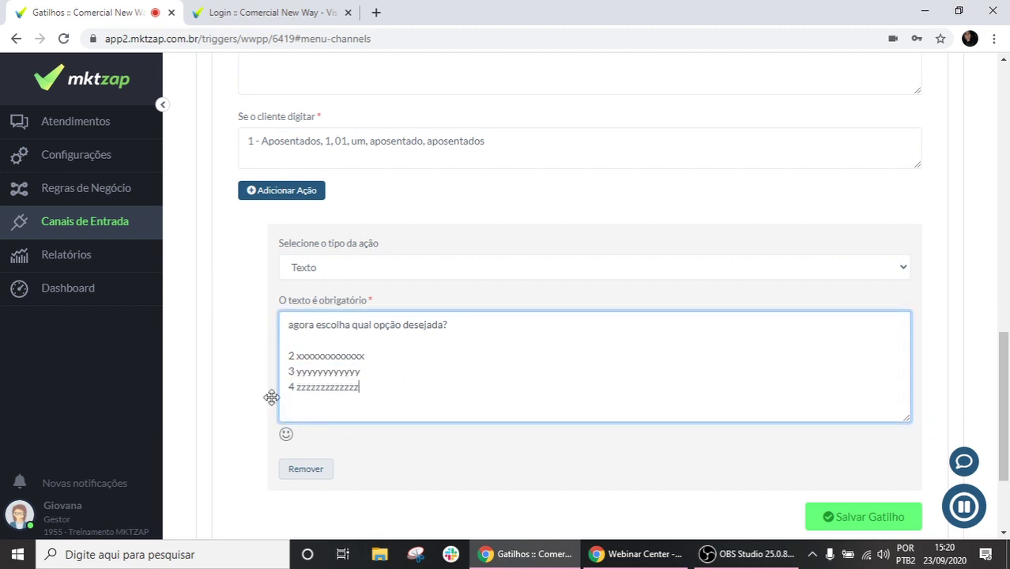
drag(288, 388, 391, 405)
click(391, 404)
click(221, 348)
scroll(226, 344, down, 2)
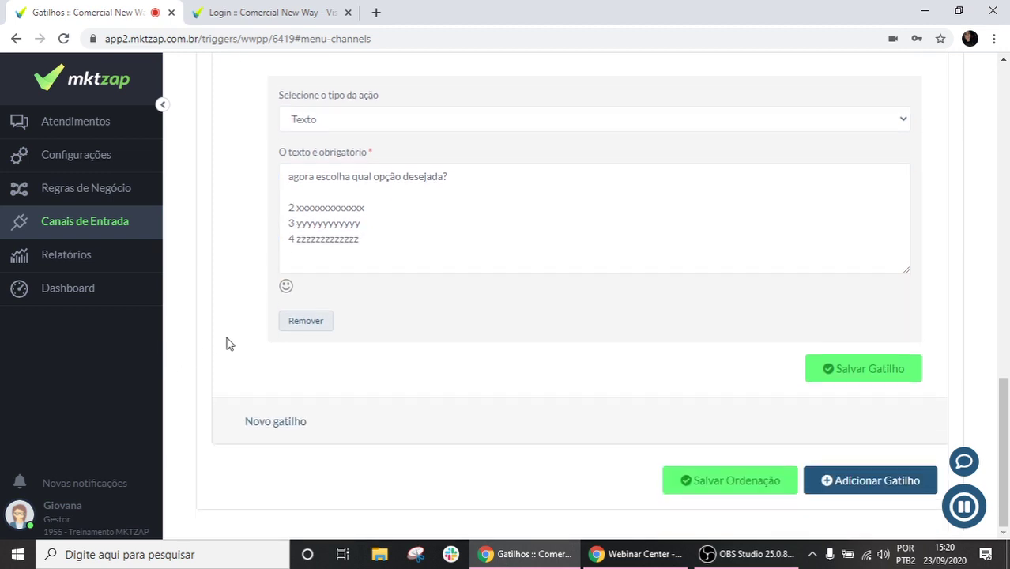
Remove the text action from the "1 - Aposentados" trigger and delete the whole trigger
click(324, 324)
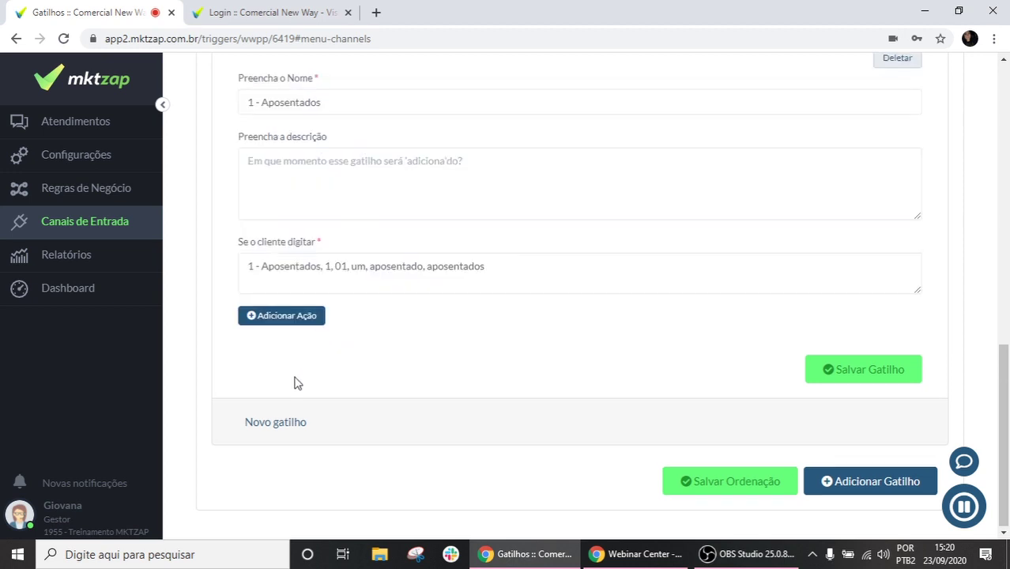
scroll(293, 381, up, 6)
scroll(878, 465, down, 1)
scroll(878, 466, down, 1)
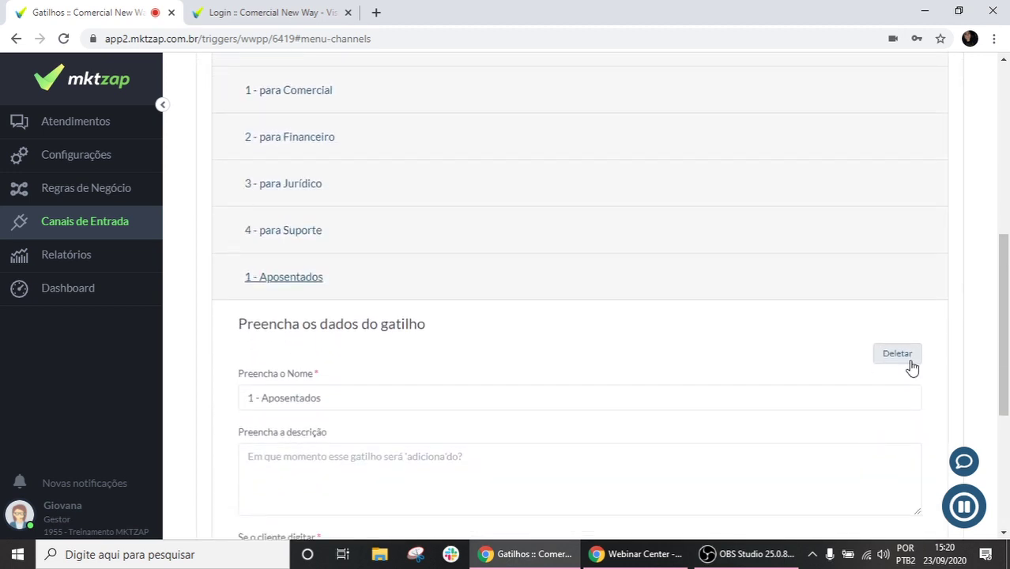
click(906, 361)
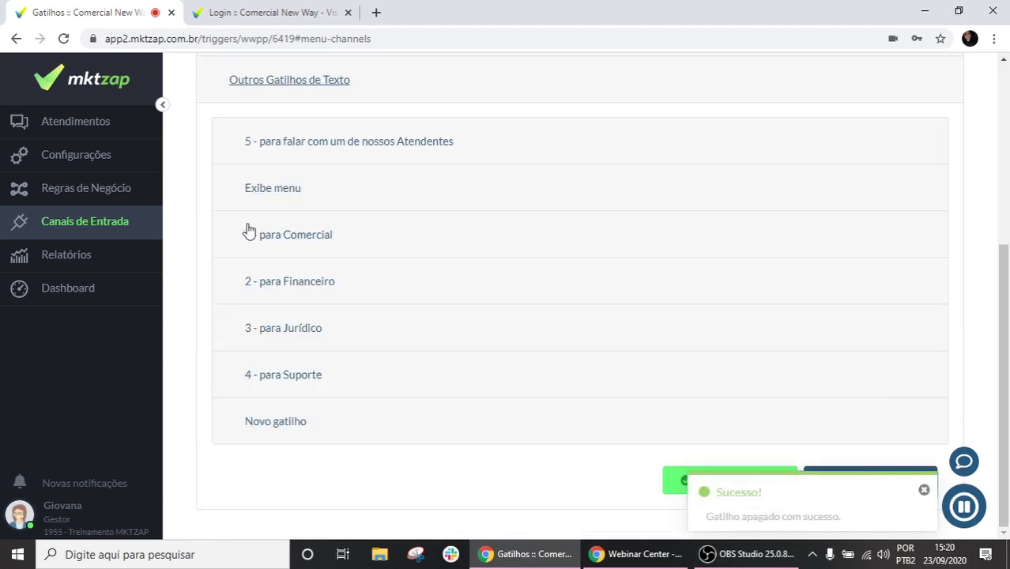
Review the "1 - para Comercial" trigger's accepted customer entries, transfer message and operator conversation department, and collapse it
click(304, 251)
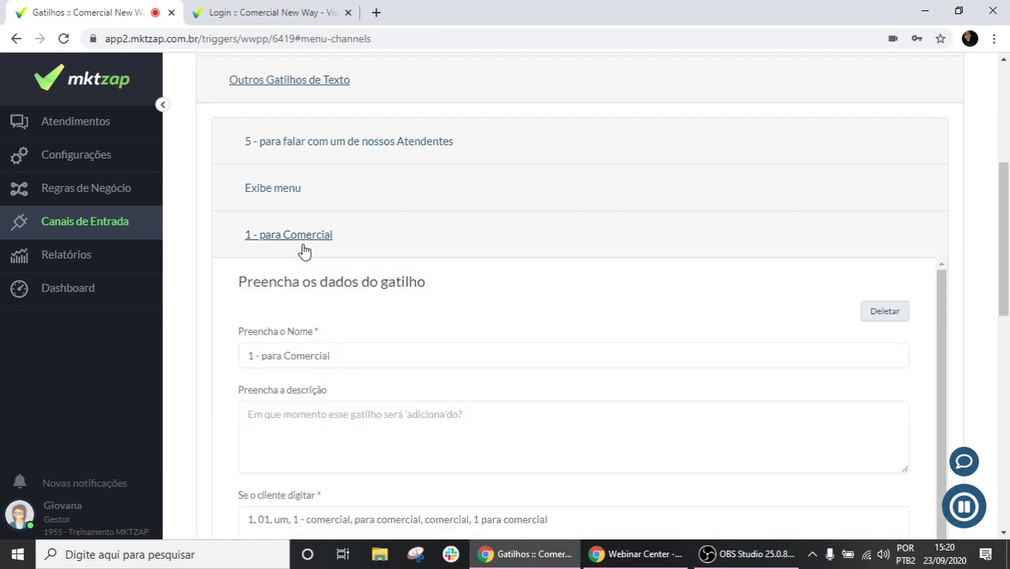
scroll(340, 284, down, 2)
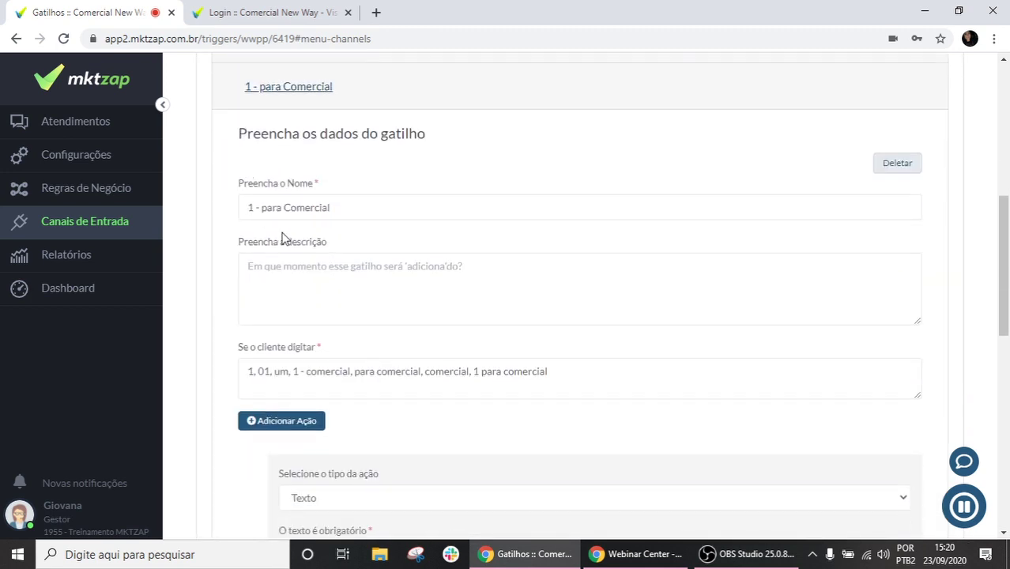
scroll(331, 239, down, 1)
drag(560, 320, 240, 283)
scroll(241, 279, down, 3)
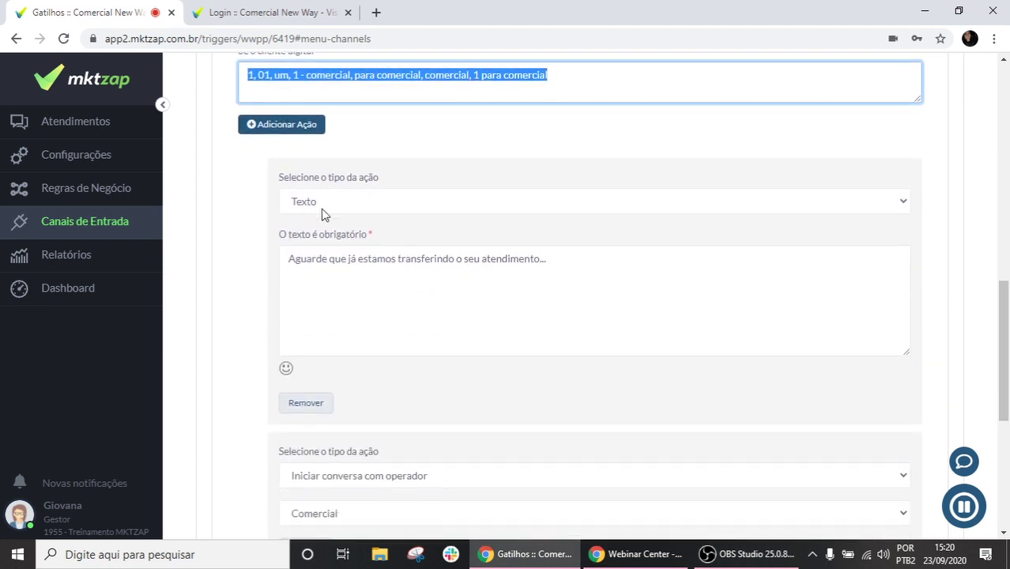
click(582, 273)
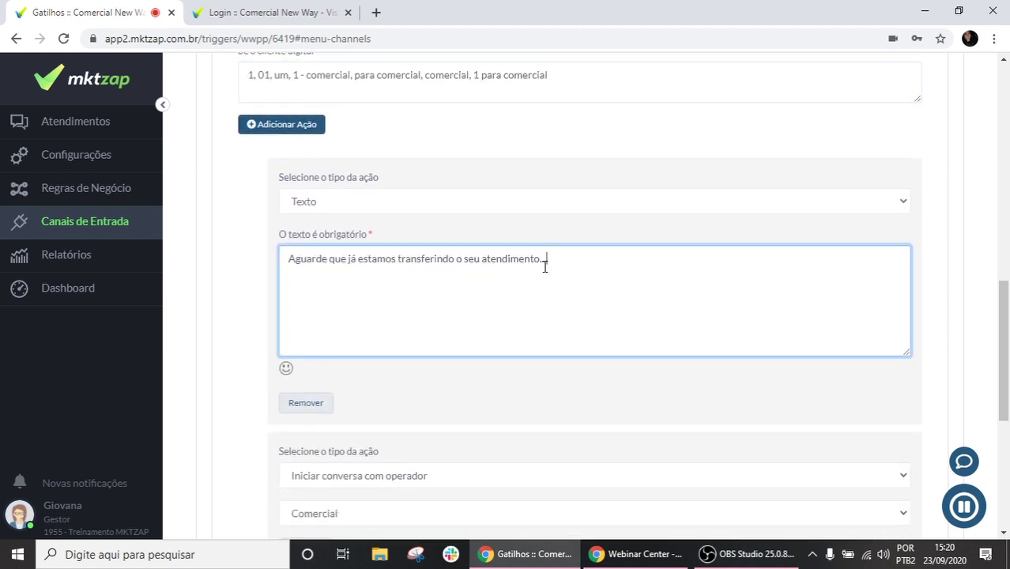
drag(545, 267, 289, 268)
scroll(323, 361, down, 2)
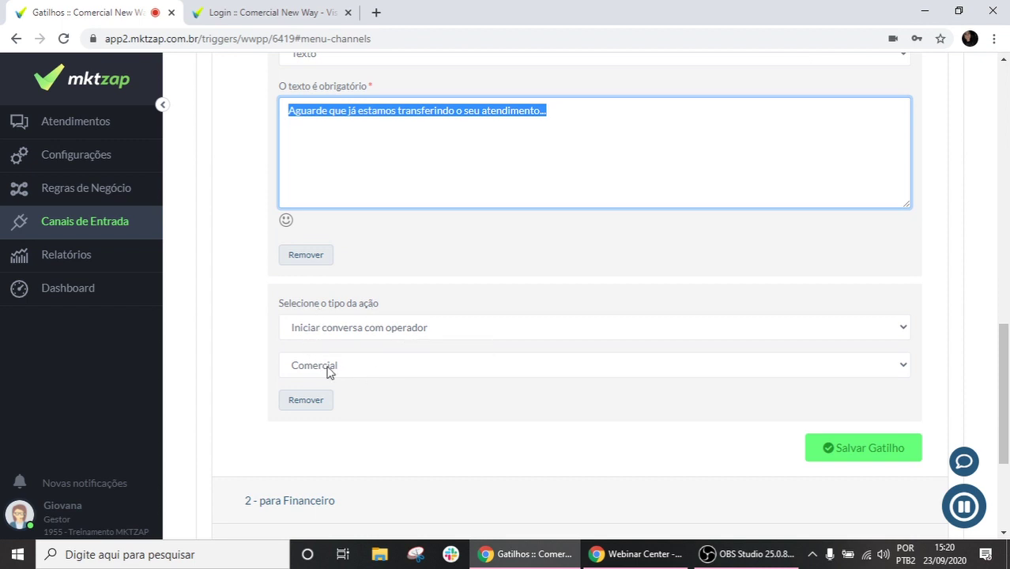
scroll(327, 365, up, 6)
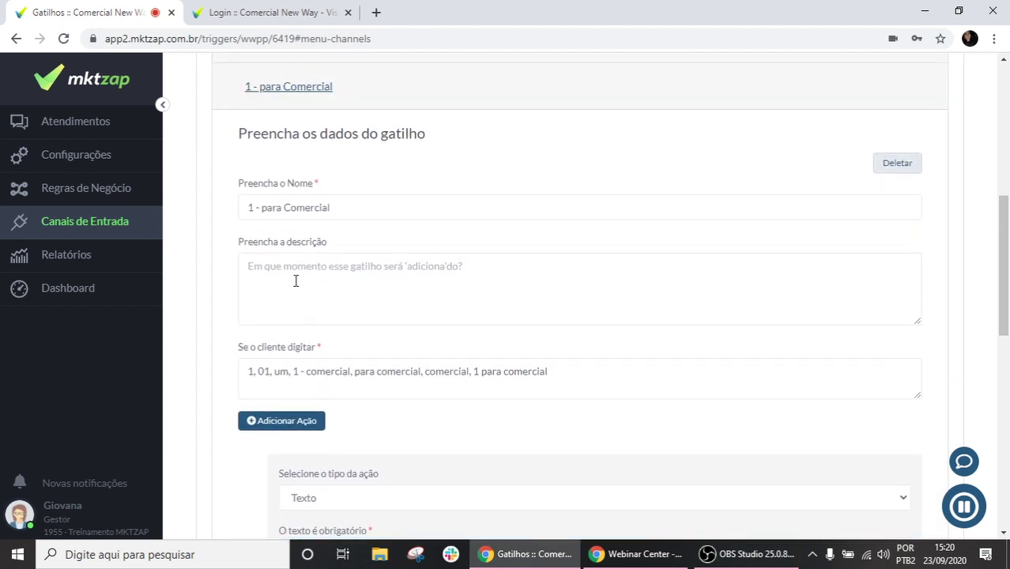
click(265, 98)
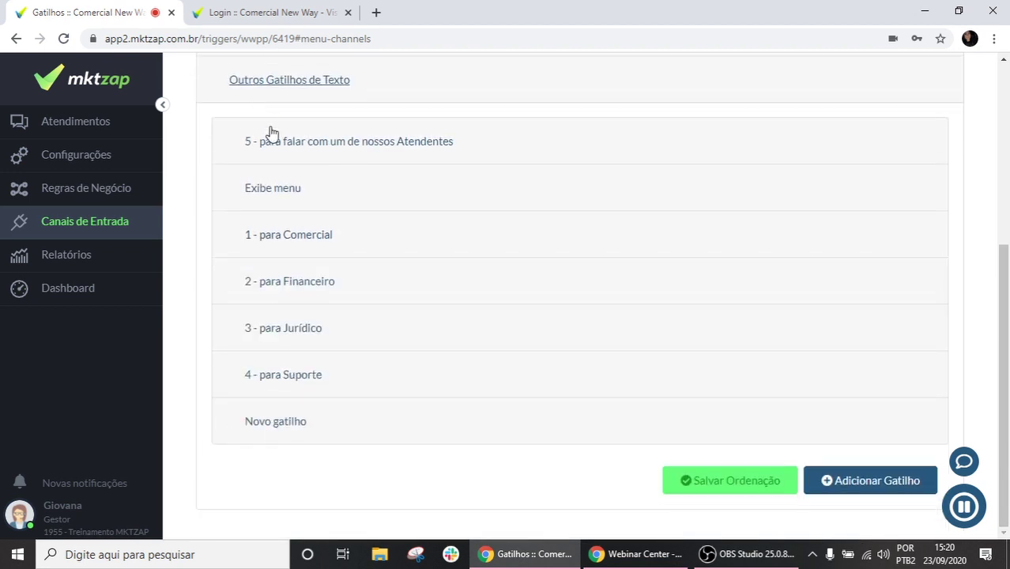
Review the "2 - para Financeiro" trigger's customer entries, transfer message and operator conversation action, and collapse it
click(273, 281)
scroll(319, 288, down, 3)
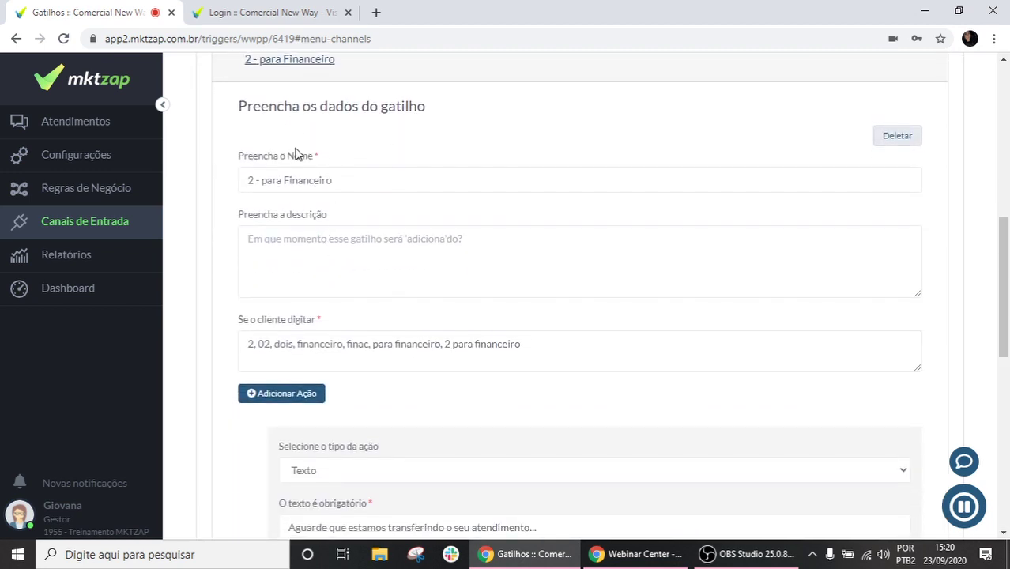
scroll(319, 348, down, 2)
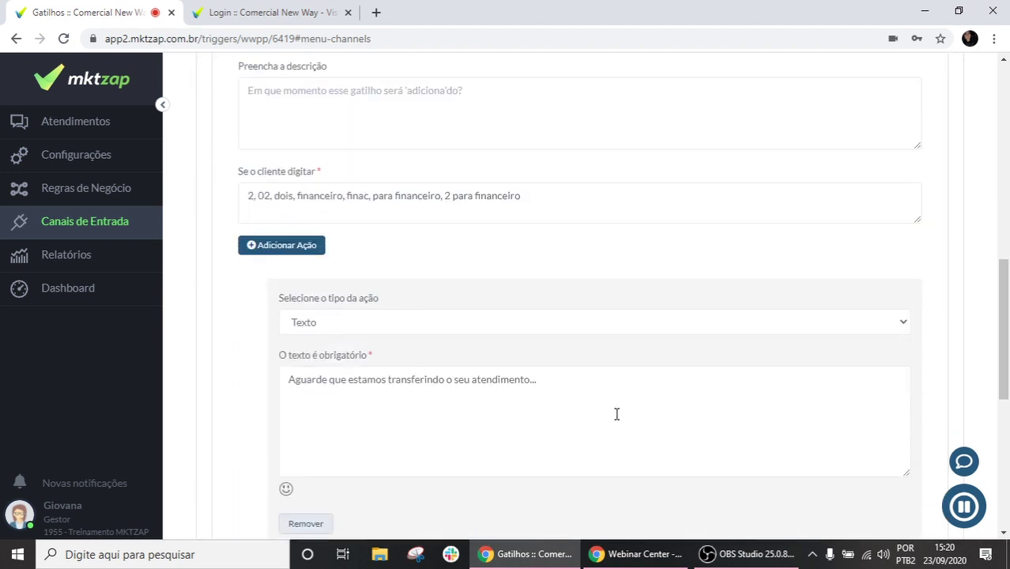
drag(616, 413, 270, 361)
scroll(270, 361, down, 4)
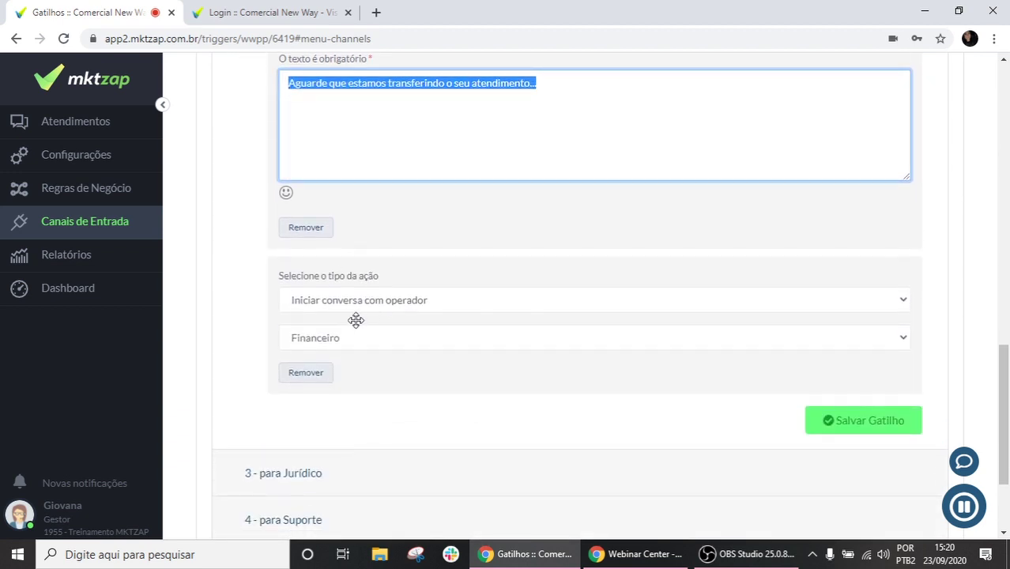
scroll(304, 323, up, 5)
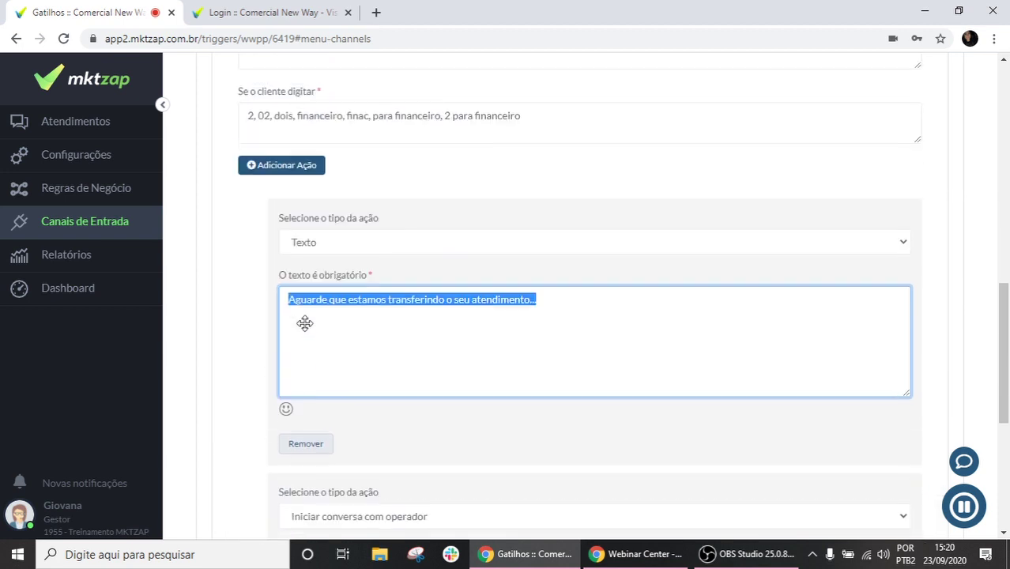
scroll(278, 216, up, 2)
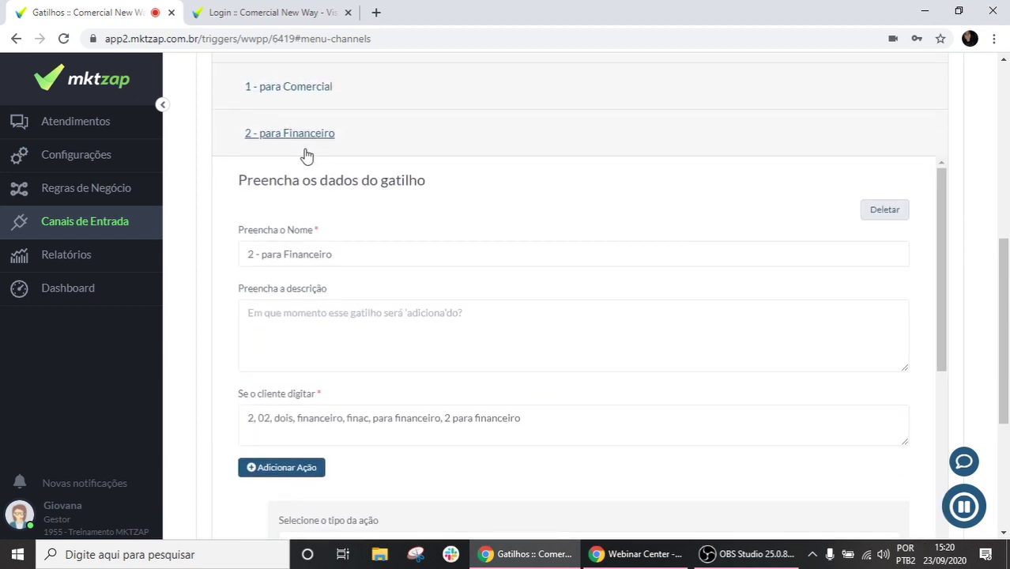
click(304, 150)
Examine the "3 - para Jurídico" trigger's customer entries, transfer message and operator conversation action, and collapse it
click(286, 328)
scroll(301, 316, down, 2)
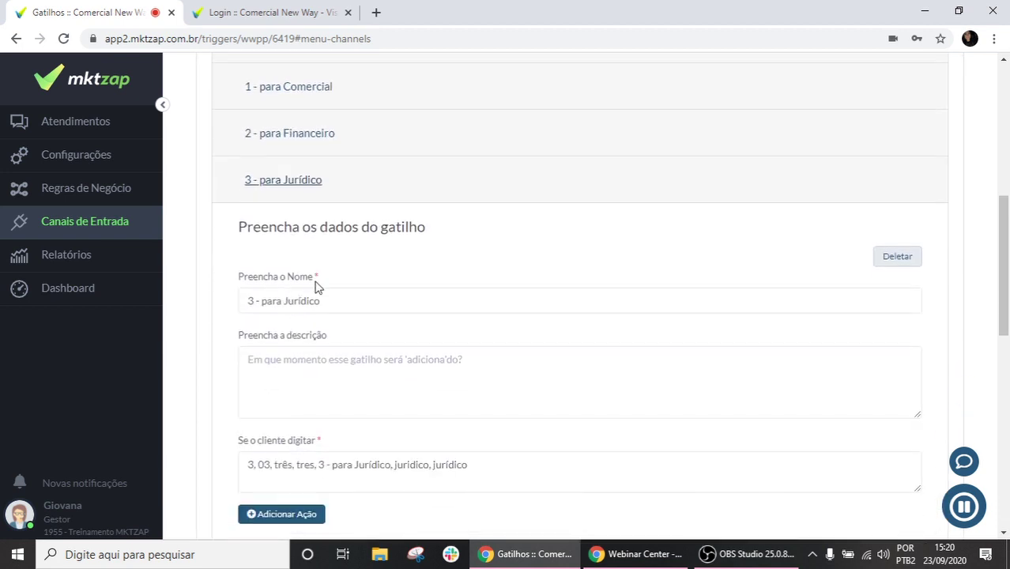
scroll(379, 269, down, 2)
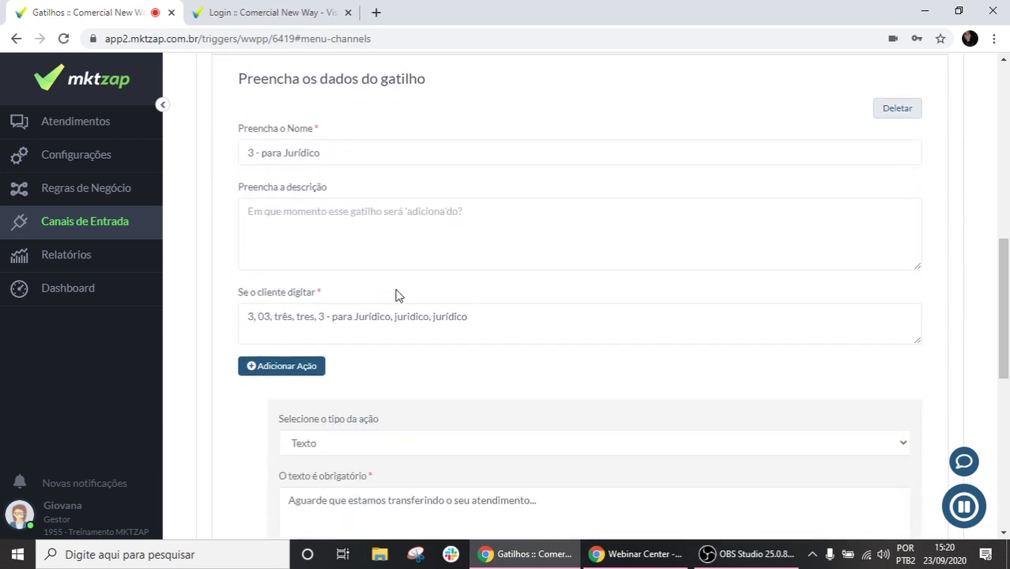
scroll(398, 379, down, 2)
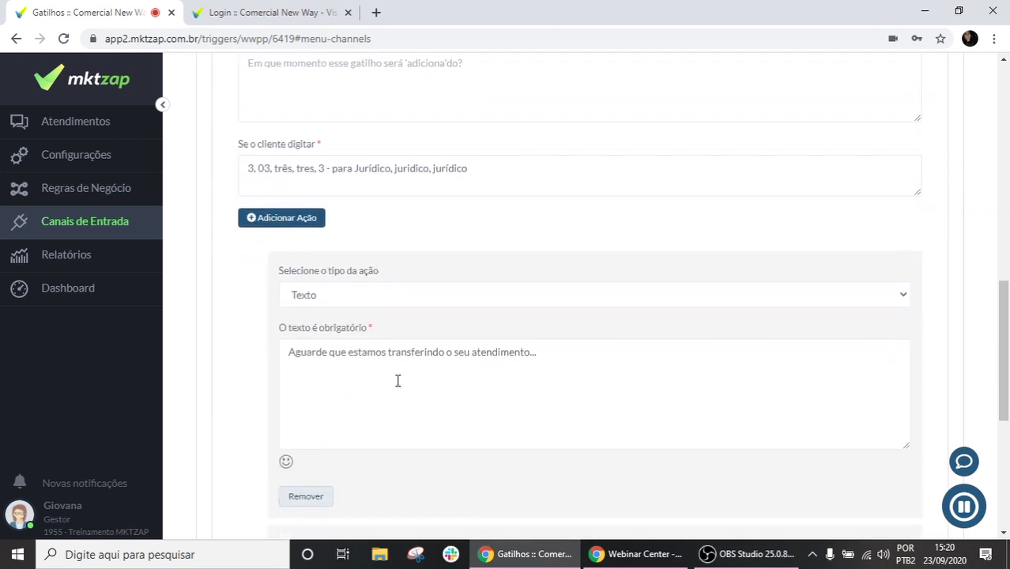
scroll(407, 283, down, 2)
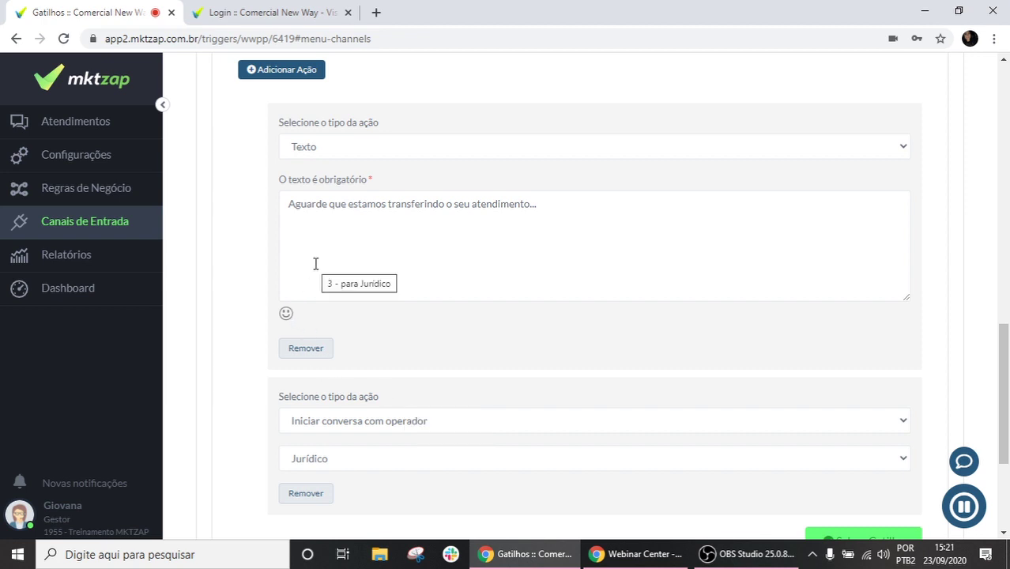
scroll(316, 265, up, 1)
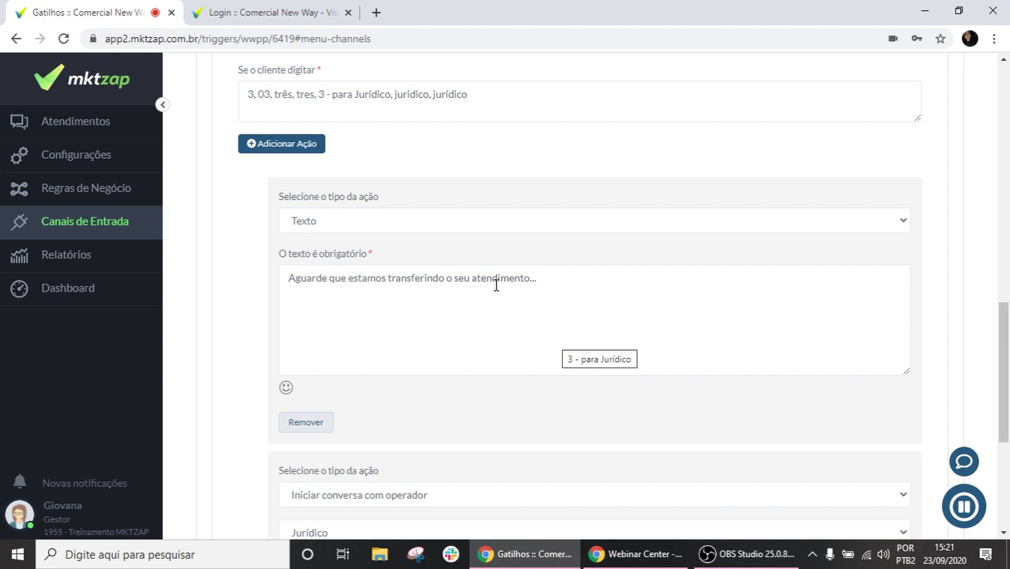
scroll(496, 284, down, 4)
scroll(288, 291, up, 2)
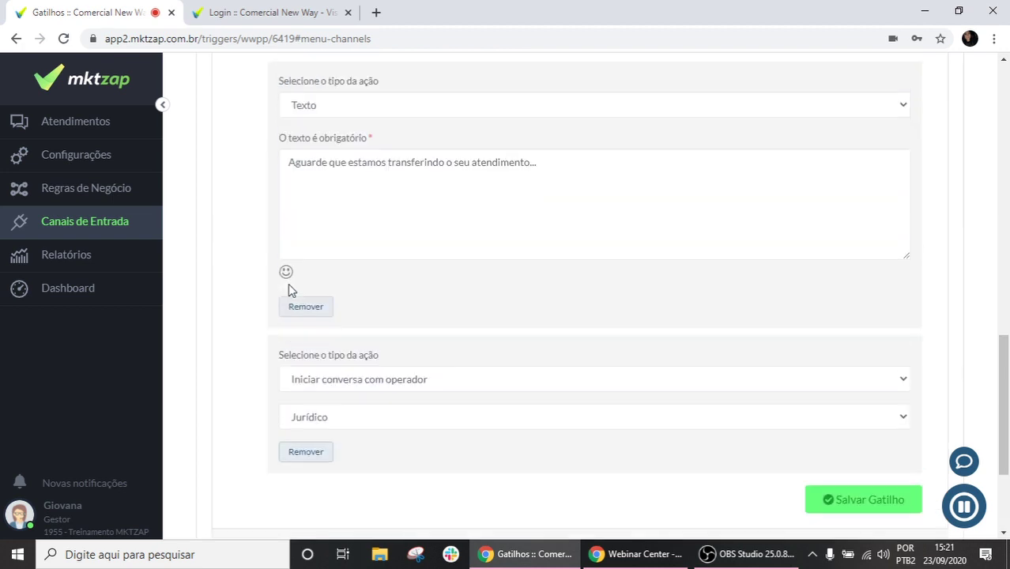
scroll(288, 291, up, 7)
click(266, 264)
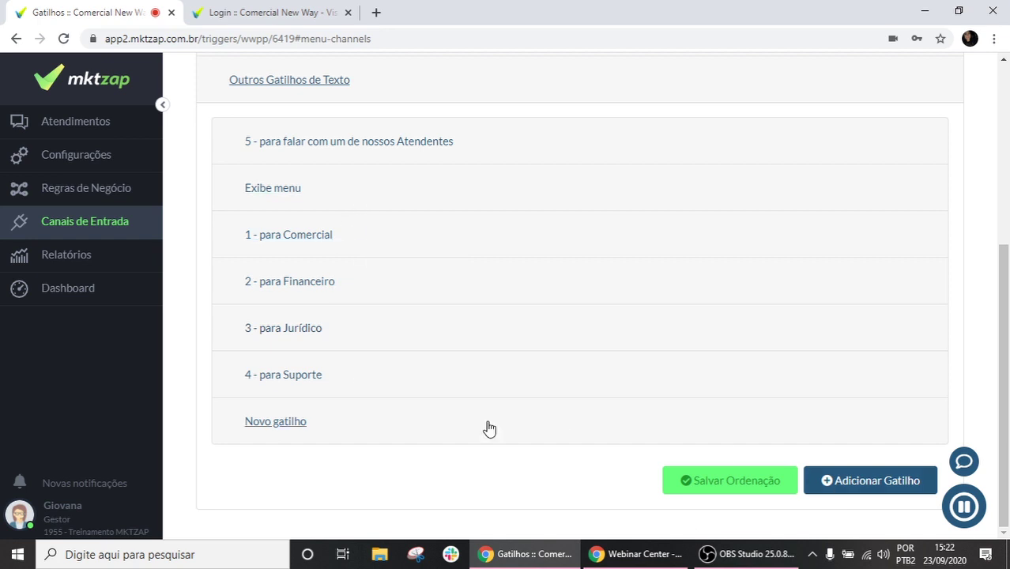
Replace the transfer message in the "1 - para Comercial" trigger's text action with "digite:" followed by a blank line
click(300, 234)
scroll(399, 388, down, 5)
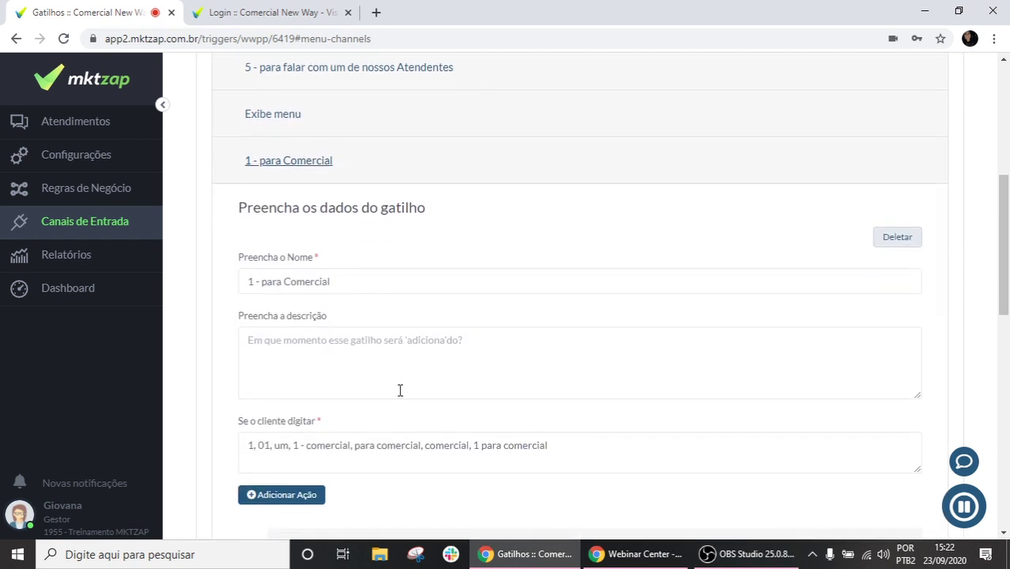
drag(578, 355, 219, 338)
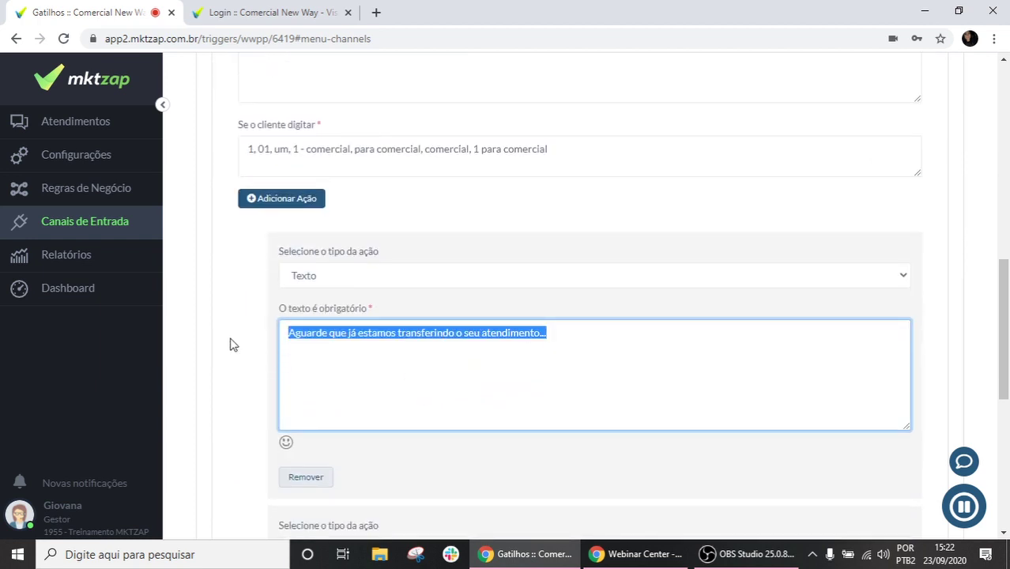
key(BackSpace)
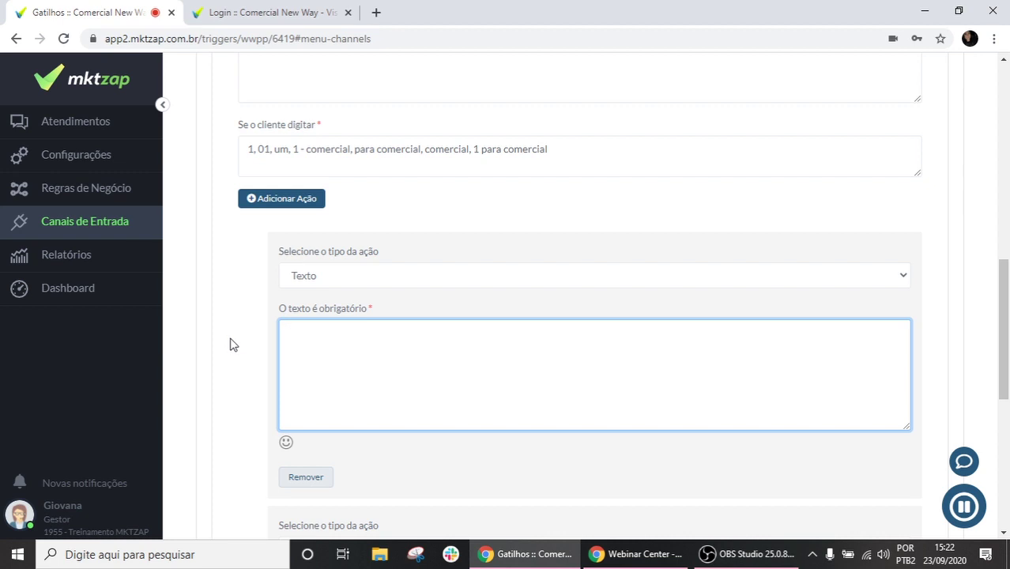
text(digite:)
key(Return)
key(Return)
List the submenu options "2 -coemrcial", "3- financeiro" and "4- suporte" on separate lines of the message
text(2 -coemrcial)
key(Return)
text(3)
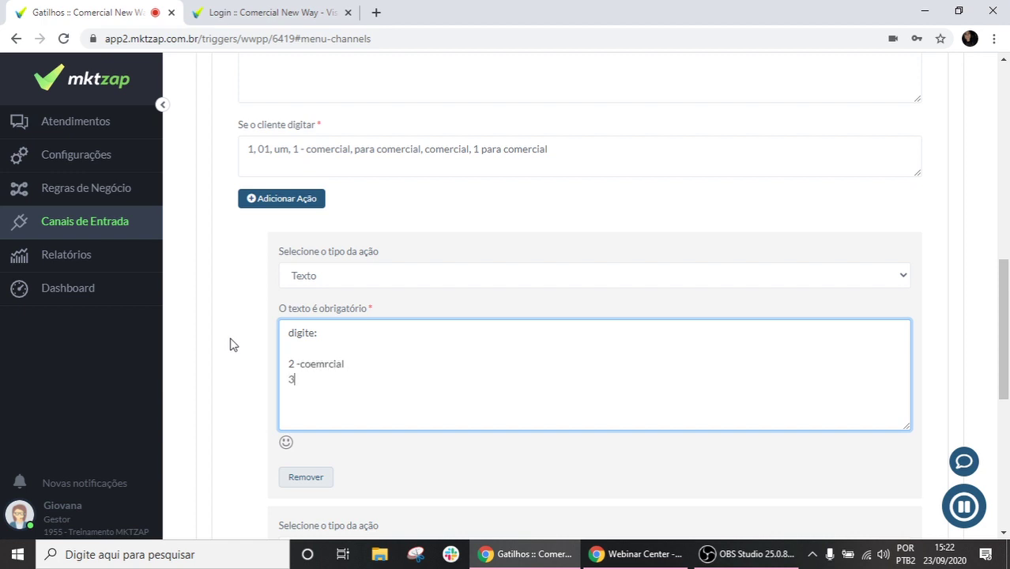
text(- financeiro)
key(Return)
text(4- suporte)
Add the closing line "ou difite 00 para retornar ao menu anterior" below the options, after a blank line
key(Return)
key(Return)
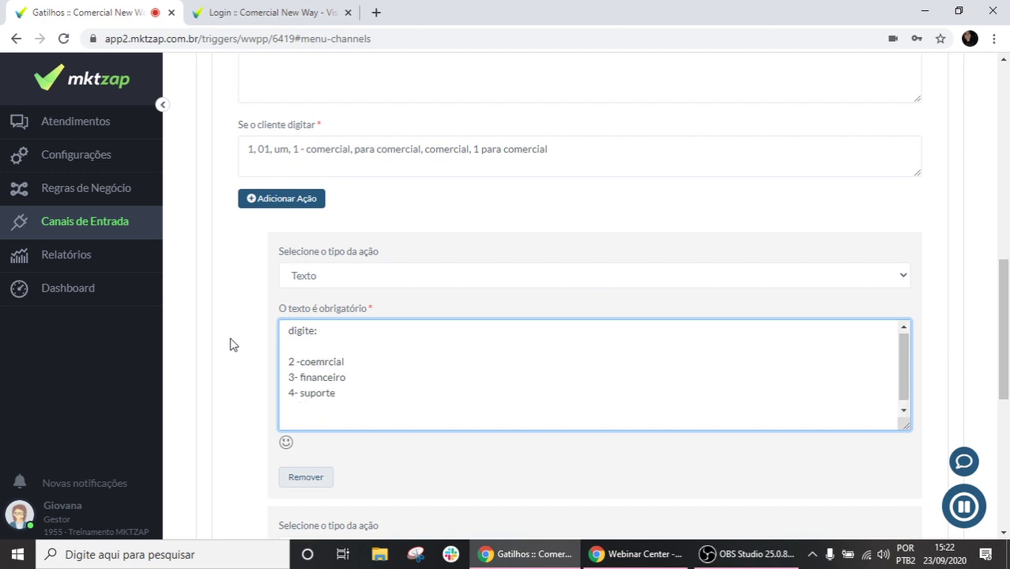
text(ou difite 00 para retornar o)
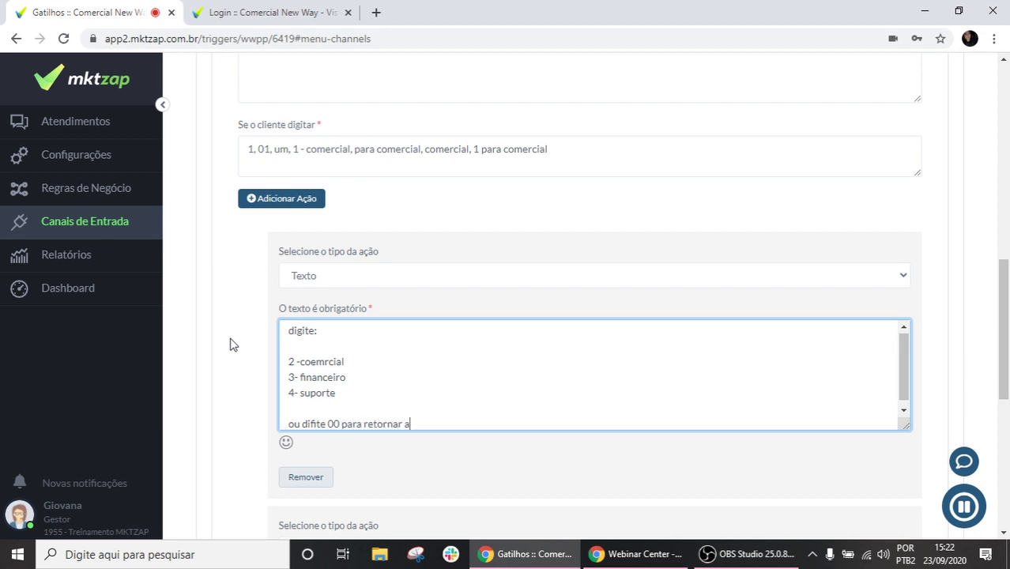
text(o menu anterior)
Review each submenu option and the 00 return line in the message against the "1 - para Comercial" trigger's name and customer entries
drag(288, 361, 357, 359)
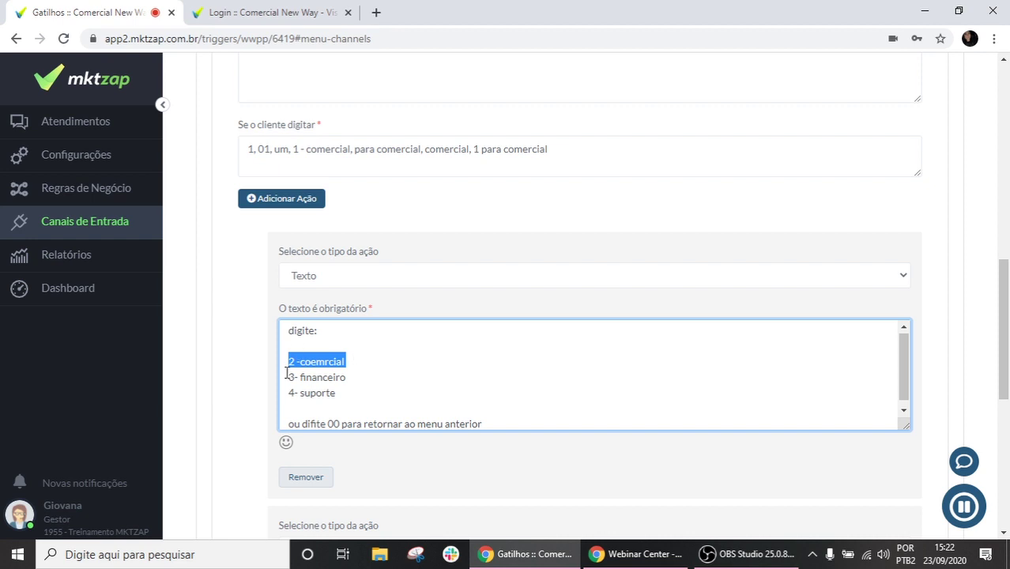
drag(286, 372, 385, 377)
drag(285, 395, 357, 397)
click(359, 395)
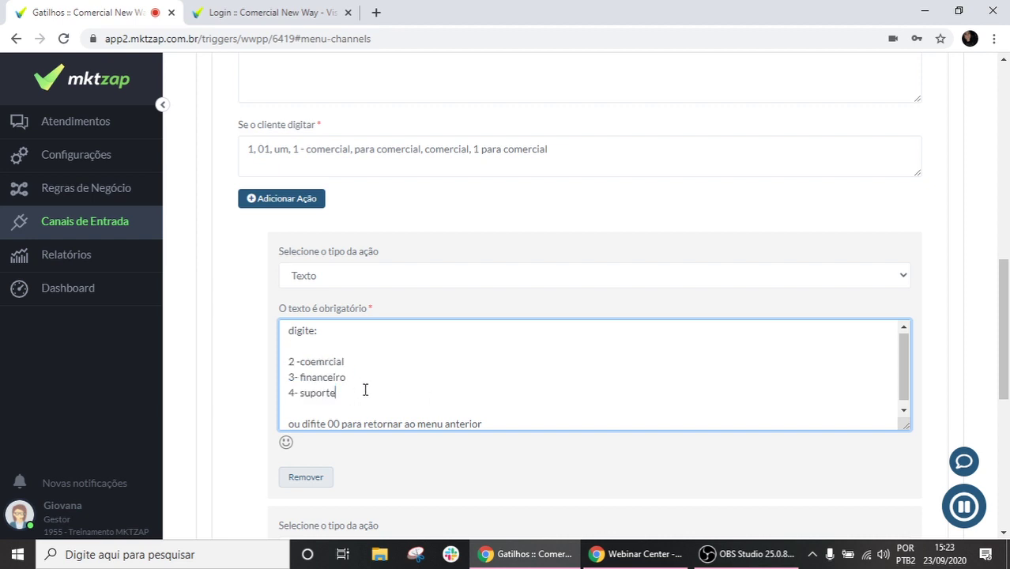
click(326, 425)
drag(325, 425, 339, 422)
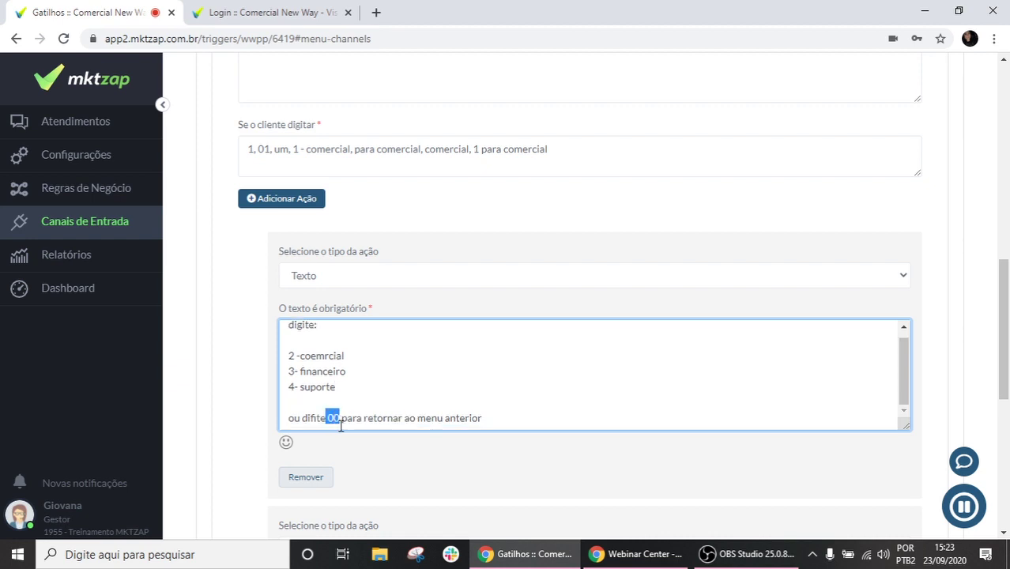
scroll(347, 433, up, 3)
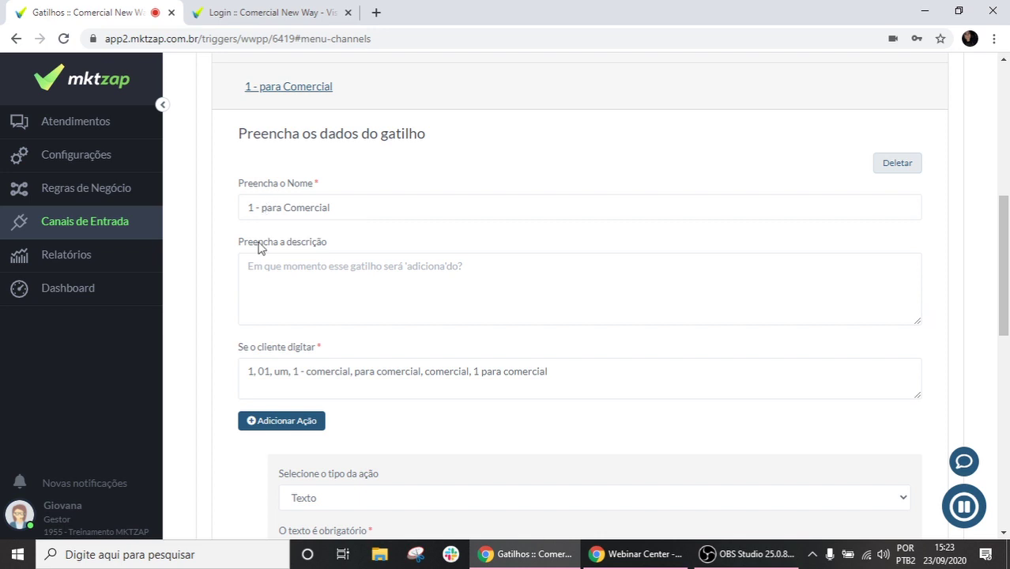
scroll(292, 364, down, 2)
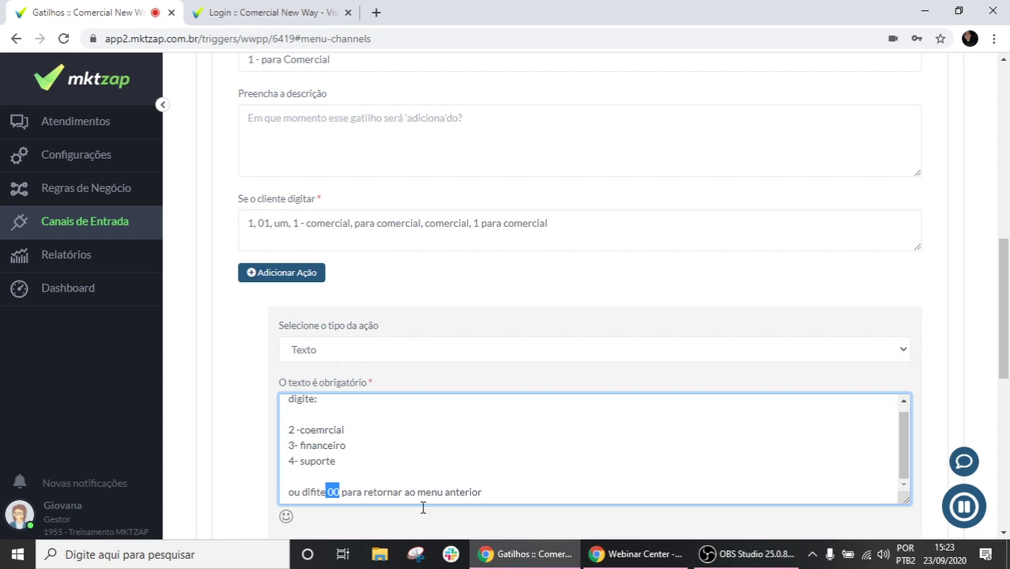
drag(508, 486, 291, 474)
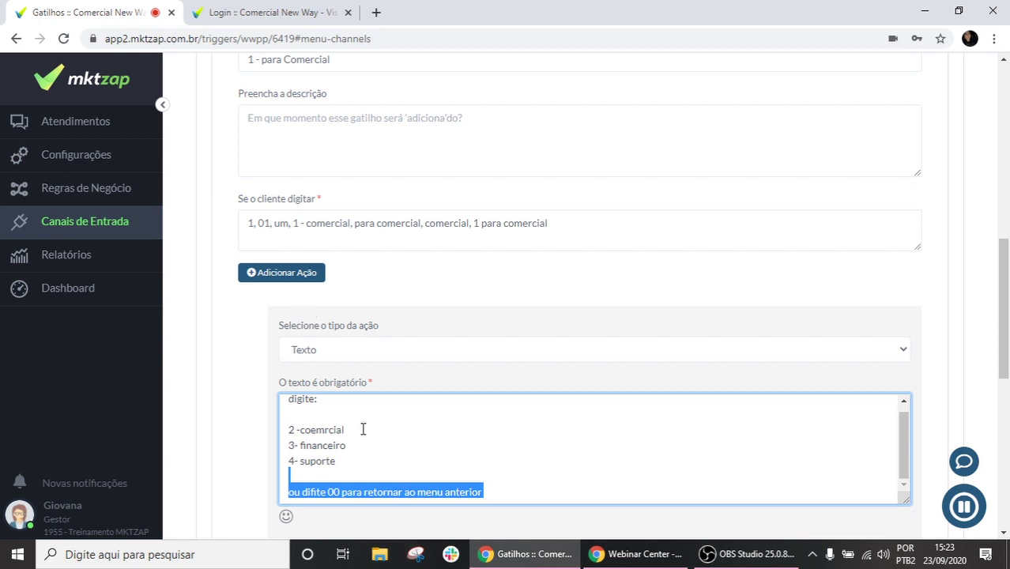
scroll(358, 419, up, 1)
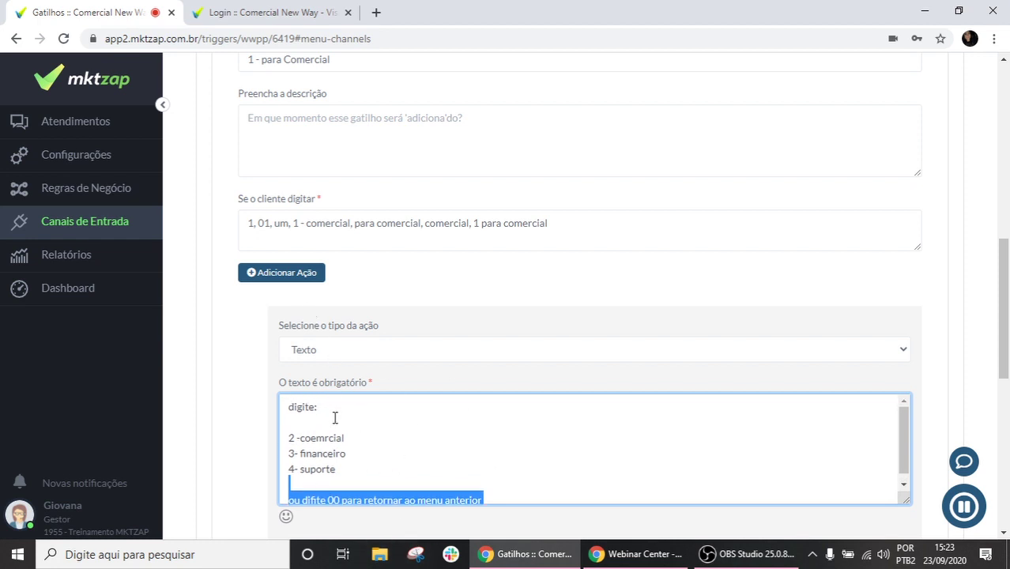
Add the line "22 pra finalizar o atendumento" to the "1 - para Comercial" message after a blank line, and collapse the trigger
scroll(335, 417, down, 3)
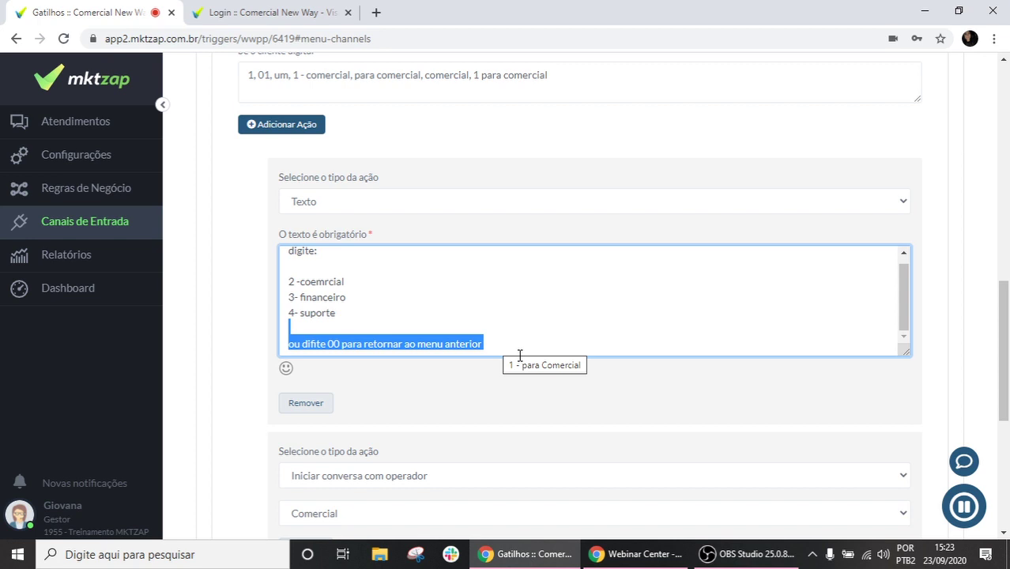
click(418, 333)
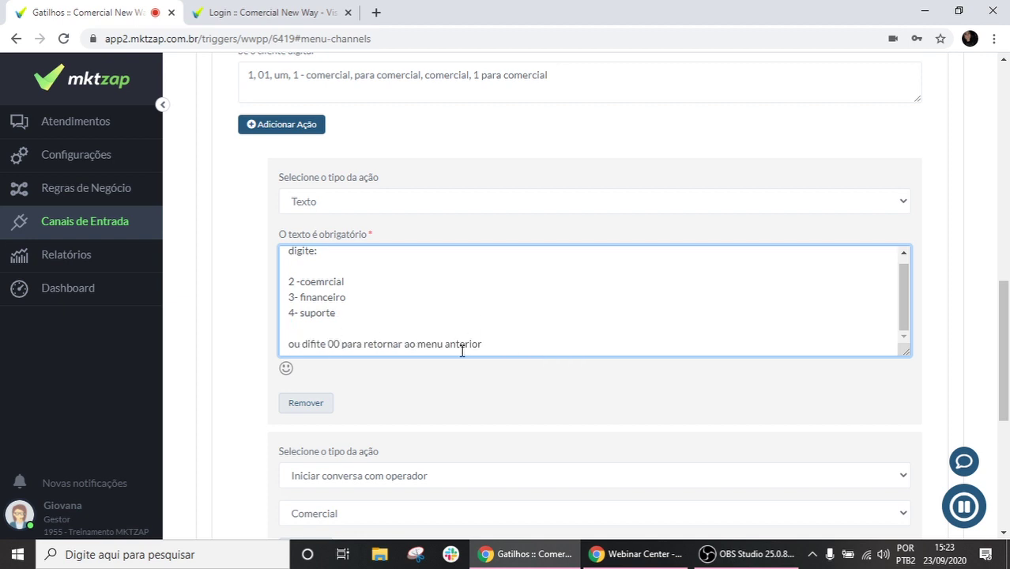
key(Return)
key(Return)
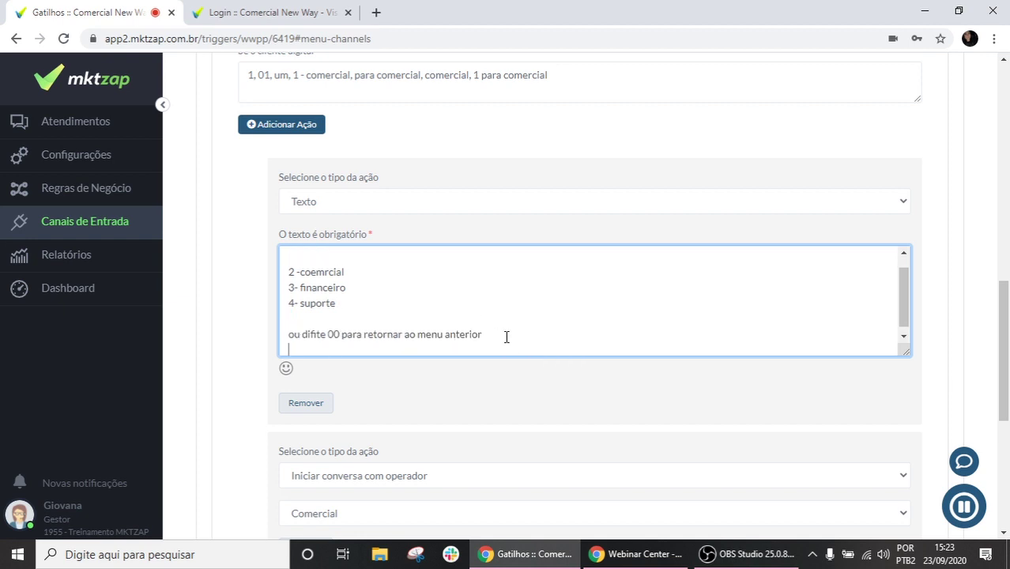
text(22)
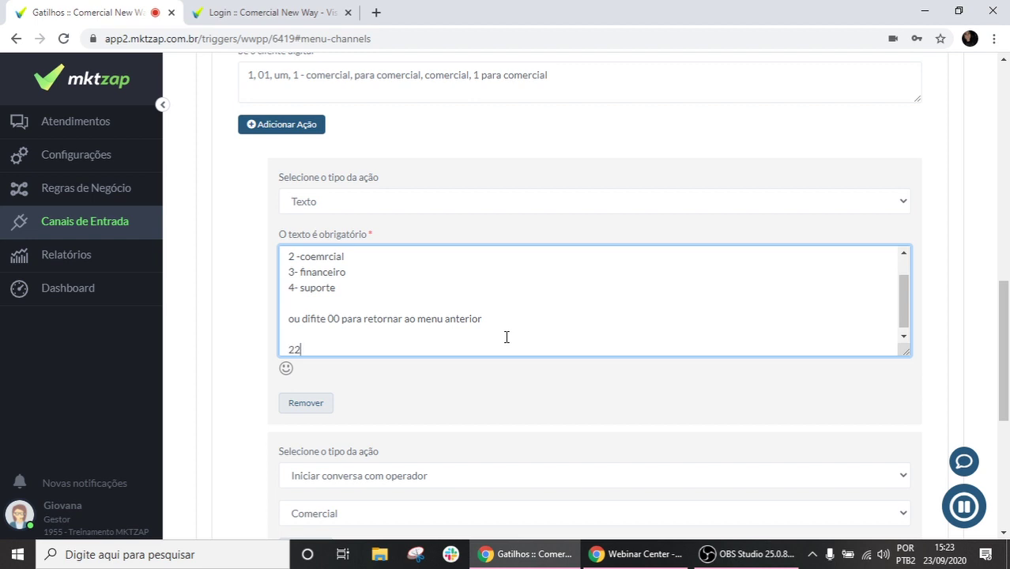
text( pra finalizar o atendumento)
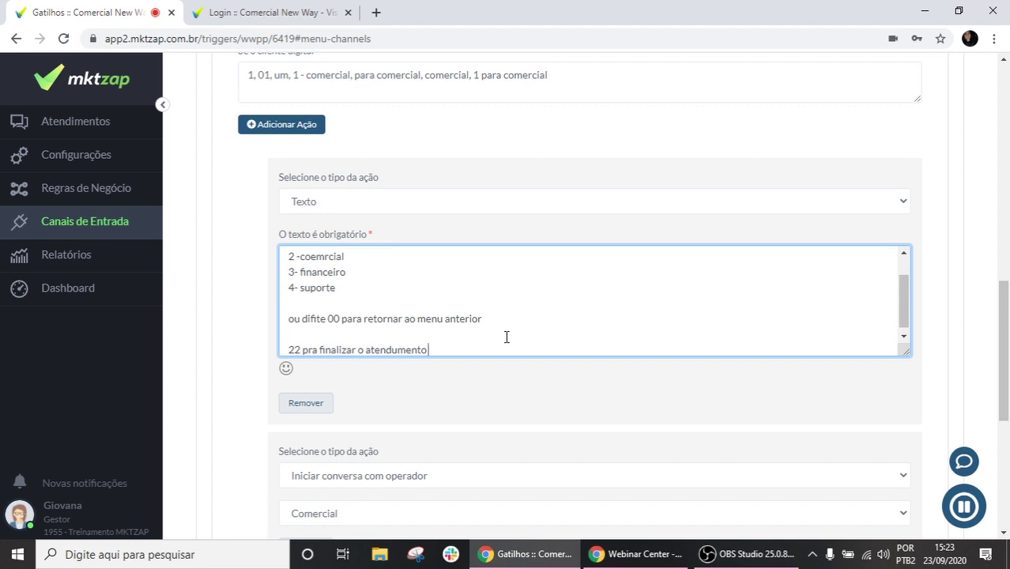
drag(456, 350, 295, 329)
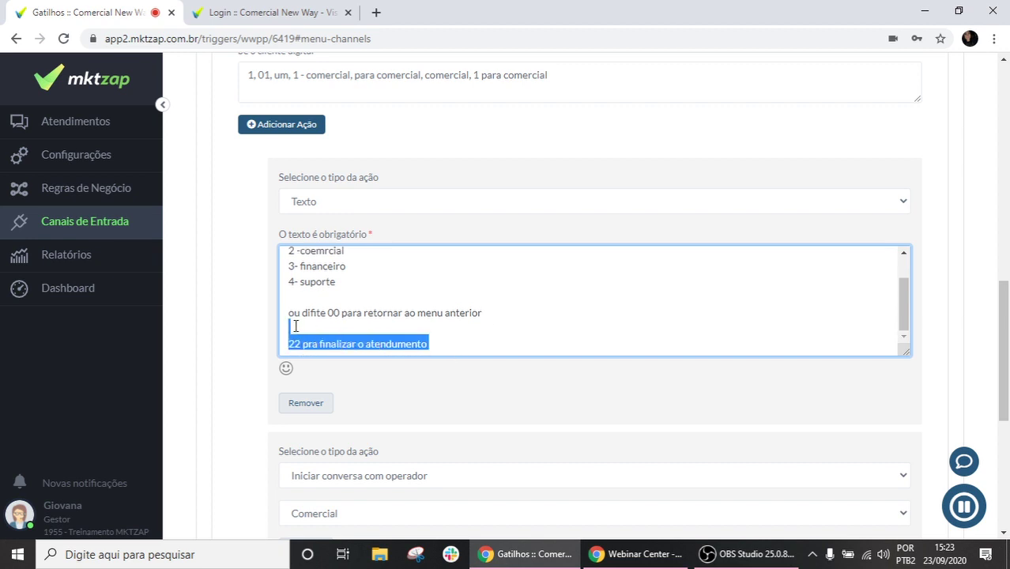
scroll(295, 326, up, 6)
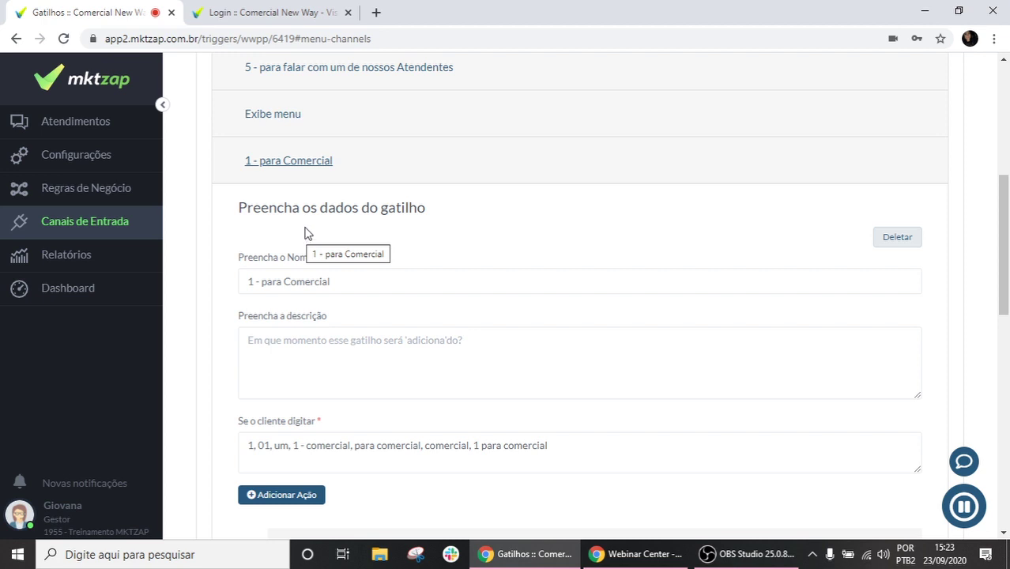
click(315, 160)
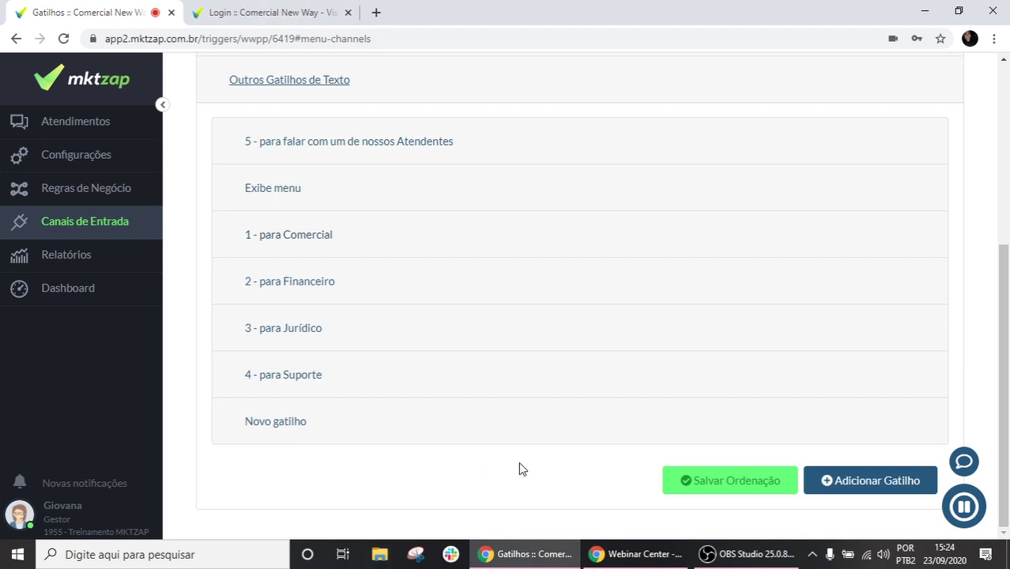
click(120, 235)
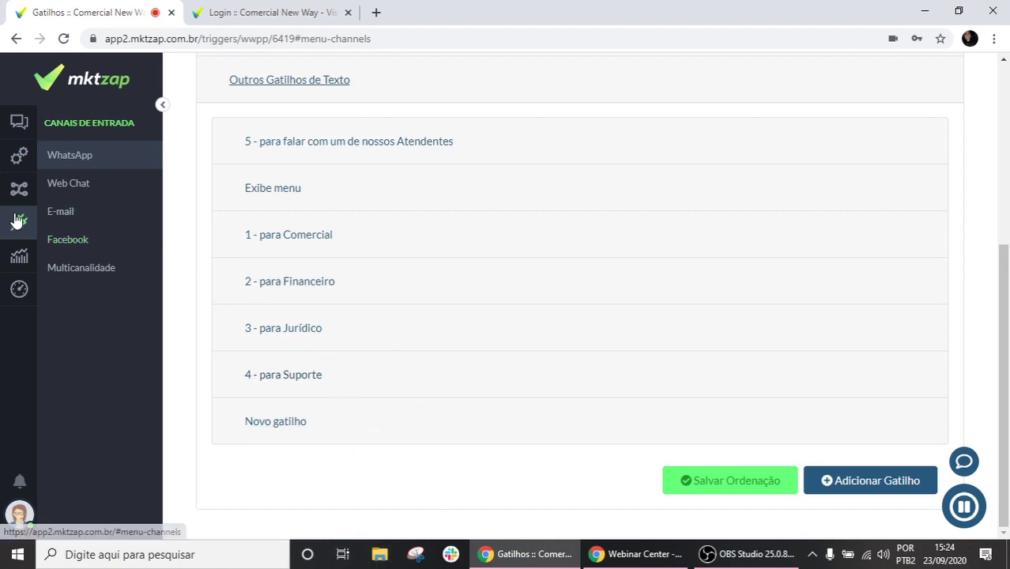
mouse_move(16, 220)
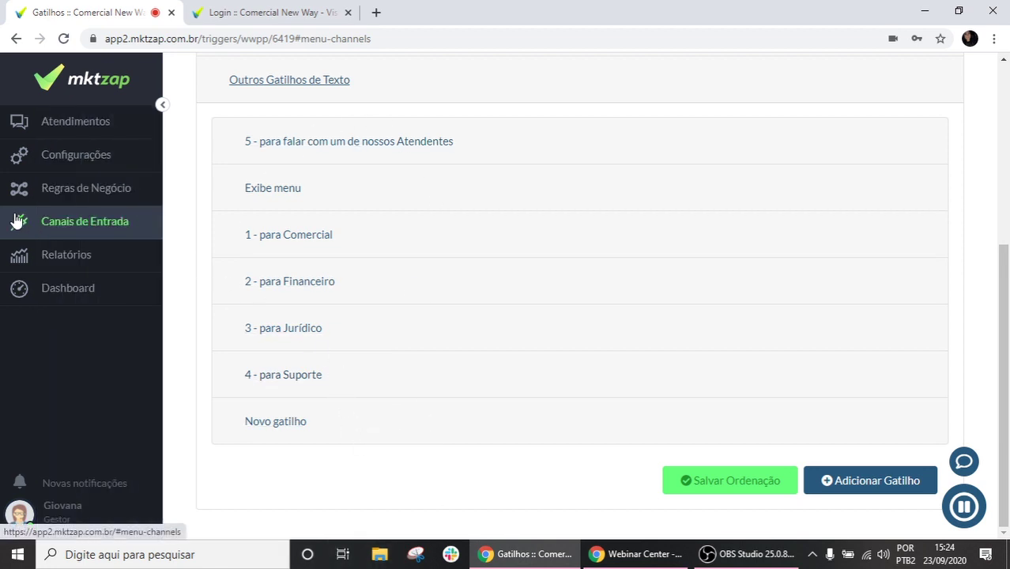
click(57, 267)
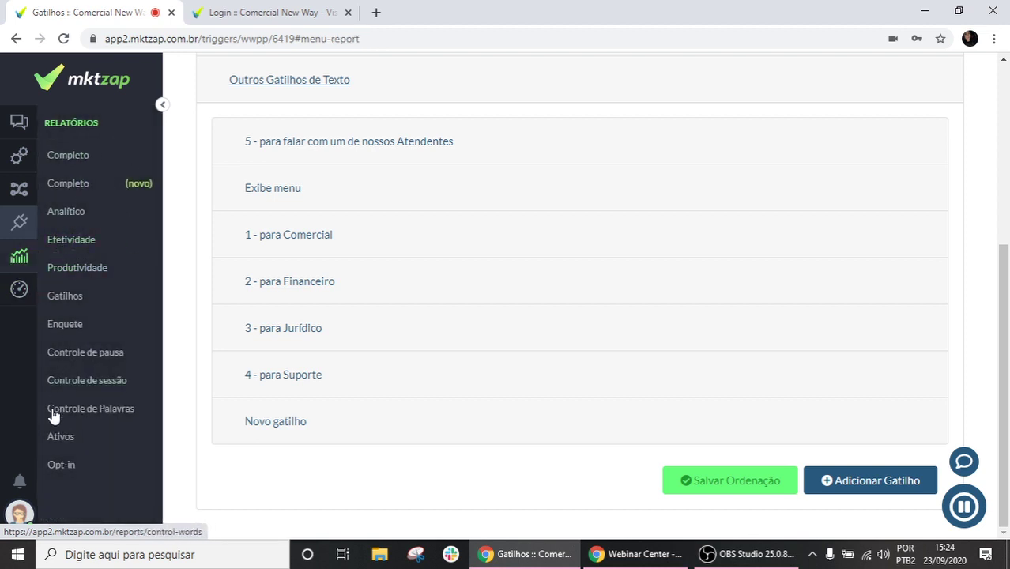
click(22, 292)
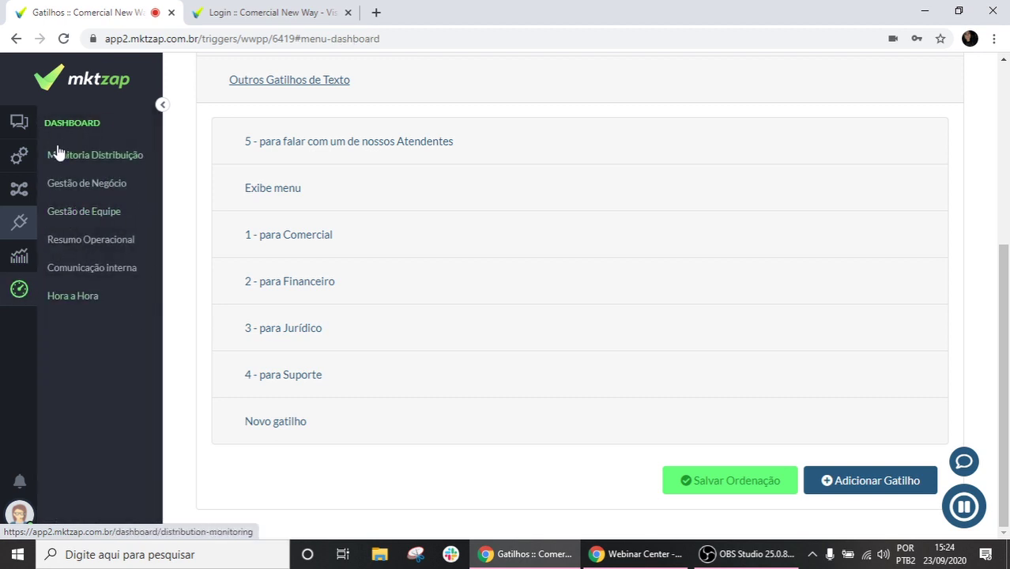
click(34, 299)
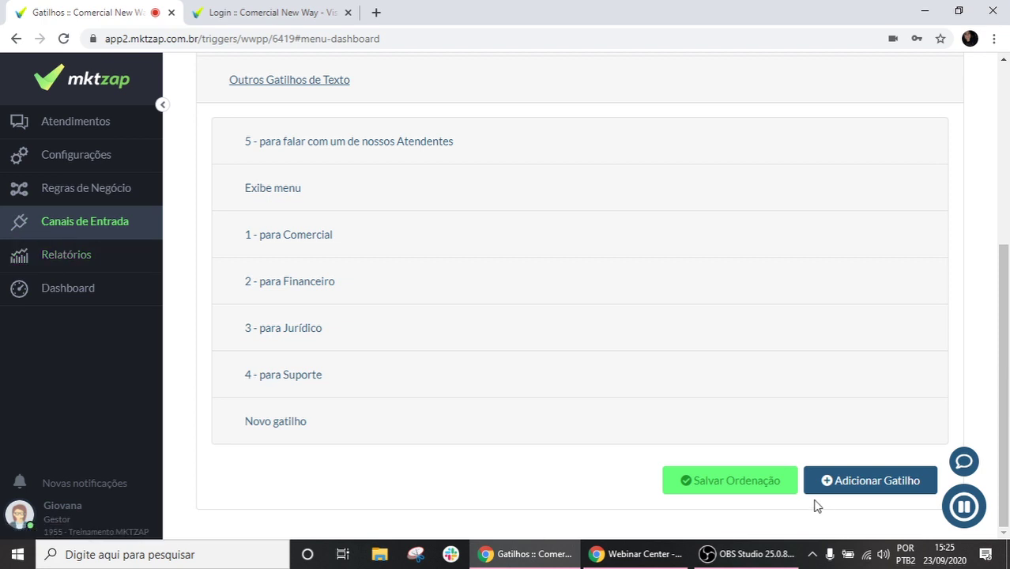
mouse_move(713, 557)
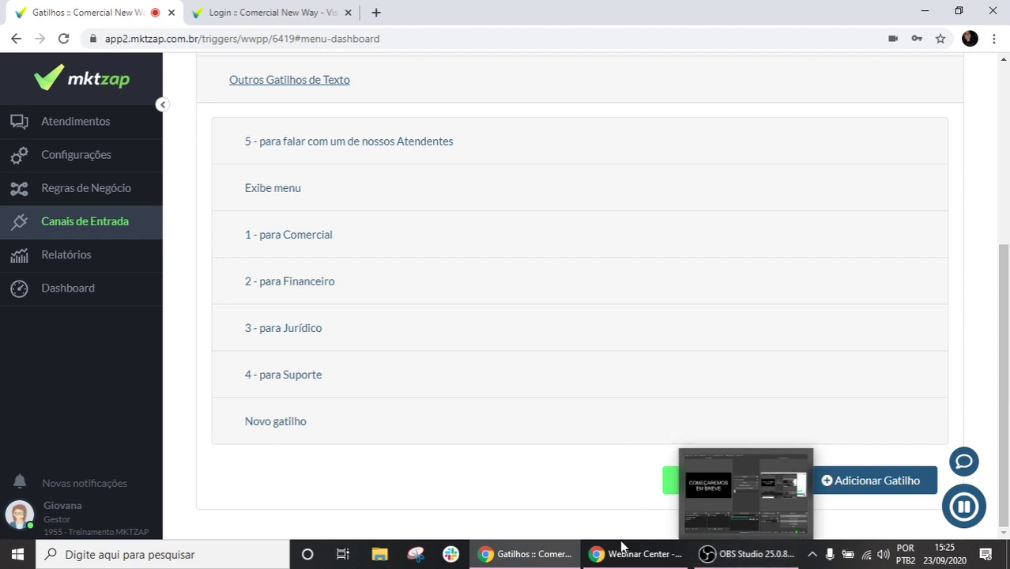
mouse_move(622, 551)
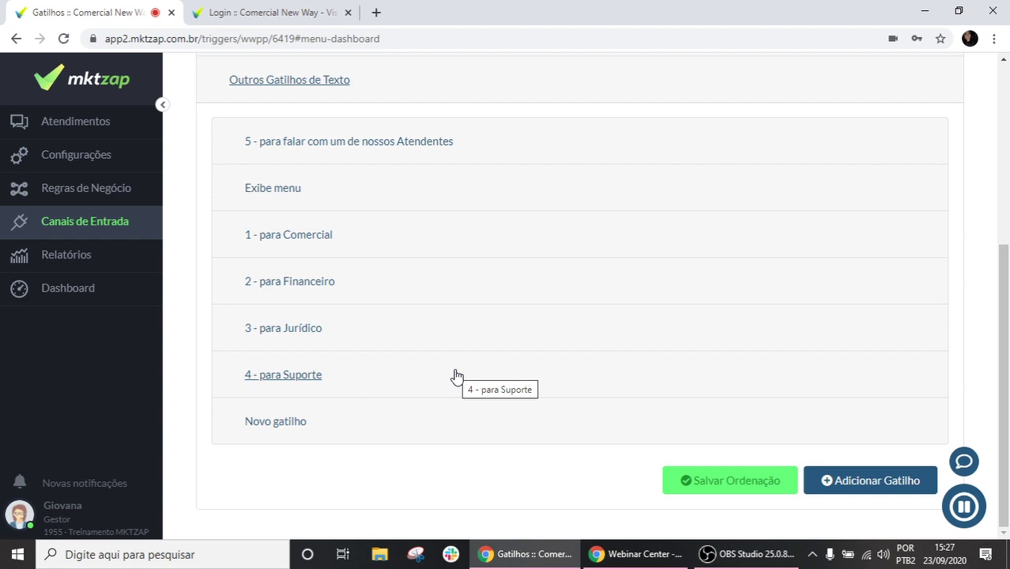
Display the Triagem sector's attendances under Sem status
click(75, 130)
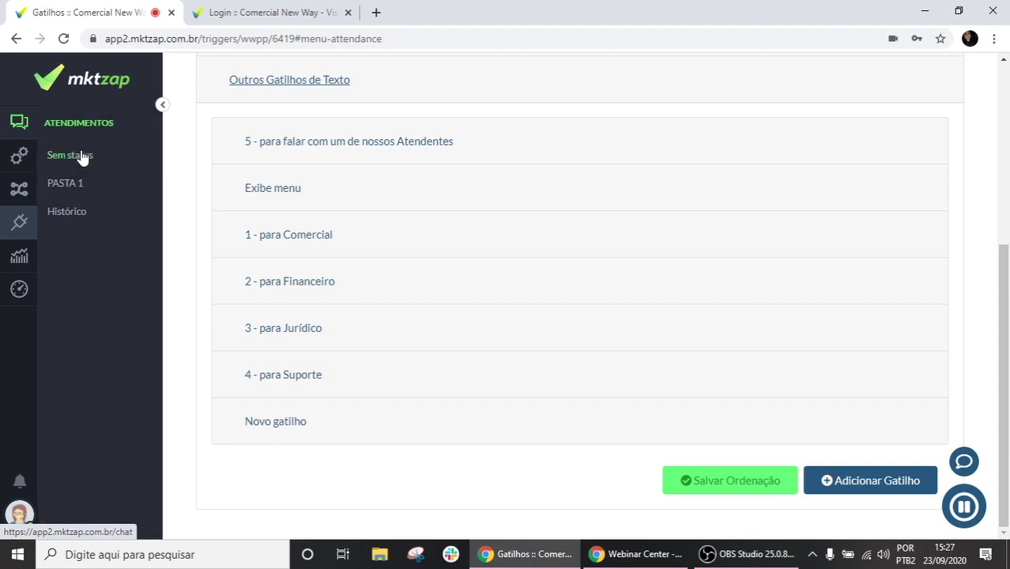
click(84, 158)
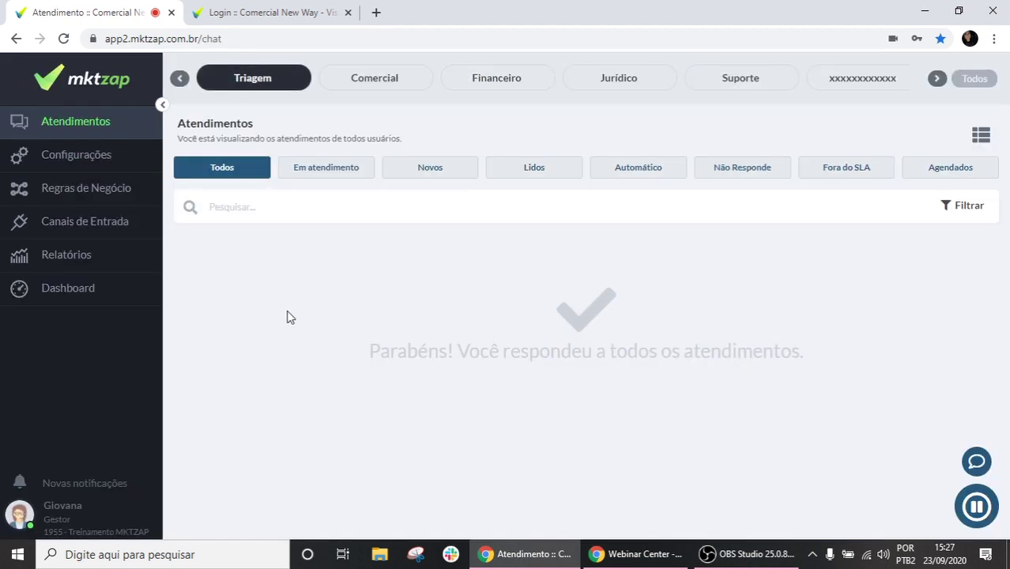
click(230, 82)
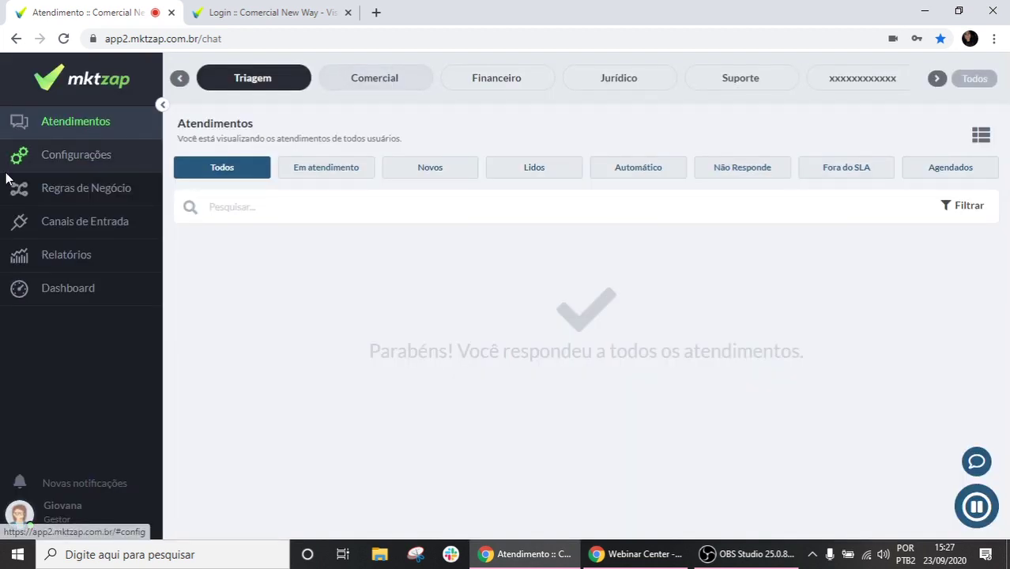
Open the WhatsApp conversation in PASTA 1's Triagem sector and change its organization status to Sem Status
click(53, 133)
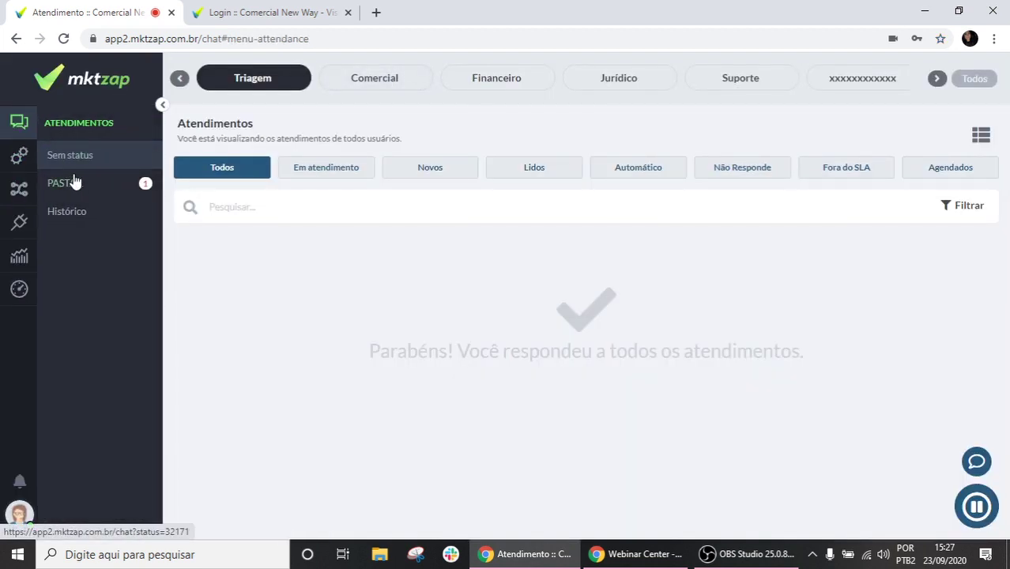
click(74, 180)
click(206, 169)
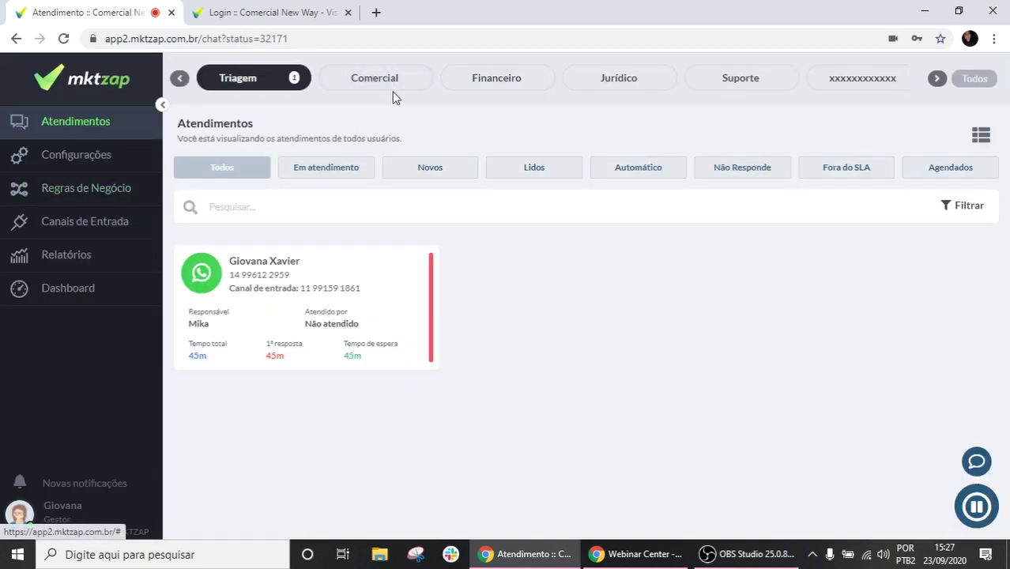
click(300, 283)
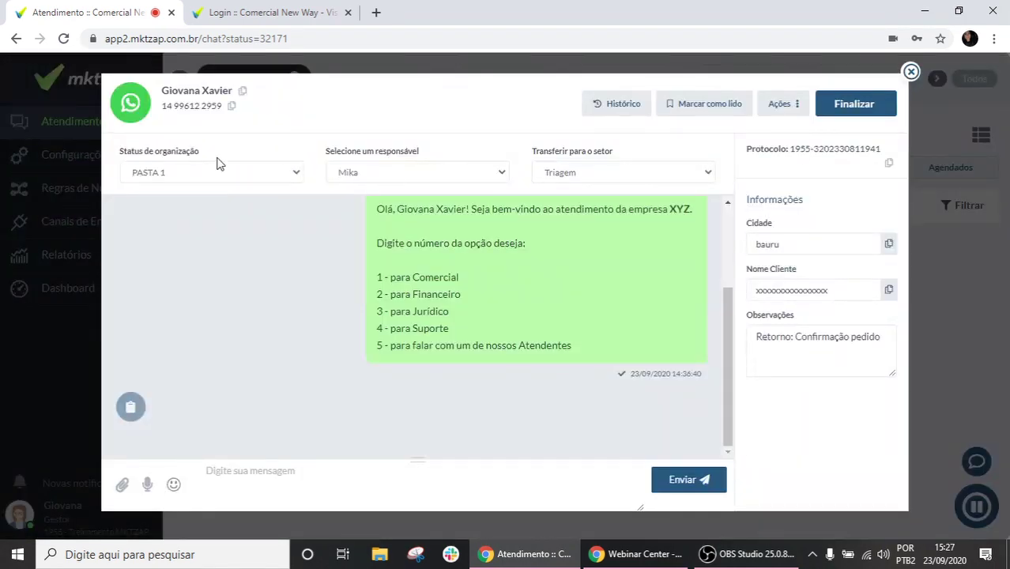
click(219, 169)
click(219, 189)
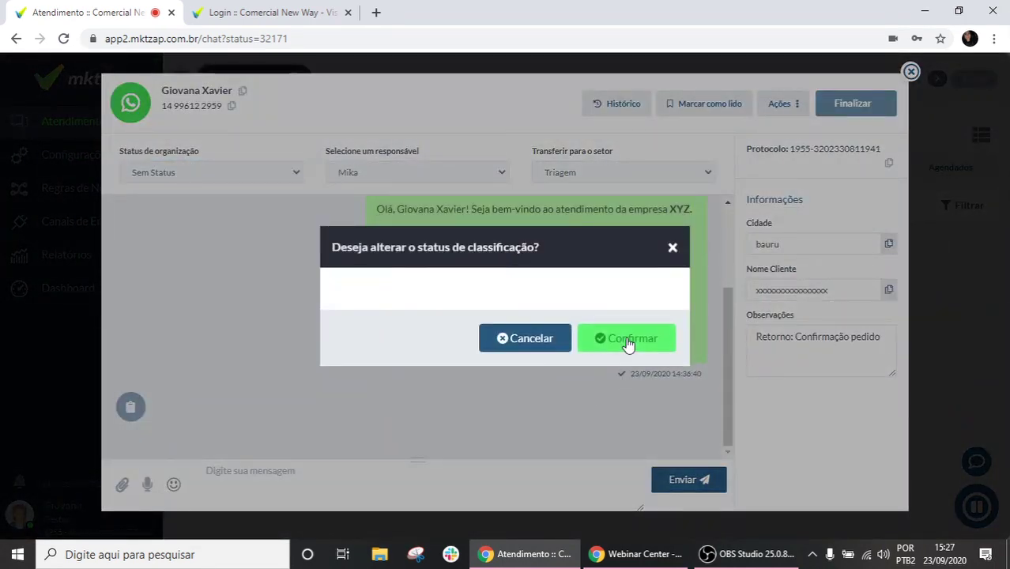
click(626, 337)
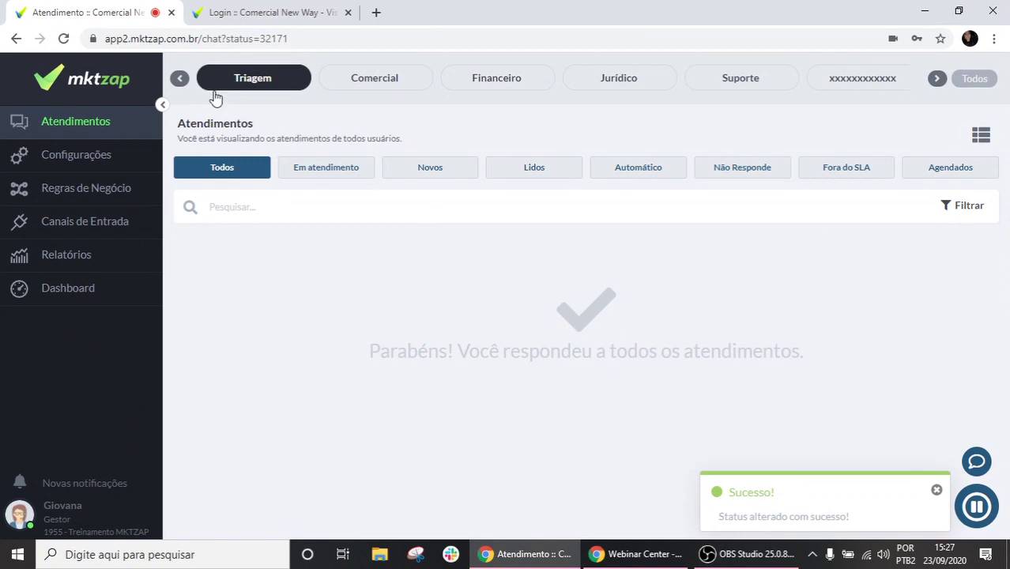
Open the WhatsApp conversation from the Sem status attendances, examine the image the customer sent, and close the conversation
click(247, 88)
click(128, 129)
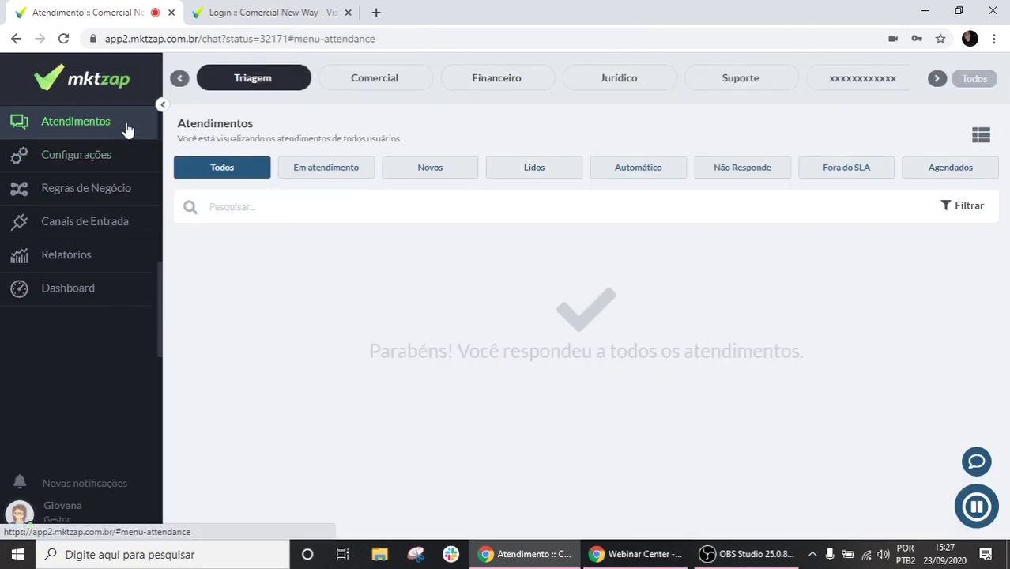
click(123, 161)
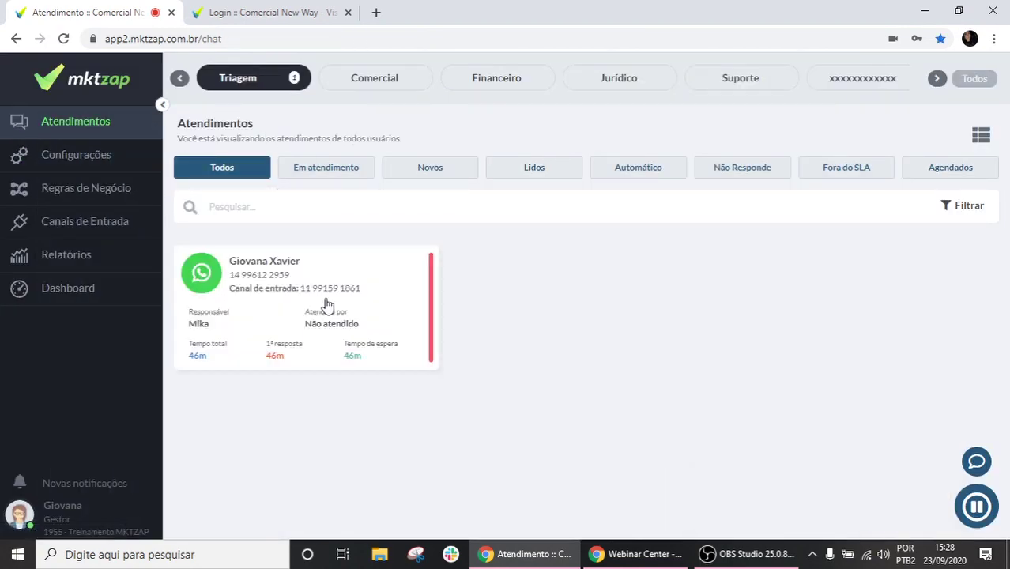
click(325, 299)
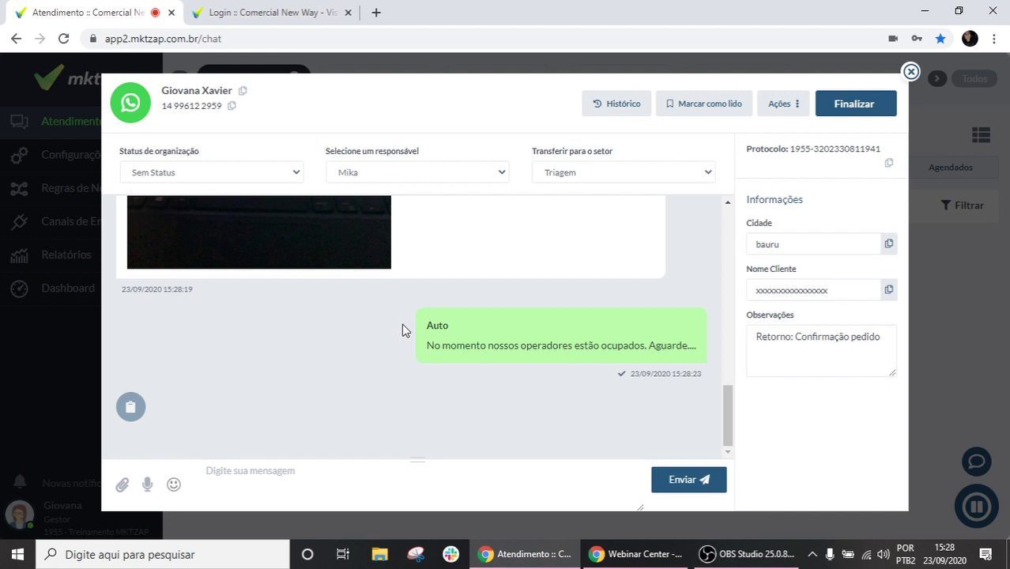
scroll(336, 364, up, 5)
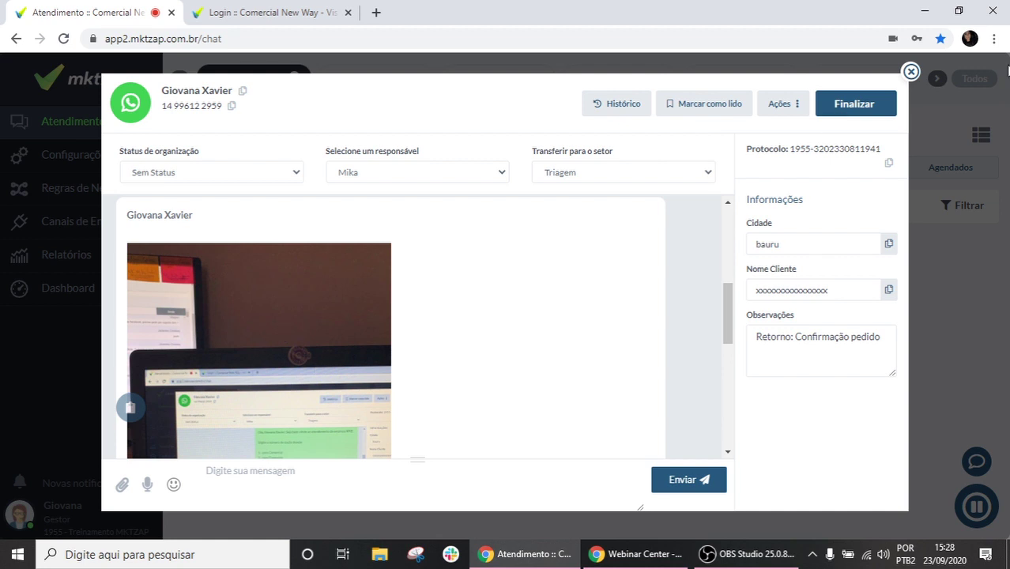
click(909, 72)
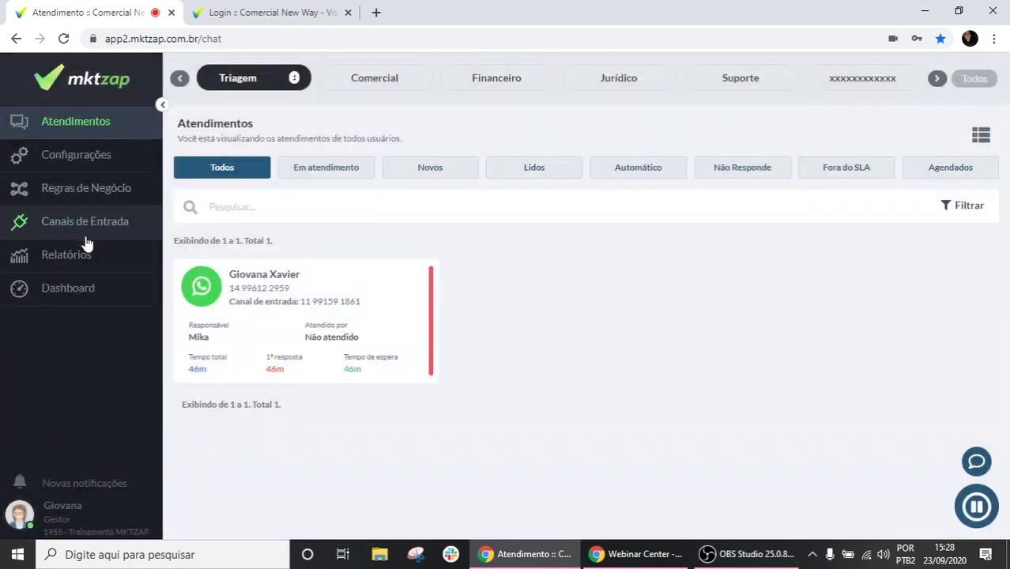
Open the Mktzap section of the New Way support knowledge base in a new browser tab
click(79, 222)
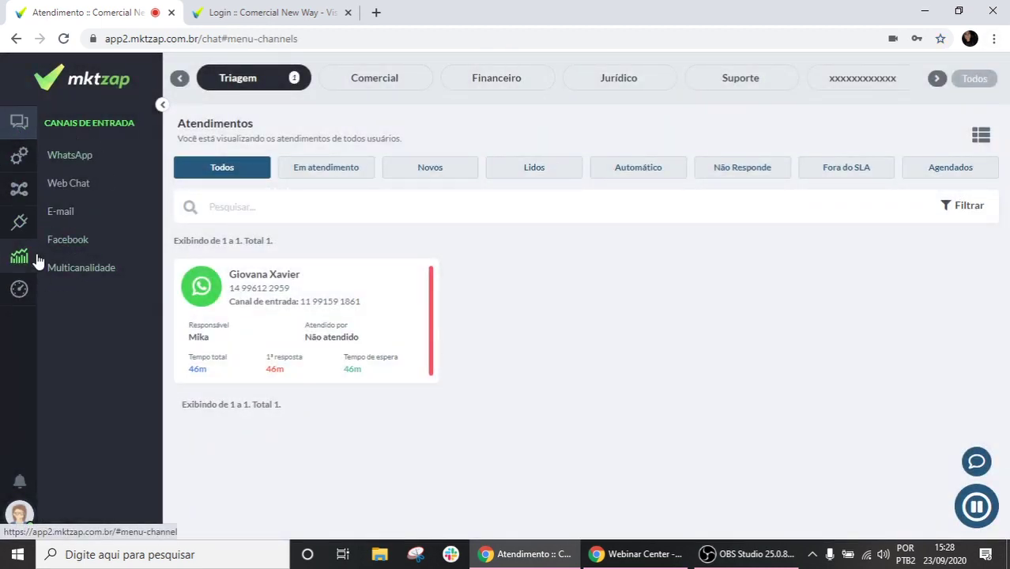
click(376, 12)
click(839, 66)
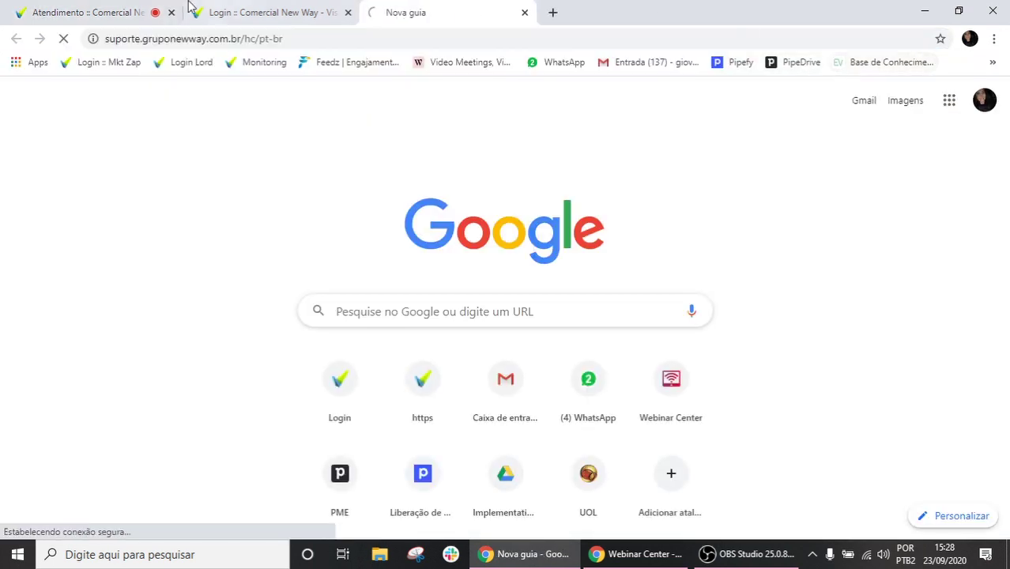
scroll(415, 465, down, 3)
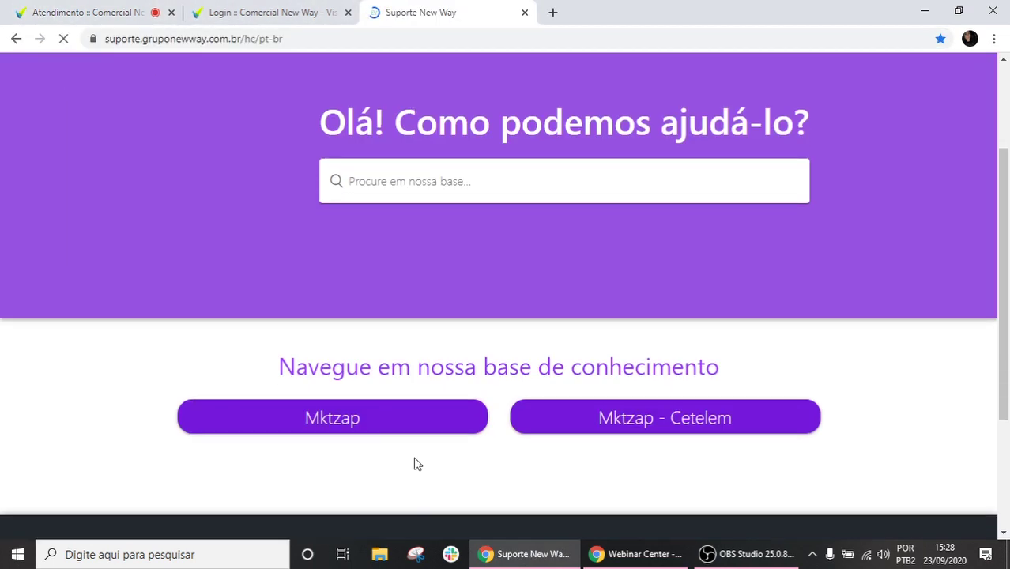
click(264, 12)
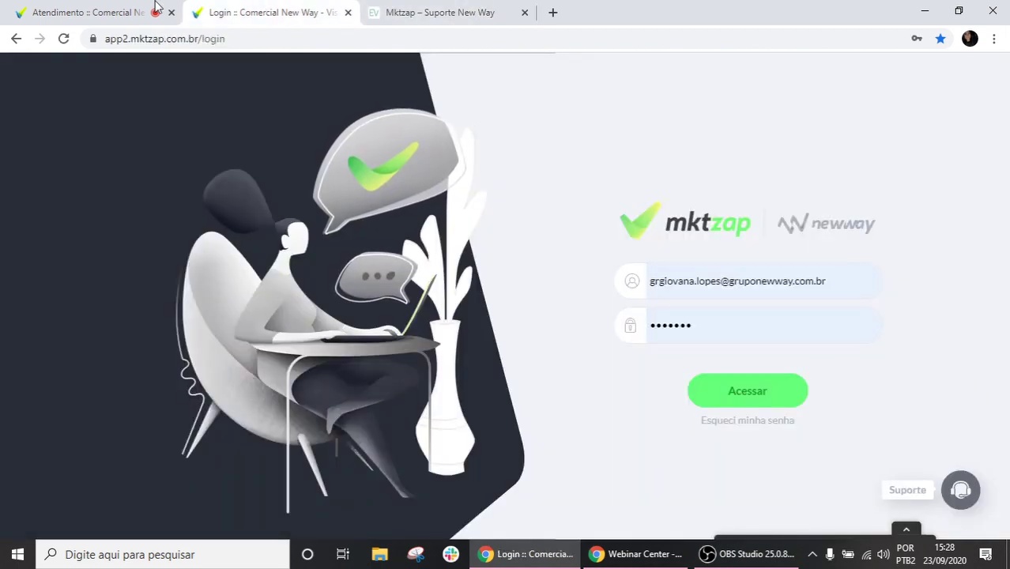
click(419, 12)
Return to the MktZap platform, open the Facebook input channel page, and dismiss the Facebook login window
click(86, 12)
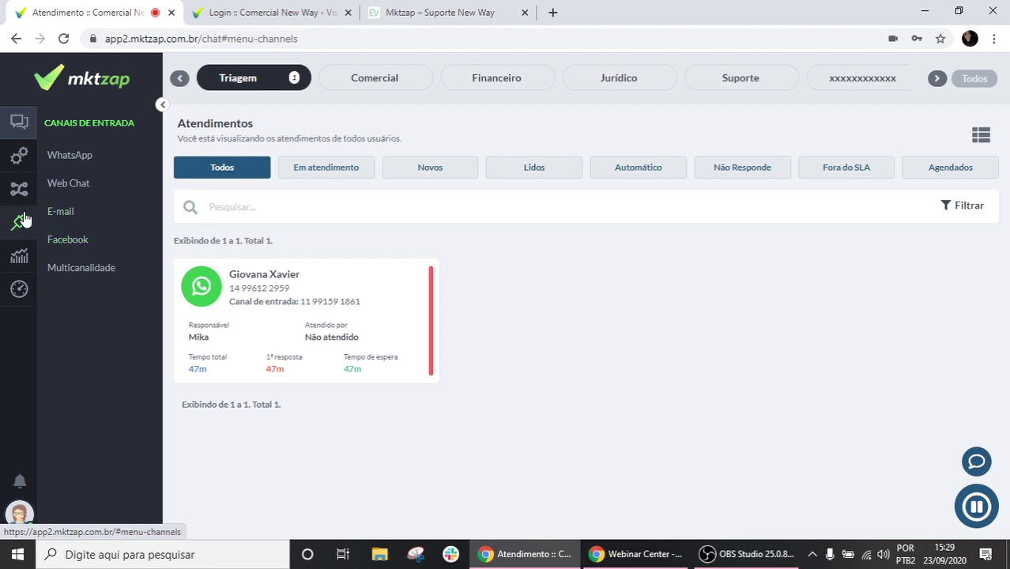
click(53, 239)
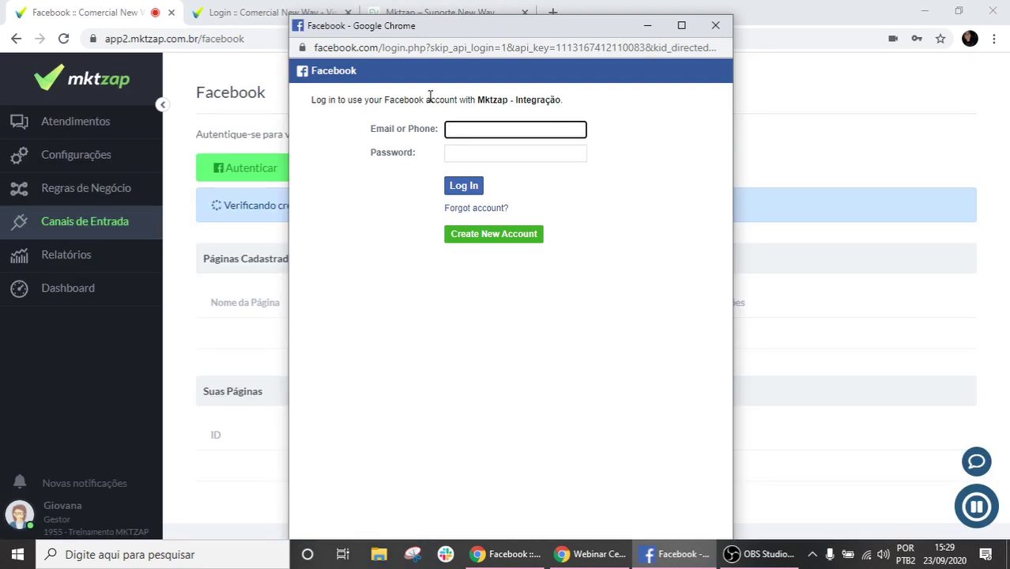
click(714, 28)
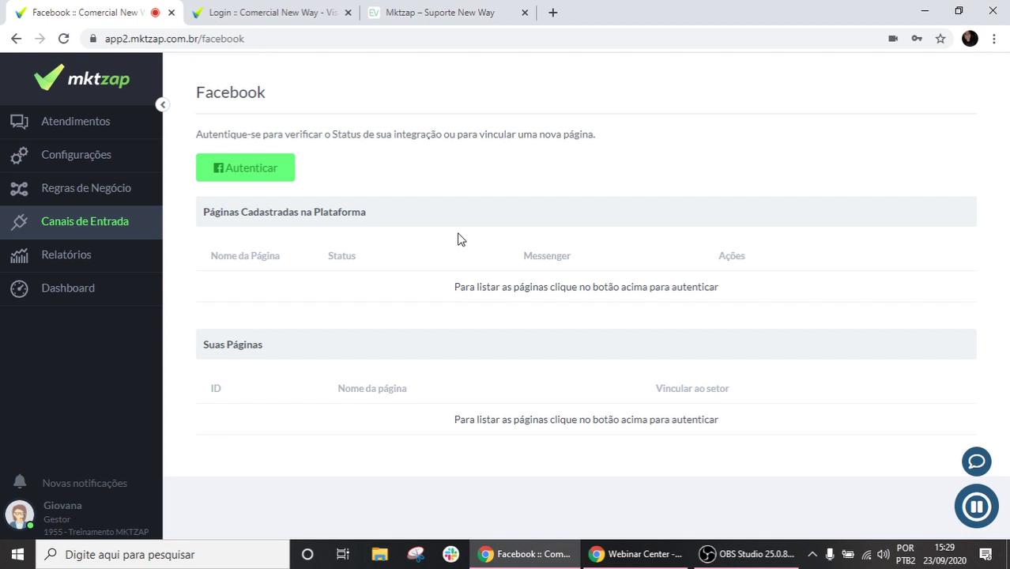
Open the WhatsApp conversation from the Sem status attendances, read through to its latest automatic message, and close it
click(79, 122)
click(111, 161)
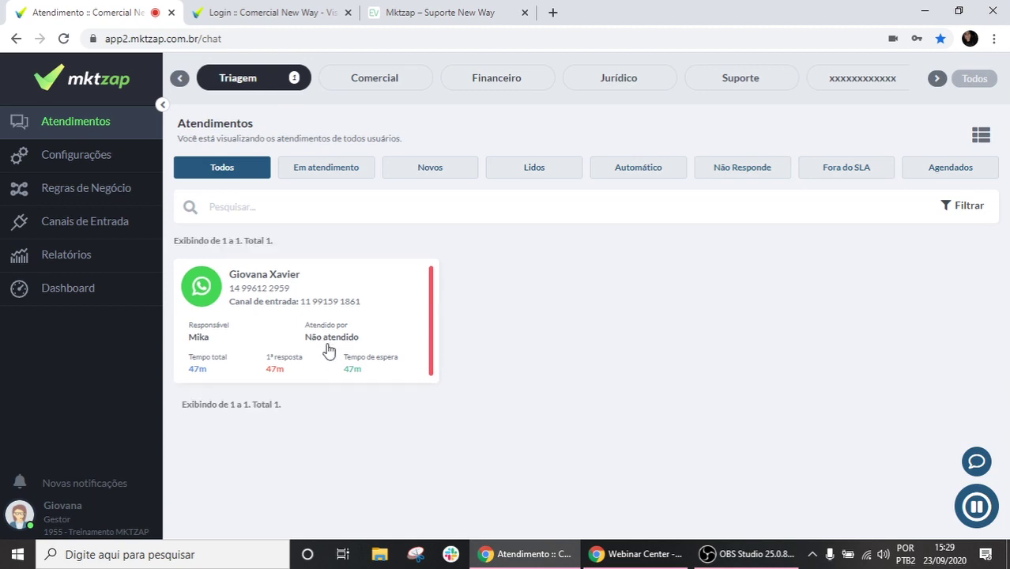
click(336, 334)
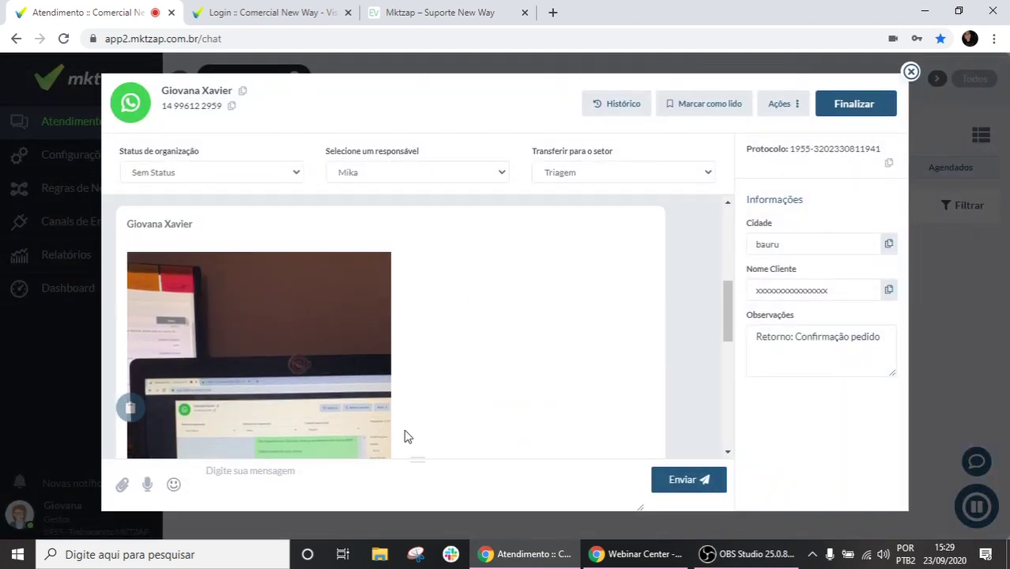
scroll(411, 373, down, 3)
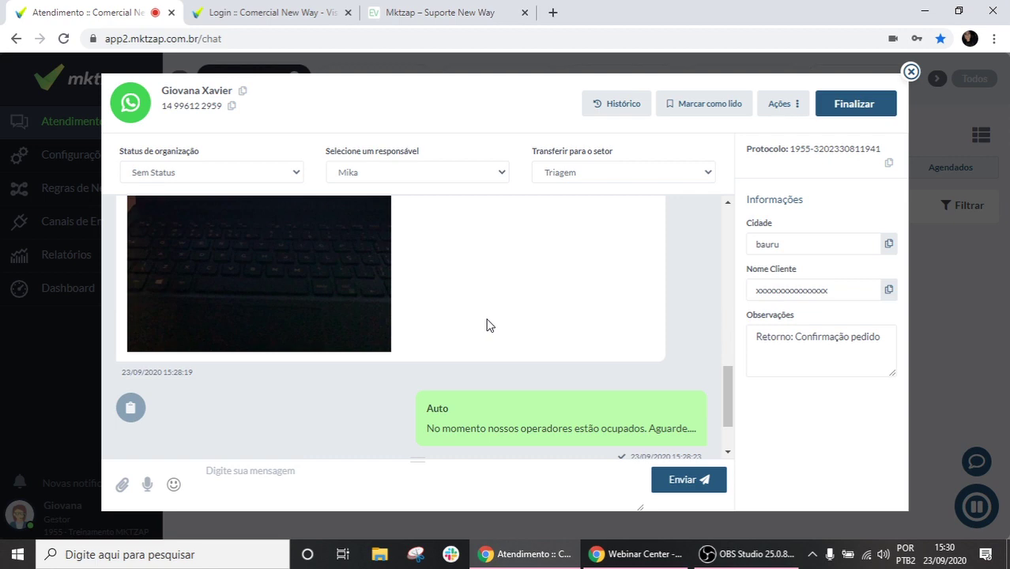
click(910, 71)
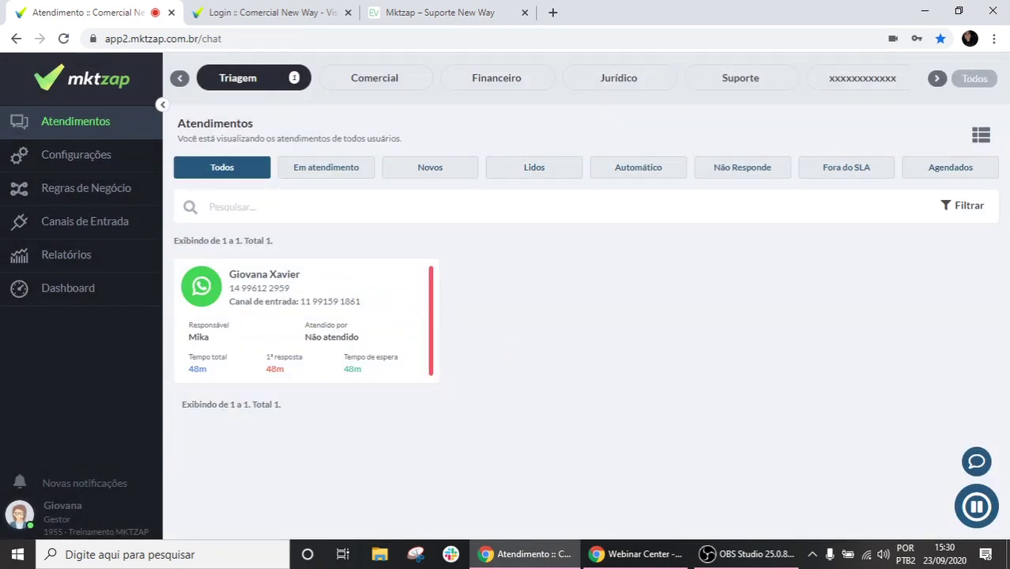
Send the message "teste" in the Triagem sector's WhatsApp conversation and close the conversation
click(120, 233)
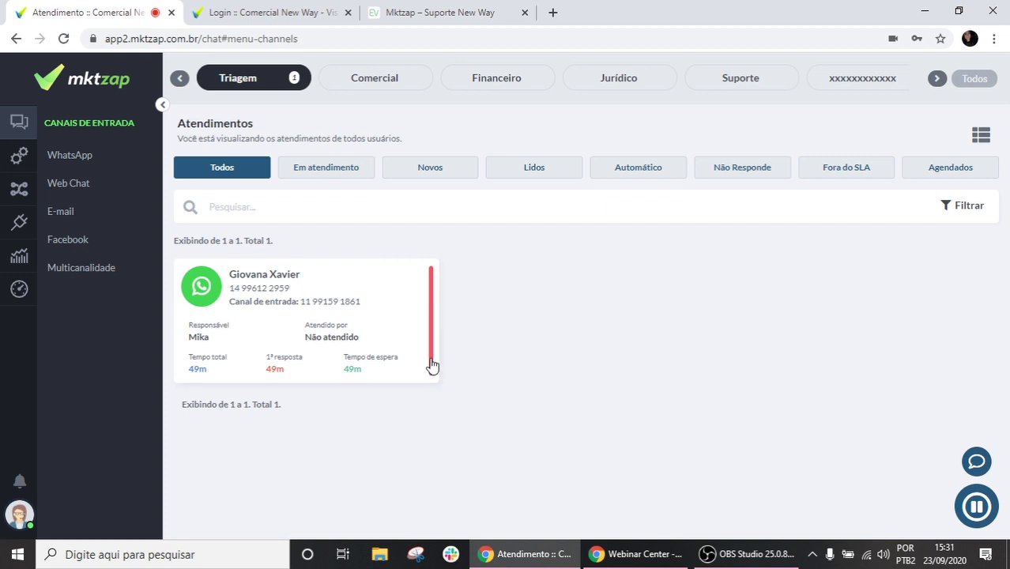
click(407, 281)
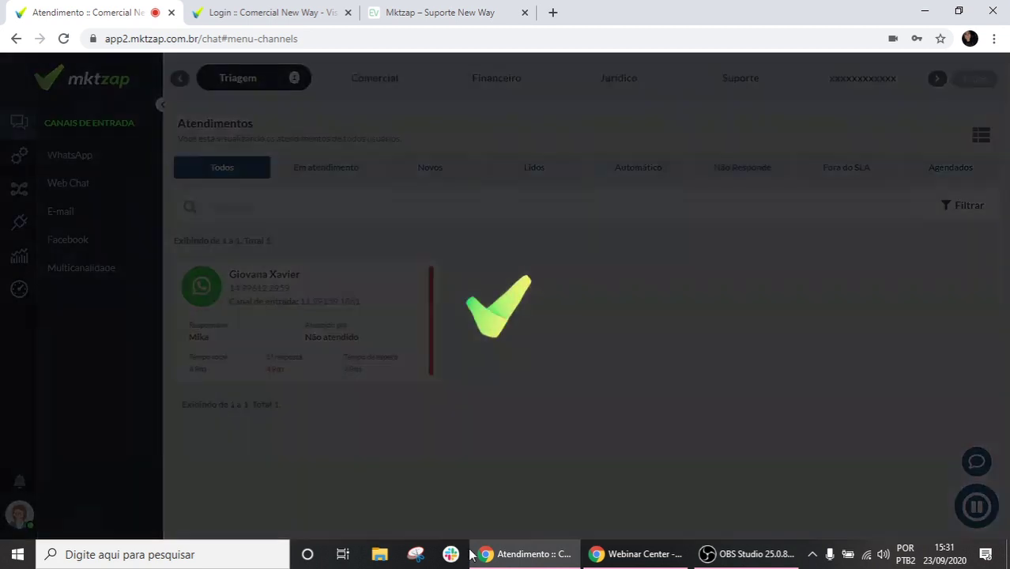
text(teste)
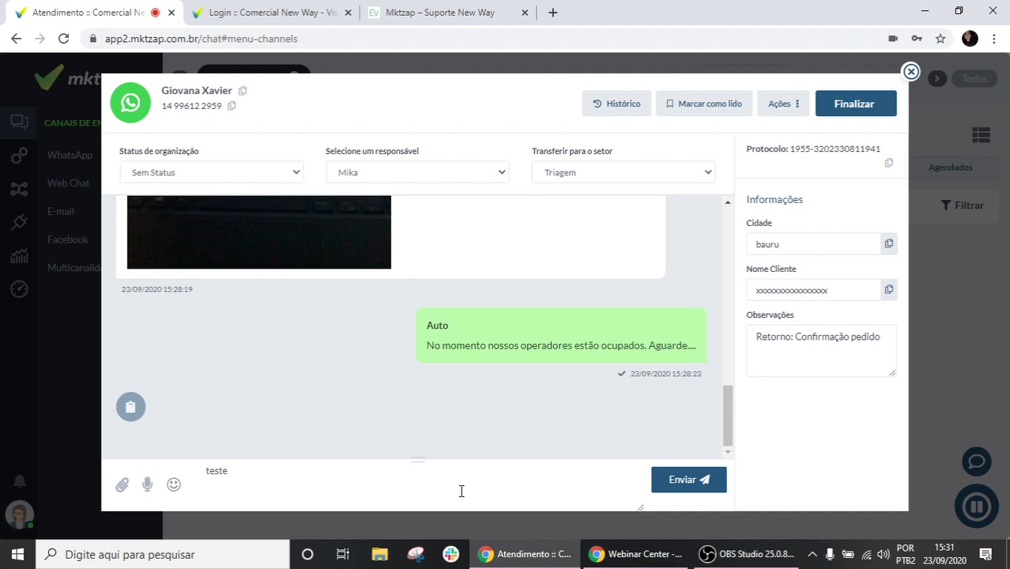
key(Return)
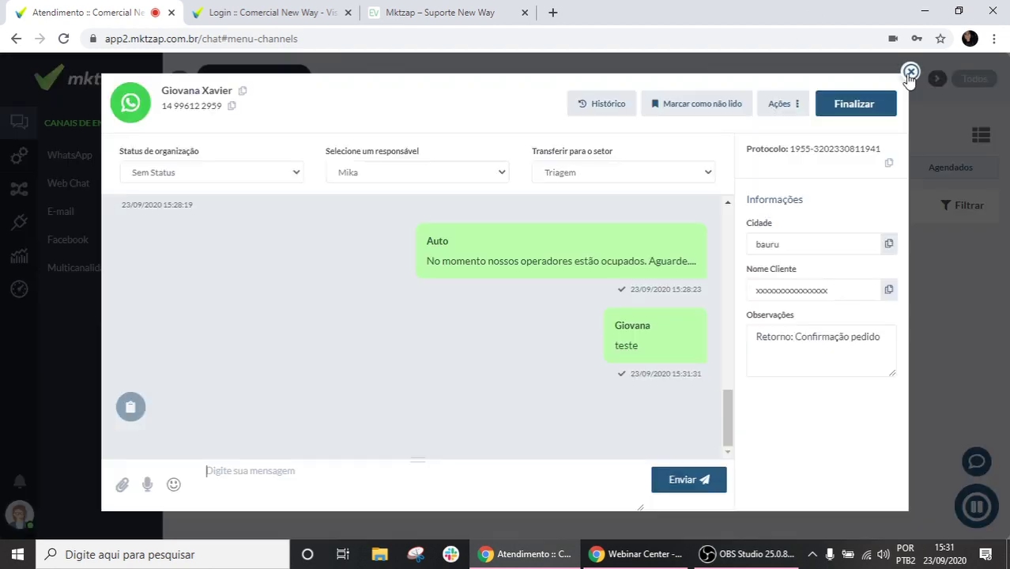
click(909, 72)
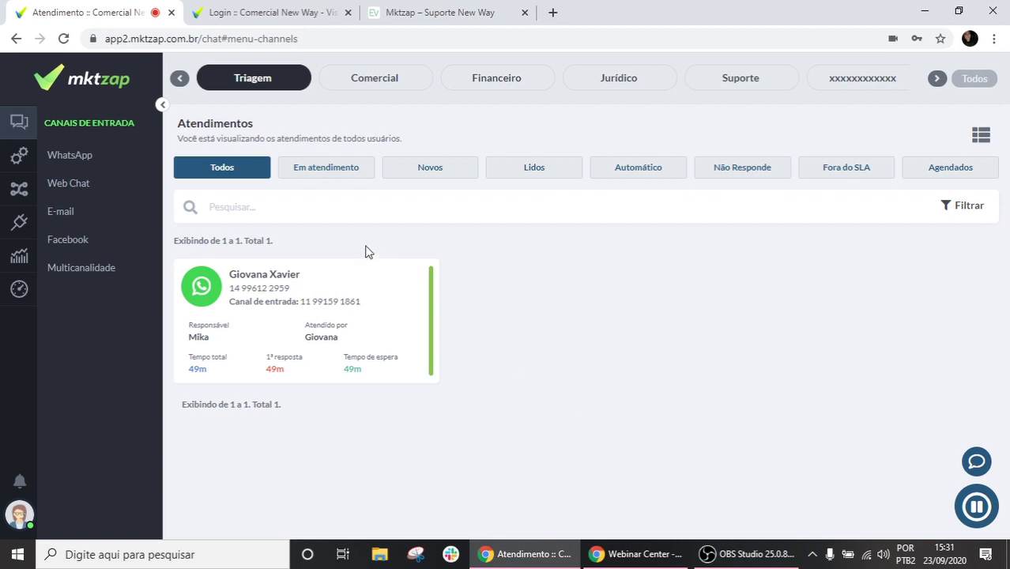
Reopen the WhatsApp conversation, enlarge the image the customer sent, and close both the image and the conversation
click(333, 338)
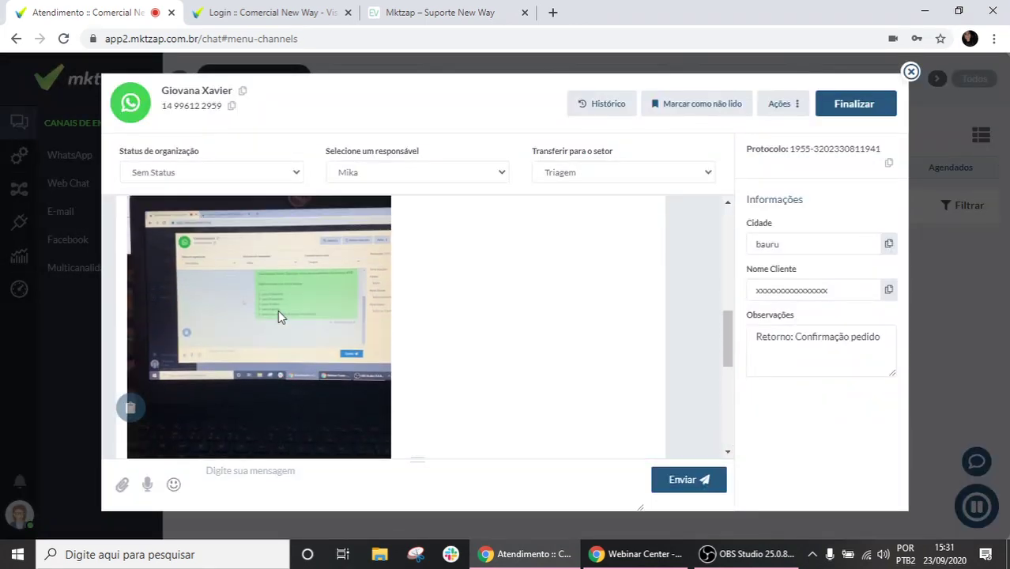
click(278, 310)
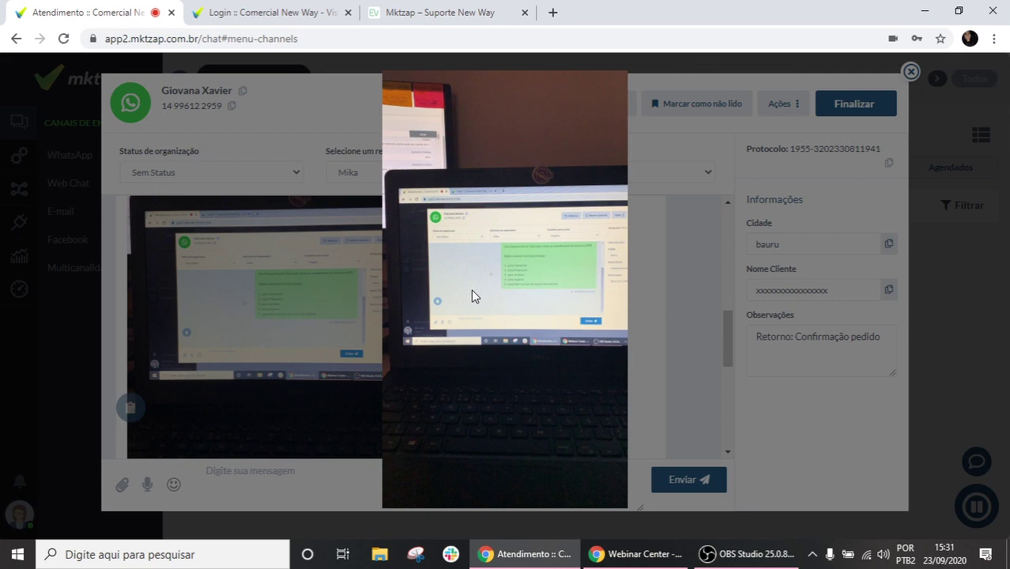
click(911, 74)
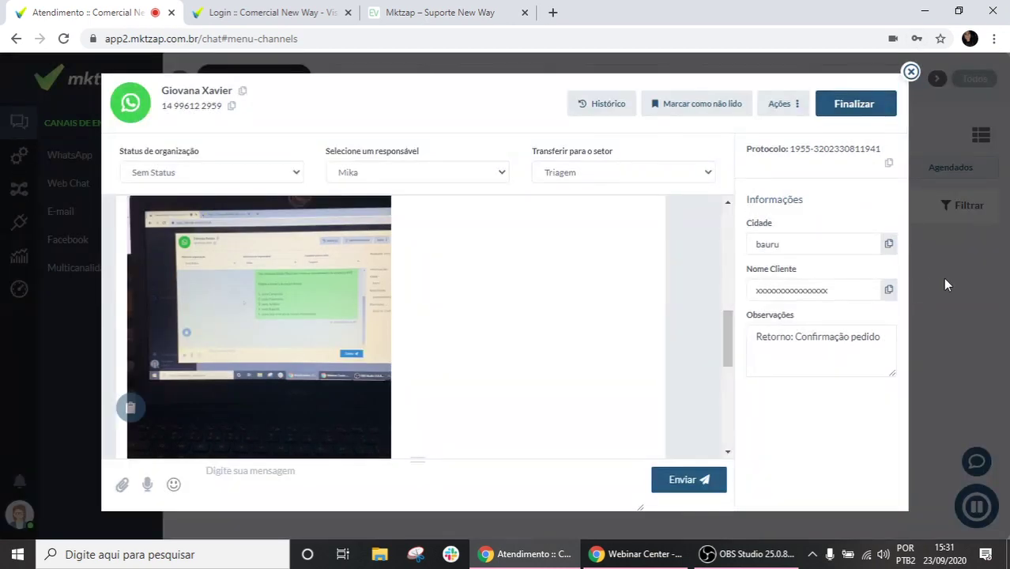
click(911, 72)
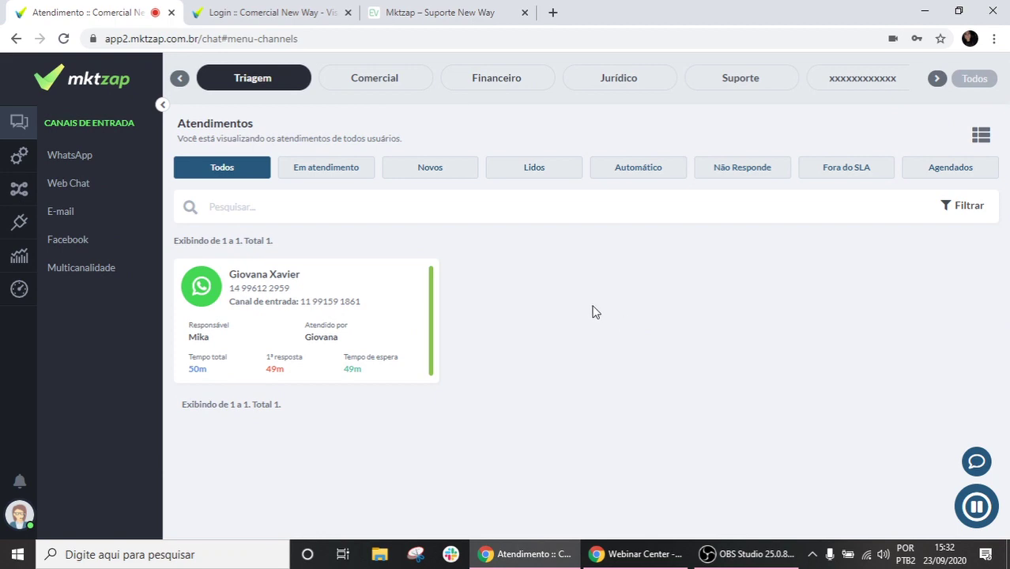
Examine the Informações section of the WhatsApp conversation and close the conversation
click(327, 272)
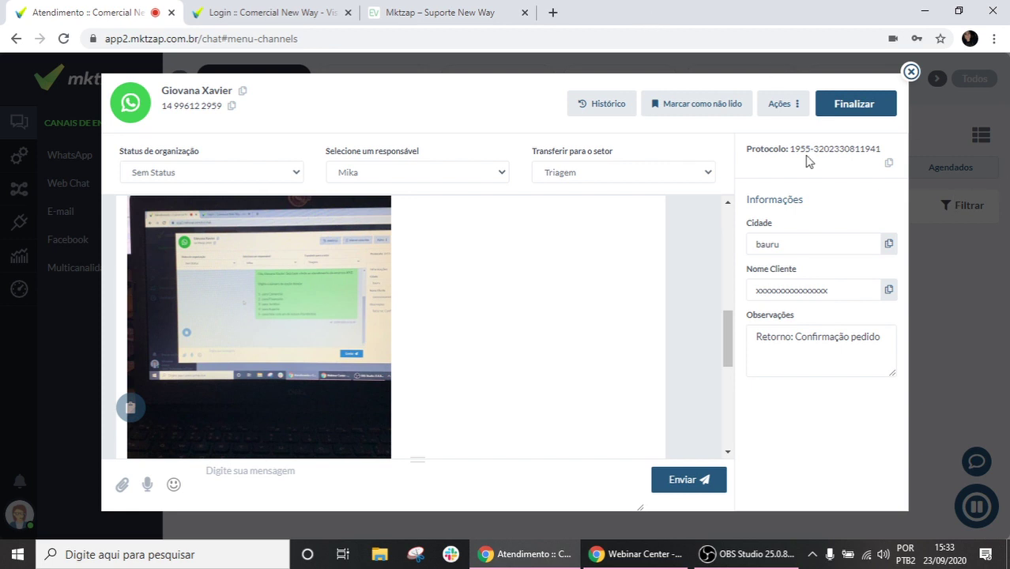
drag(746, 202, 829, 208)
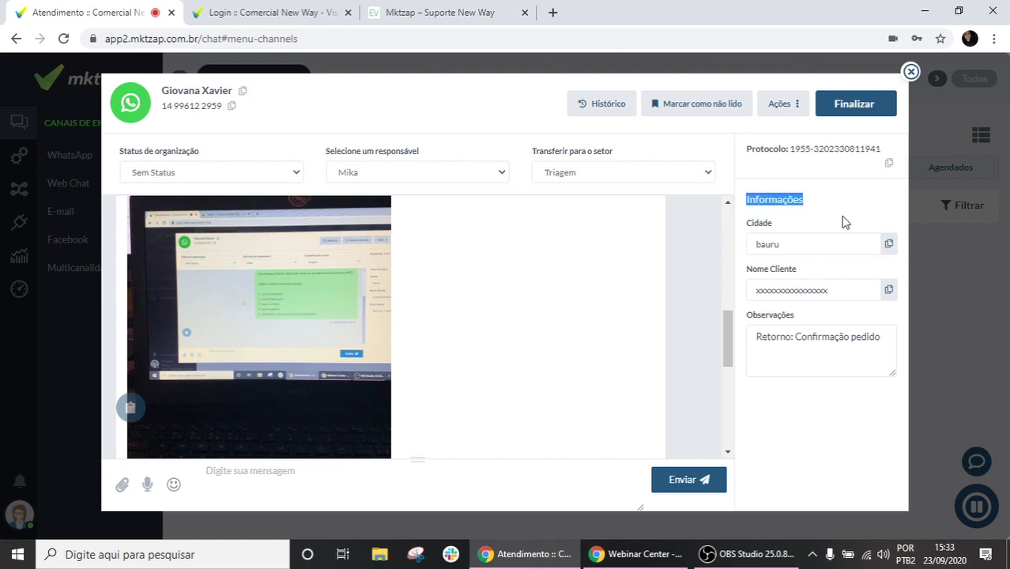
click(910, 72)
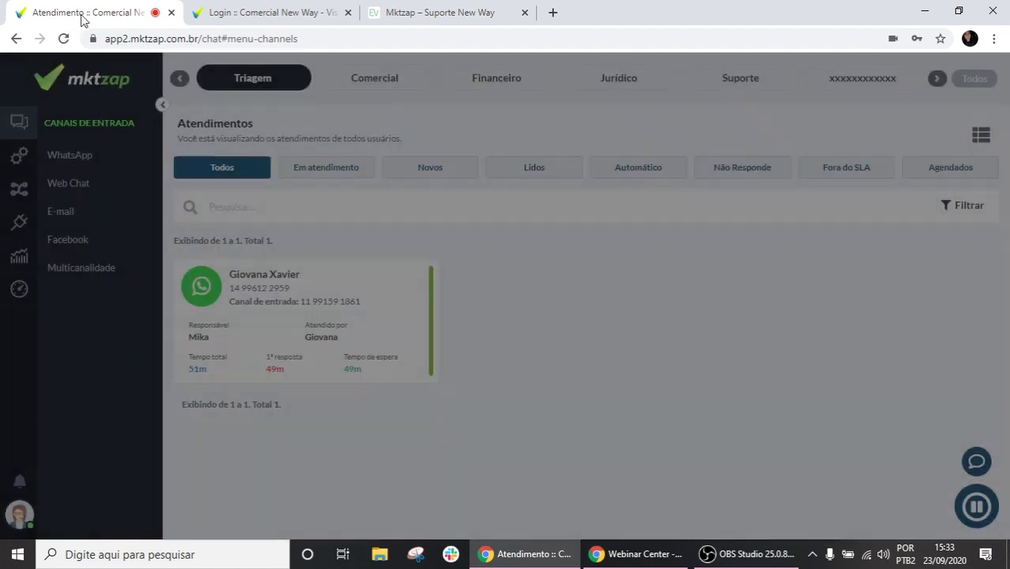
Enable the CPF/CNPJ custom field in the attendance settings
click(13, 123)
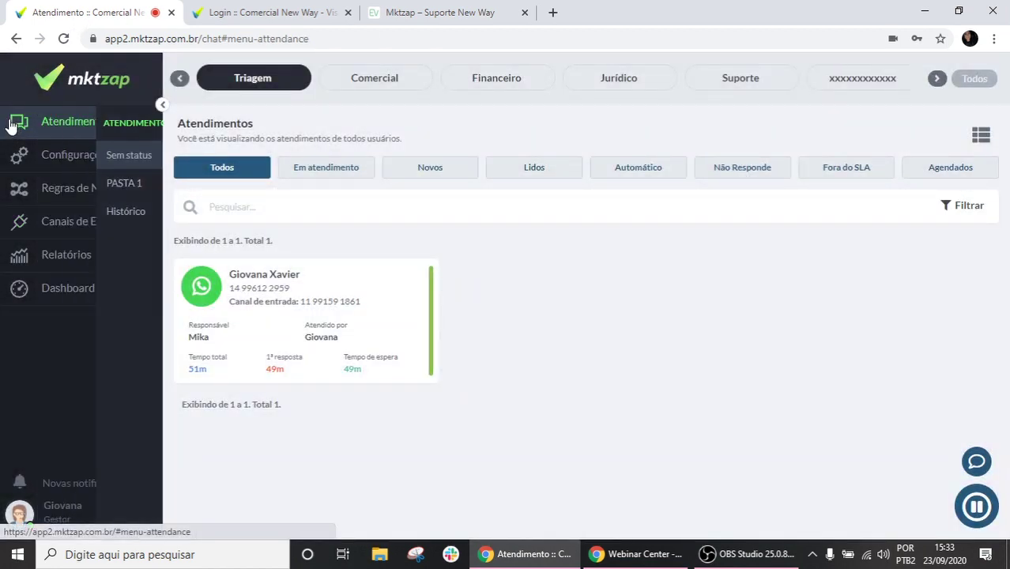
click(100, 168)
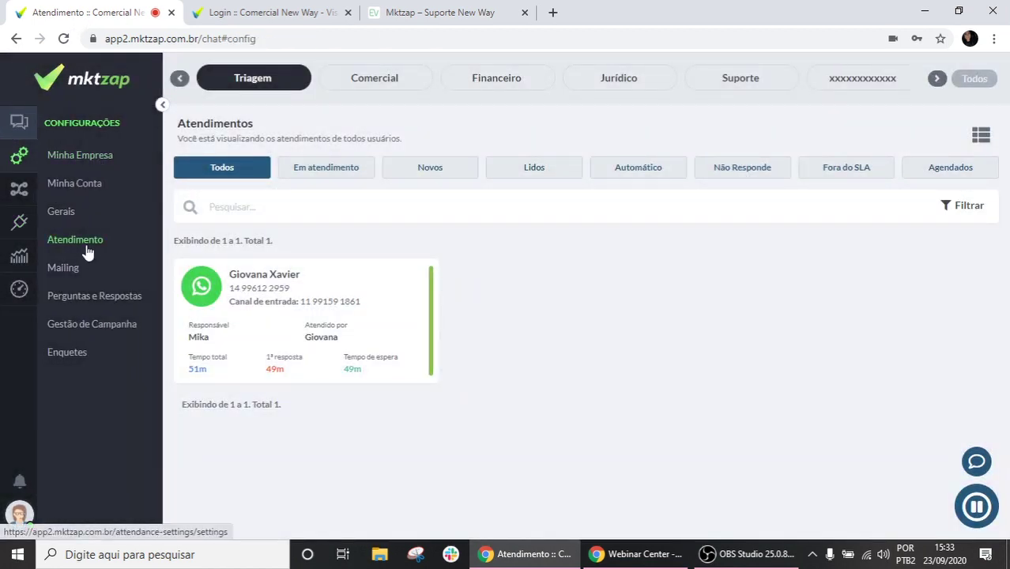
click(87, 245)
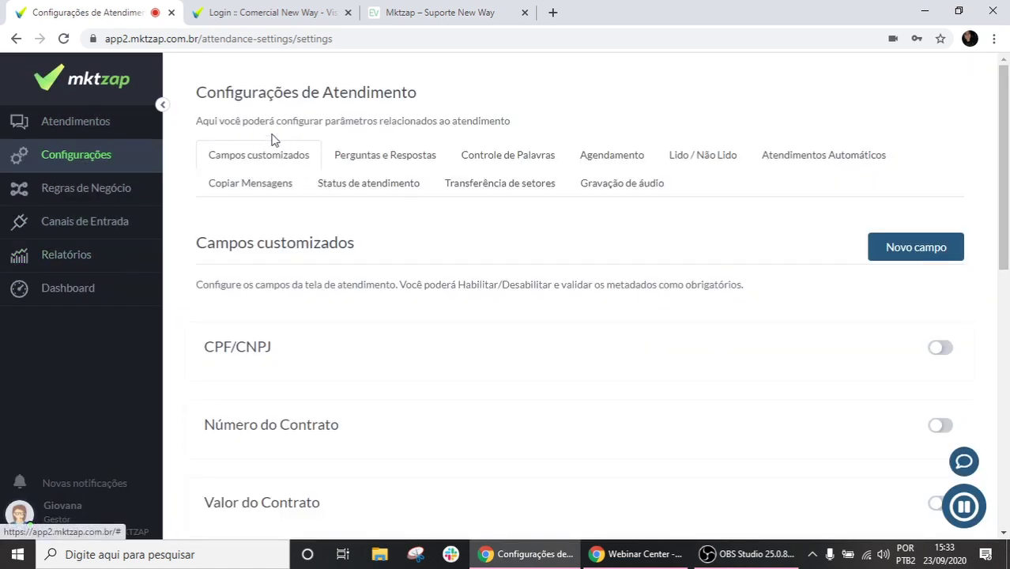
scroll(237, 158, down, 2)
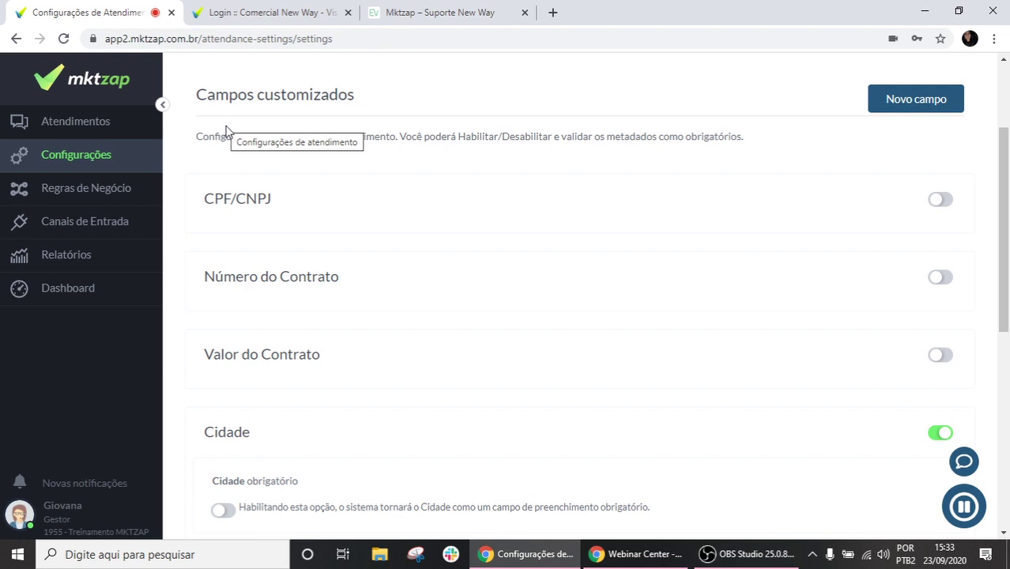
click(938, 201)
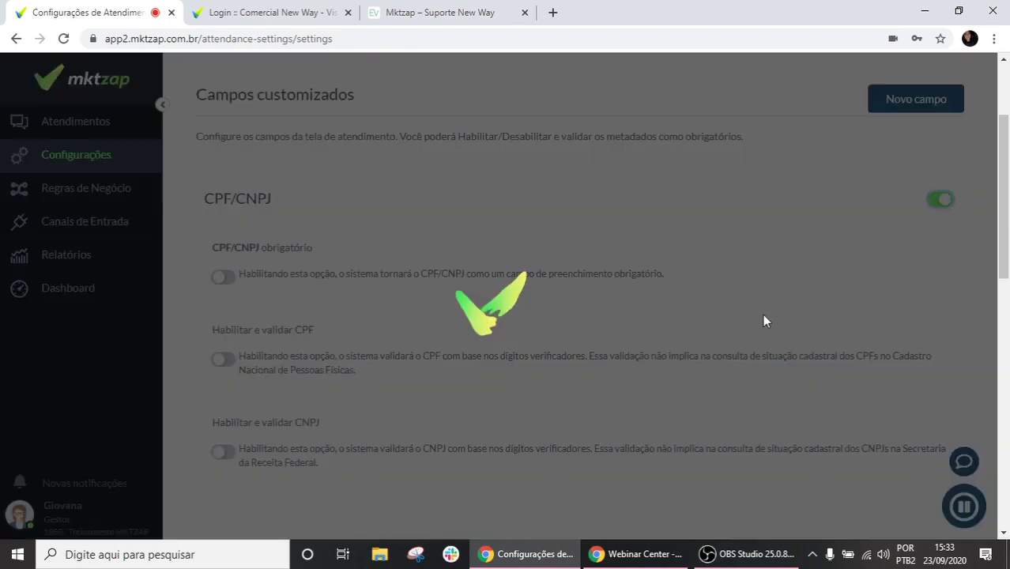
Enable the E-mail custom field for the attendance screen
scroll(734, 309, down, 3)
scroll(733, 310, down, 2)
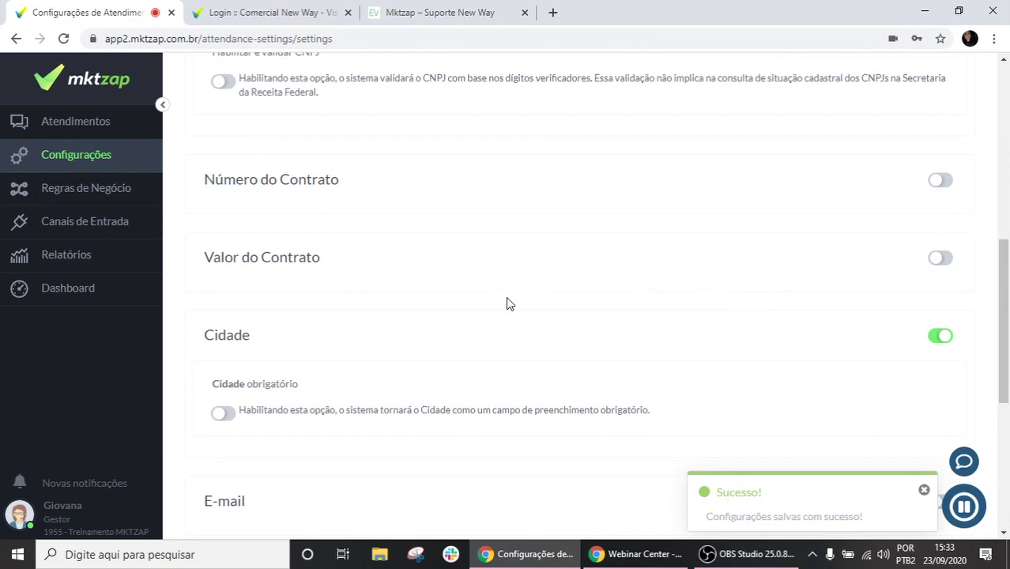
scroll(508, 296, down, 4)
click(938, 206)
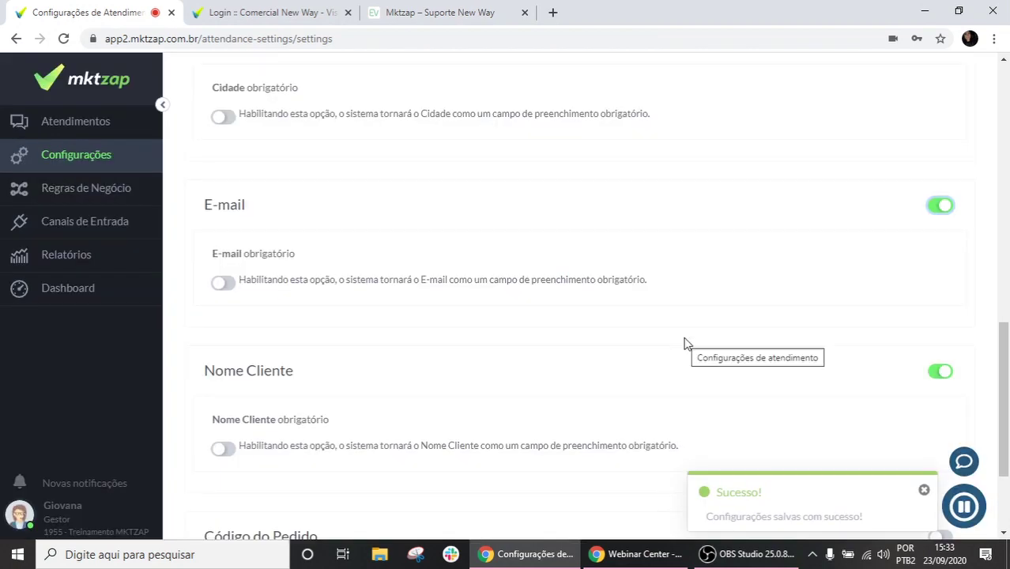
Open the form for a new custom field and dismiss it without adding a field
scroll(685, 341, up, 10)
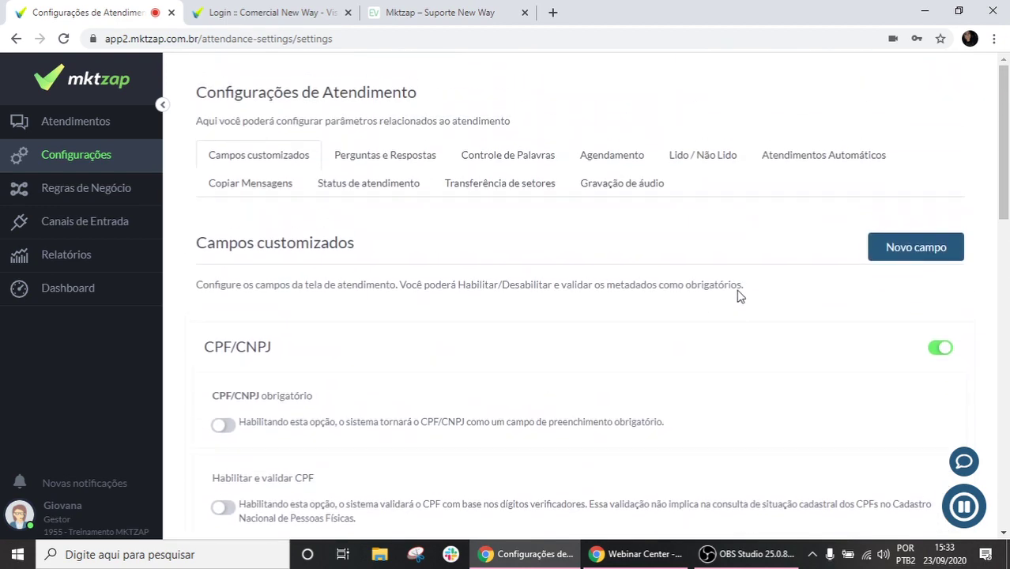
click(943, 251)
click(666, 94)
Open the WhatsApp conversation from the Sem status attendances, check its CPF/CNPJ and E-mail information fields, and close it
click(101, 133)
click(102, 156)
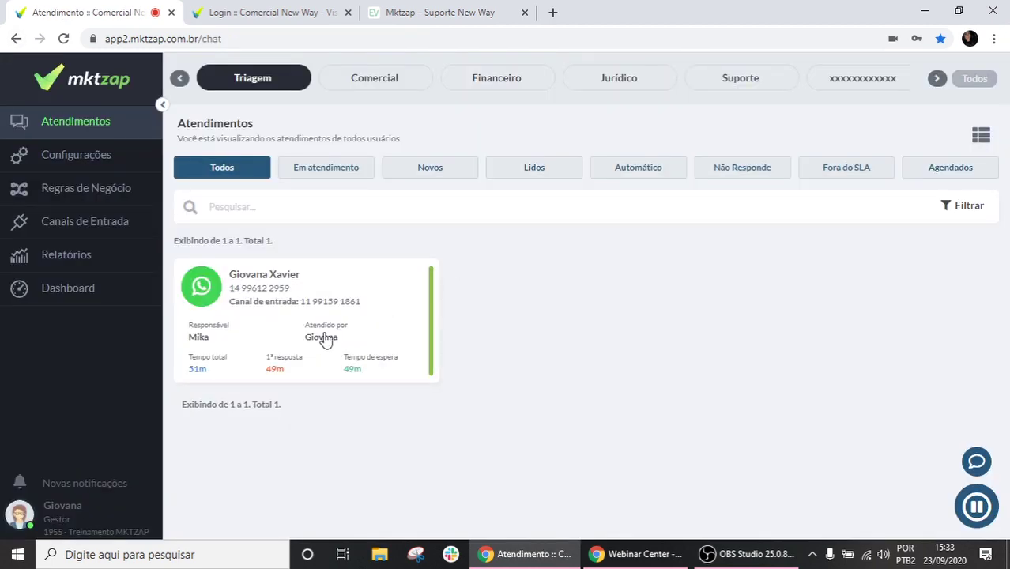
click(322, 335)
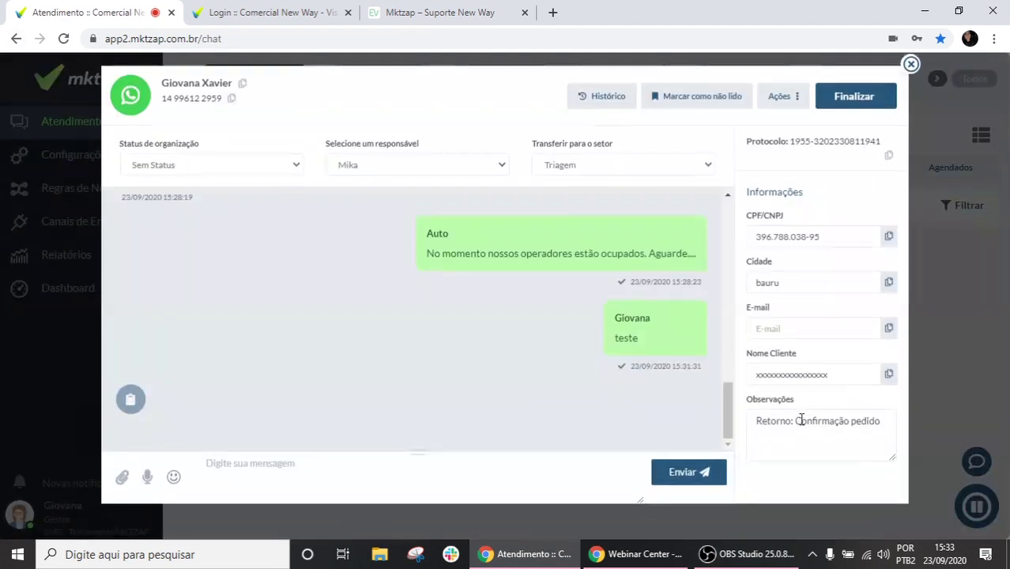
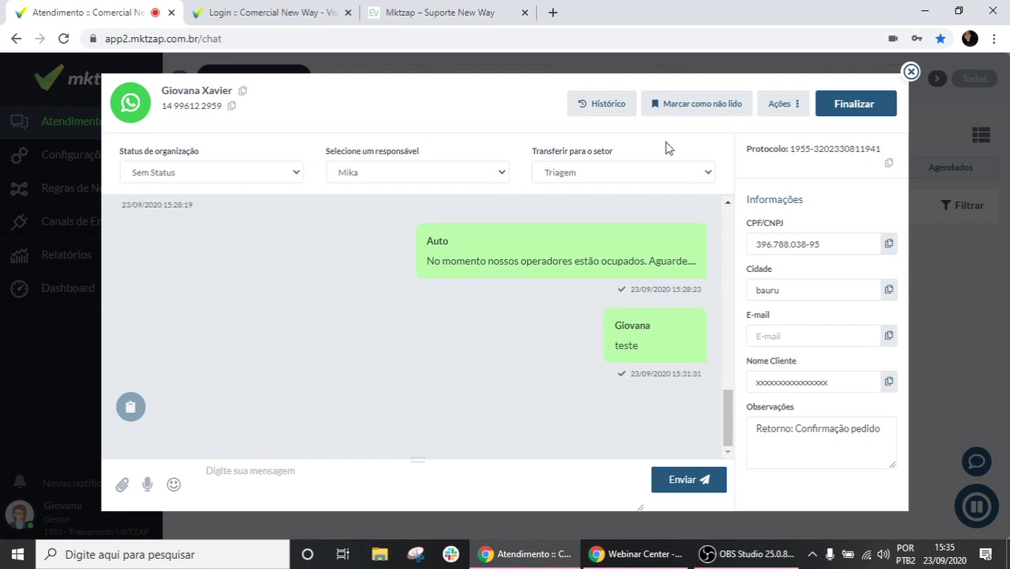
click(910, 73)
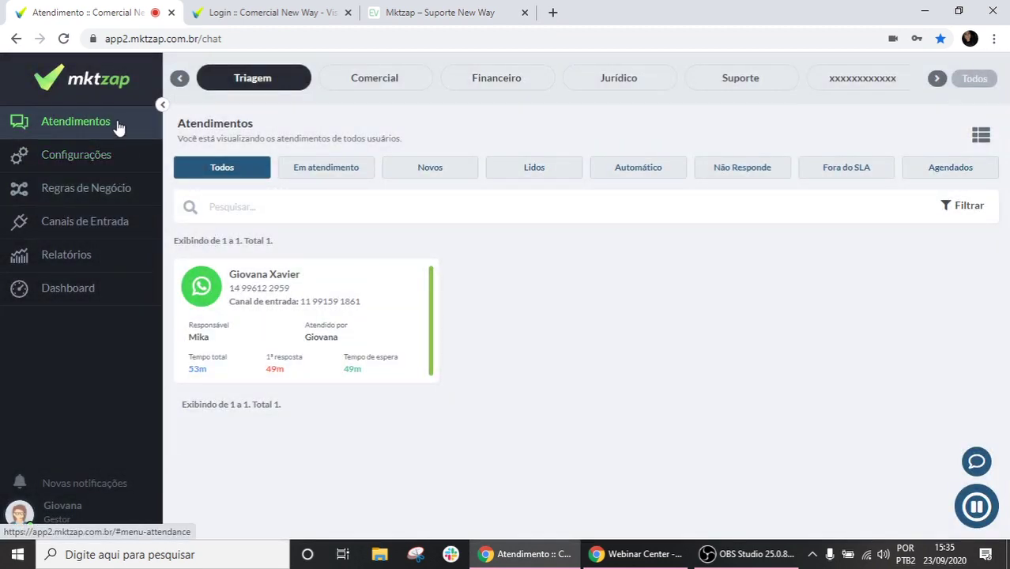
click(79, 255)
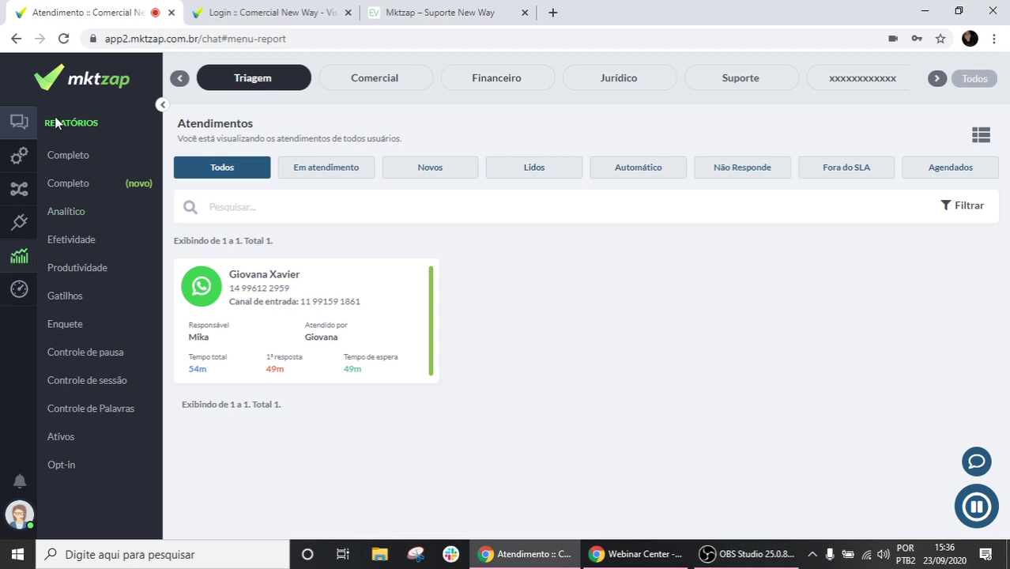
click(29, 121)
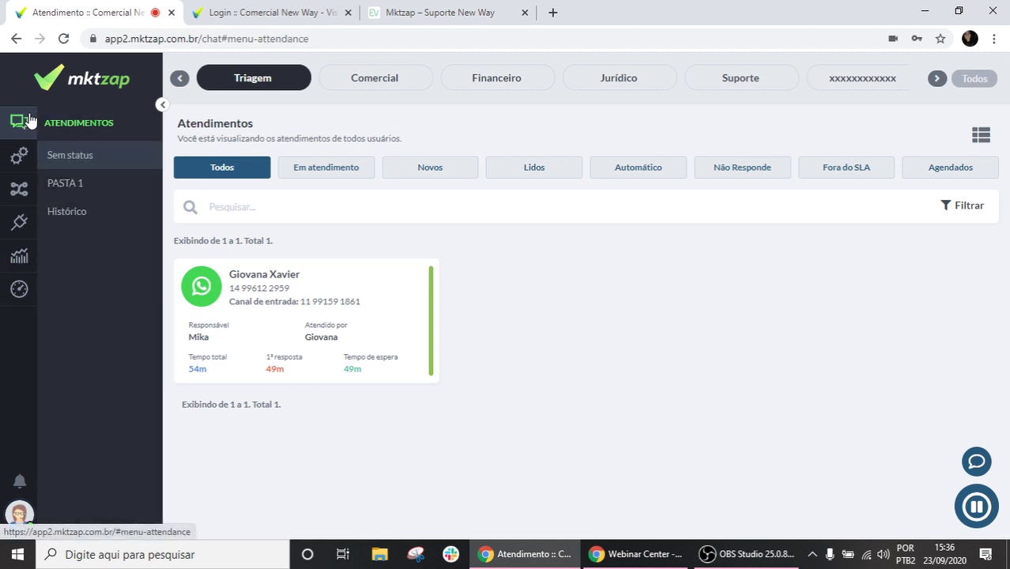
mouse_move(32, 121)
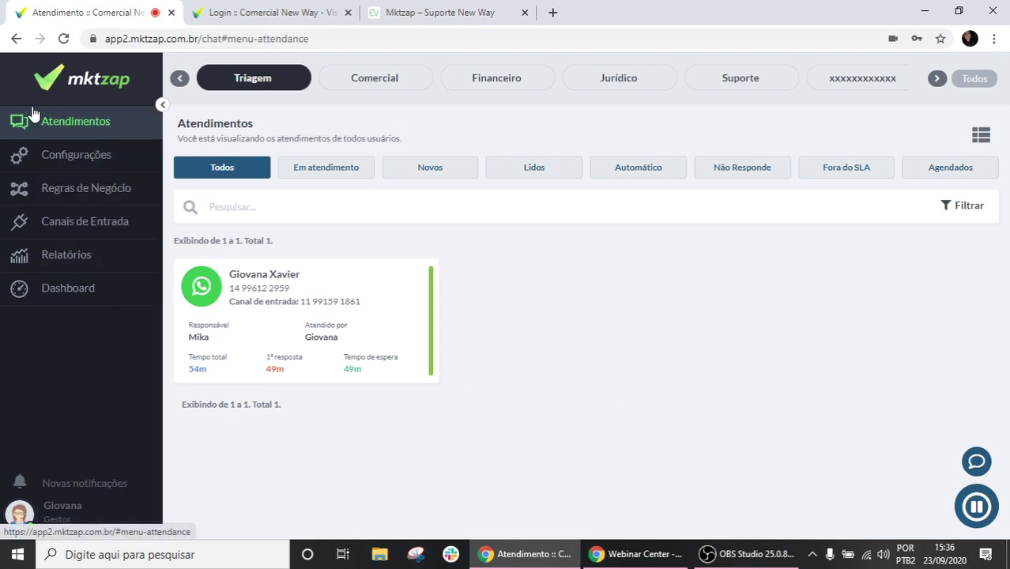
Open the Minha Empresa settings and show its list of users
click(68, 154)
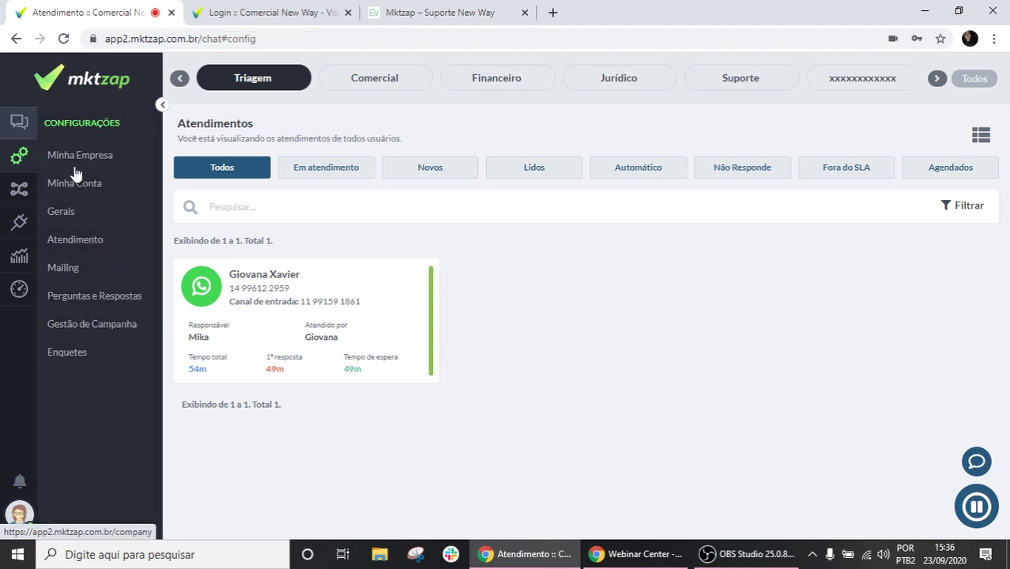
click(61, 157)
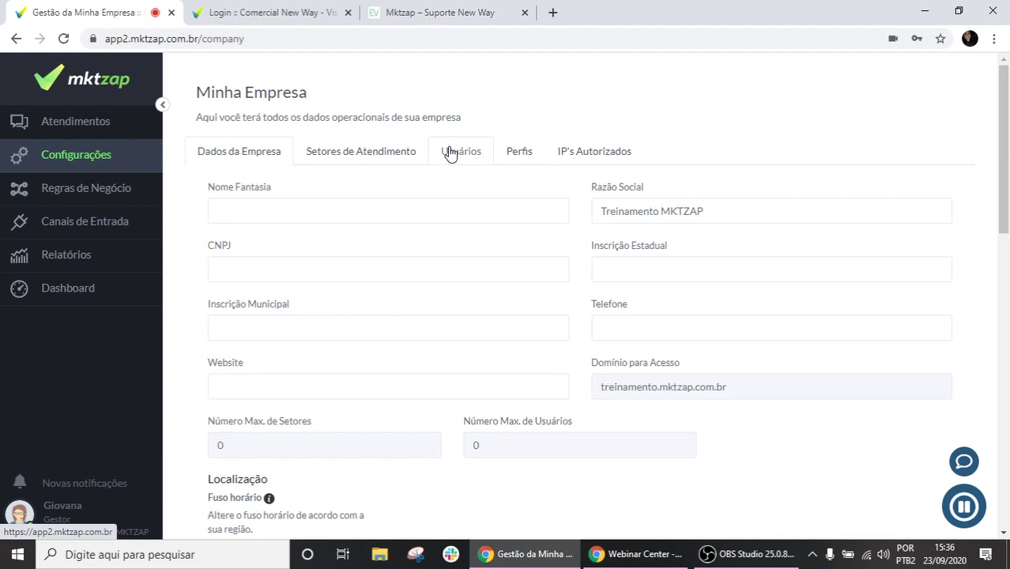
click(450, 152)
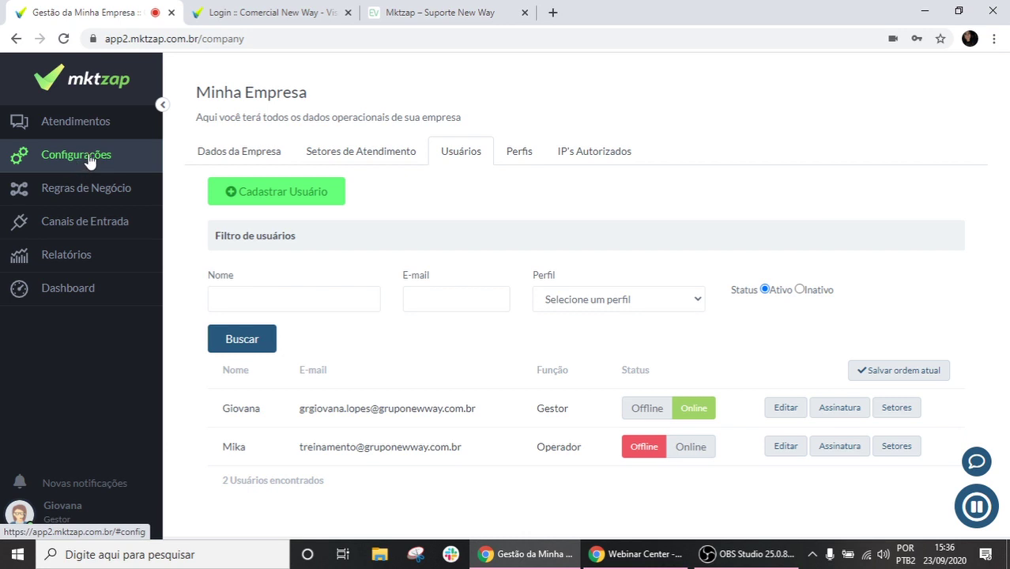
Open the Triagem de Atendimento business rule and review its Básico, Gestor and Operador modes
click(94, 191)
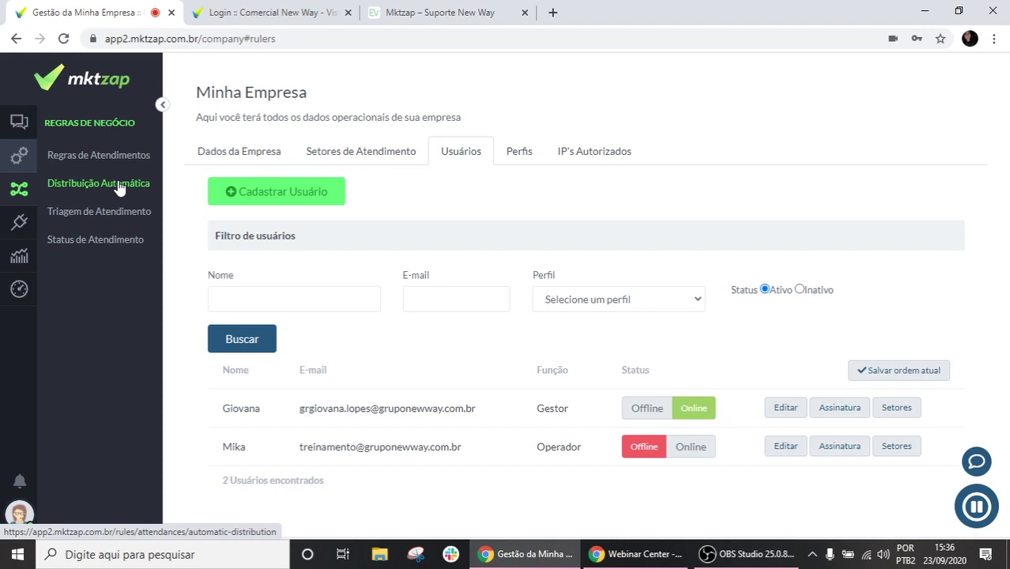
click(79, 215)
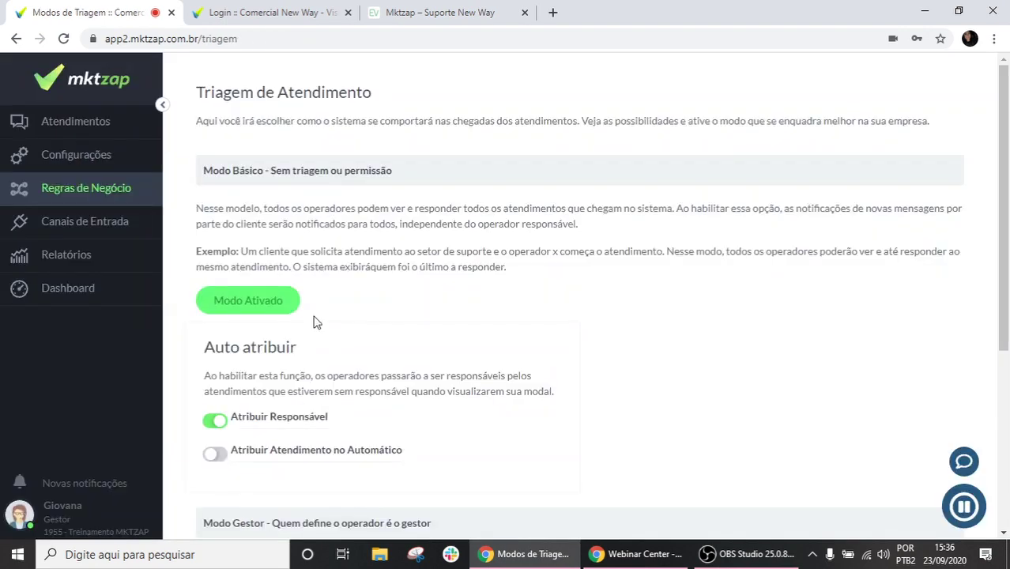
scroll(312, 316, down, 2)
scroll(312, 317, down, 2)
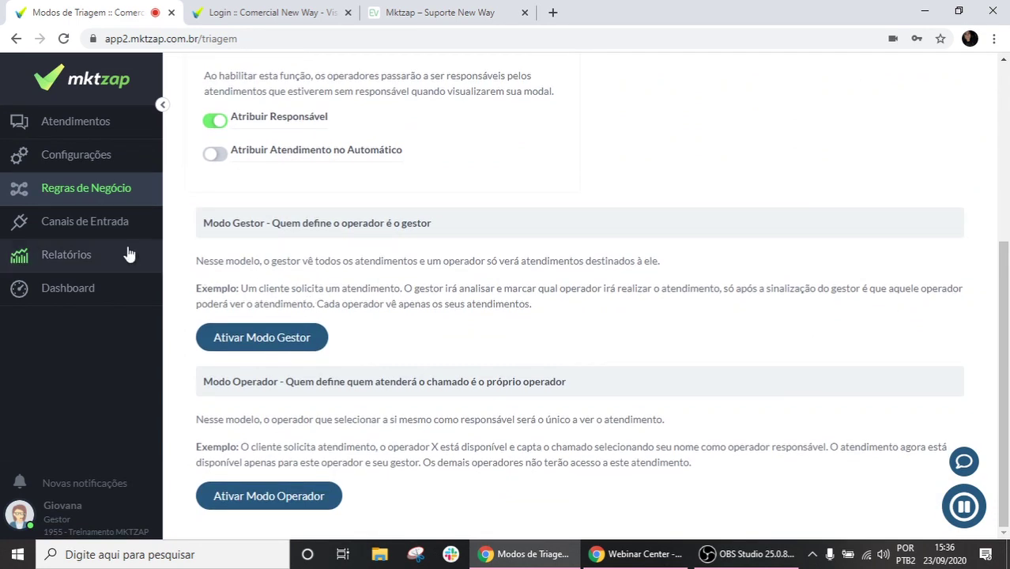
Show the available Regras de Negócio options and the list of Canais de Entrada
click(50, 186)
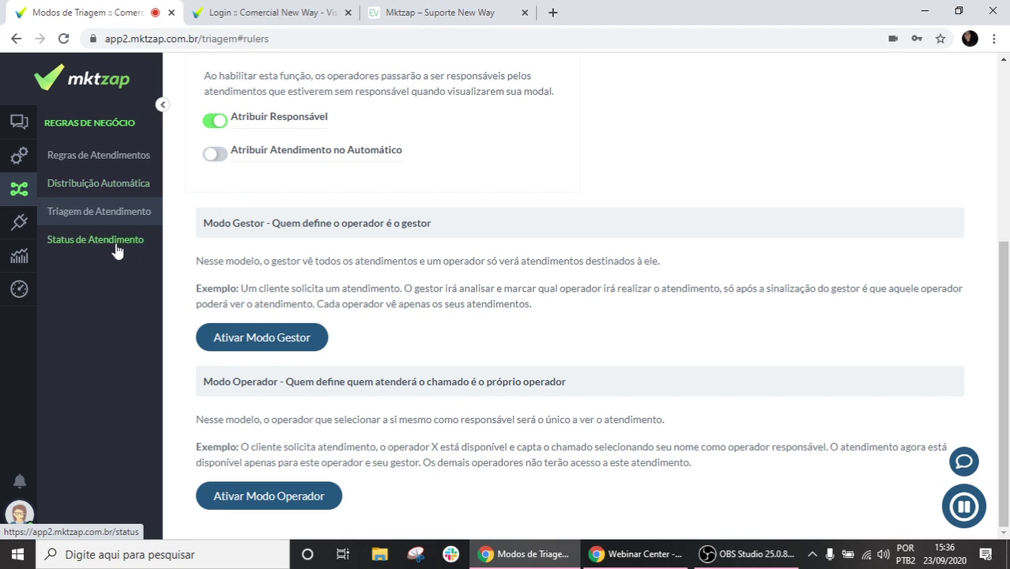
click(22, 194)
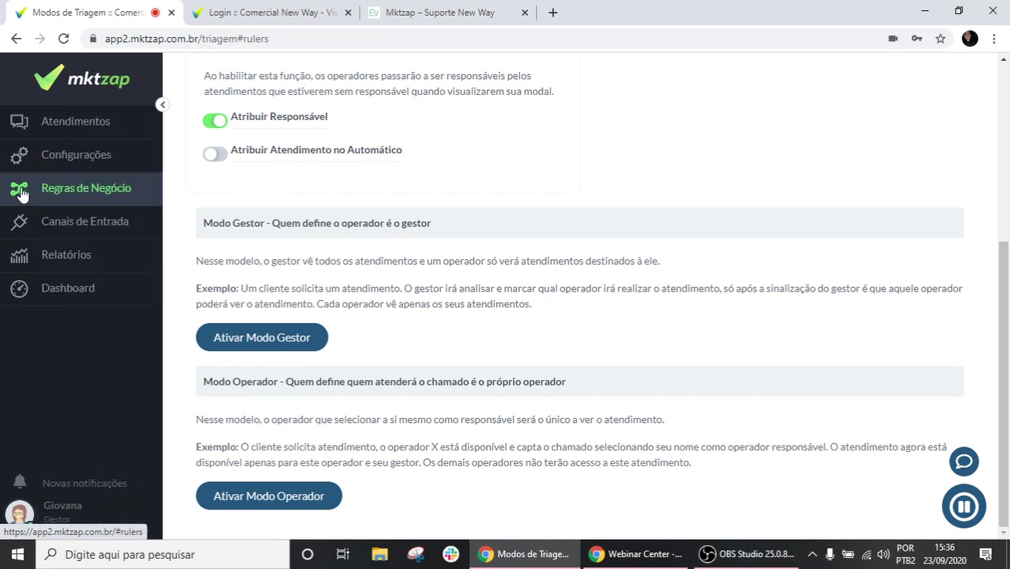
click(117, 222)
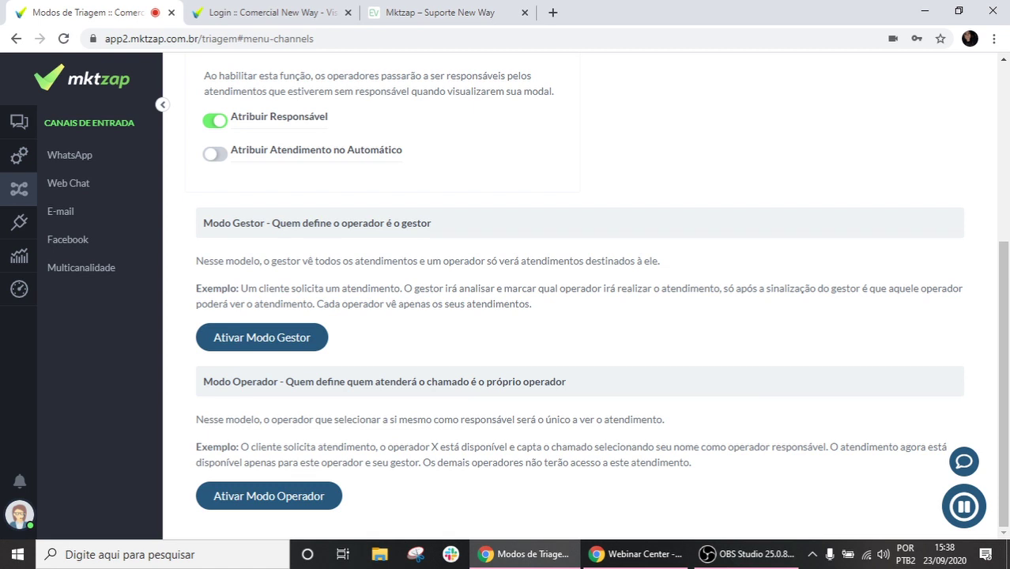
Open the WhatsApp conversation from the Sem status attendances, show its finalization reasons, and close it without finalizing
click(19, 122)
click(79, 154)
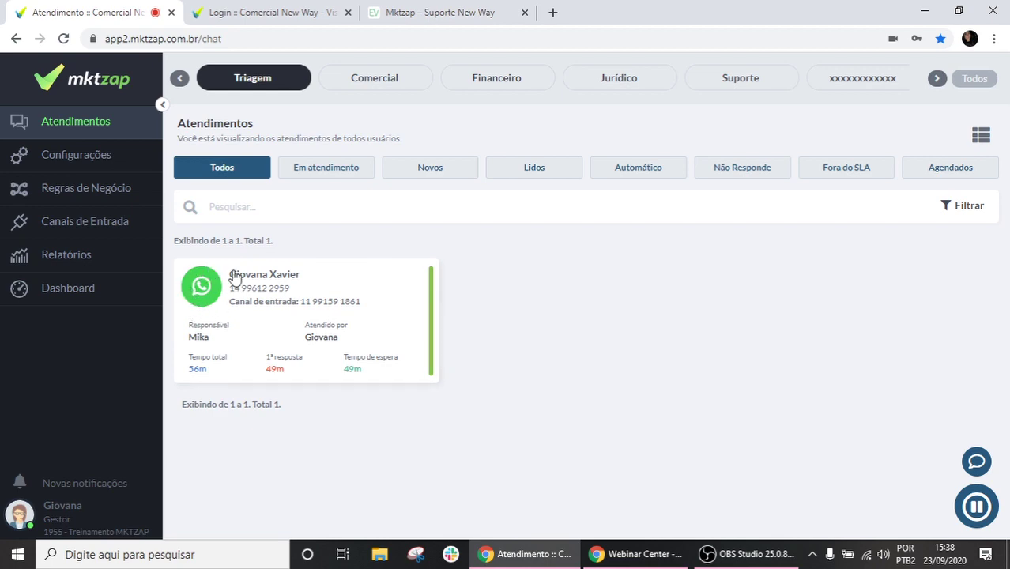
click(288, 319)
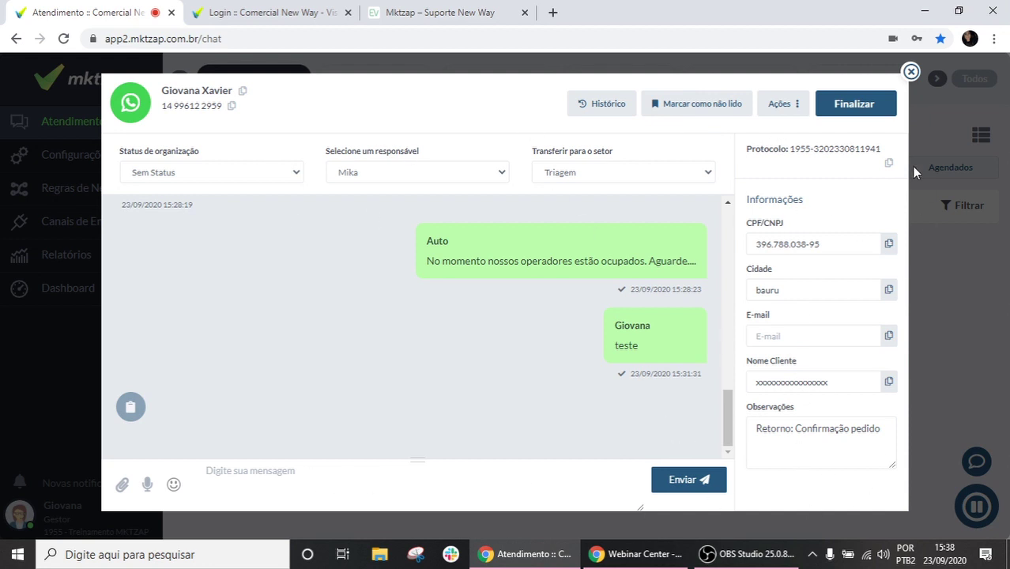
click(866, 115)
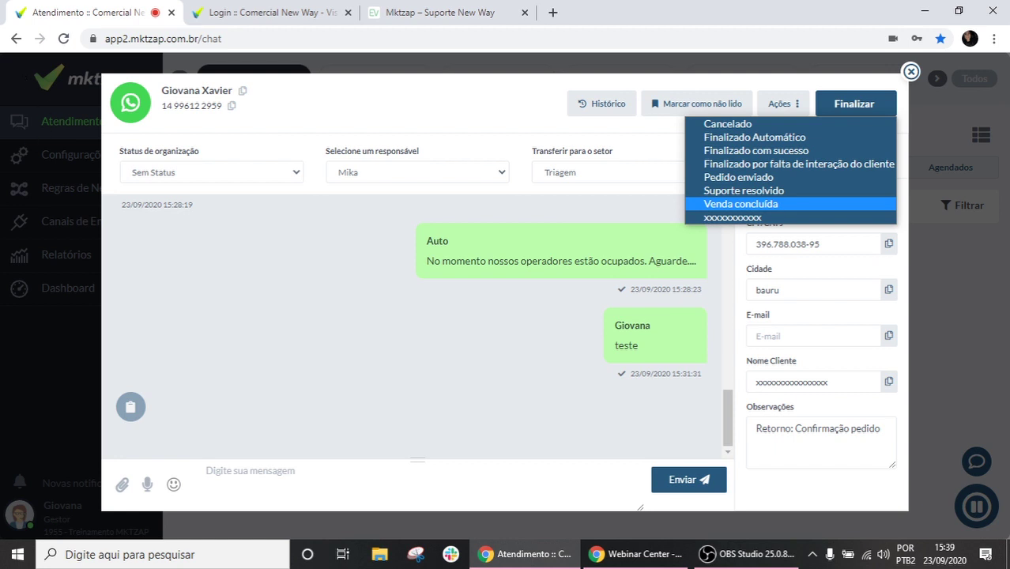
click(911, 71)
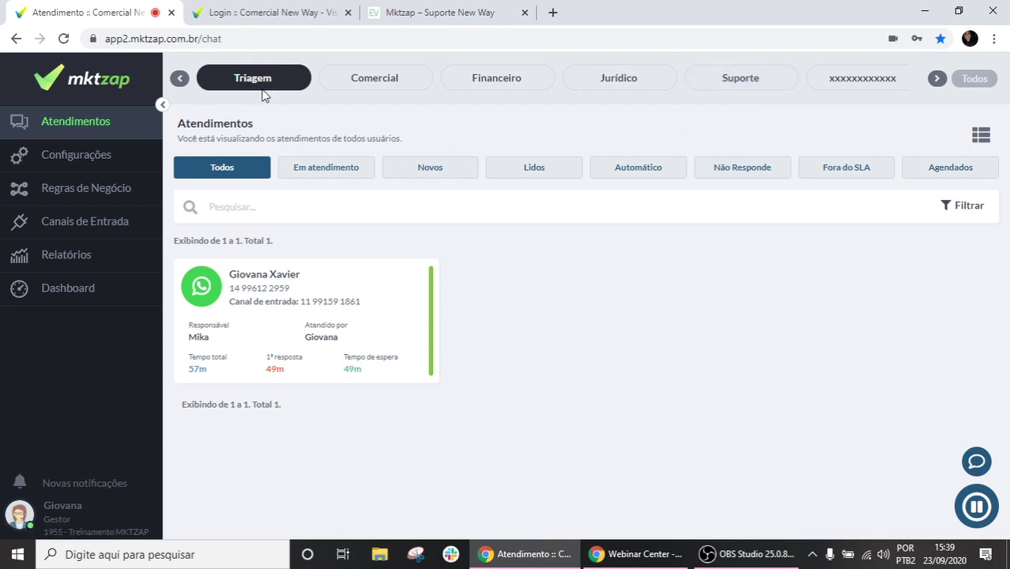
Reopen the WhatsApp conversation under all Triagem attendances, review the Finalizar reasons again, and return to the attendance list
click(115, 123)
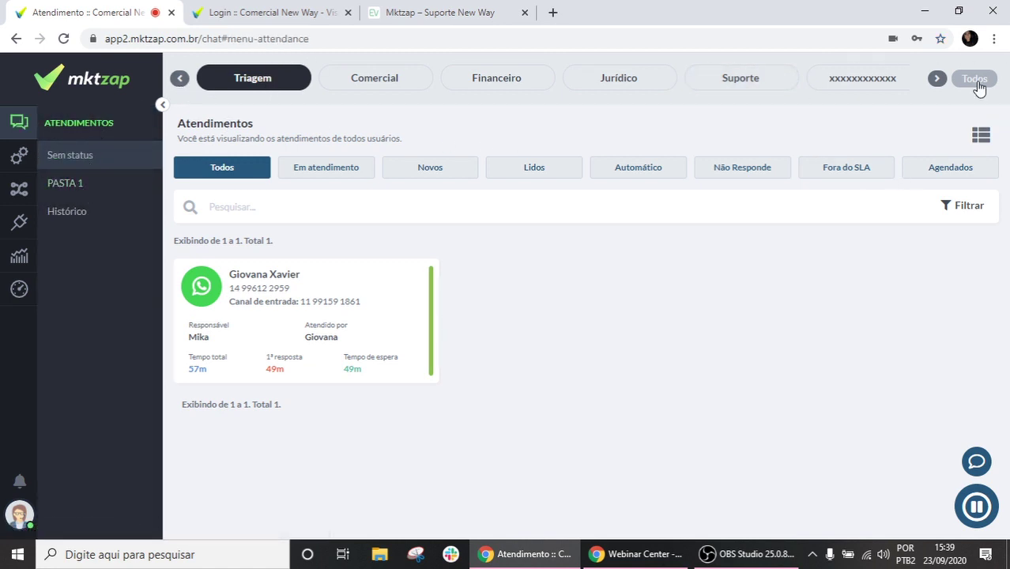
click(238, 182)
click(298, 300)
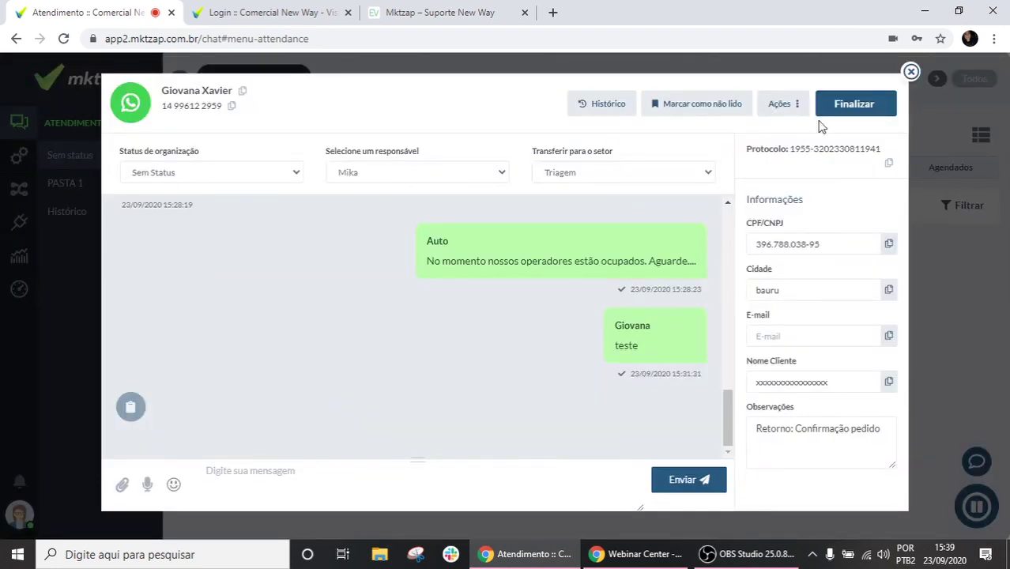
click(857, 113)
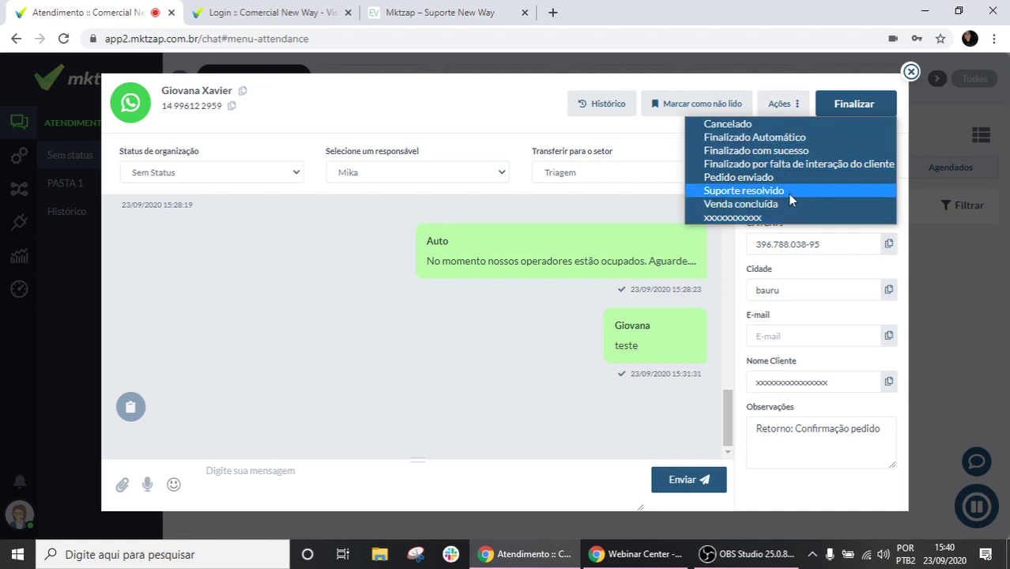
click(755, 137)
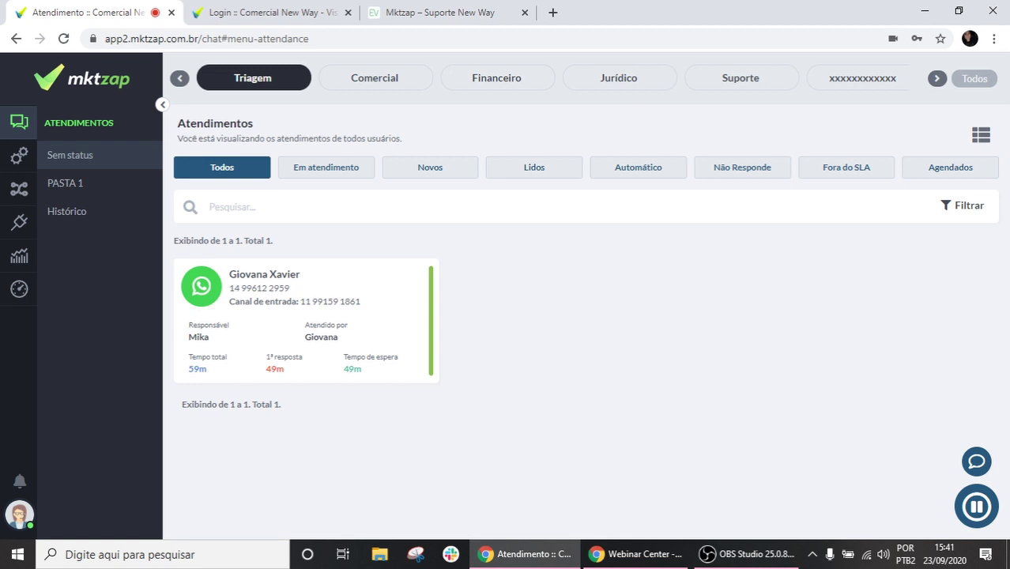
Switch to the OBS Studio window that controls the live broadcast
key(alt+Tab)
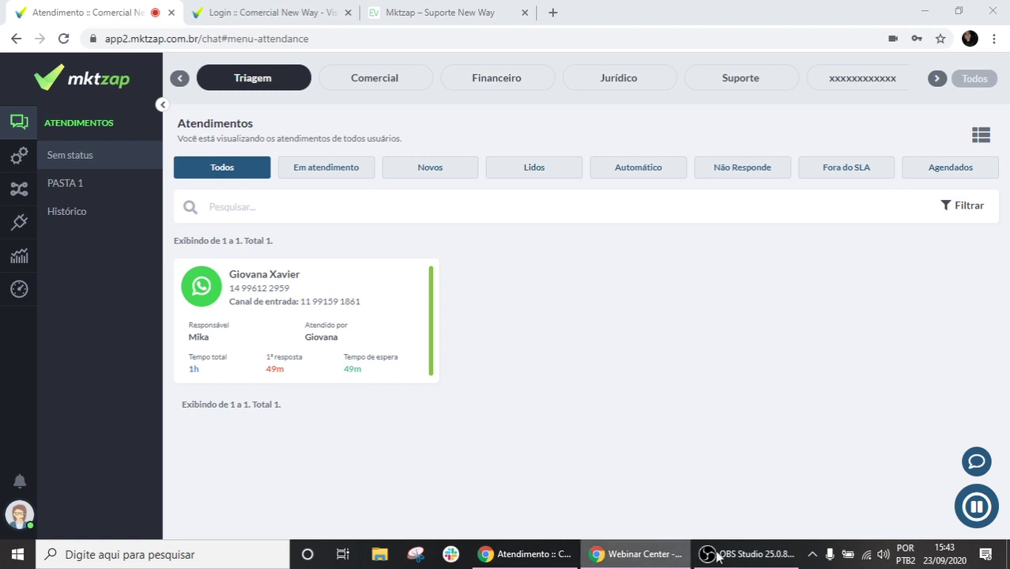
click(740, 558)
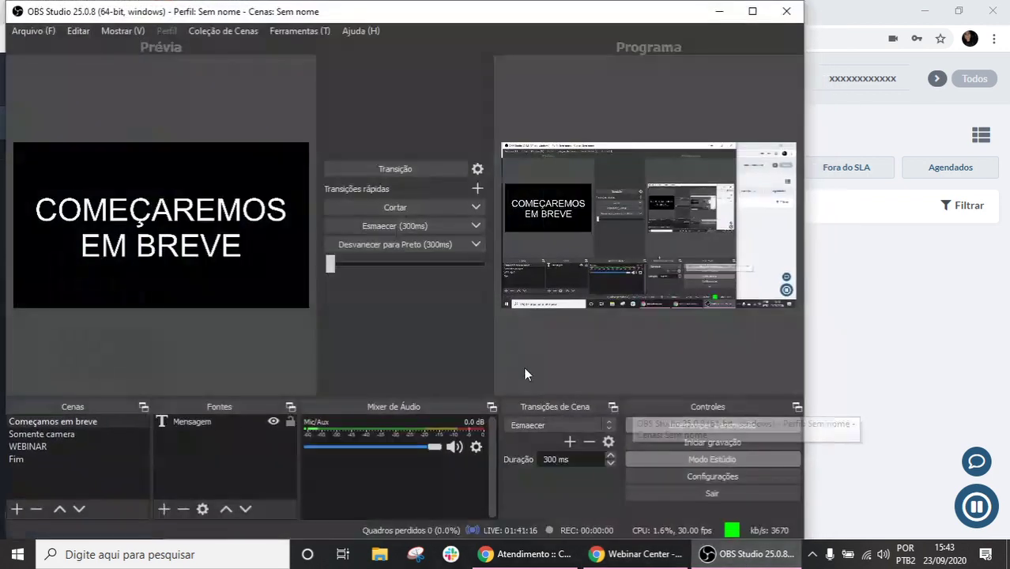